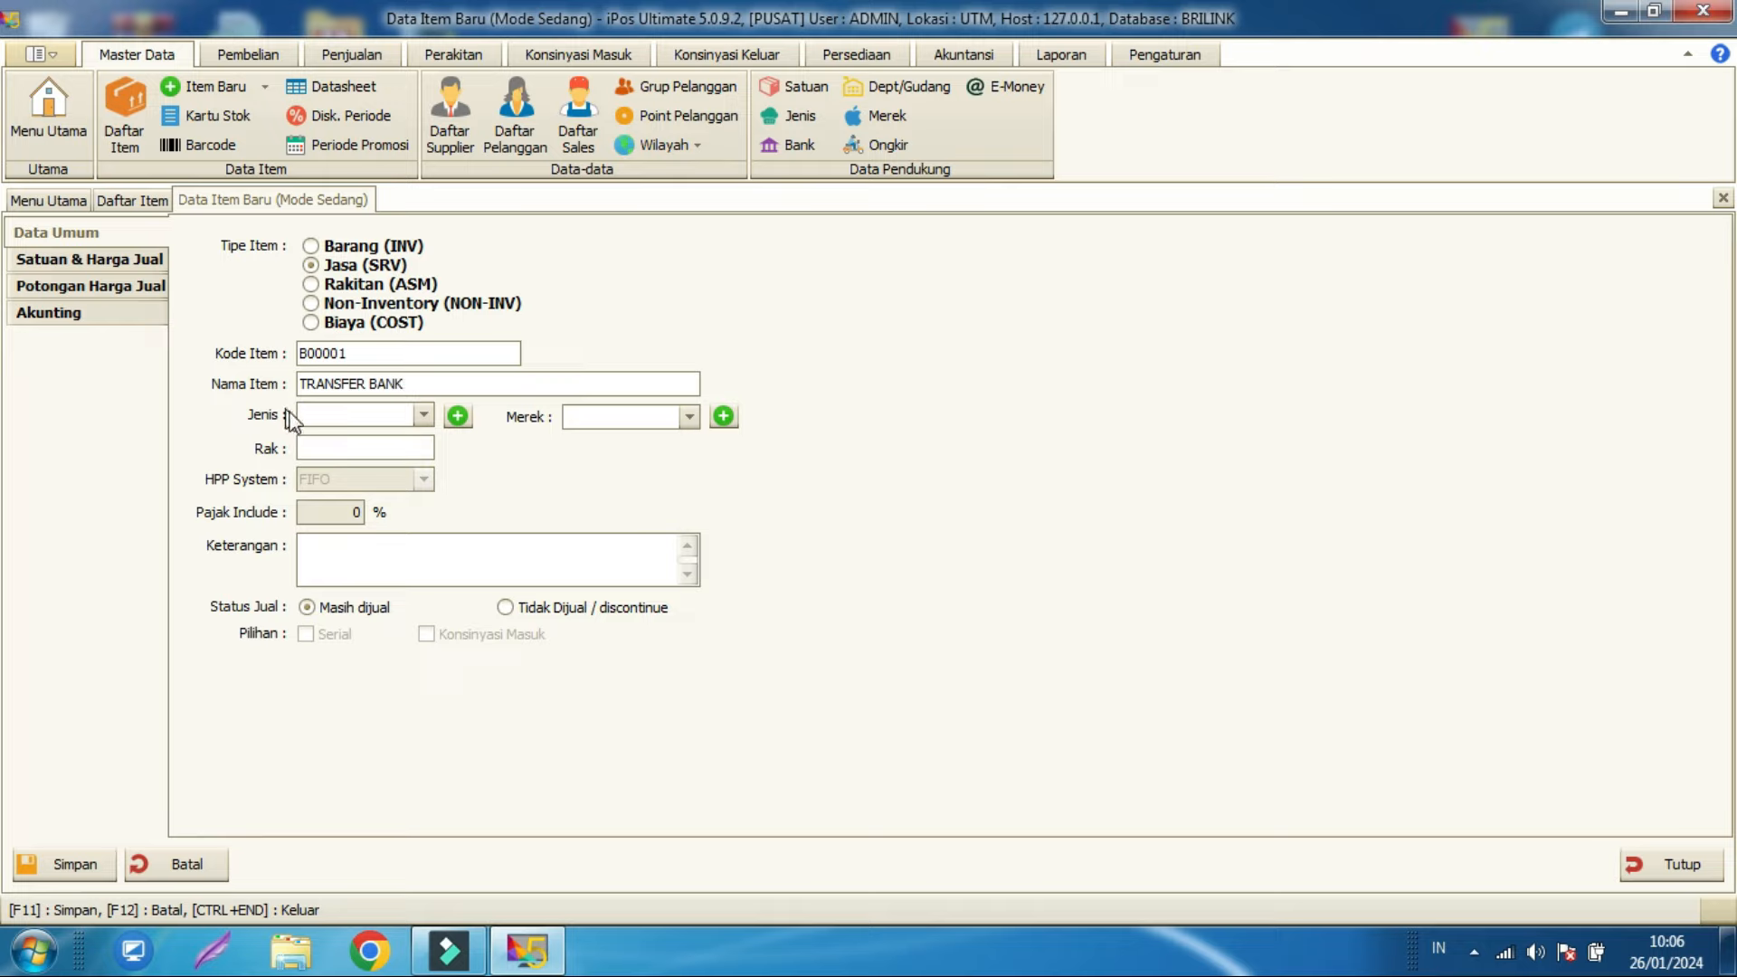
Step: Set the TRANSFER BANK item's category (Jenis) to RP and check the RP entry in the category list
click(315, 422)
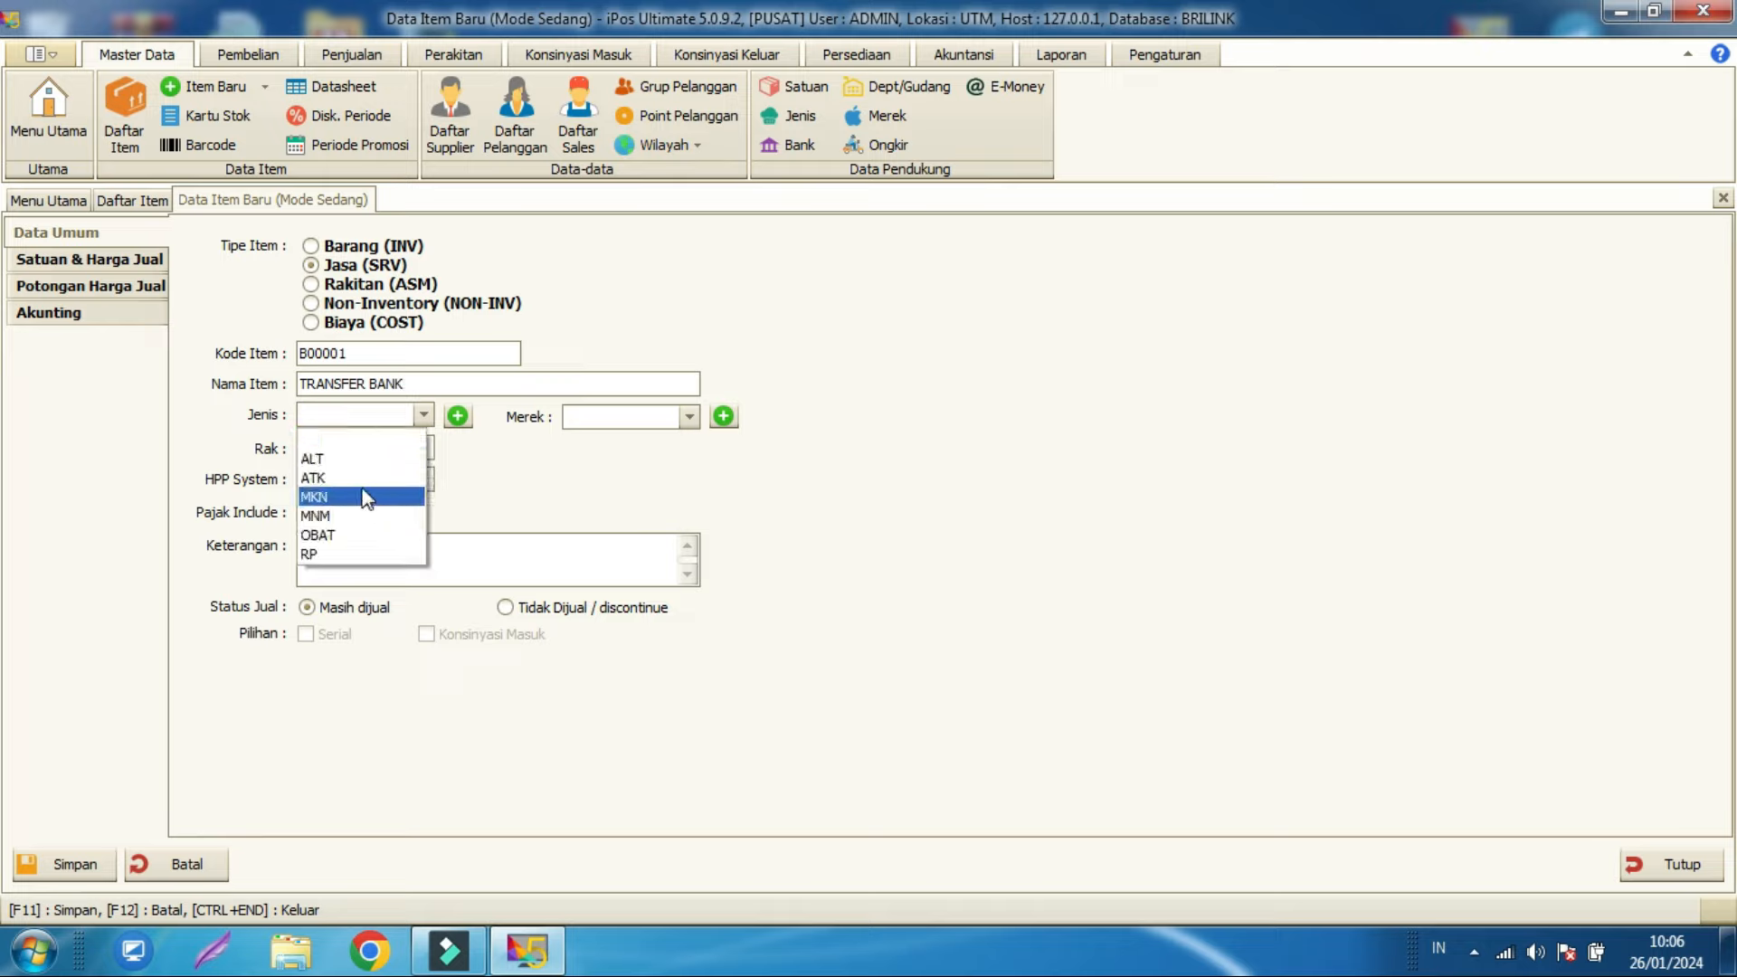
click(331, 554)
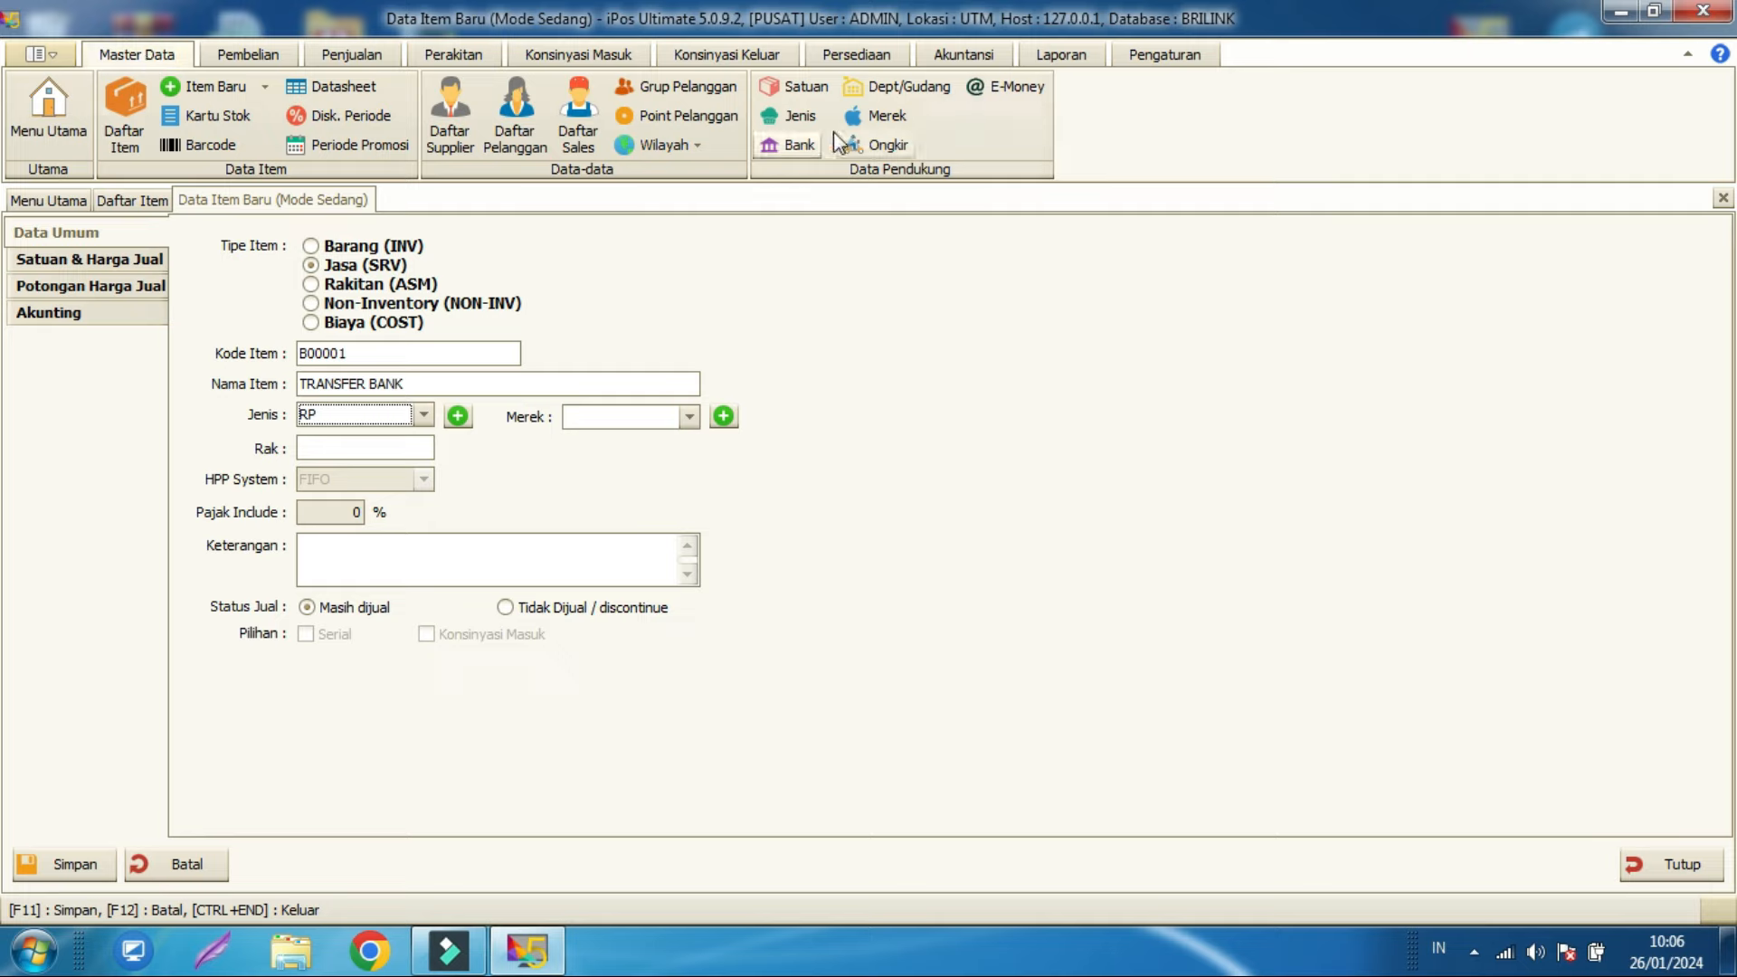
click(458, 418)
click(609, 547)
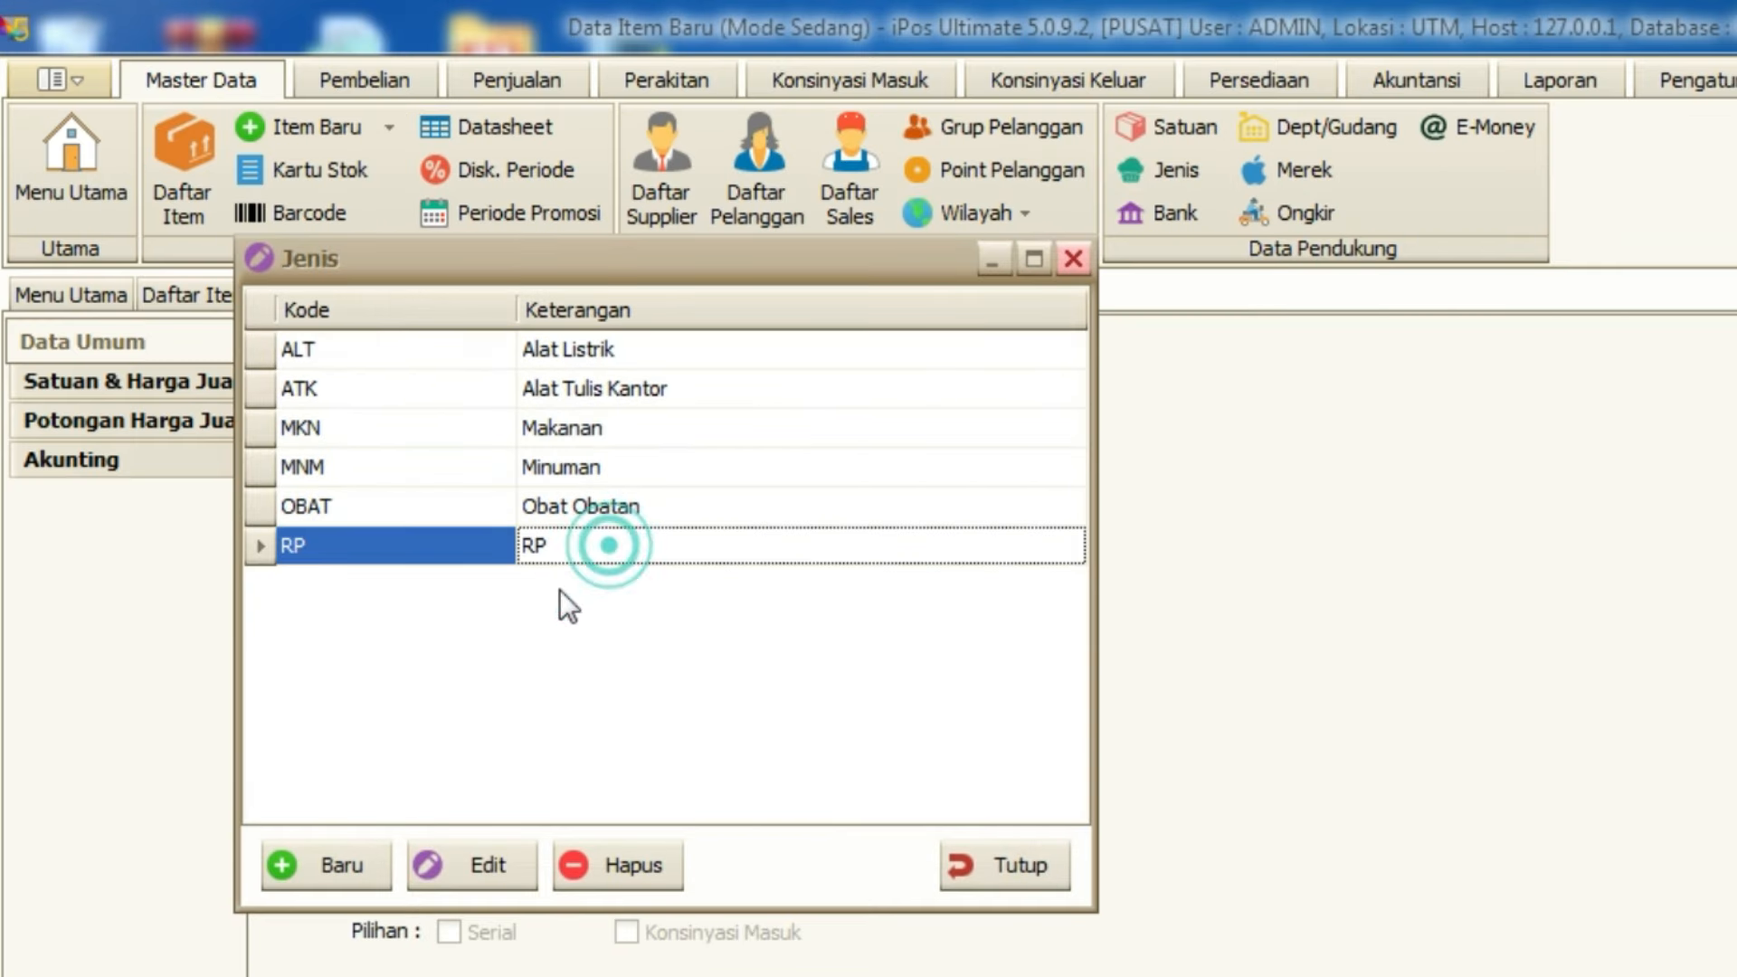
click(986, 877)
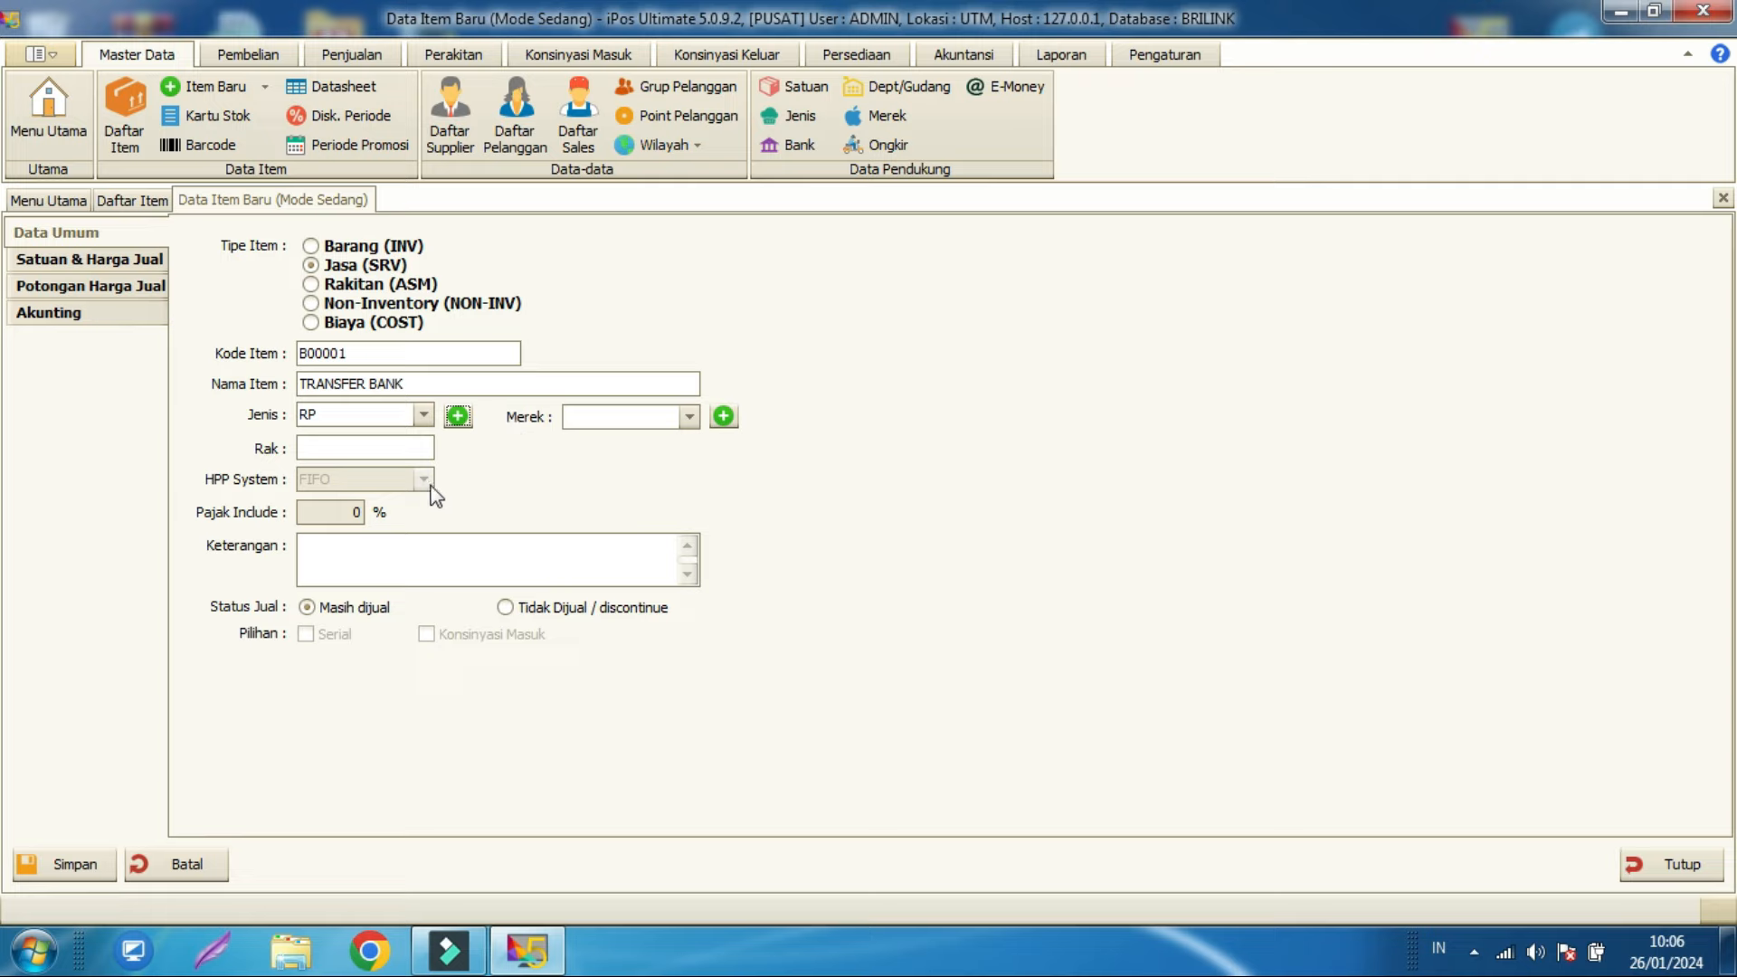
Step: Set the item's base unit (Satuan Dasar) to RP and save the TRANSFER BANK item
click(76, 265)
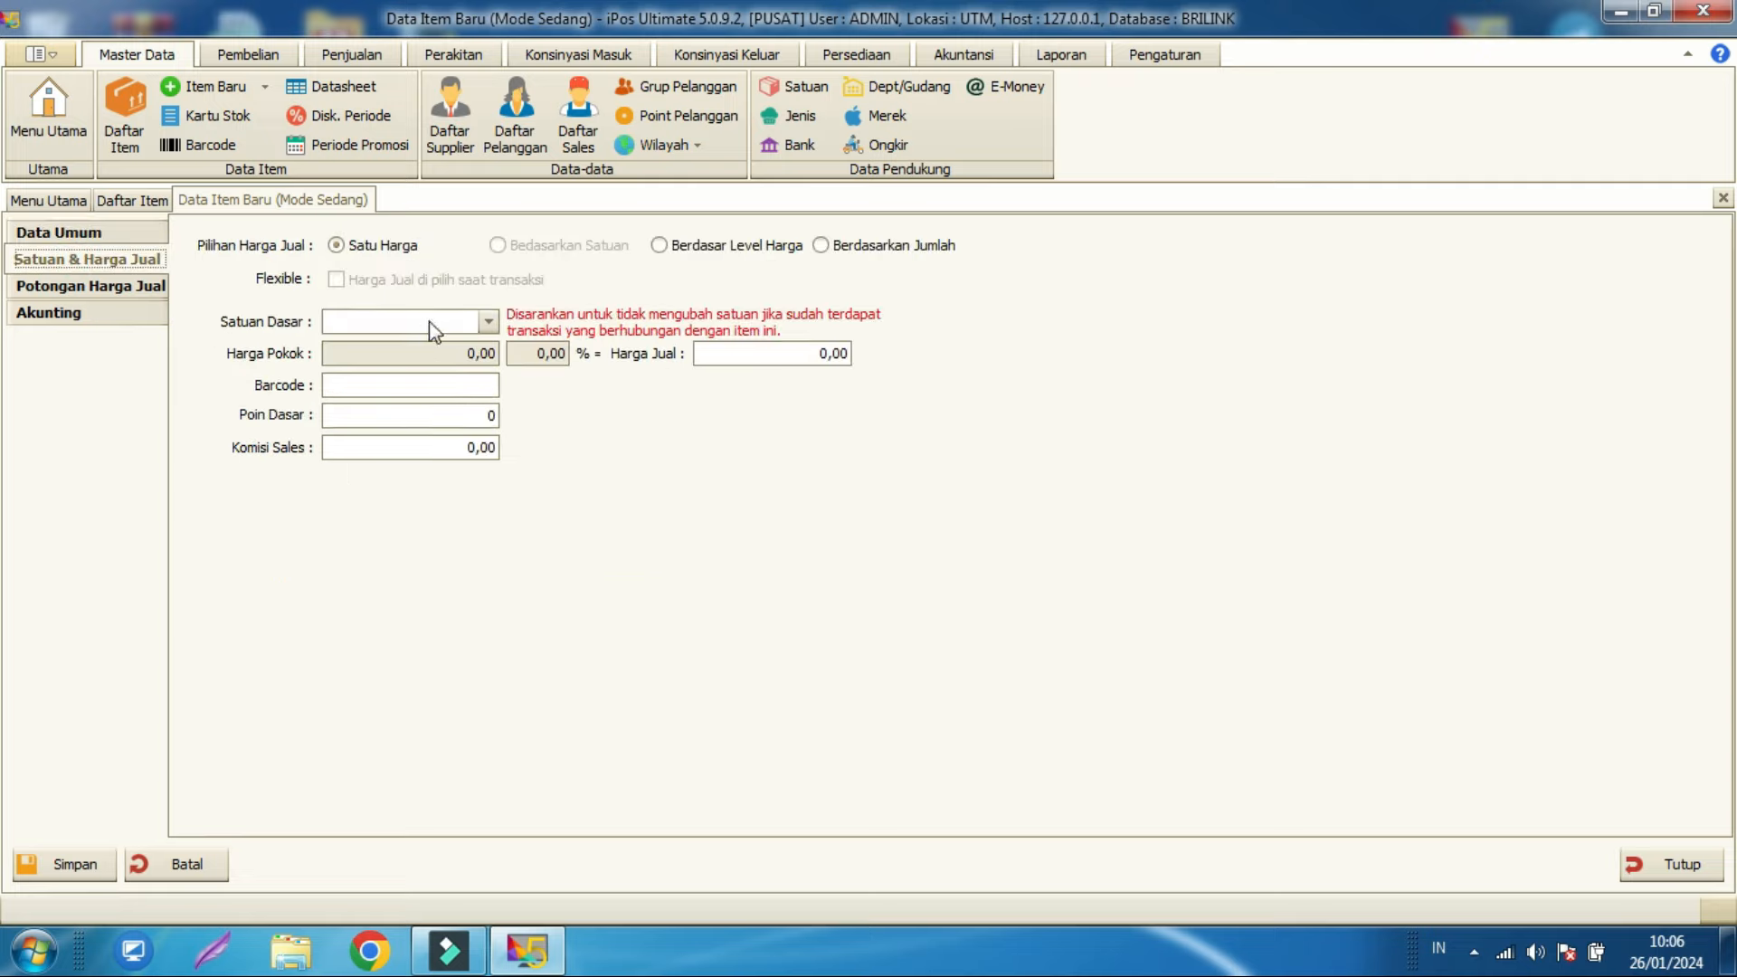
click(368, 321)
click(335, 460)
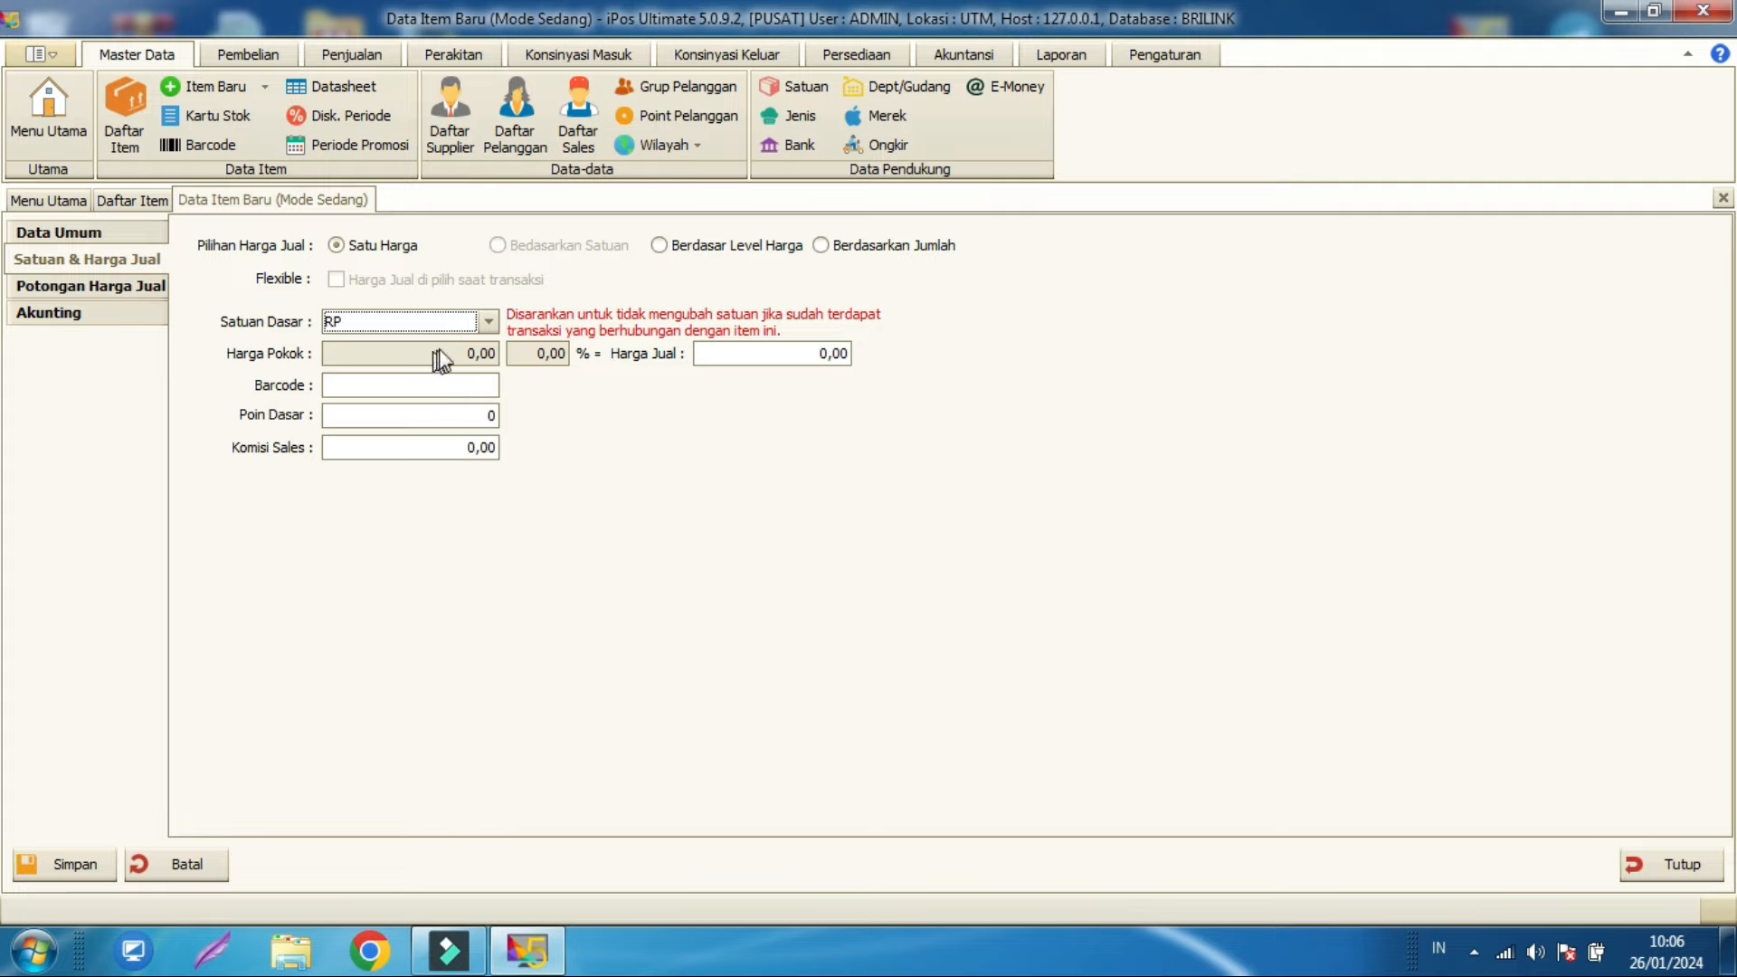
click(753, 360)
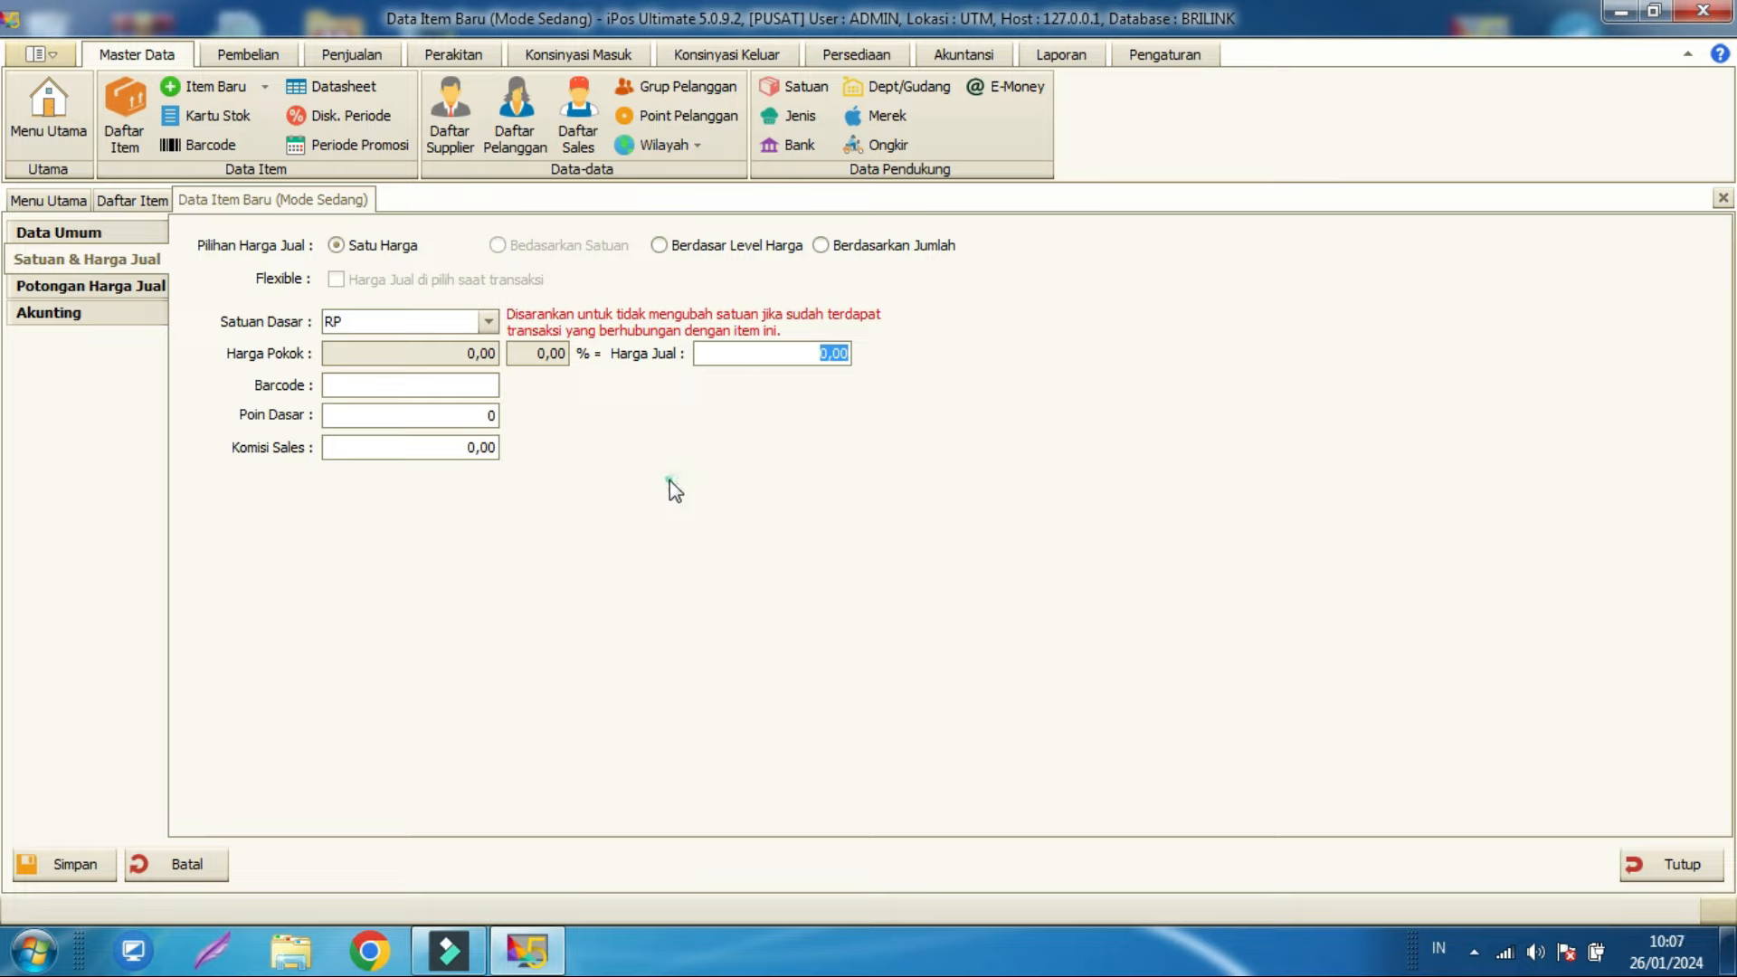
click(72, 860)
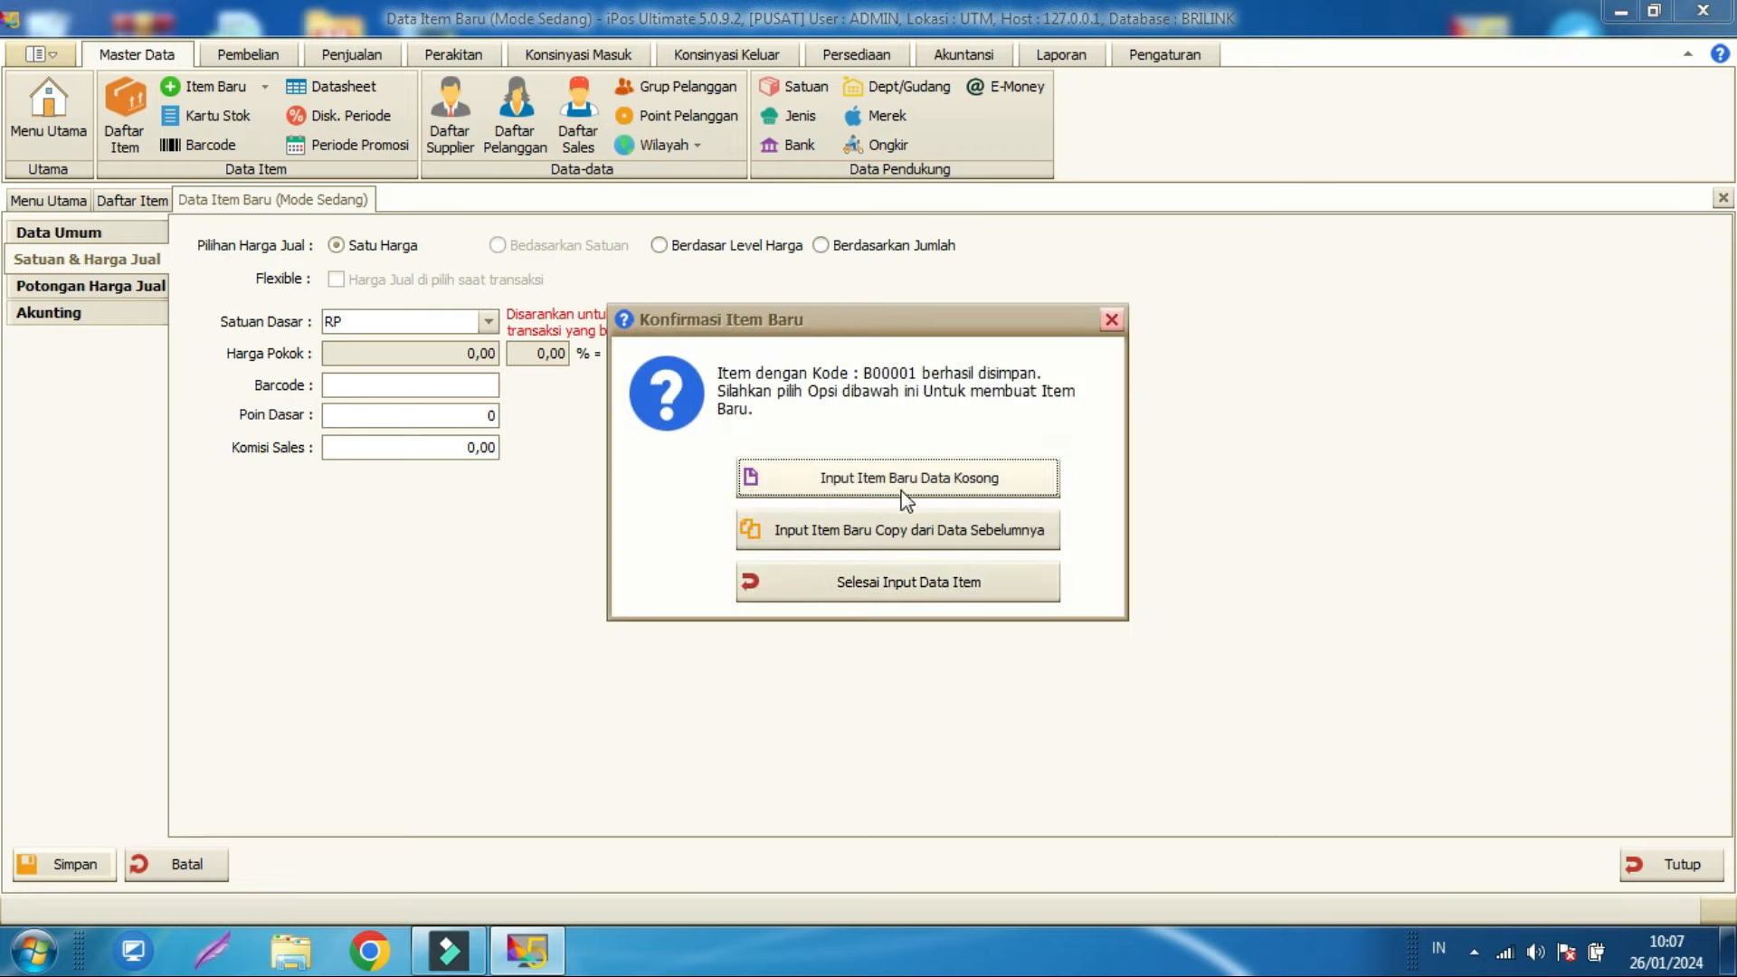
Step: Create a new item copied from the saved one, with code B00003 and name BIAYA ADMIN, and save it
click(930, 528)
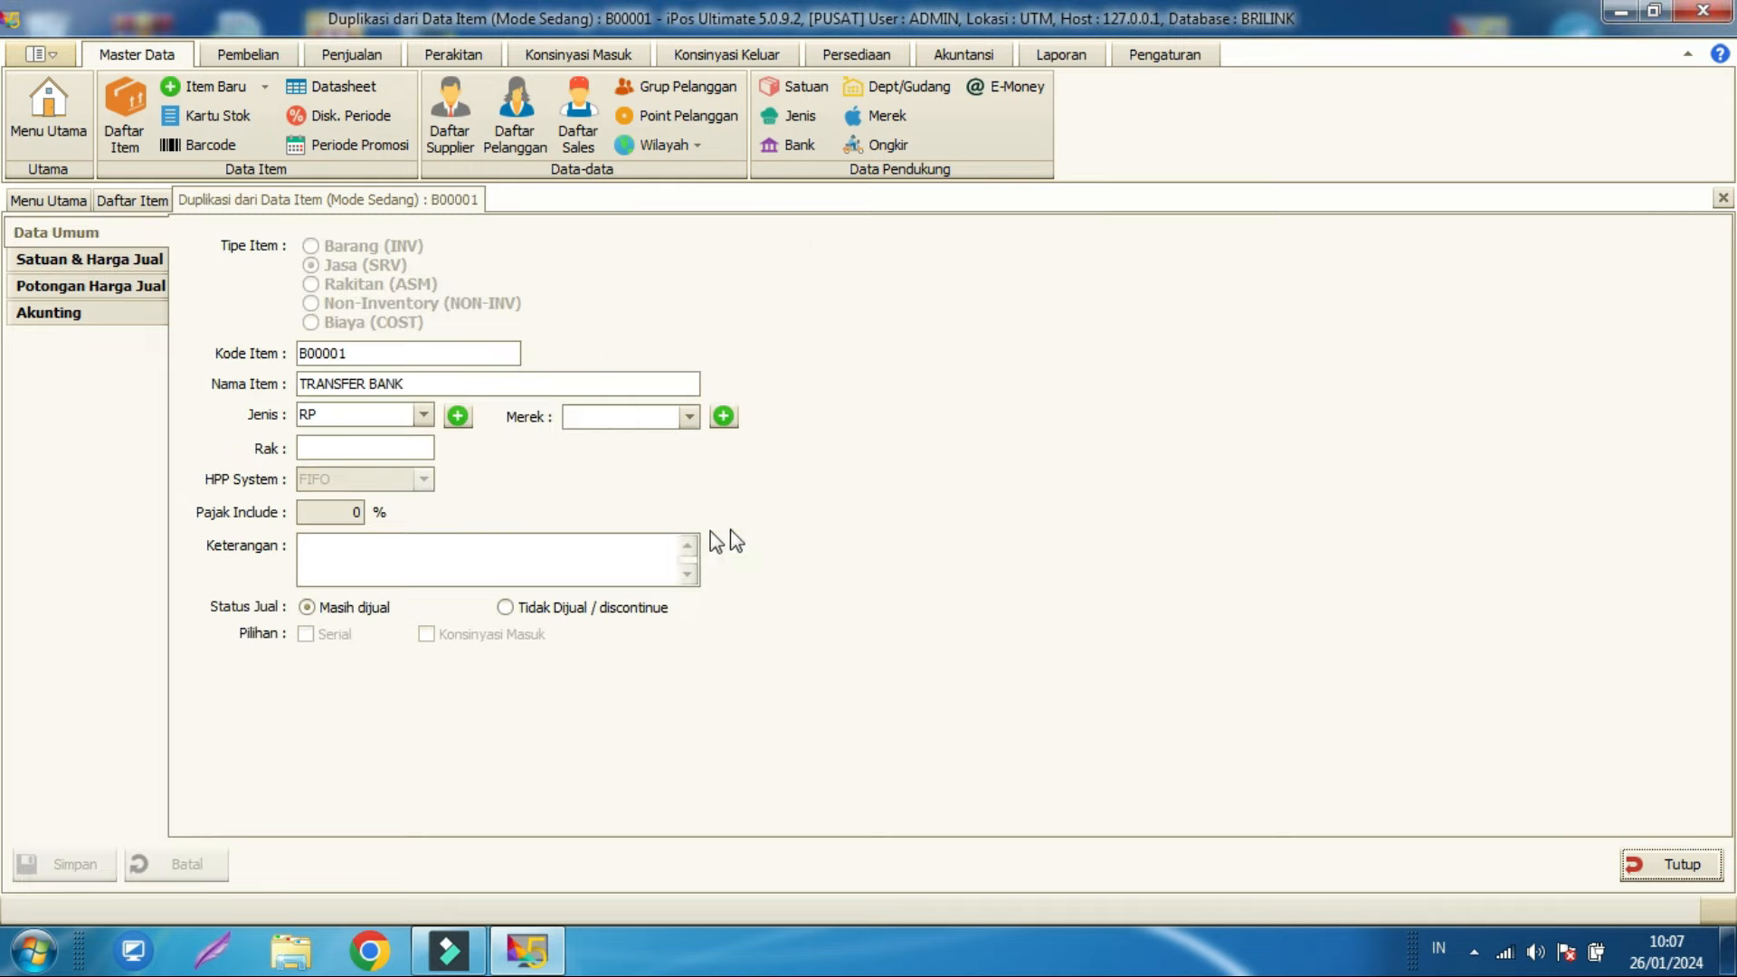
click(386, 349)
key(BackSpace)
text(3)
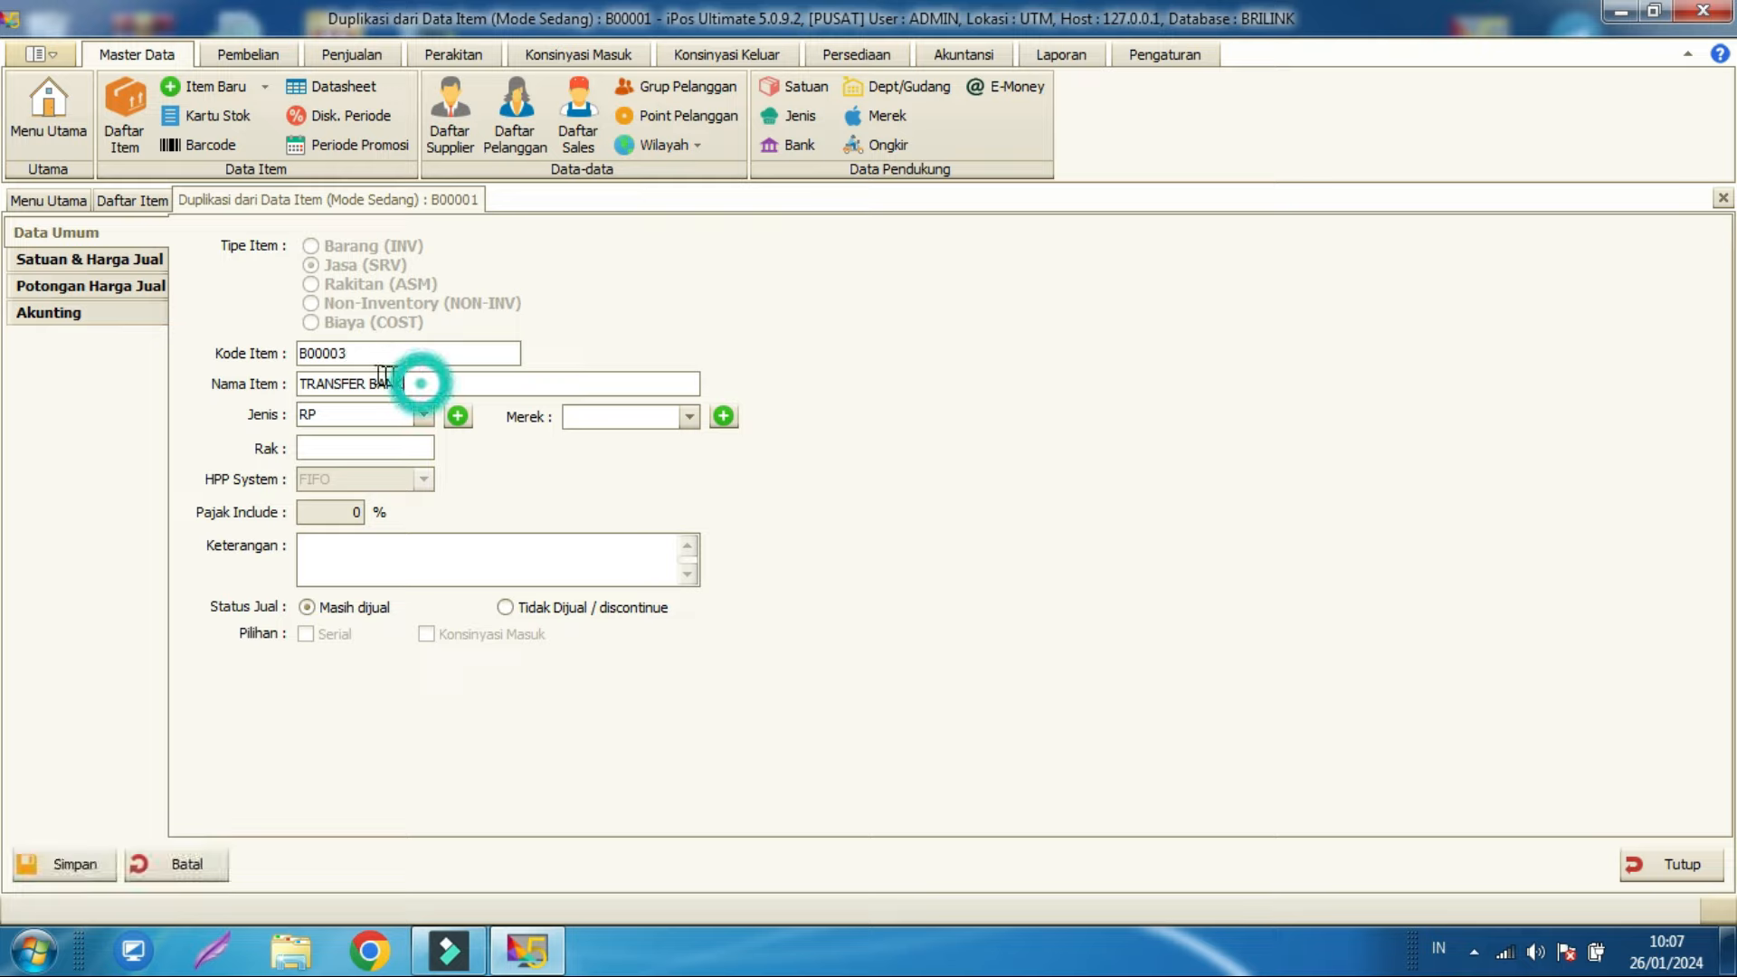
drag(414, 382, 301, 381)
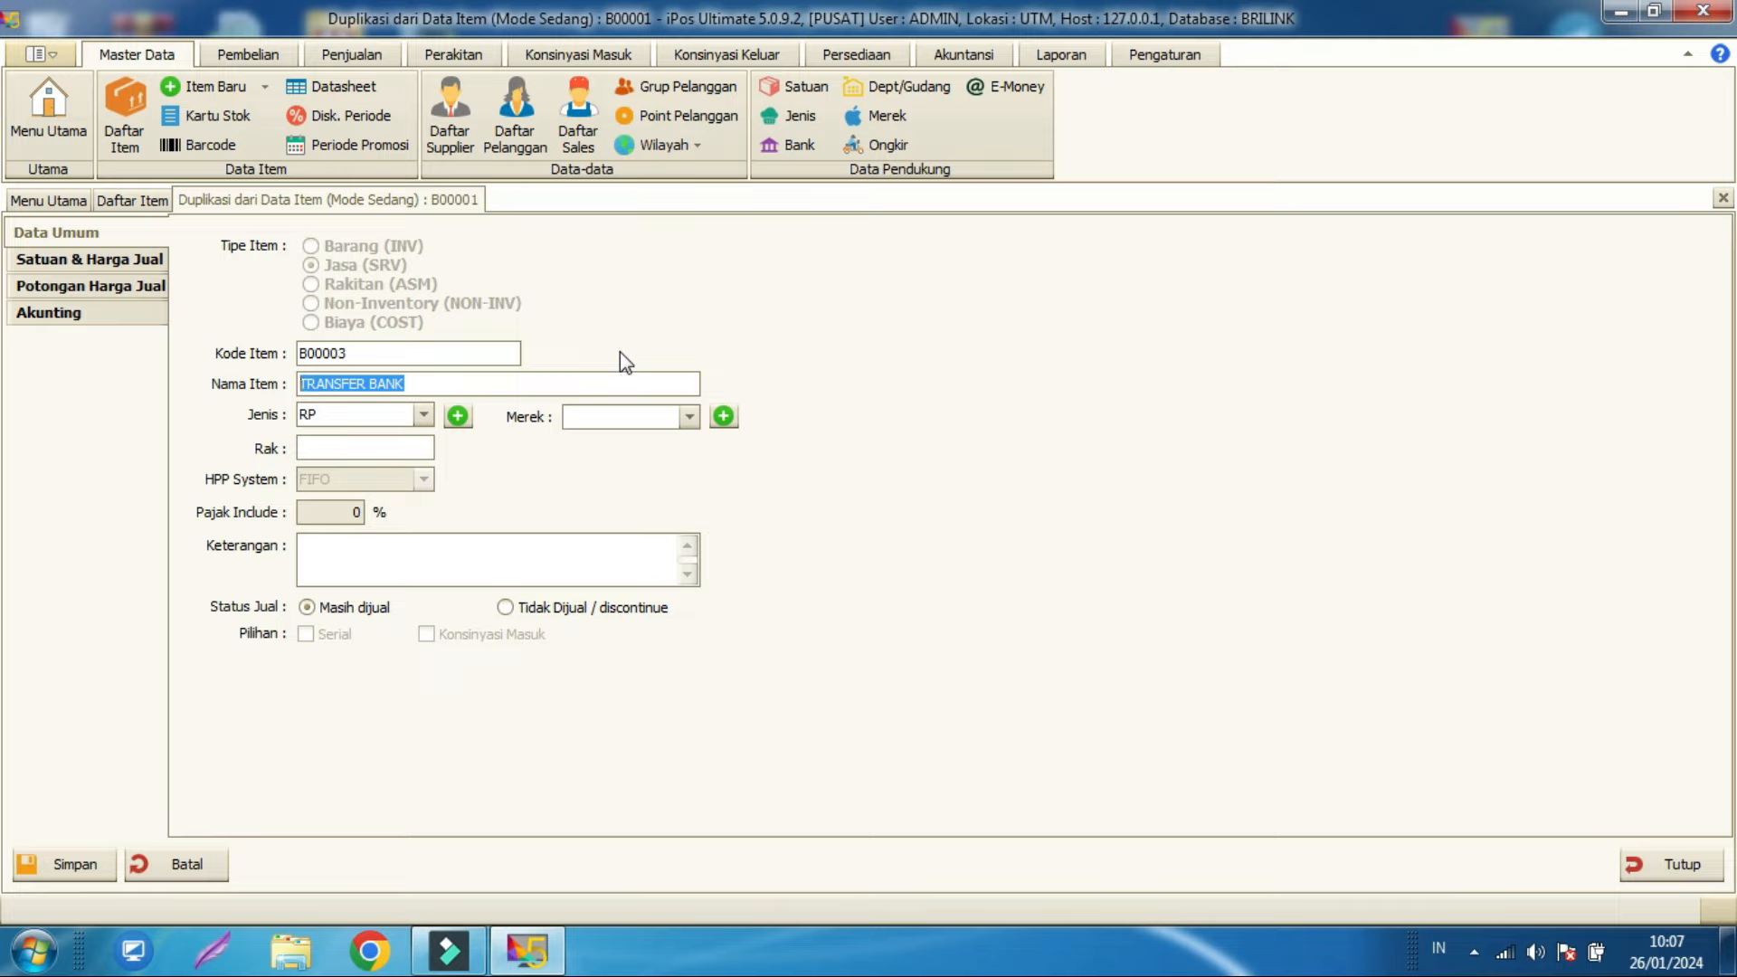
text(BIAYA )
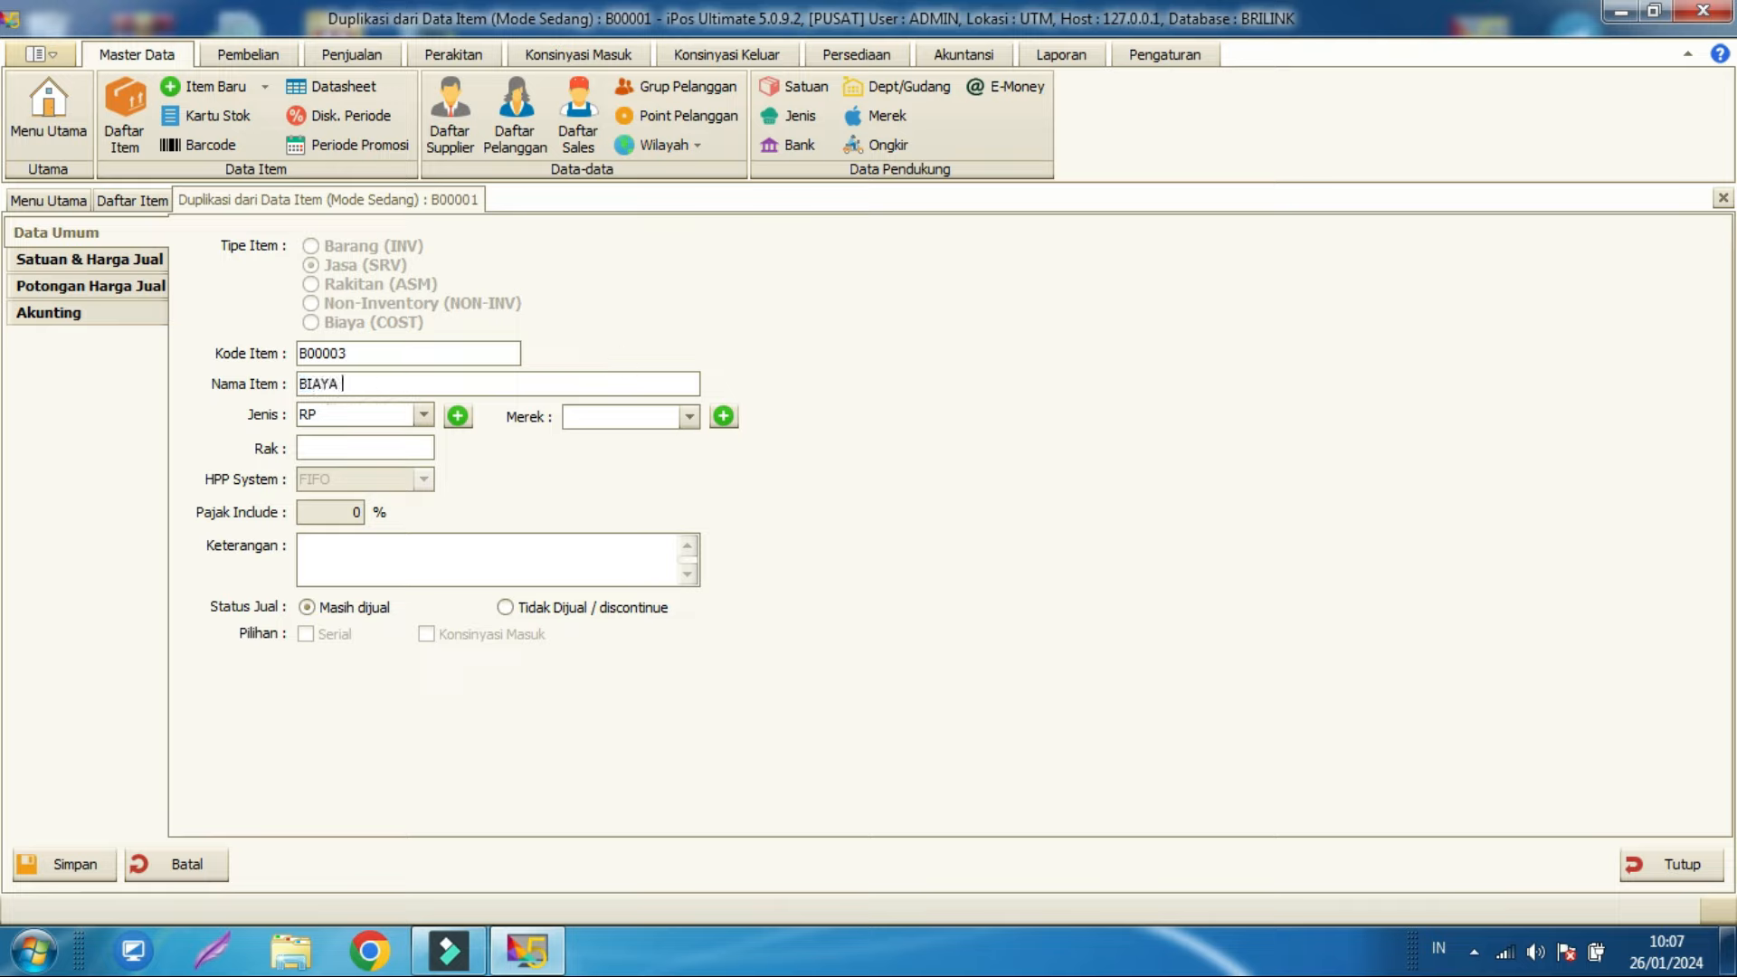
text(ADMIN)
click(134, 261)
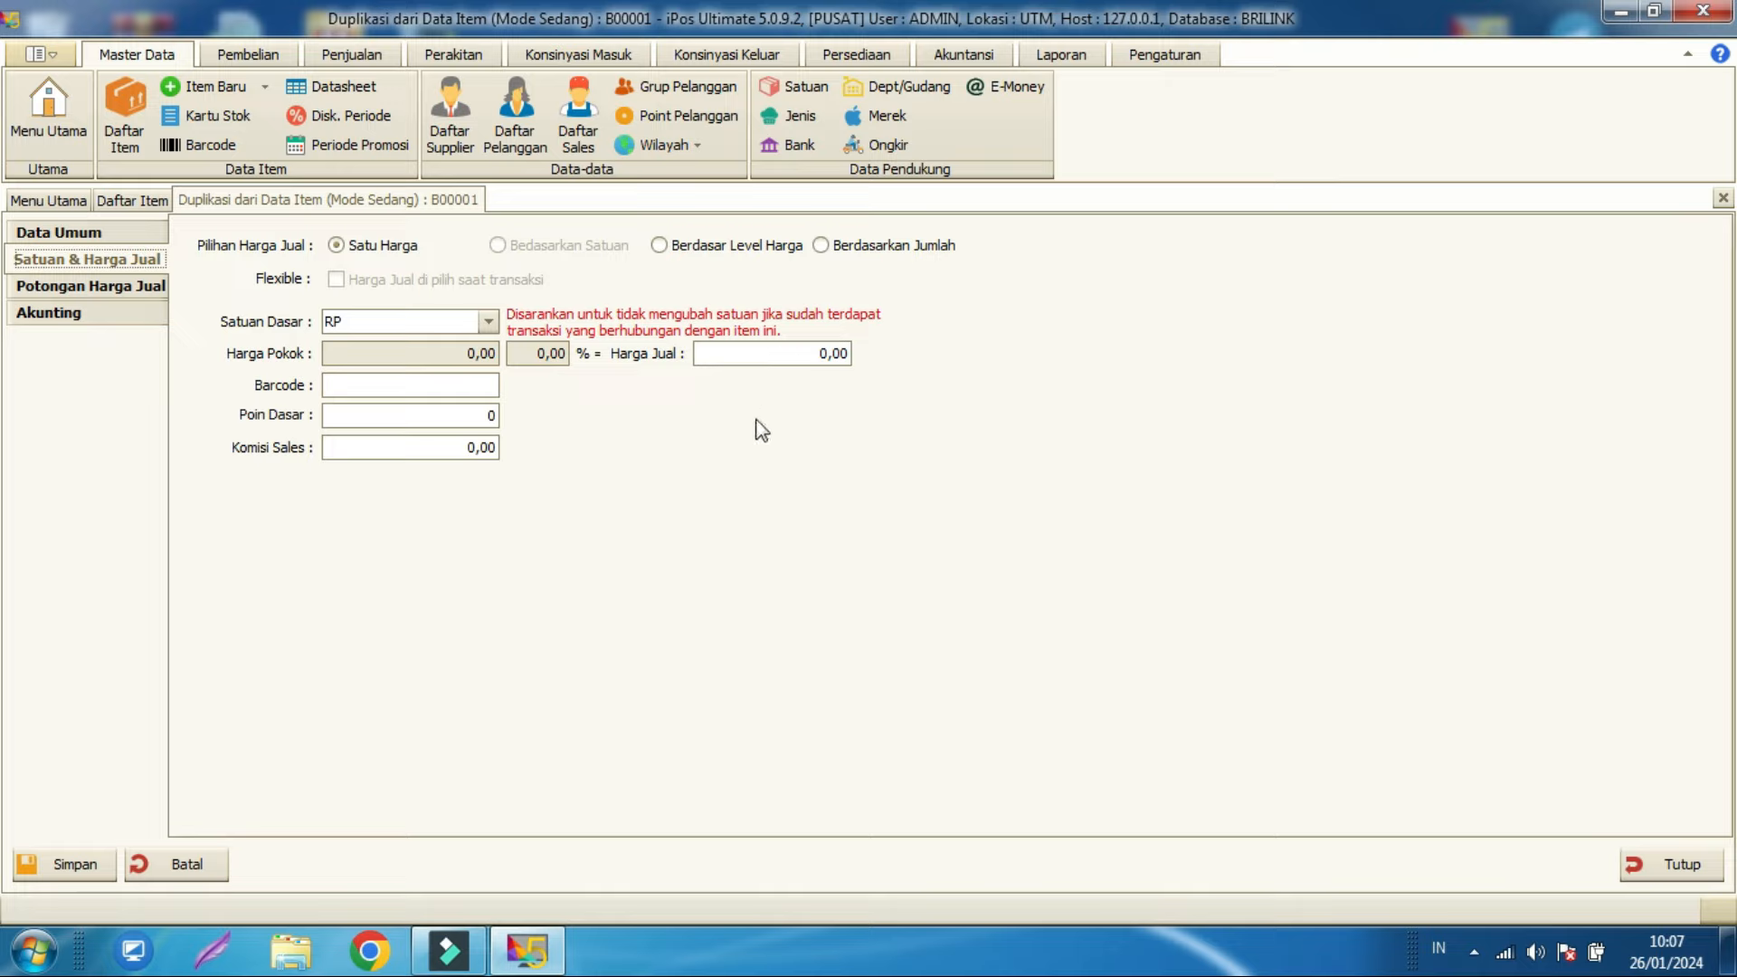
click(63, 863)
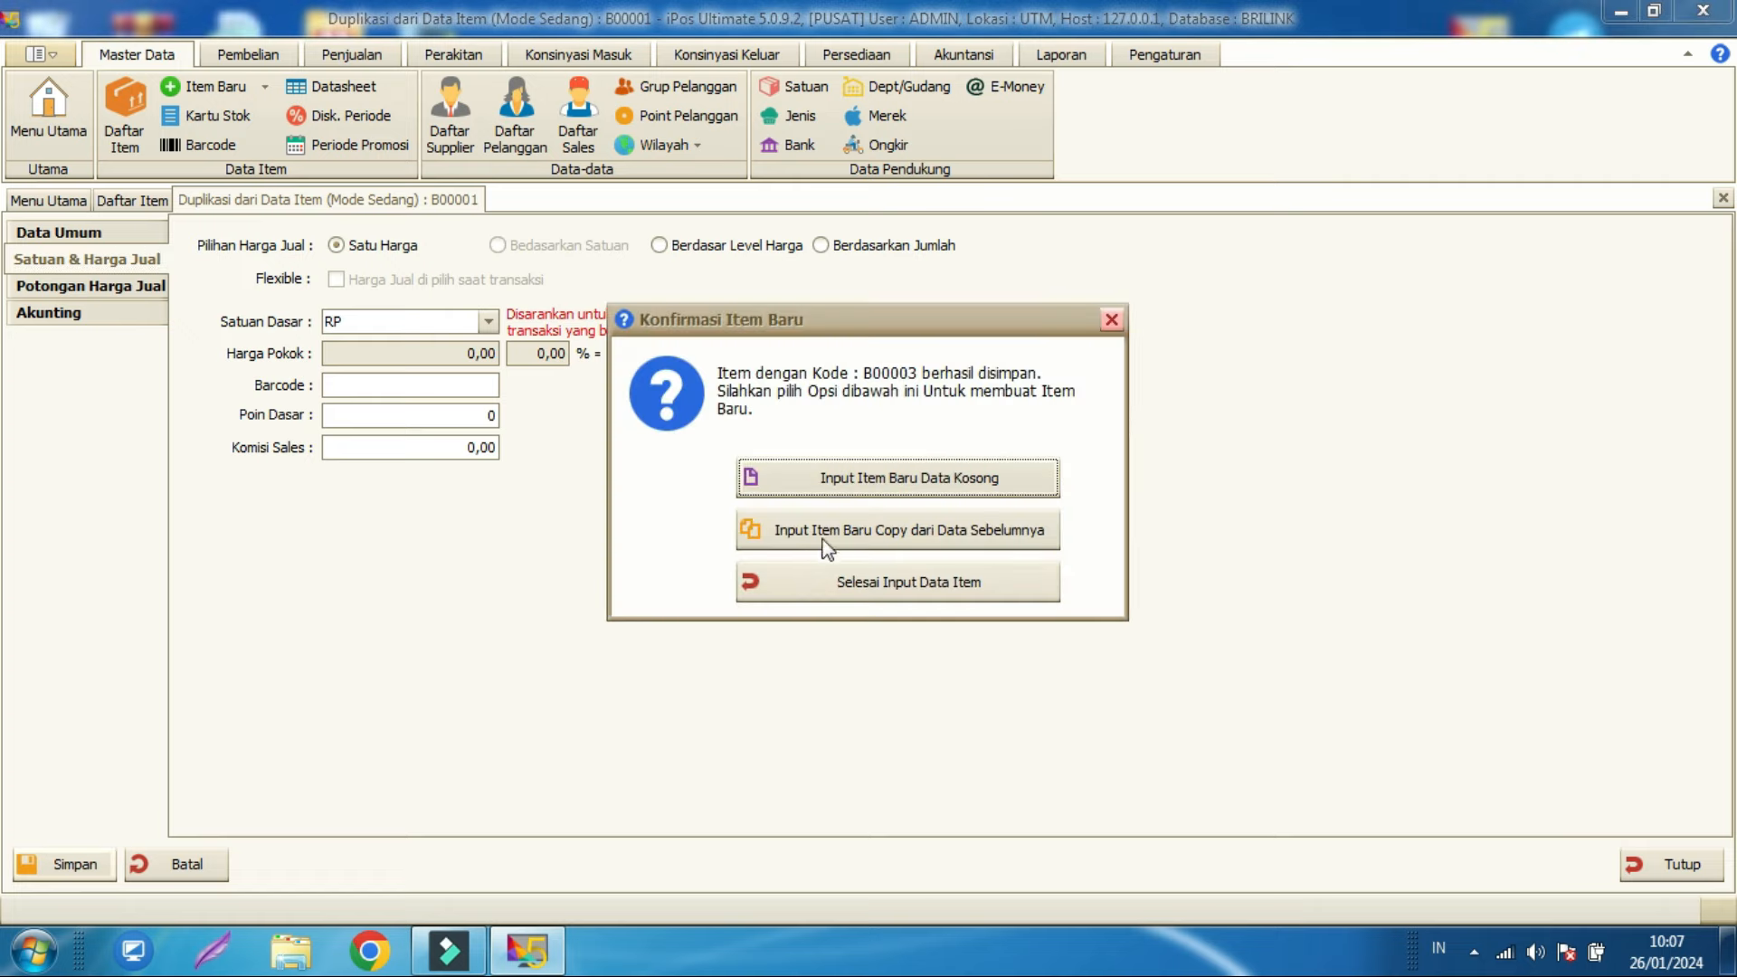
Step: Start another item copied from the previous data and set its item code to B00002
click(848, 535)
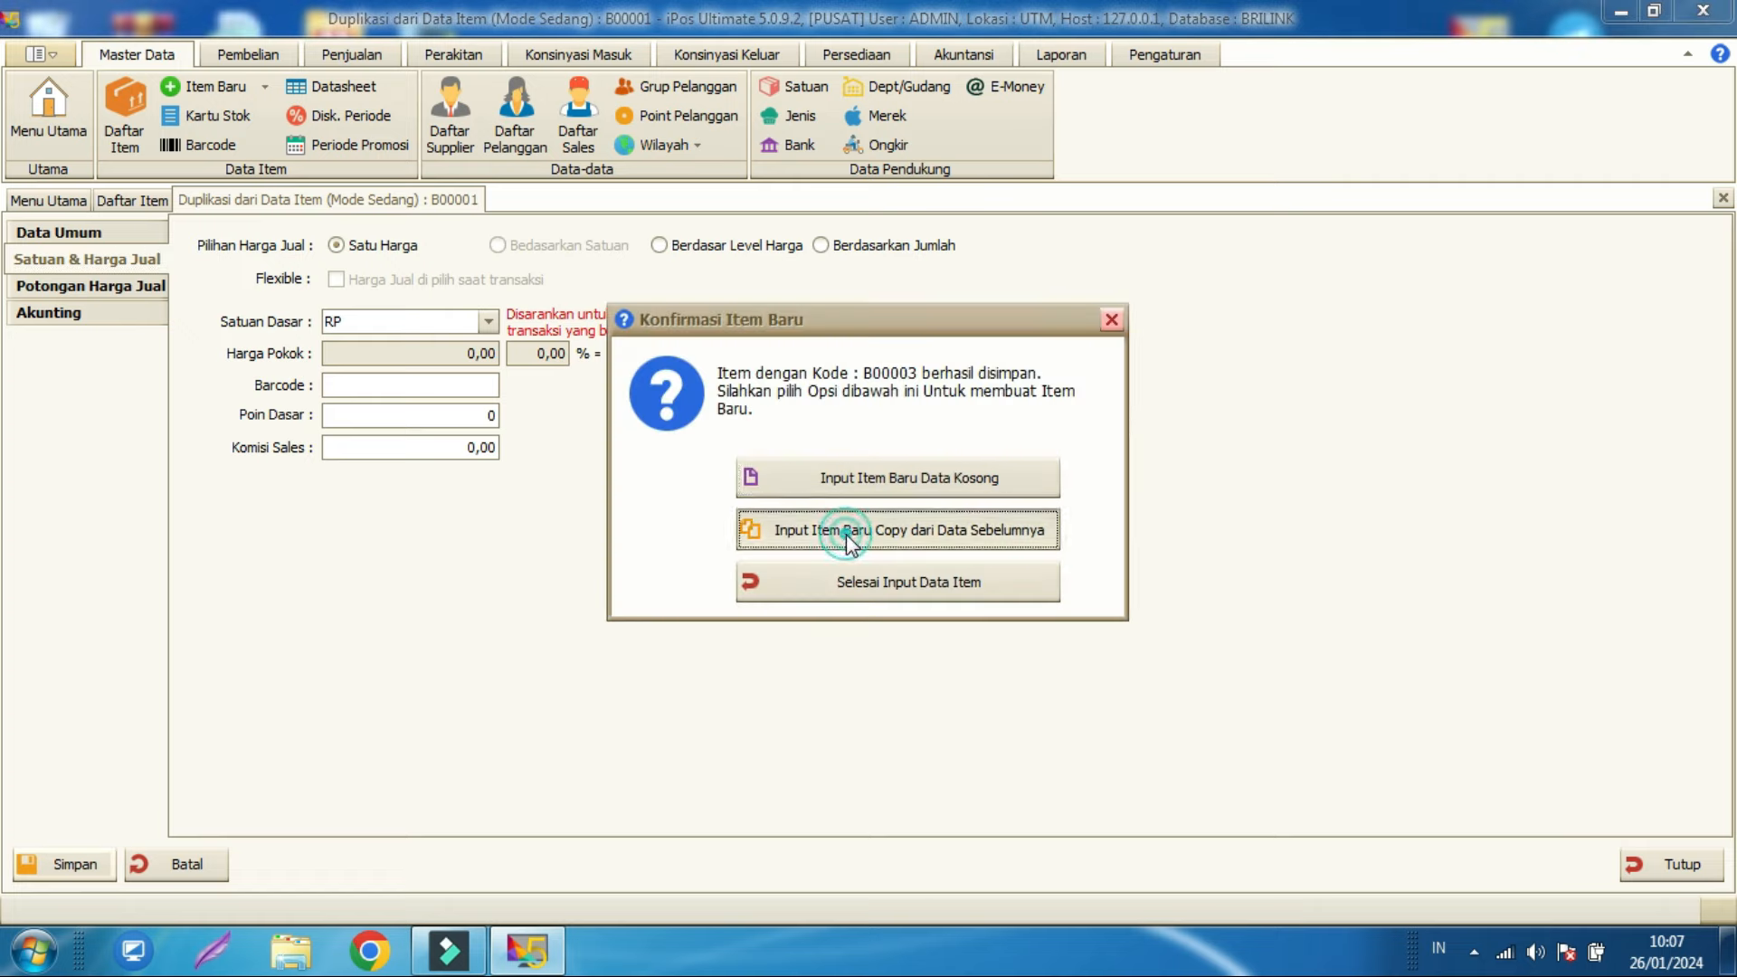
click(376, 350)
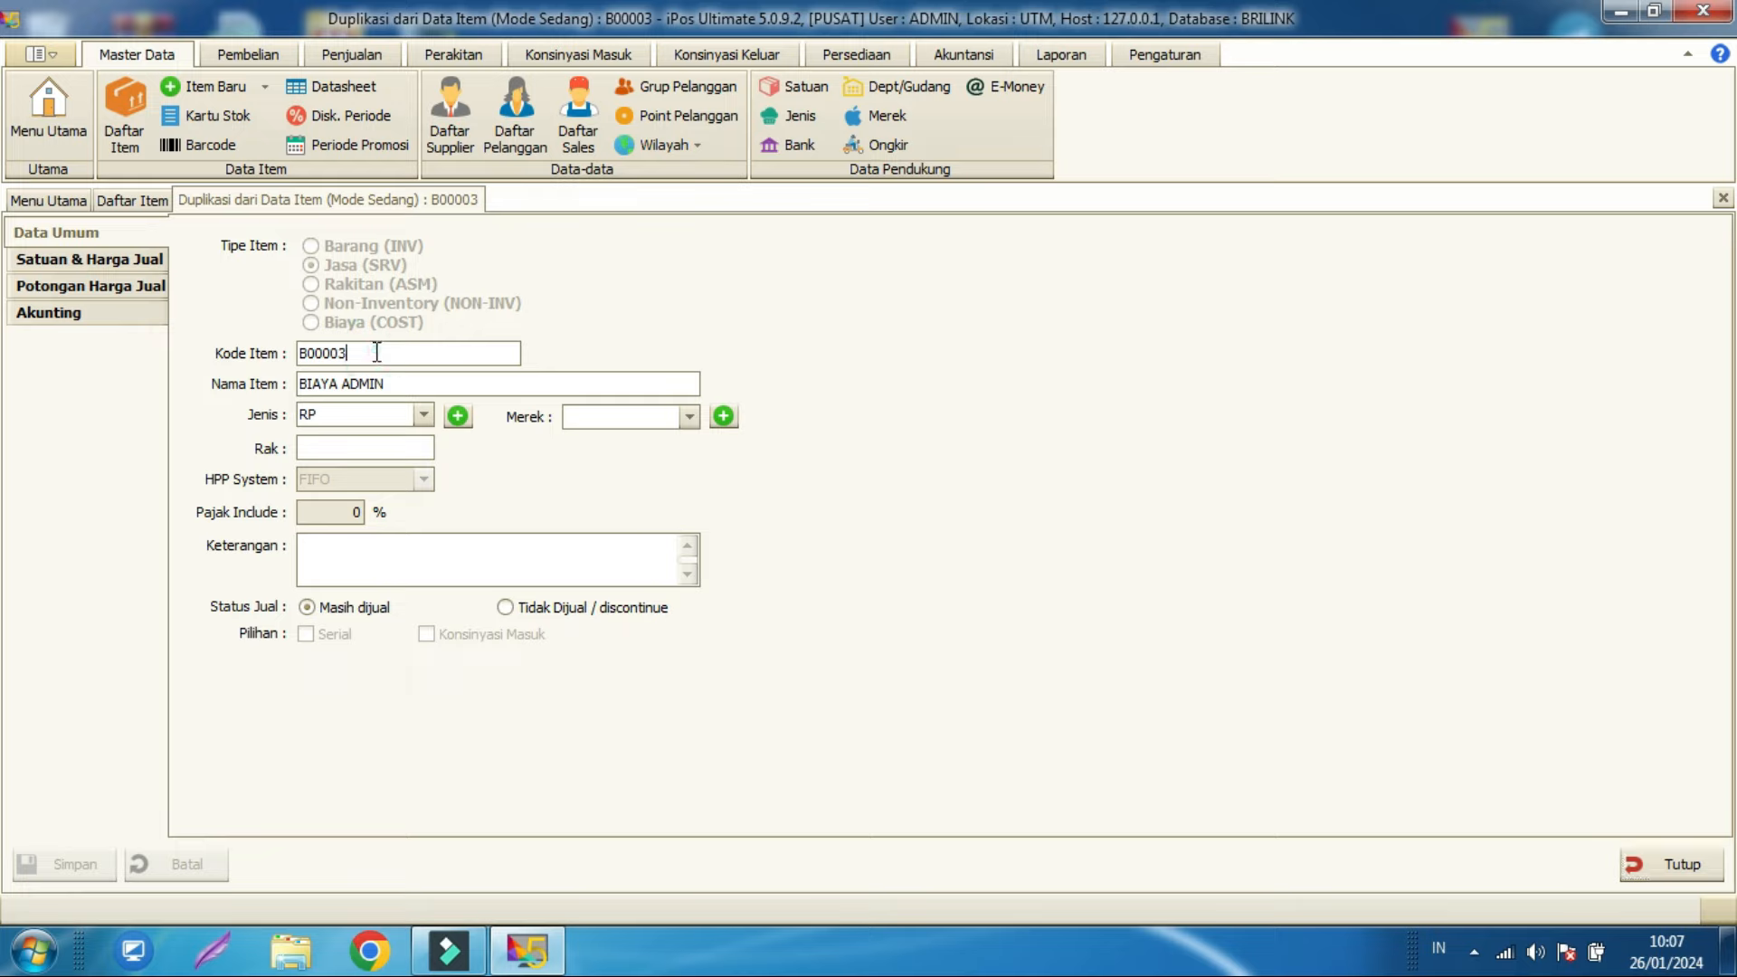
key(BackSpace)
text(2)
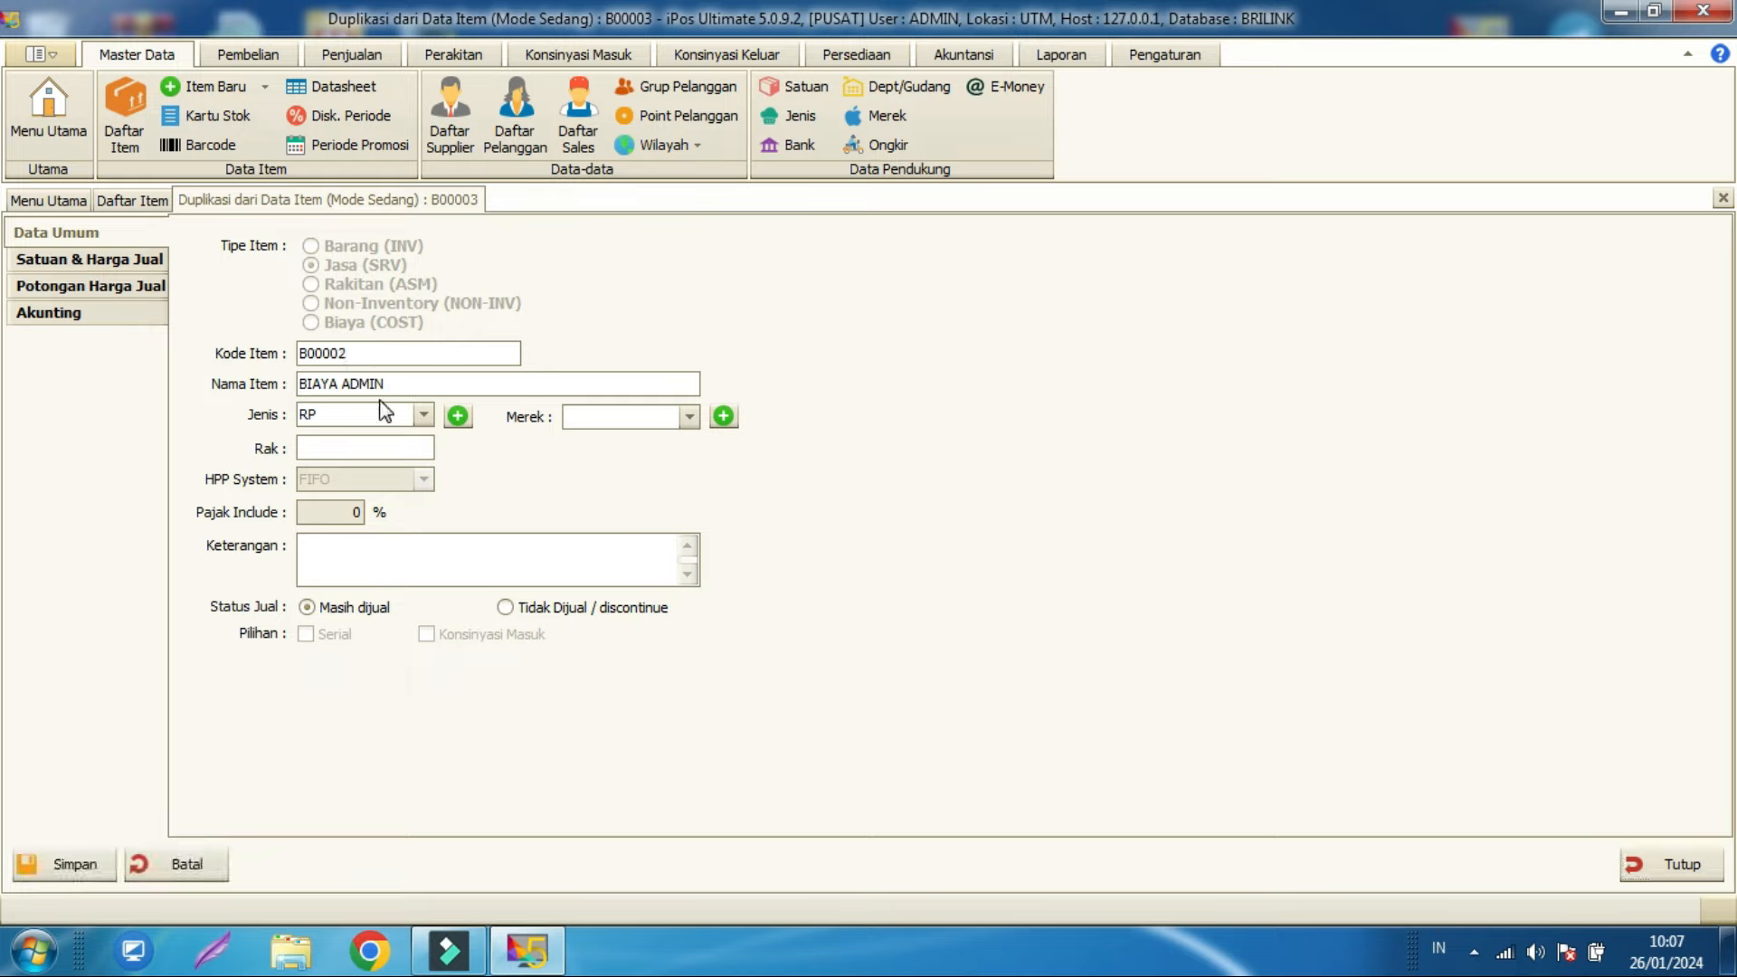
drag(399, 384, 301, 378)
click(318, 360)
text(TAR)
key(BackSpace)
key(BackSpace)
key(BackSpace)
Step: Name the copied item TARIK TUNAI, save it and finish entering item data
drag(399, 384, 301, 379)
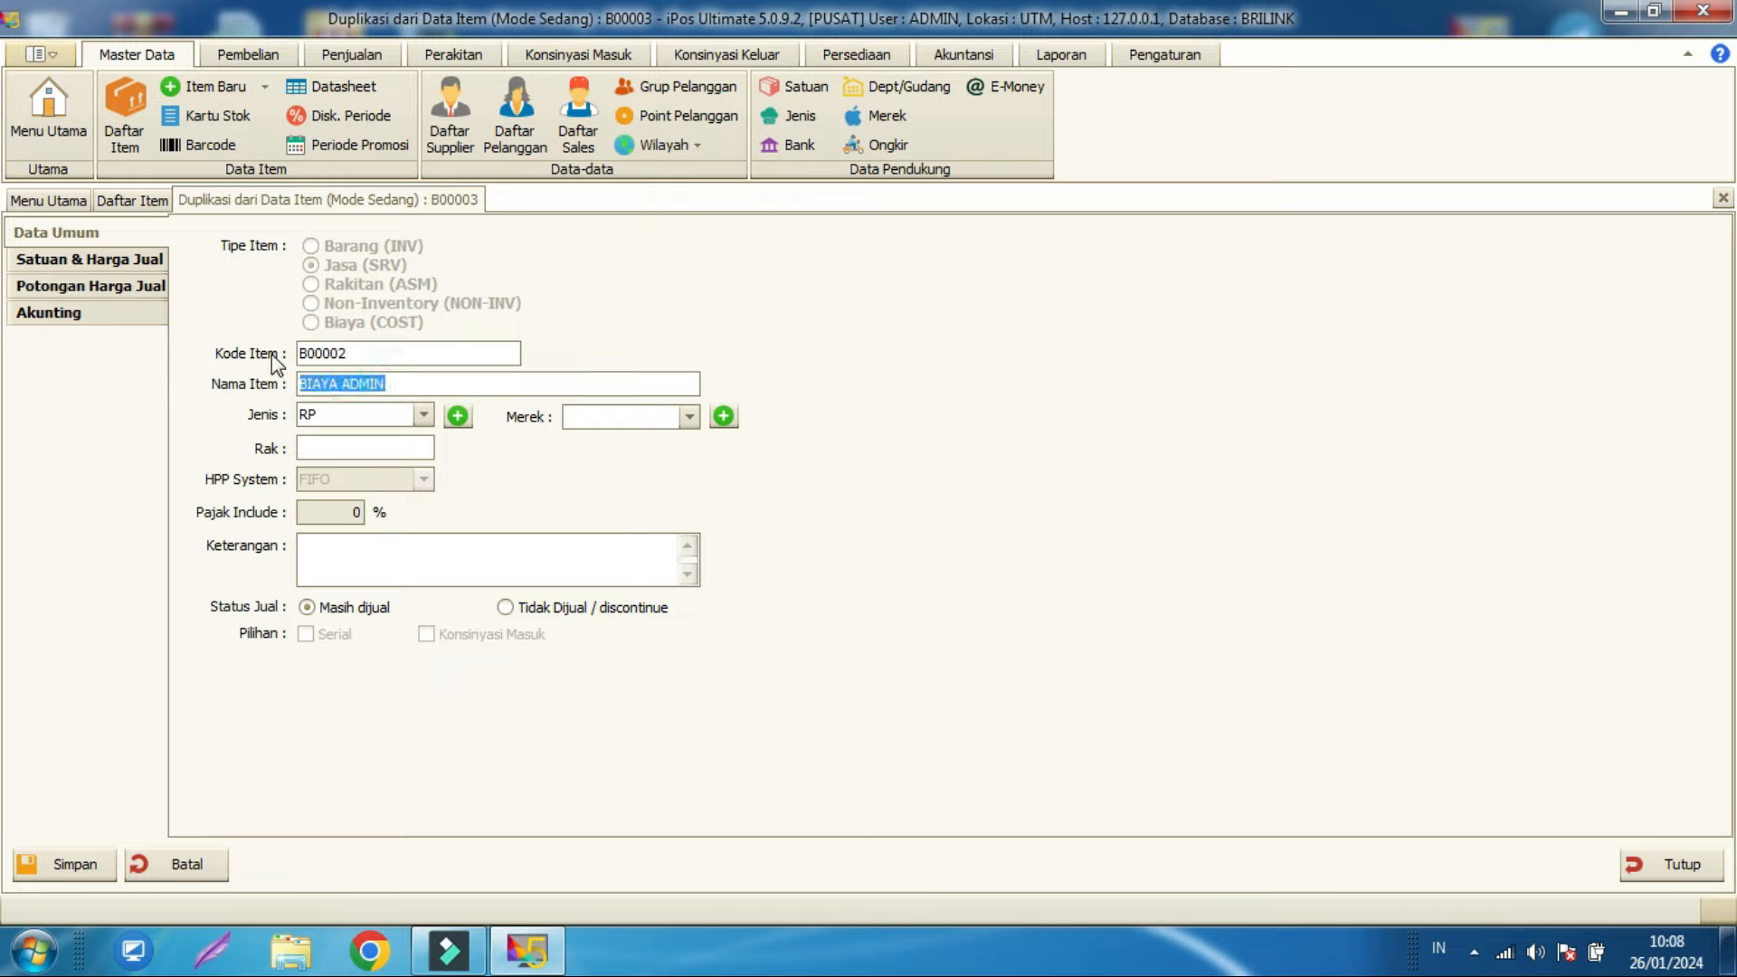
text(TARIK TUNAI)
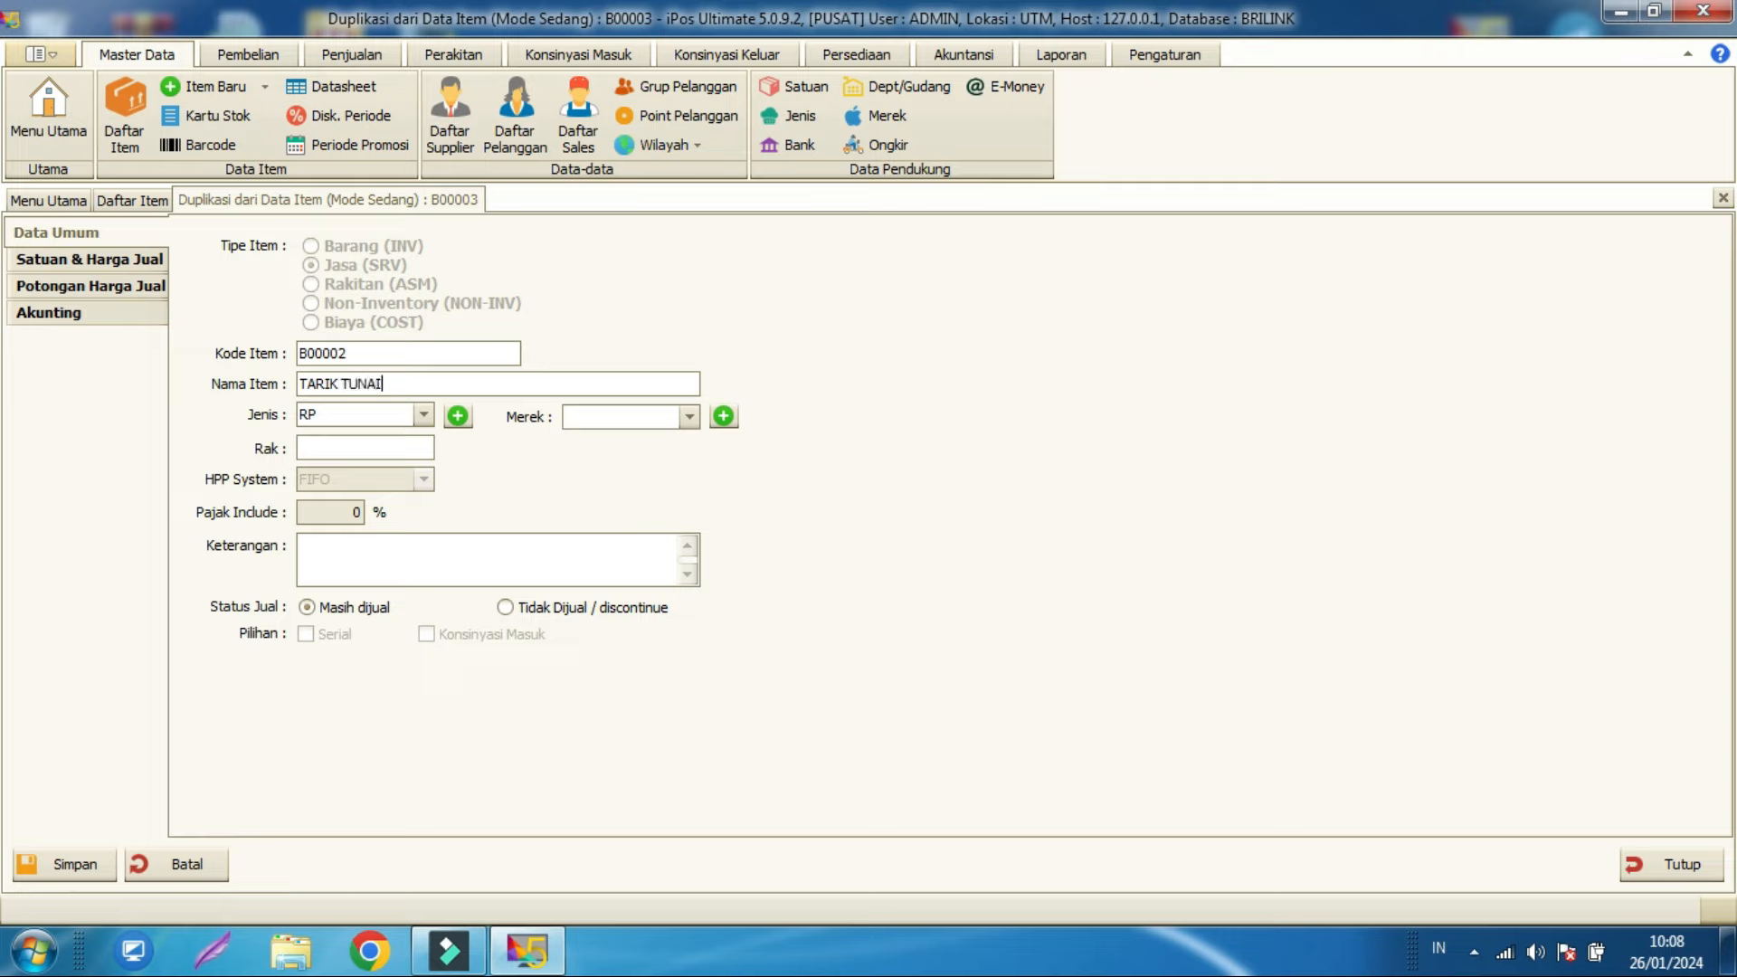
click(90, 260)
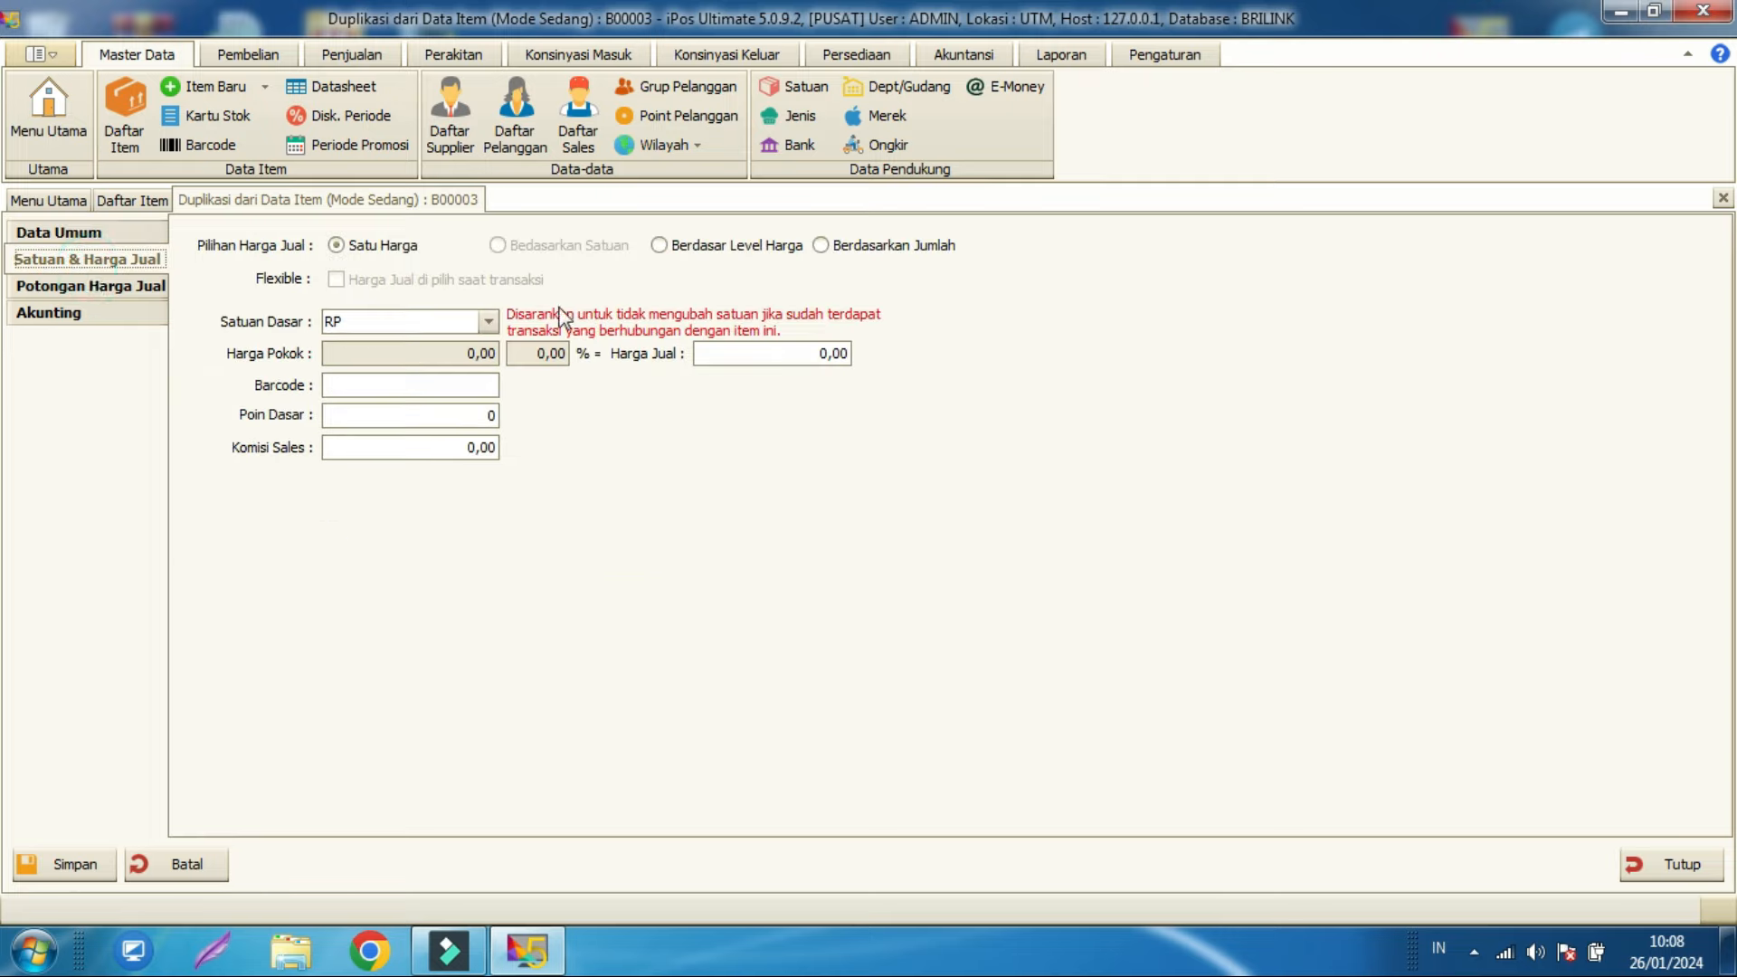
click(65, 864)
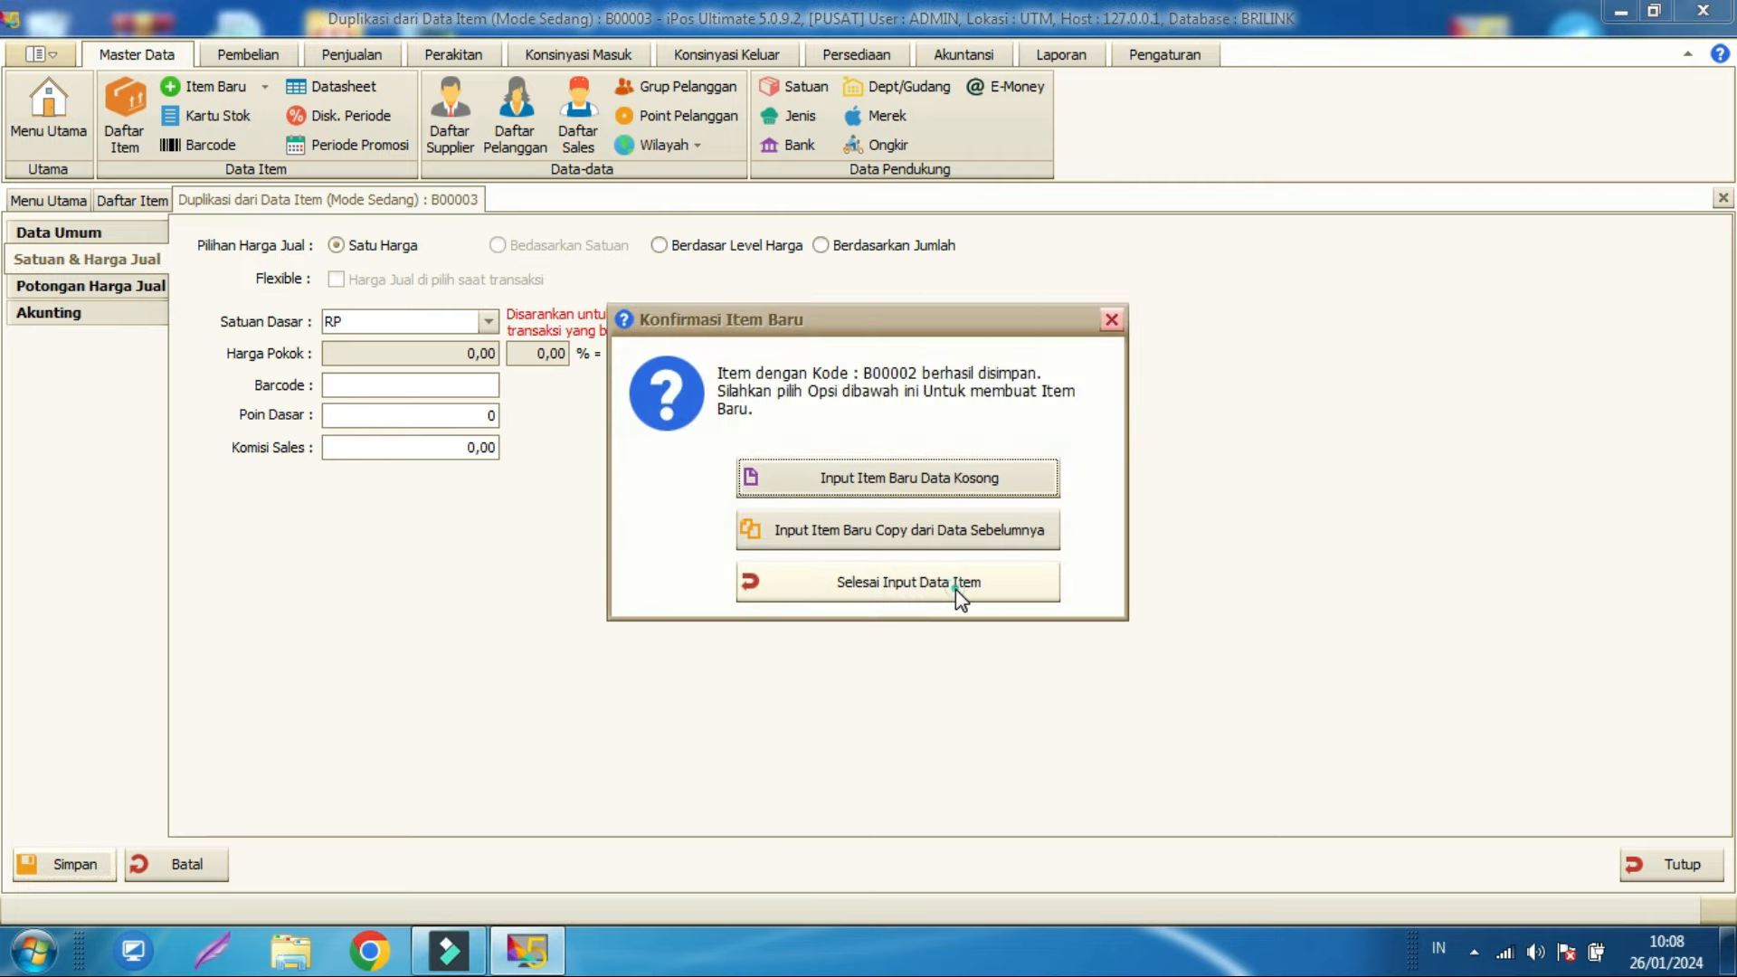
click(955, 589)
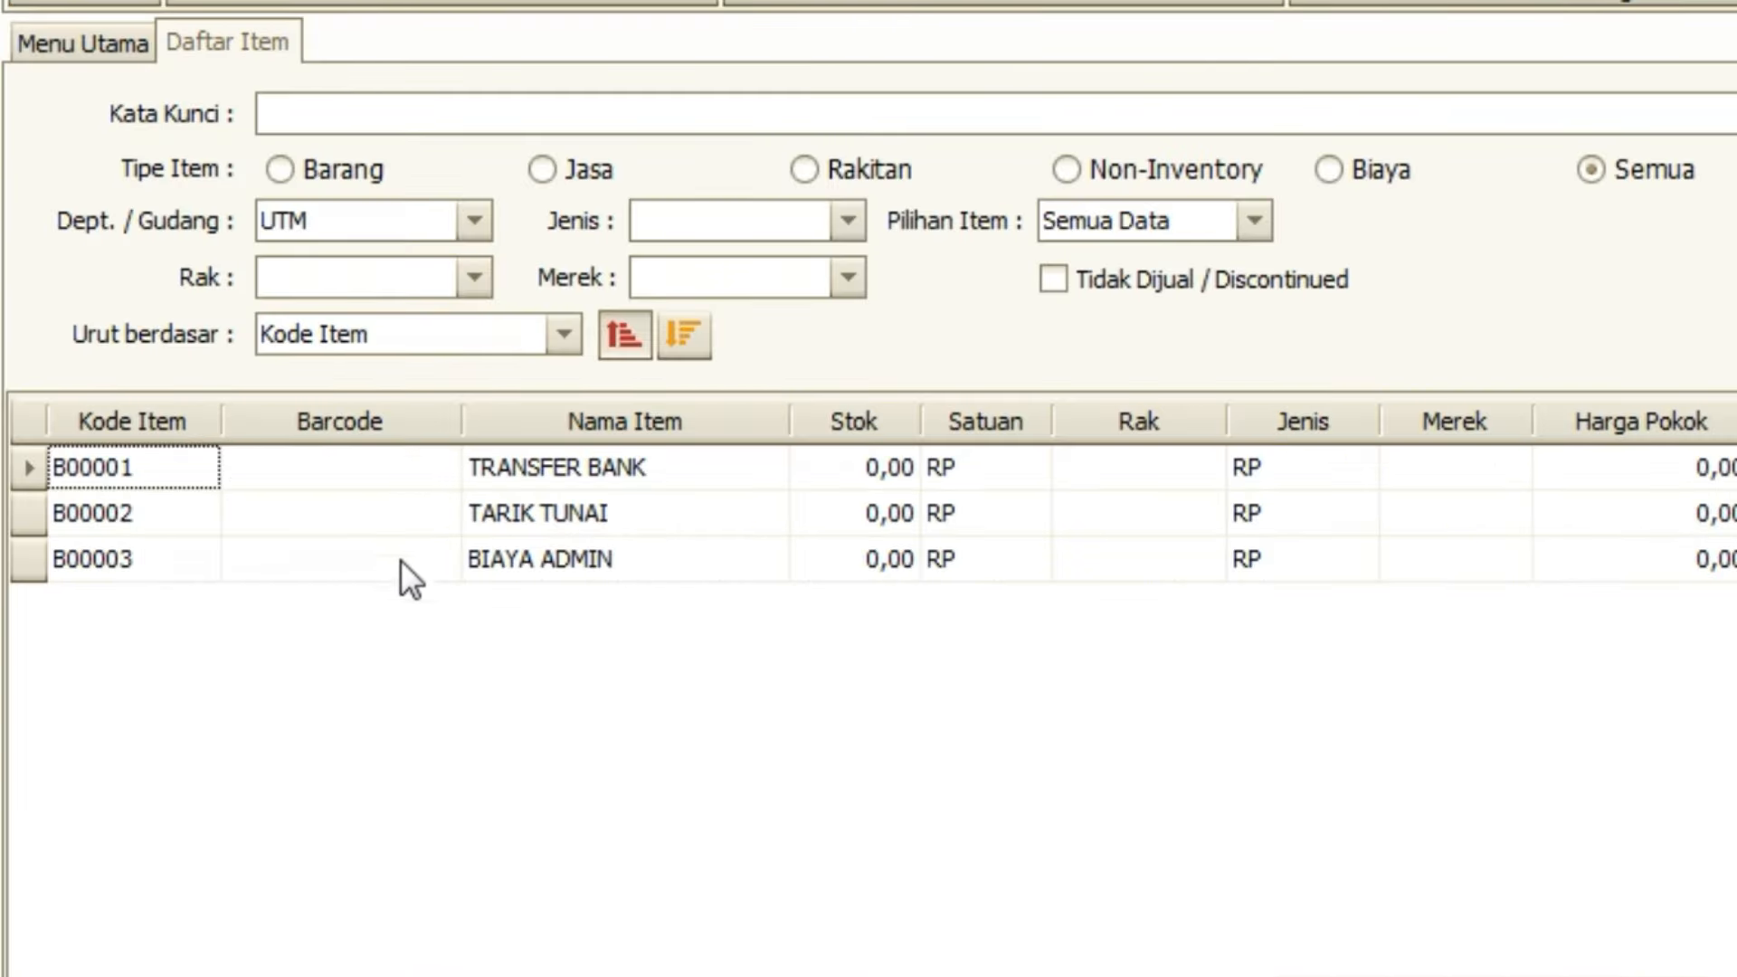
Step: Review the TRANSFER BANK, TARIK TUNAI and BIAYA ADMIN entries in the item list
click(600, 512)
click(606, 472)
click(611, 558)
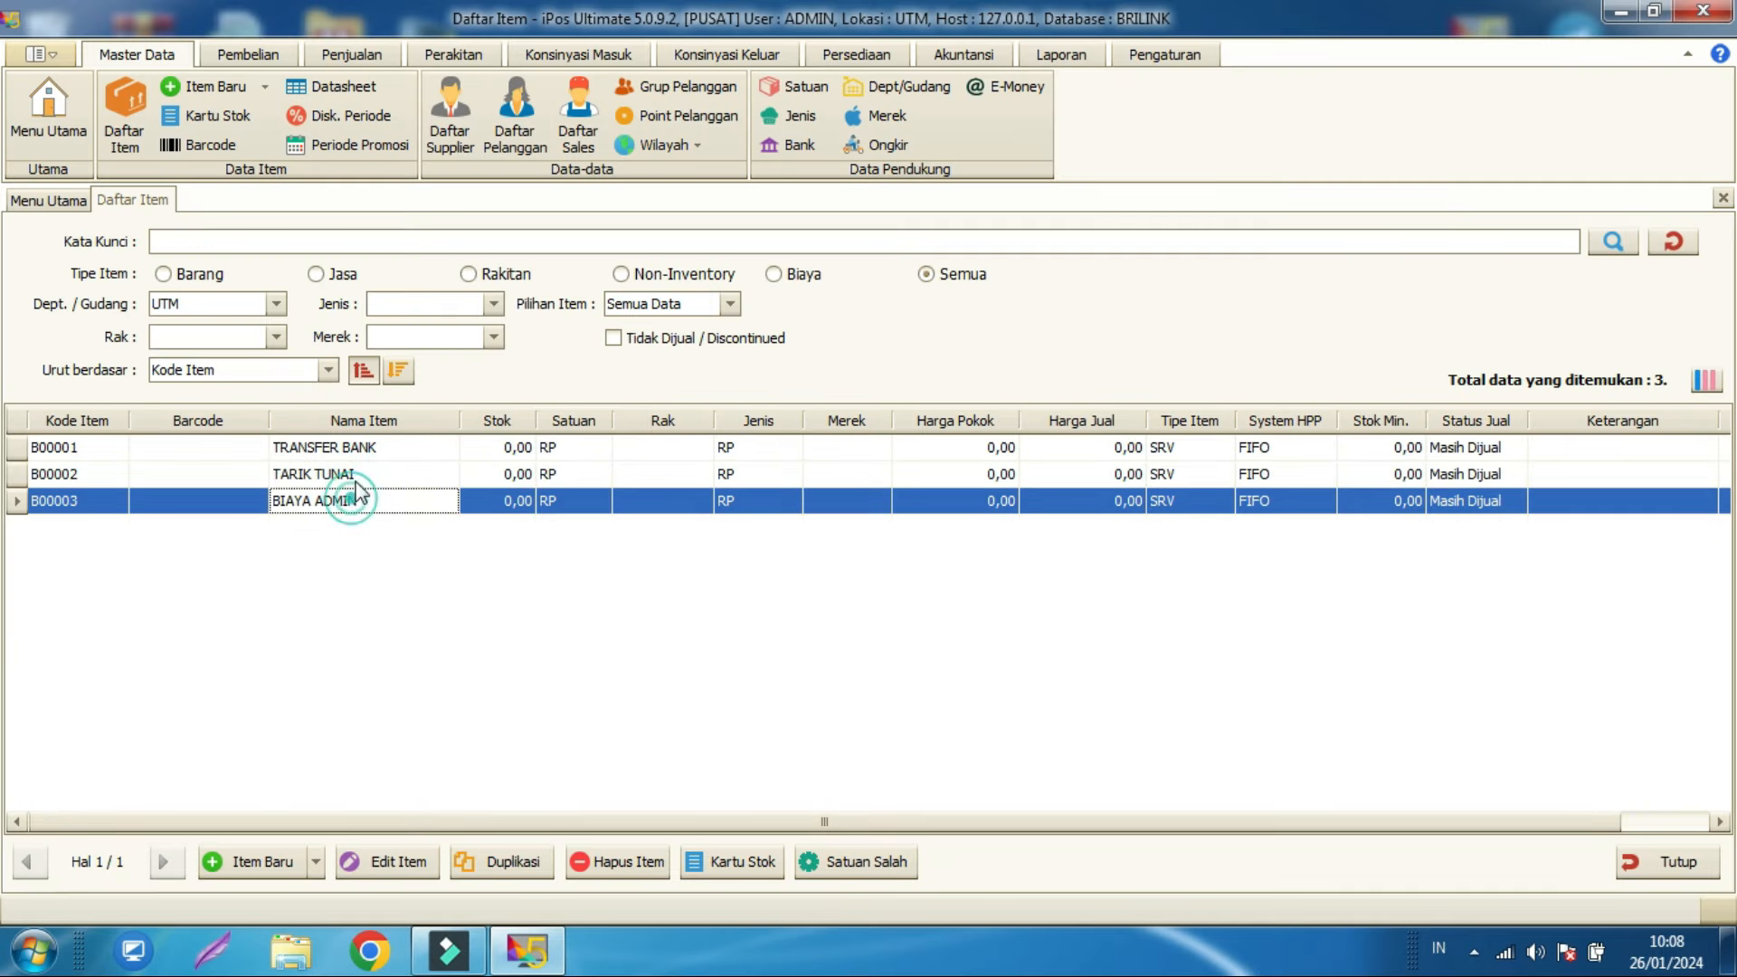
click(612, 482)
click(358, 473)
click(351, 499)
click(348, 447)
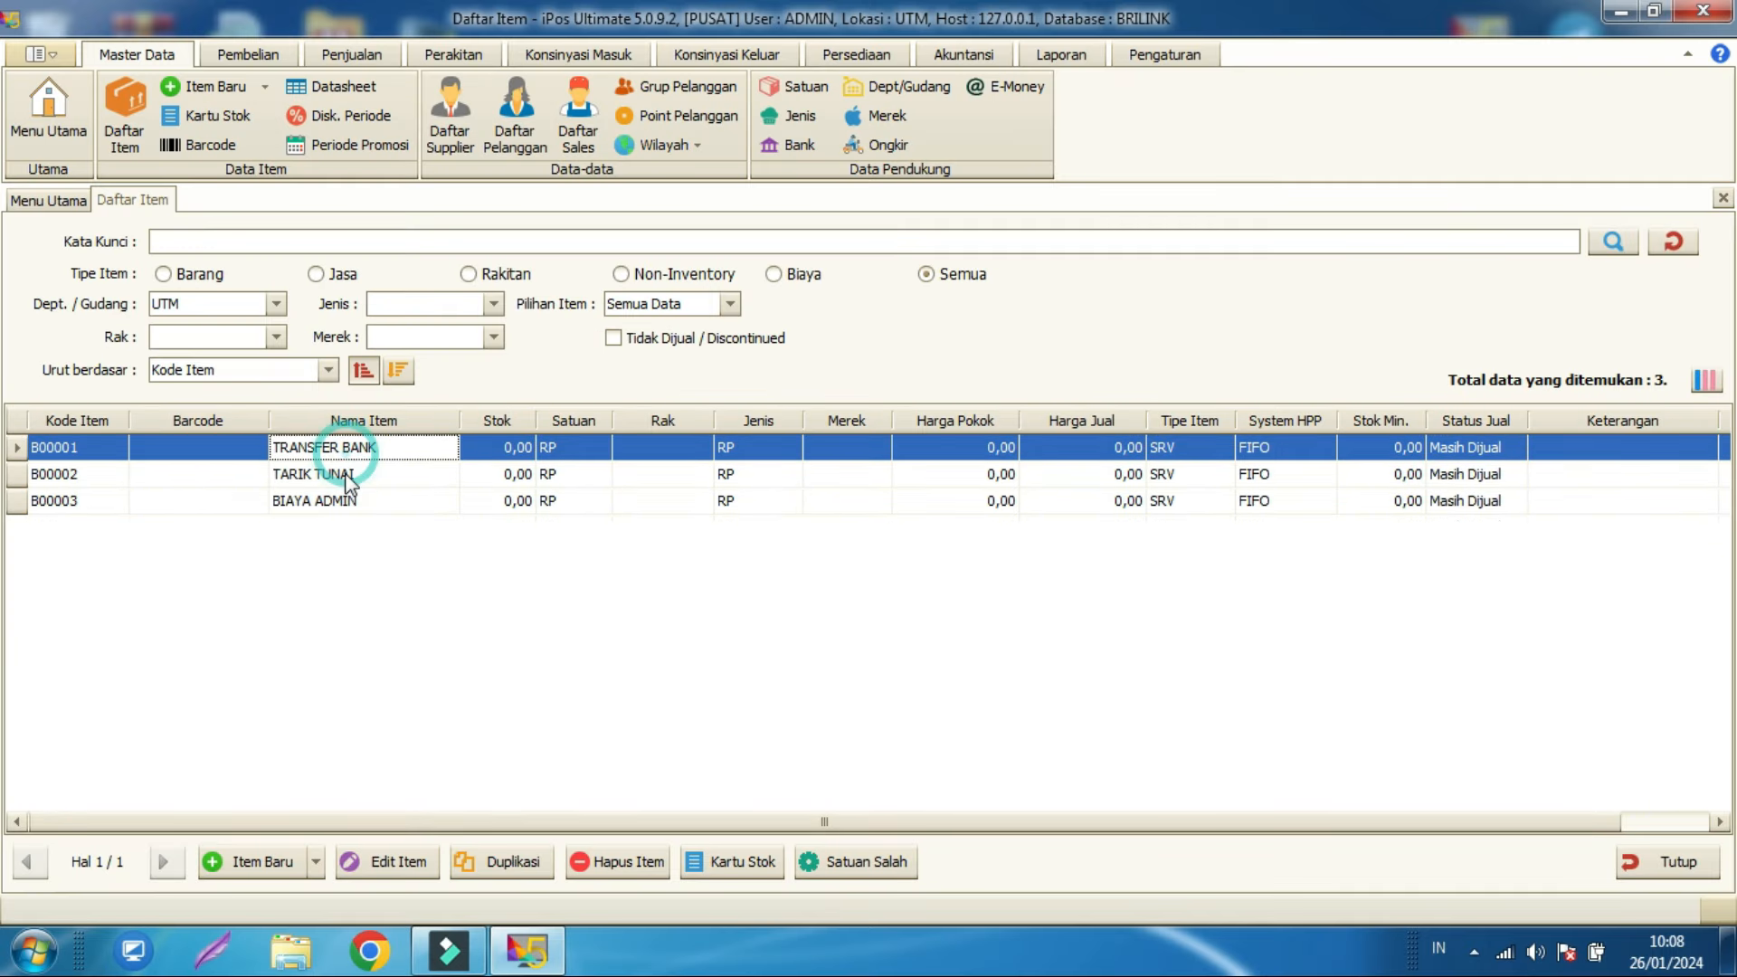
click(345, 499)
click(349, 448)
click(343, 474)
click(339, 450)
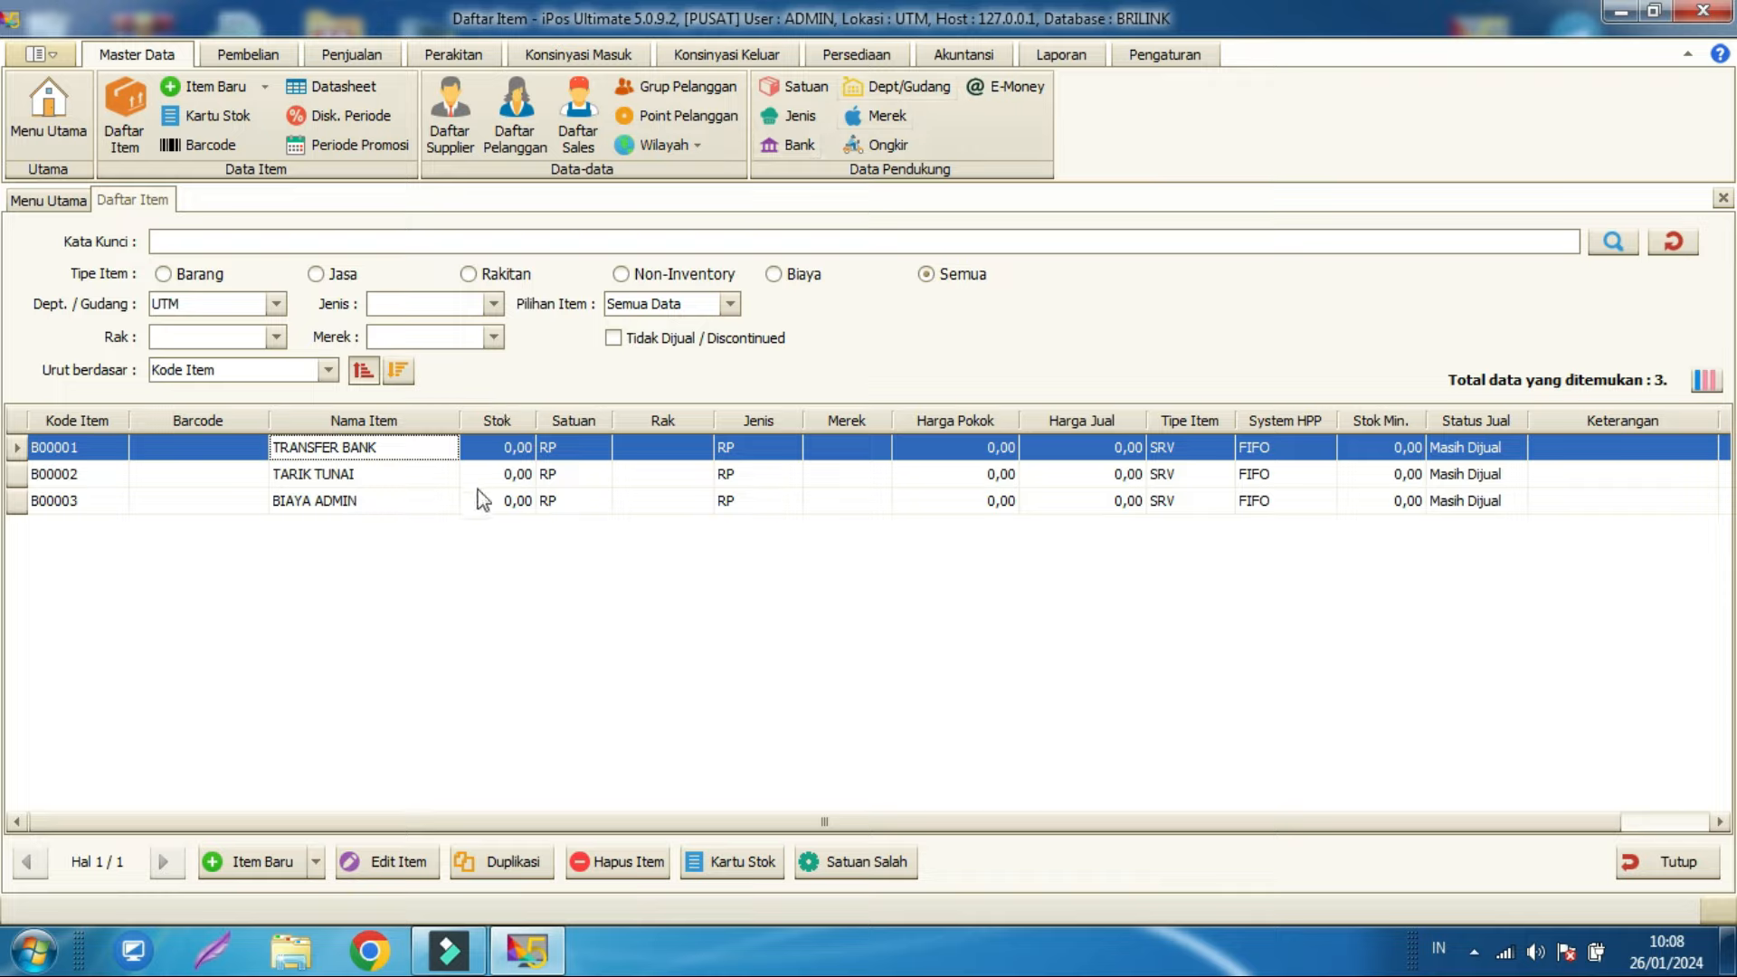
Step: Open the account opening balances (Saldo Awal Perkiraan) and set 1-1122-SALDO BRILINK to 10.000.000
click(963, 55)
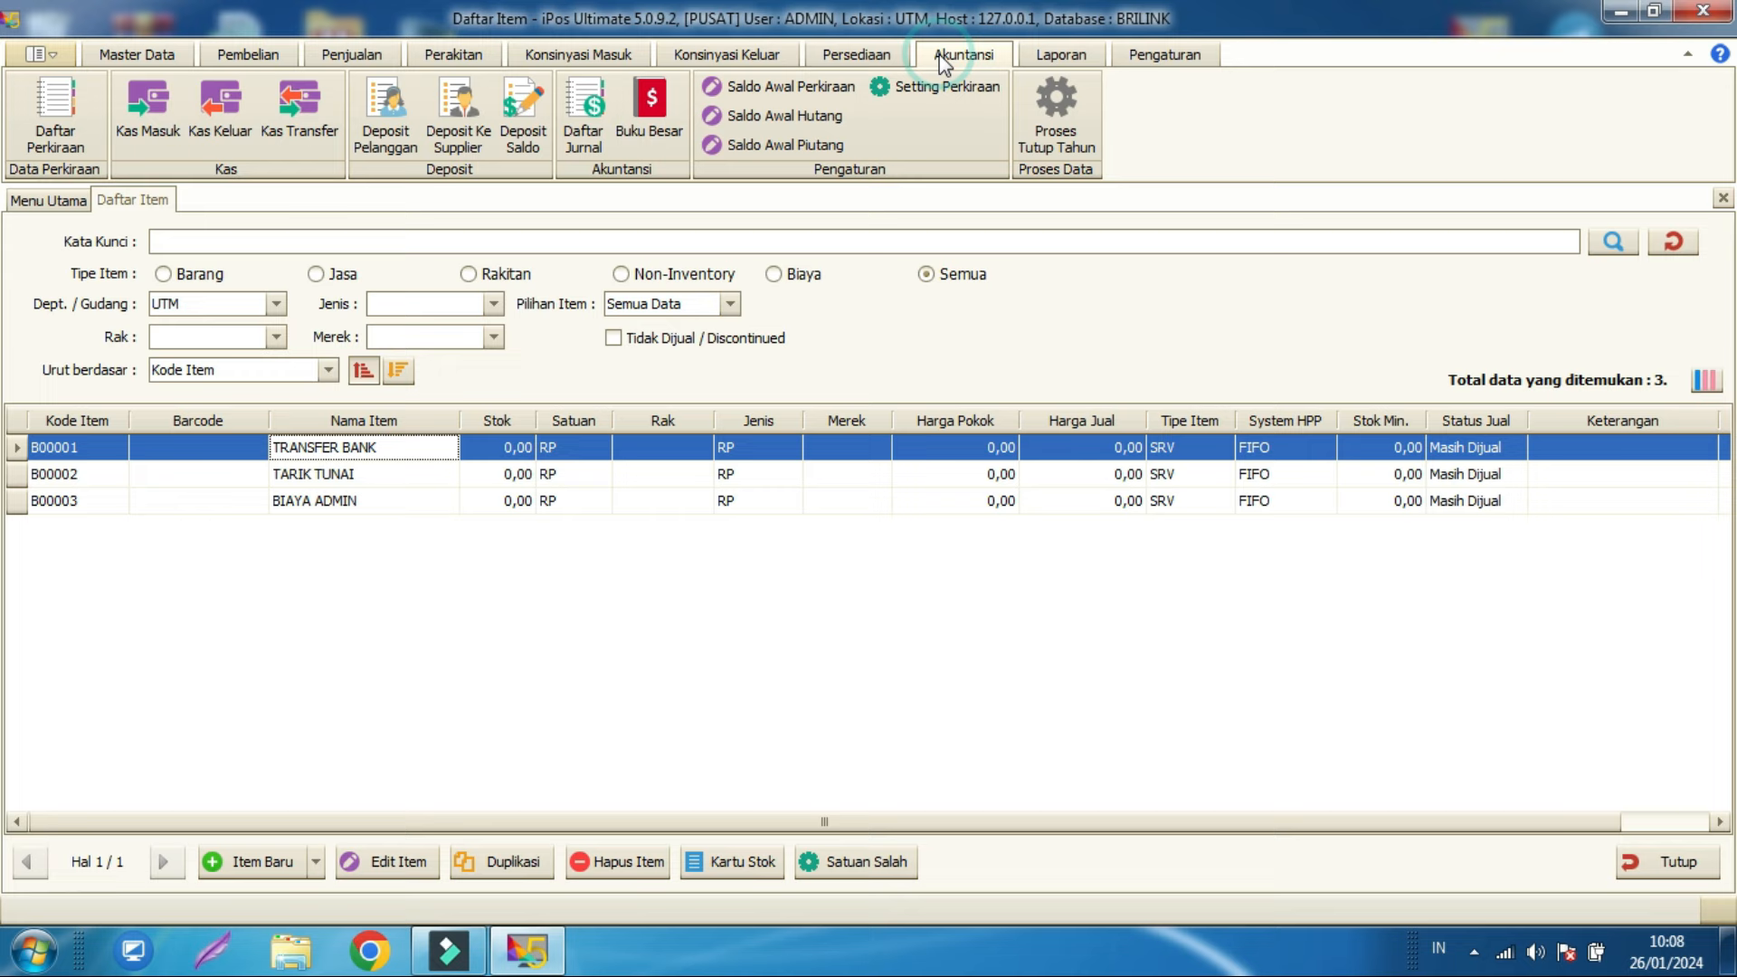
click(793, 88)
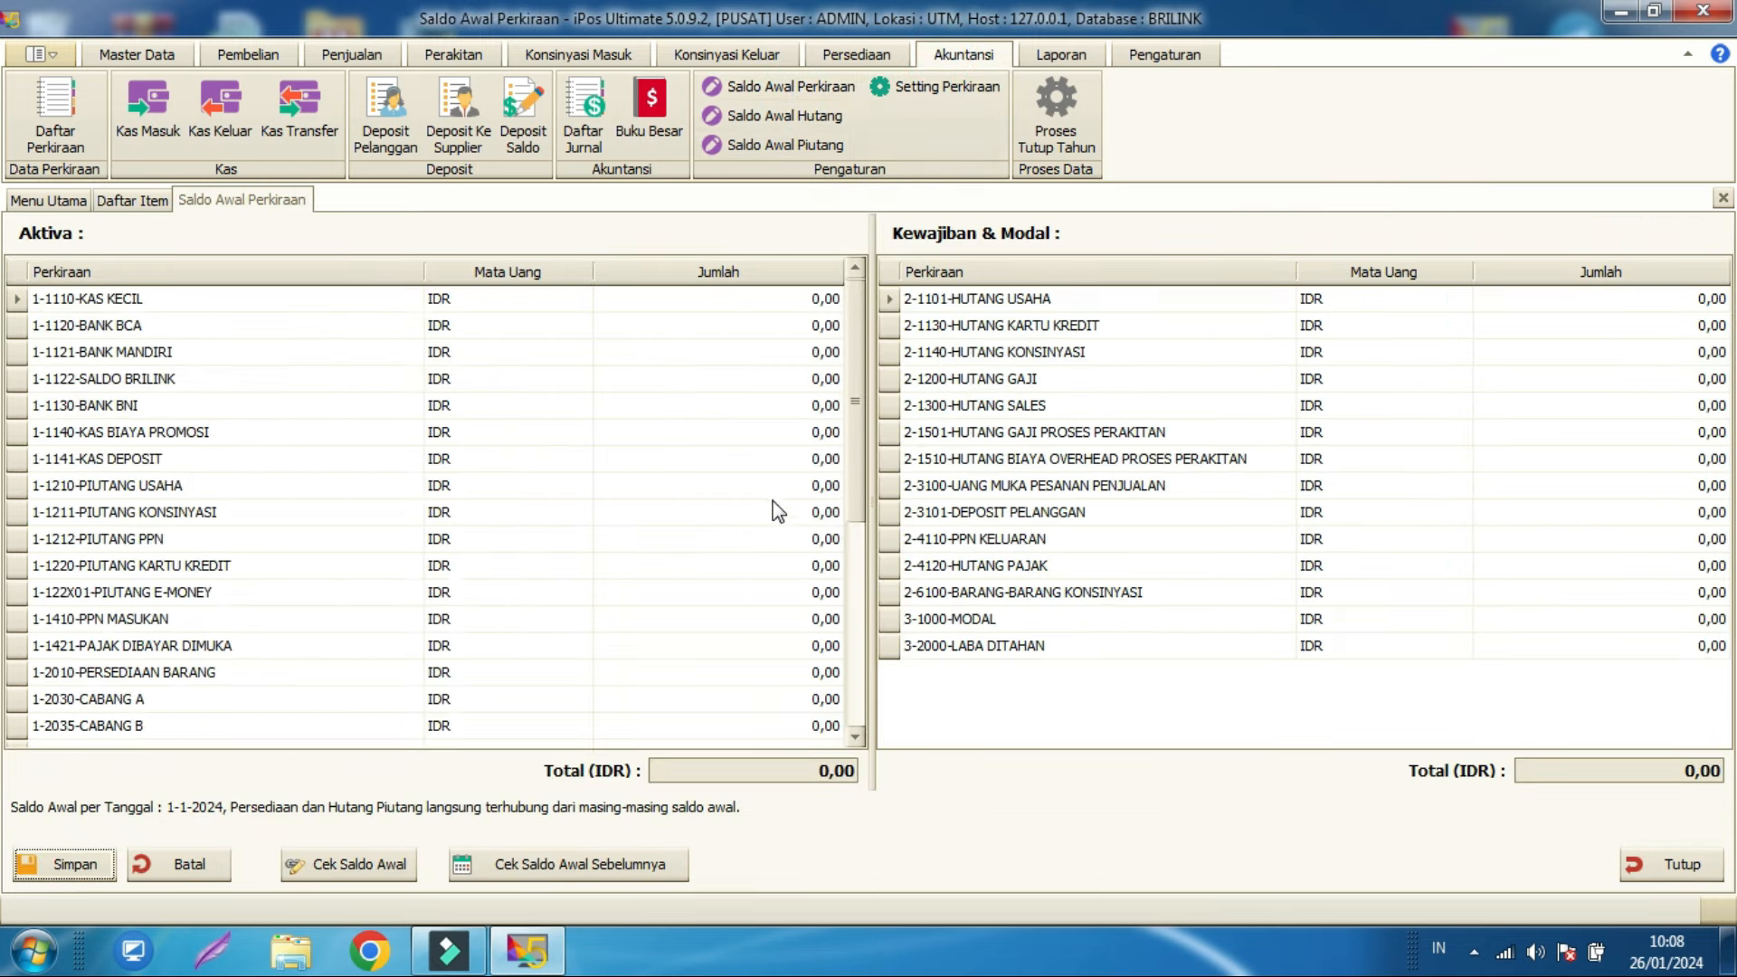
click(256, 380)
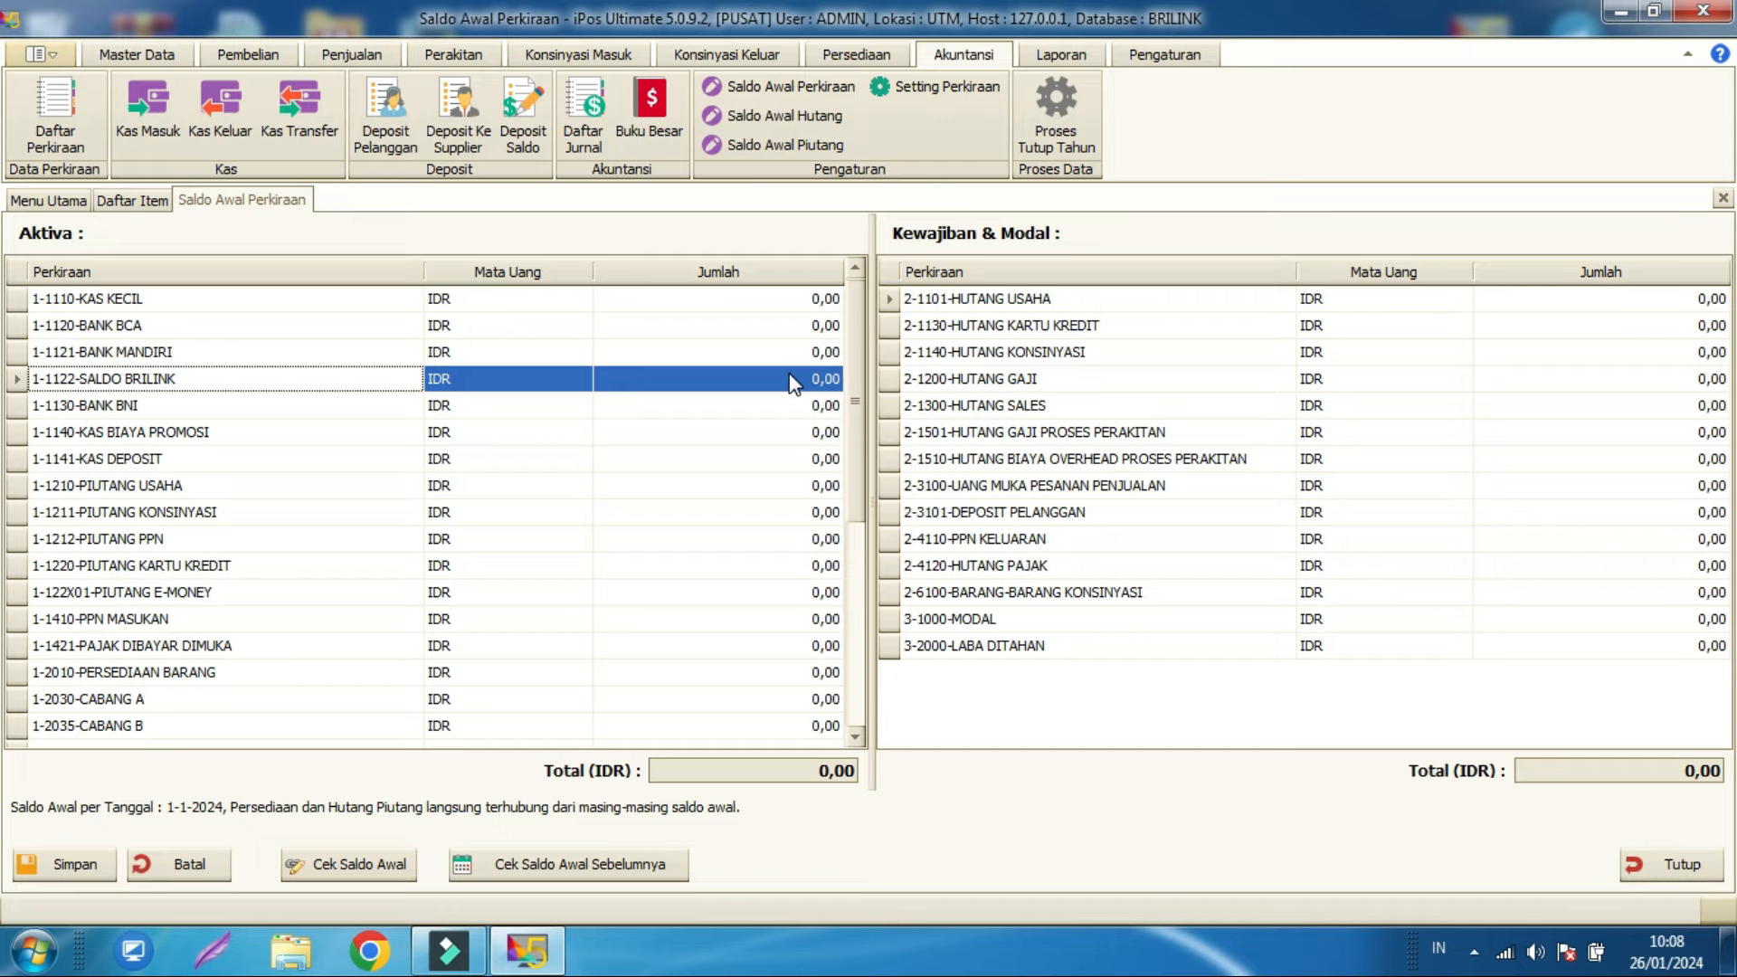
click(697, 378)
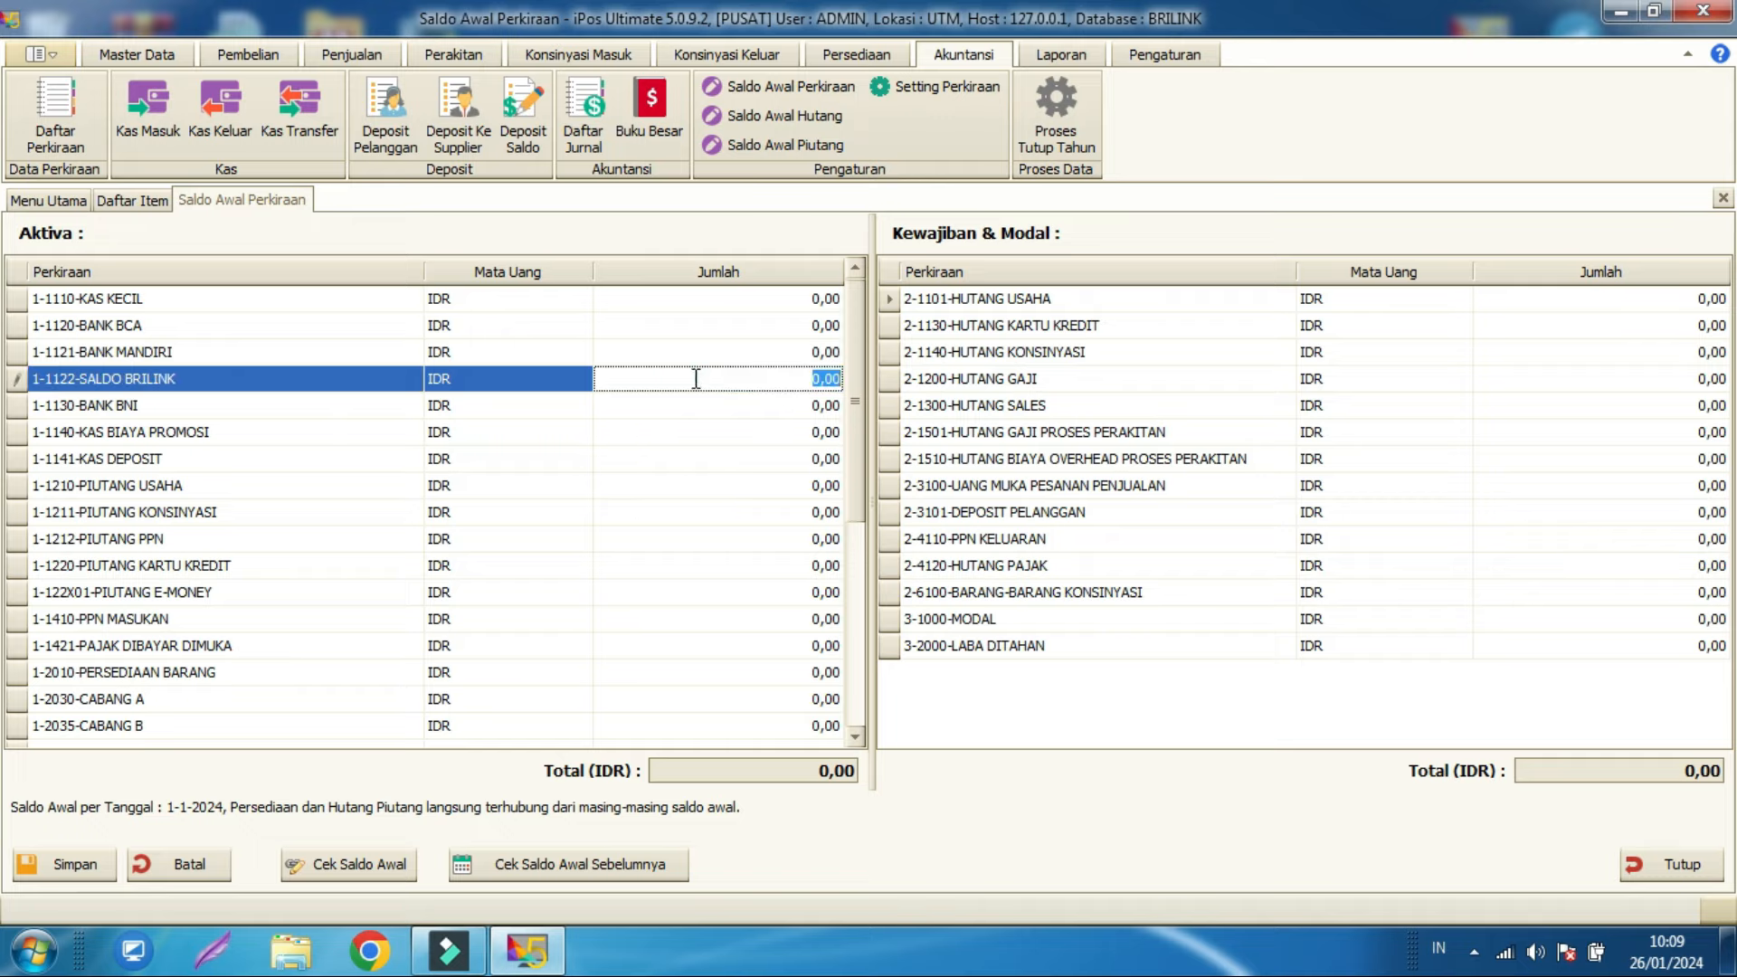
text(10.000.000)
Step: Set the opening balance of 1-1110-KAS KECIL to 5.000.000
click(770, 302)
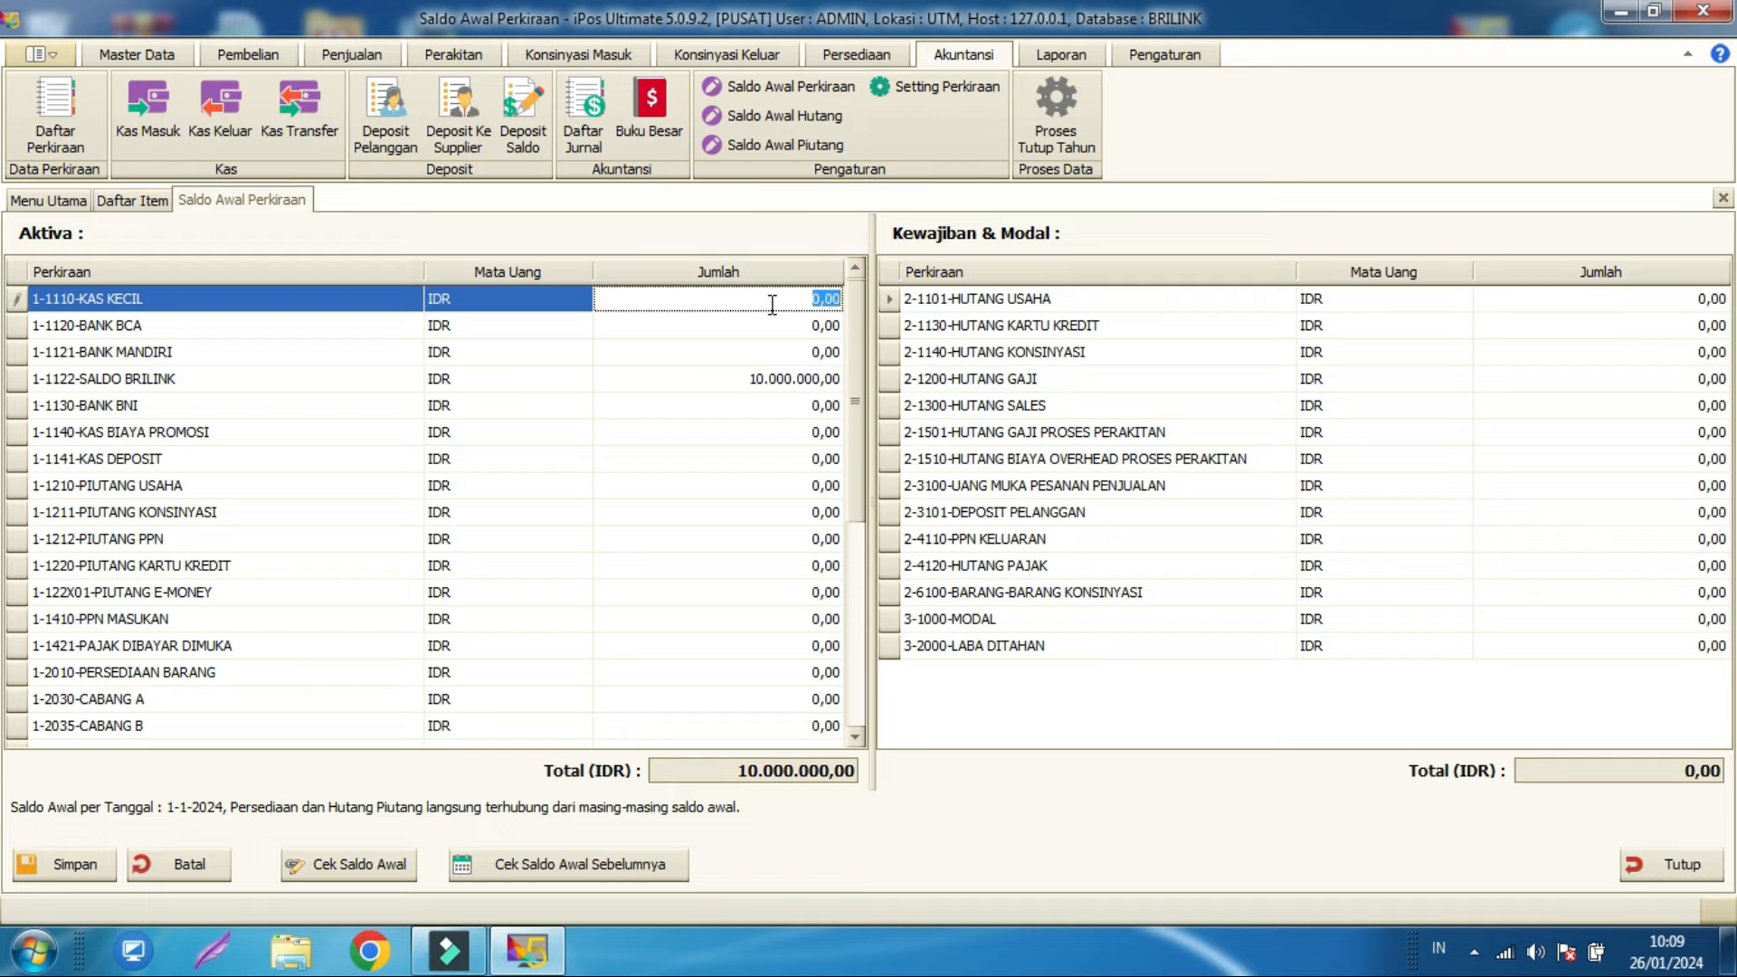
text(5.000.000)
key(Return)
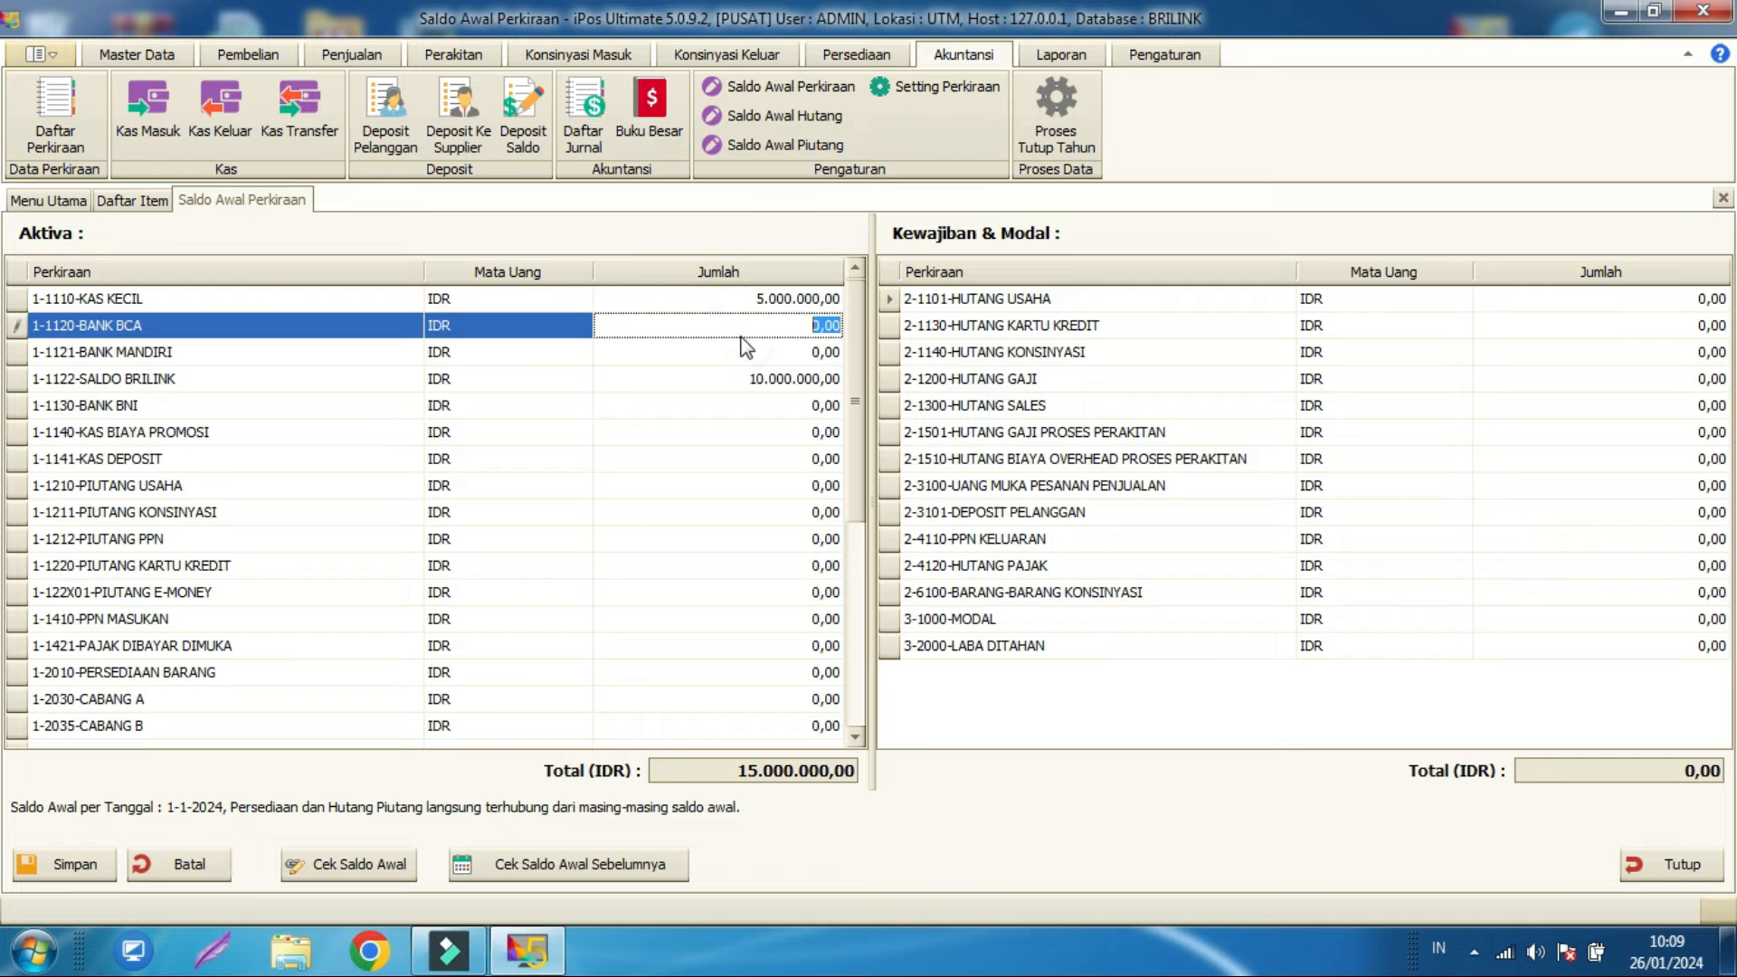
Step: Set the opening balance of 1-1120-BANK BCA to 50.000.000 and try to save the opening balances
click(740, 331)
text(50.000.00)
click(680, 353)
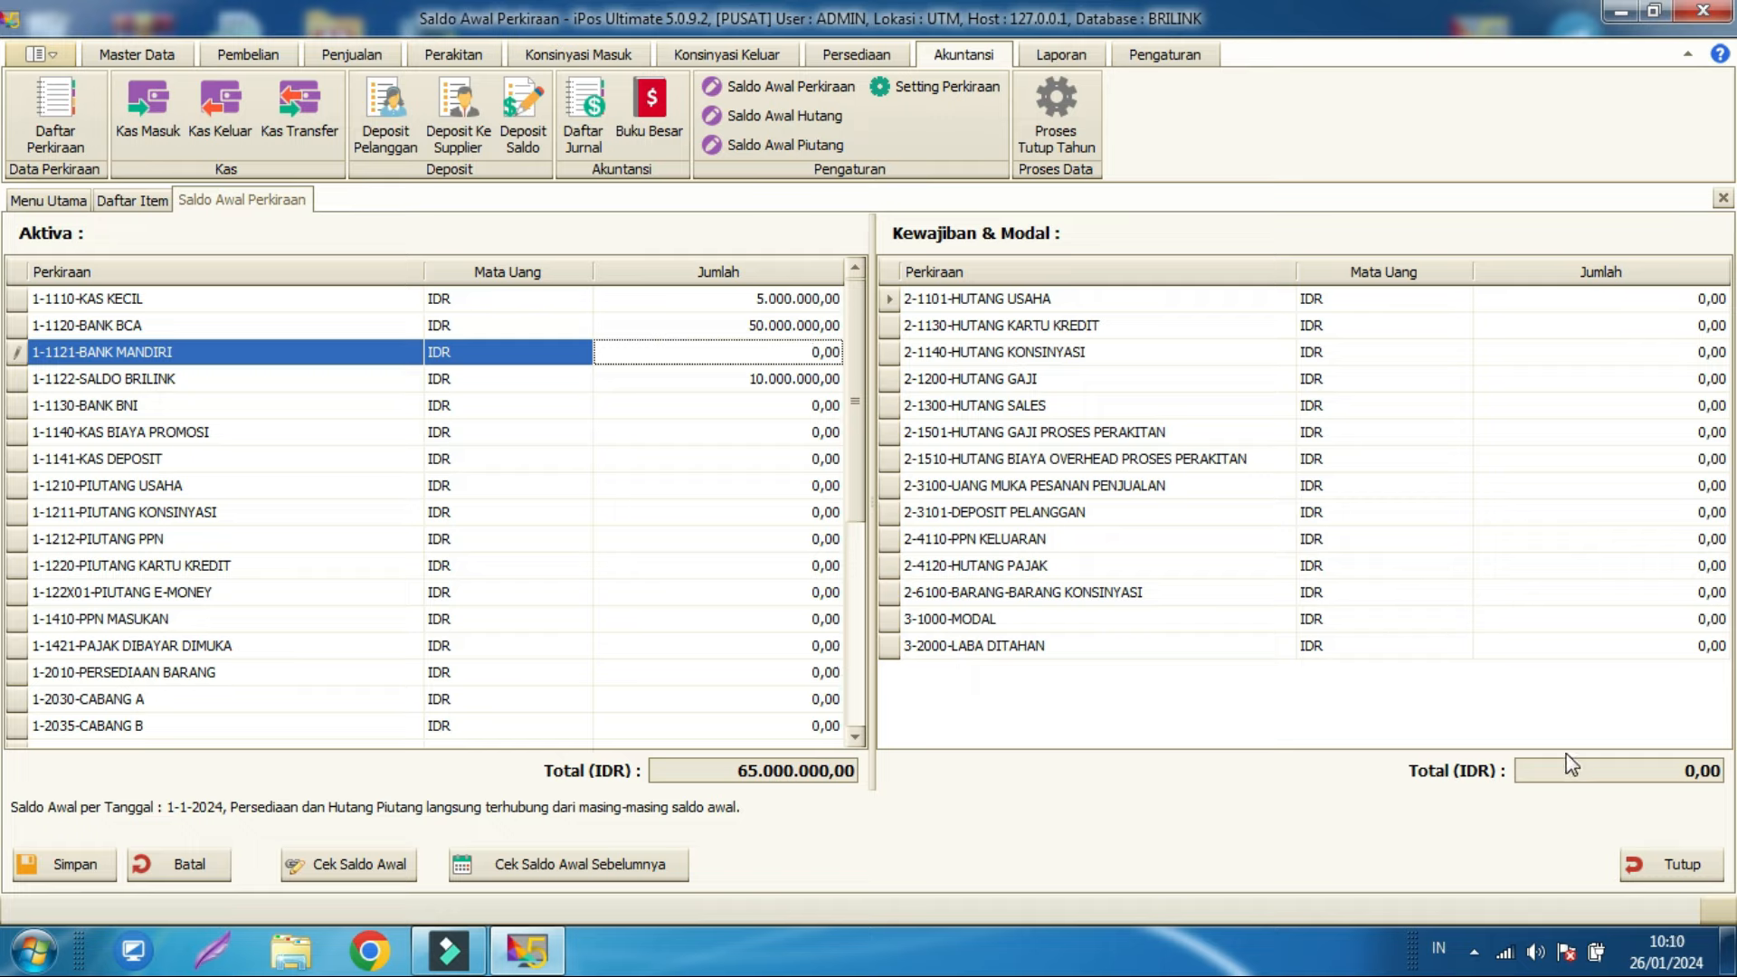
click(81, 868)
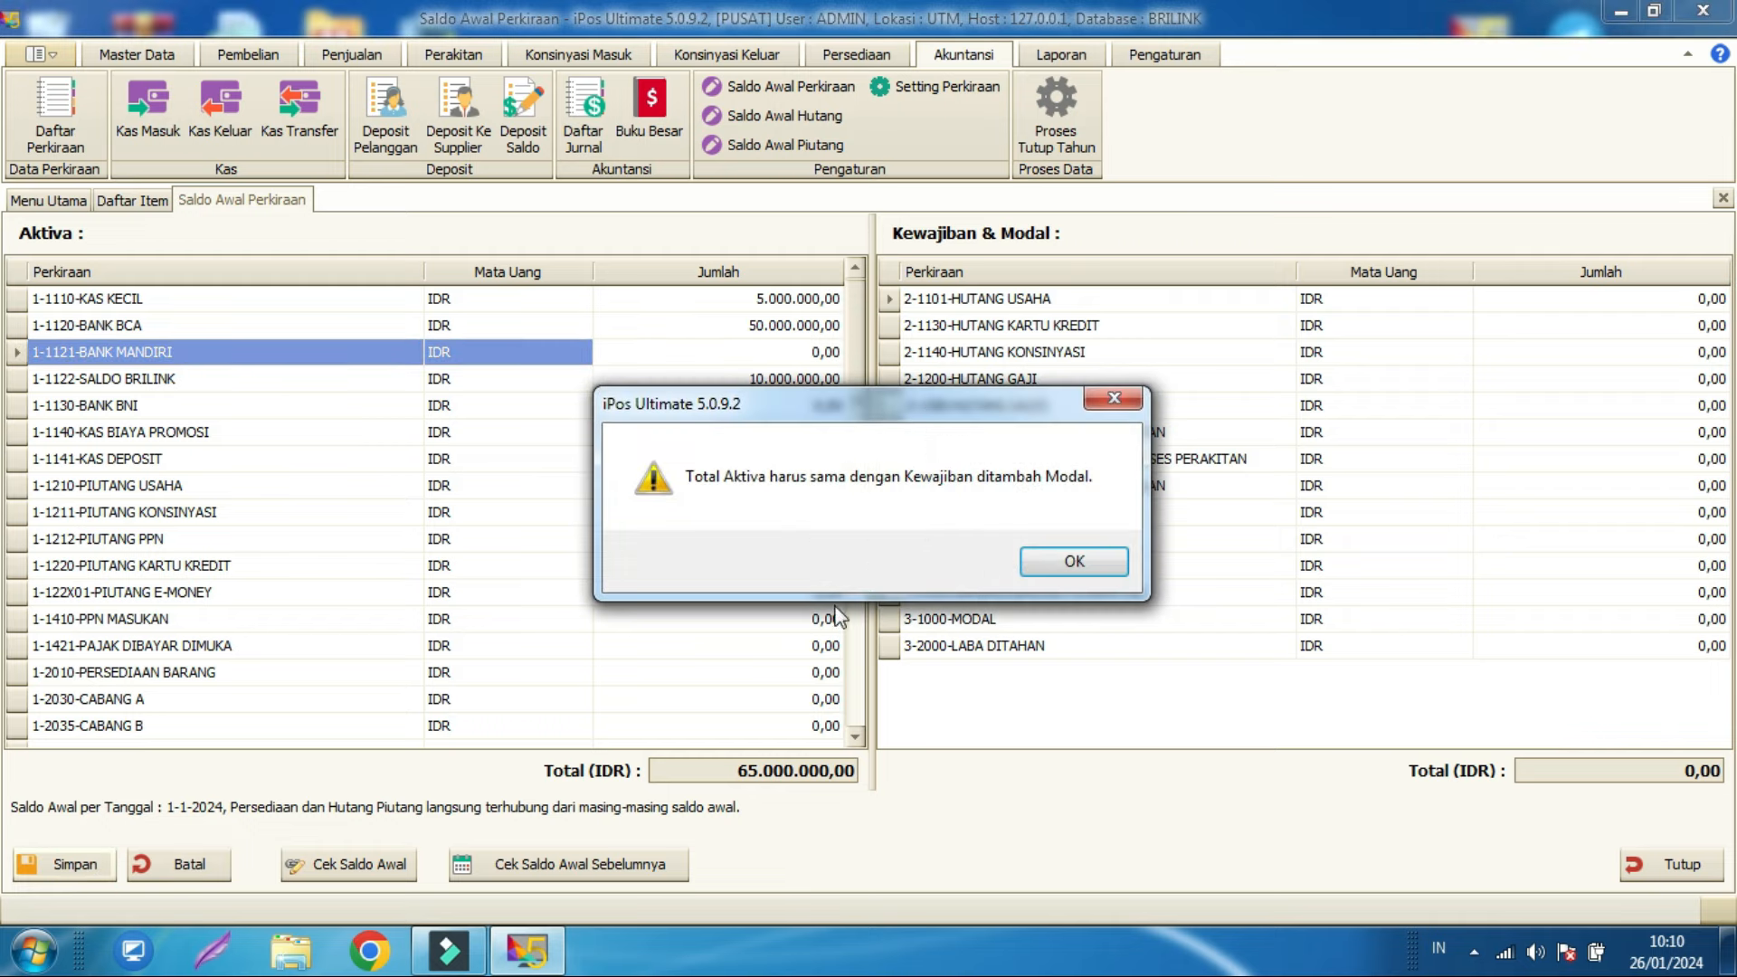
click(1052, 563)
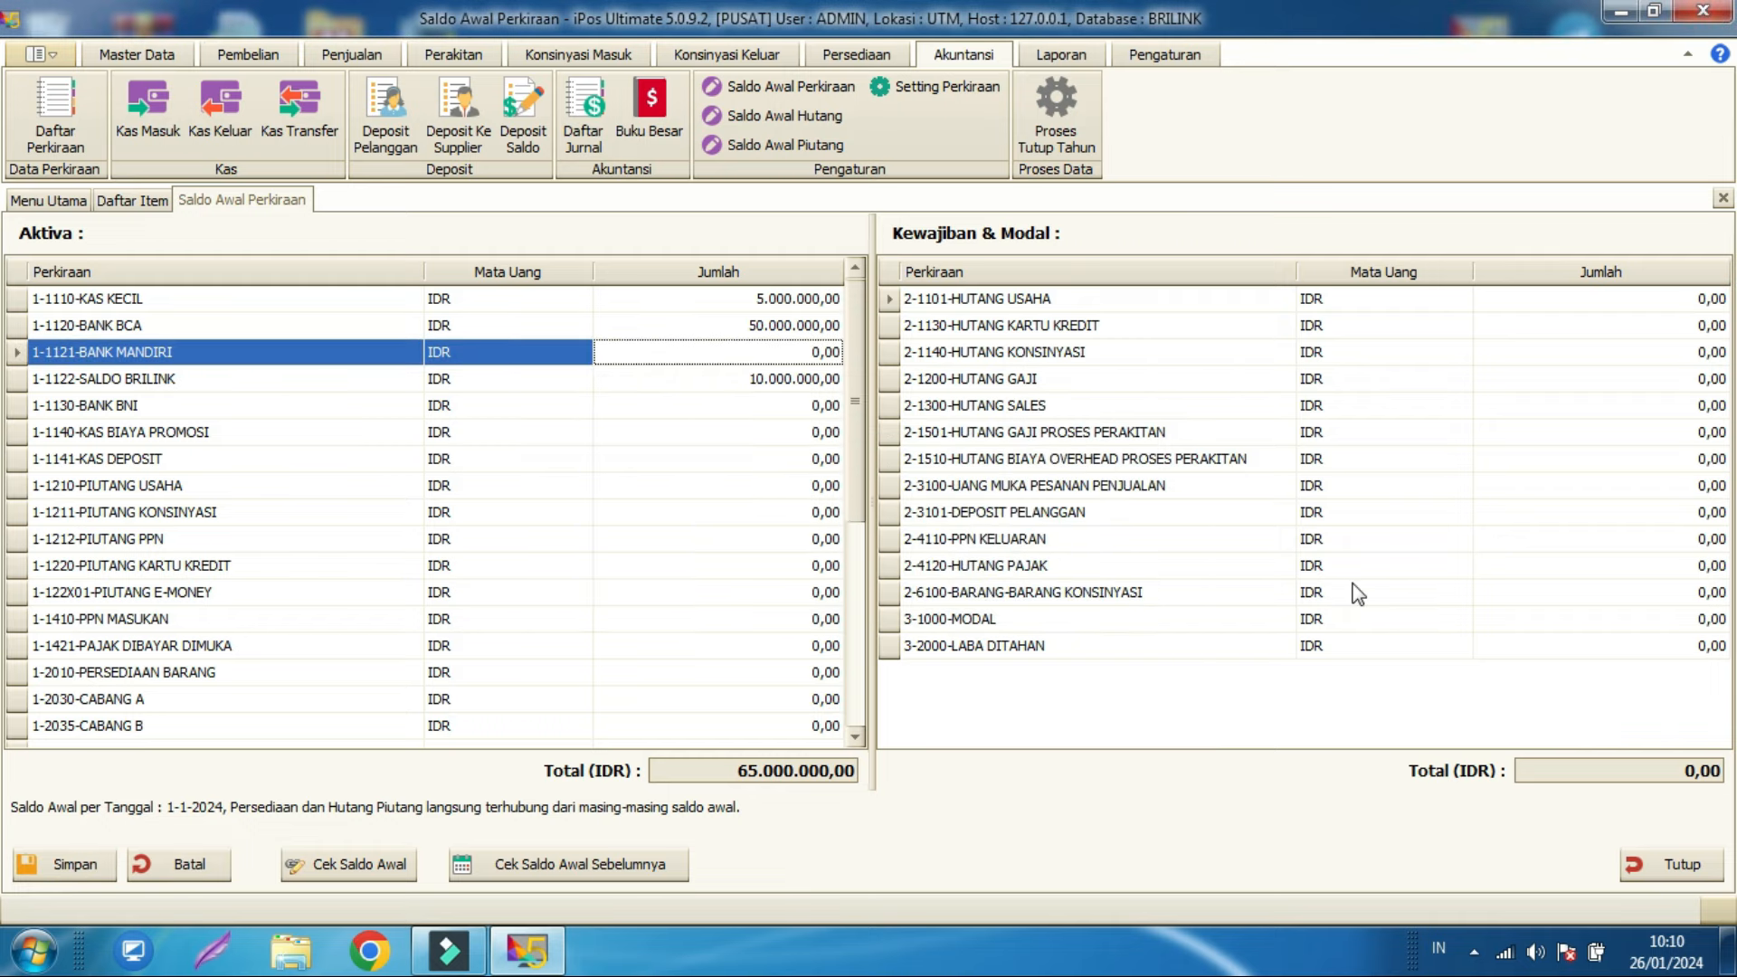
Step: Set the opening balance of 3-1000-MODAL to 65.000.000 and save the account opening balances
click(1546, 619)
click(1547, 620)
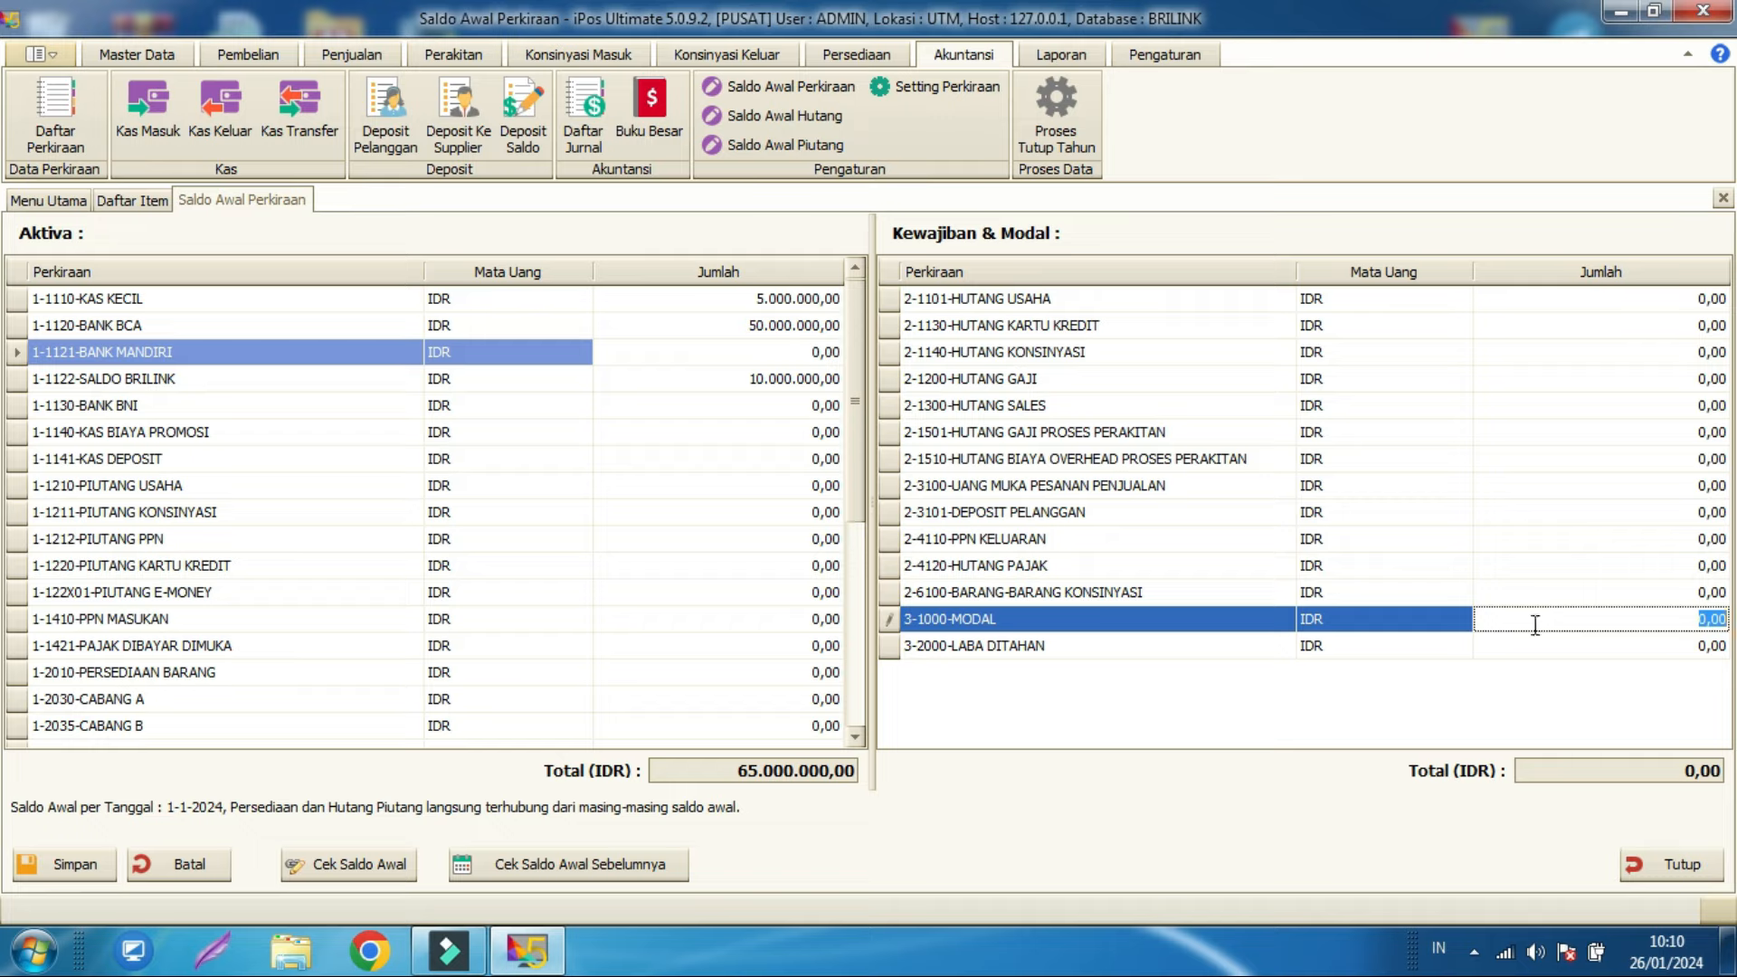
text(65.000.000)
click(1534, 702)
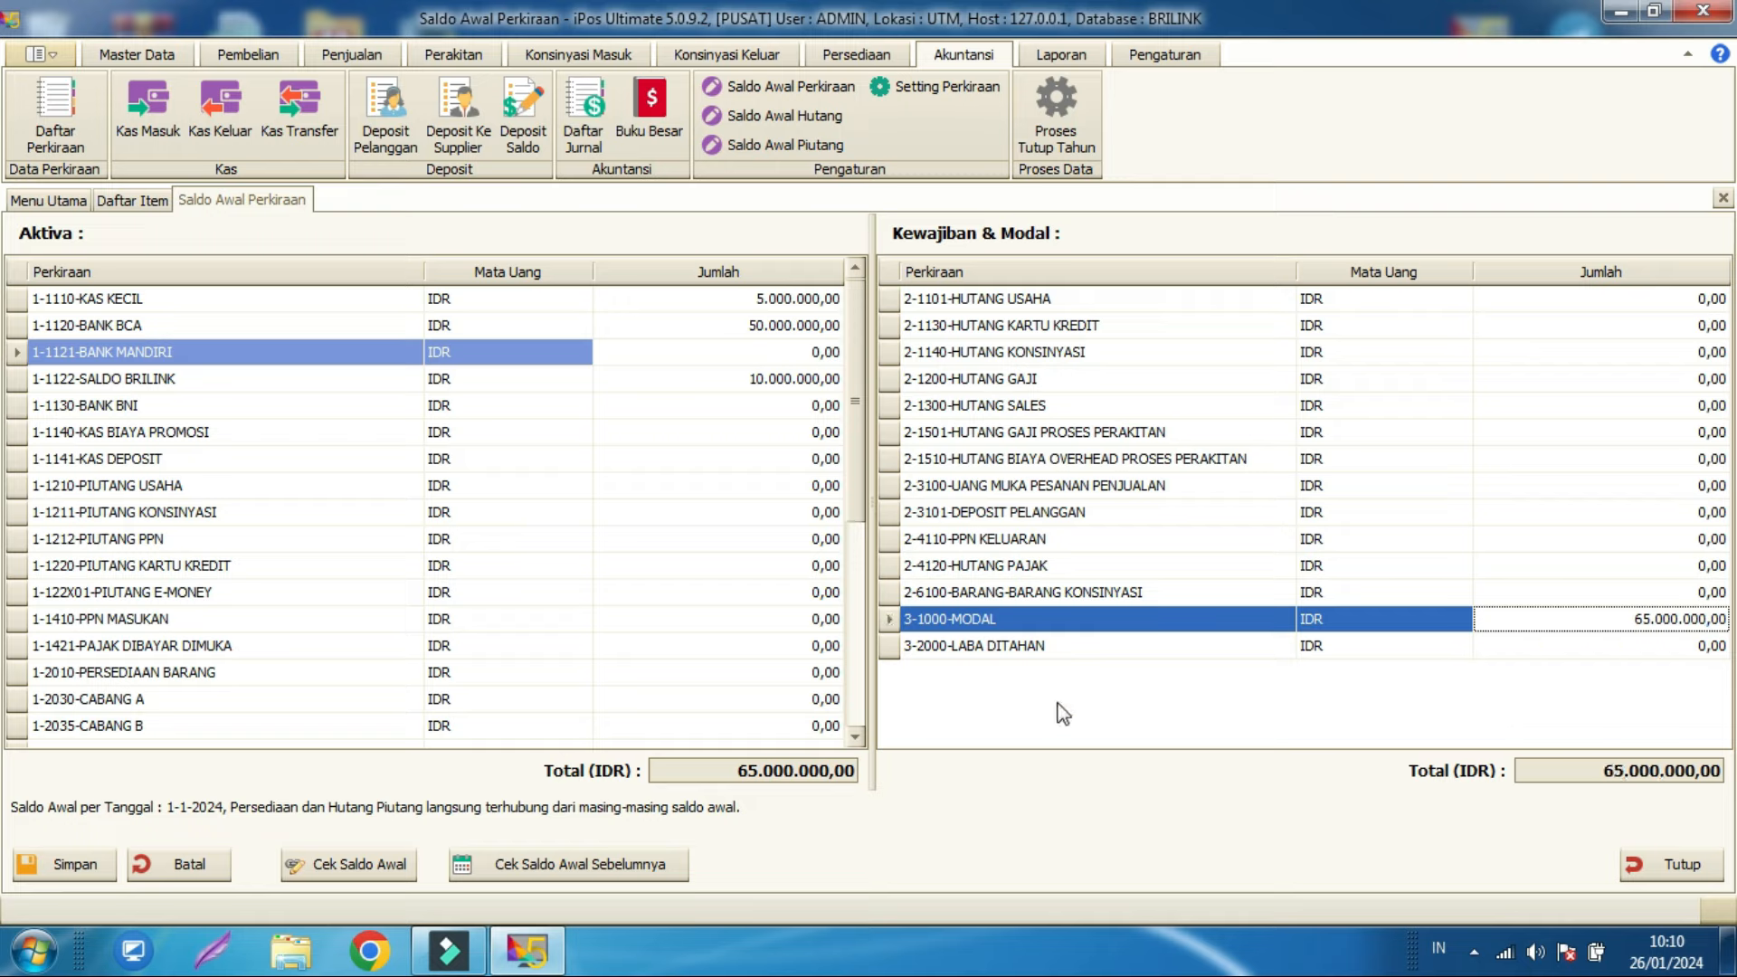
click(61, 863)
click(950, 562)
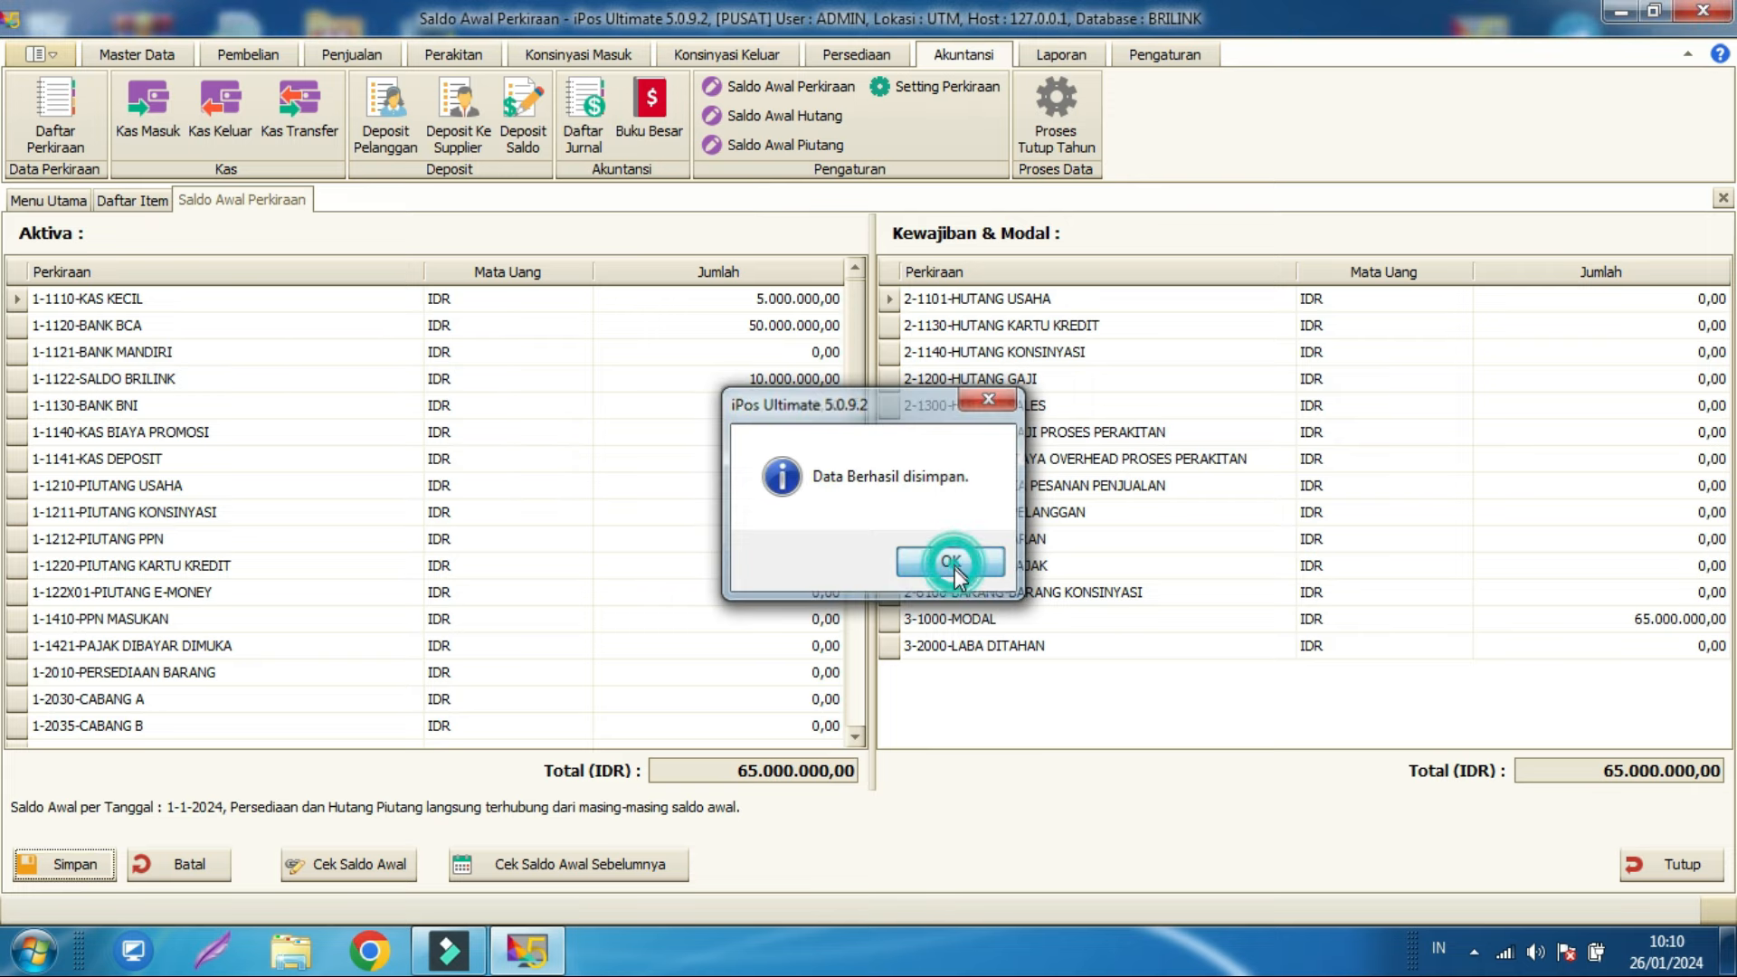
Step: Close the opening balances and item list, and start a new transaction from the cashier sales list (Daftar Penjualan Kasir)
click(1704, 866)
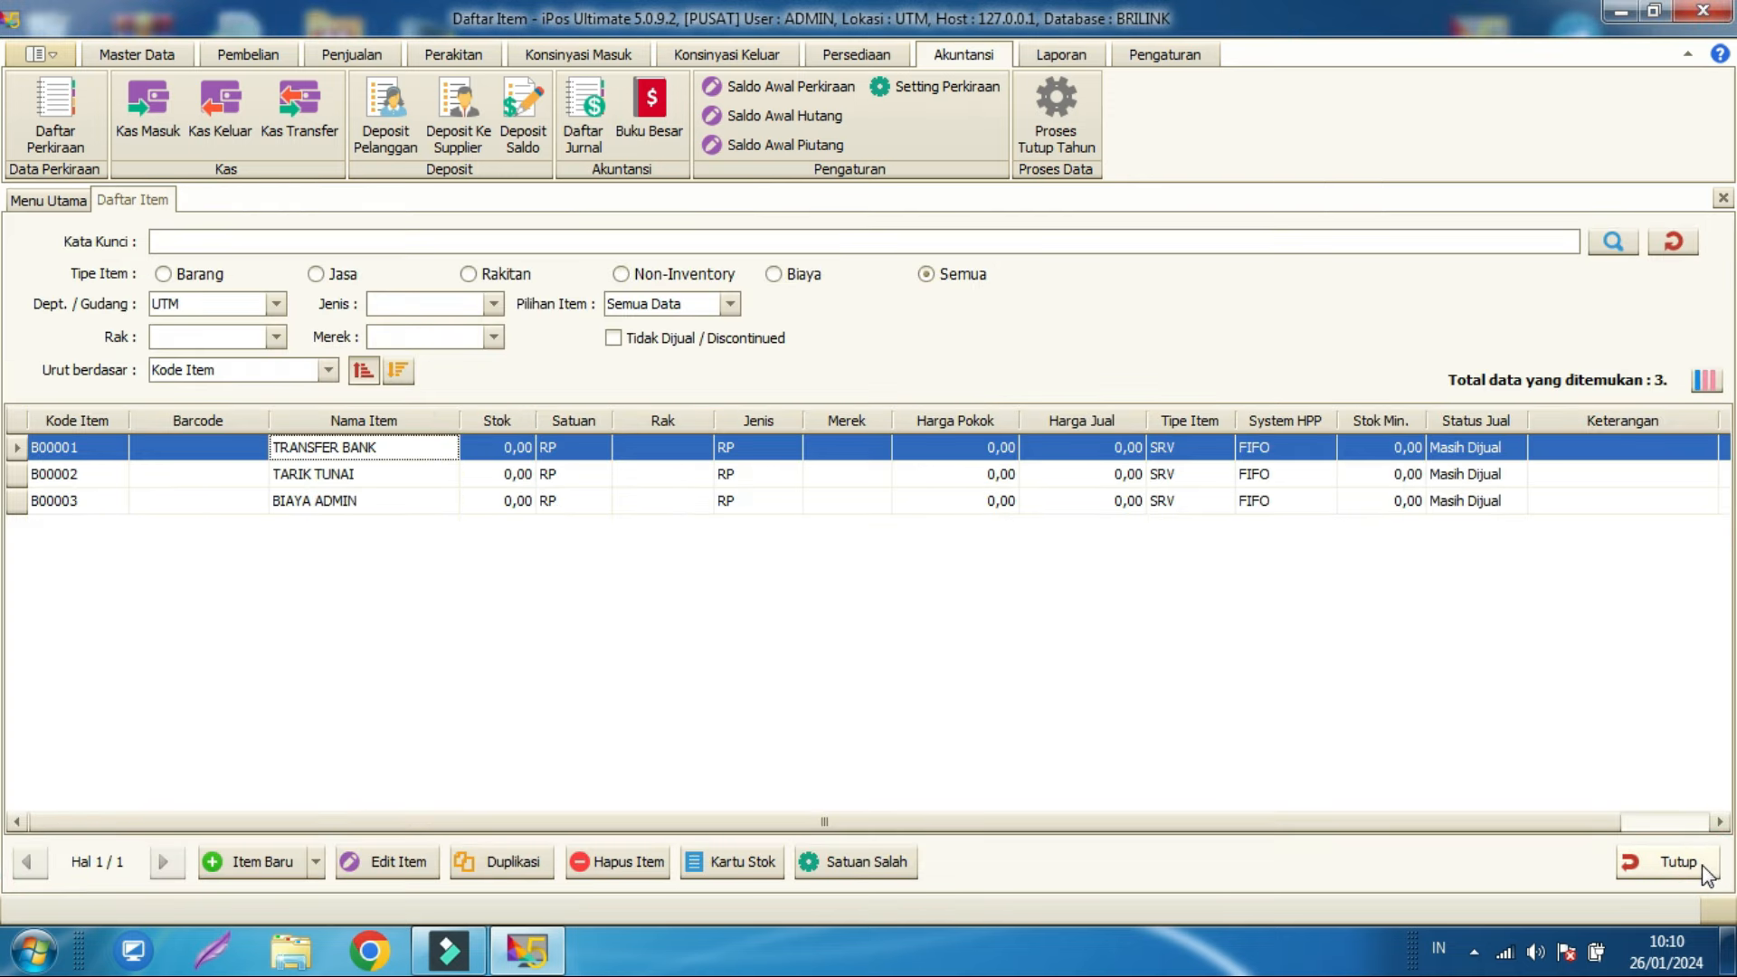
click(1704, 866)
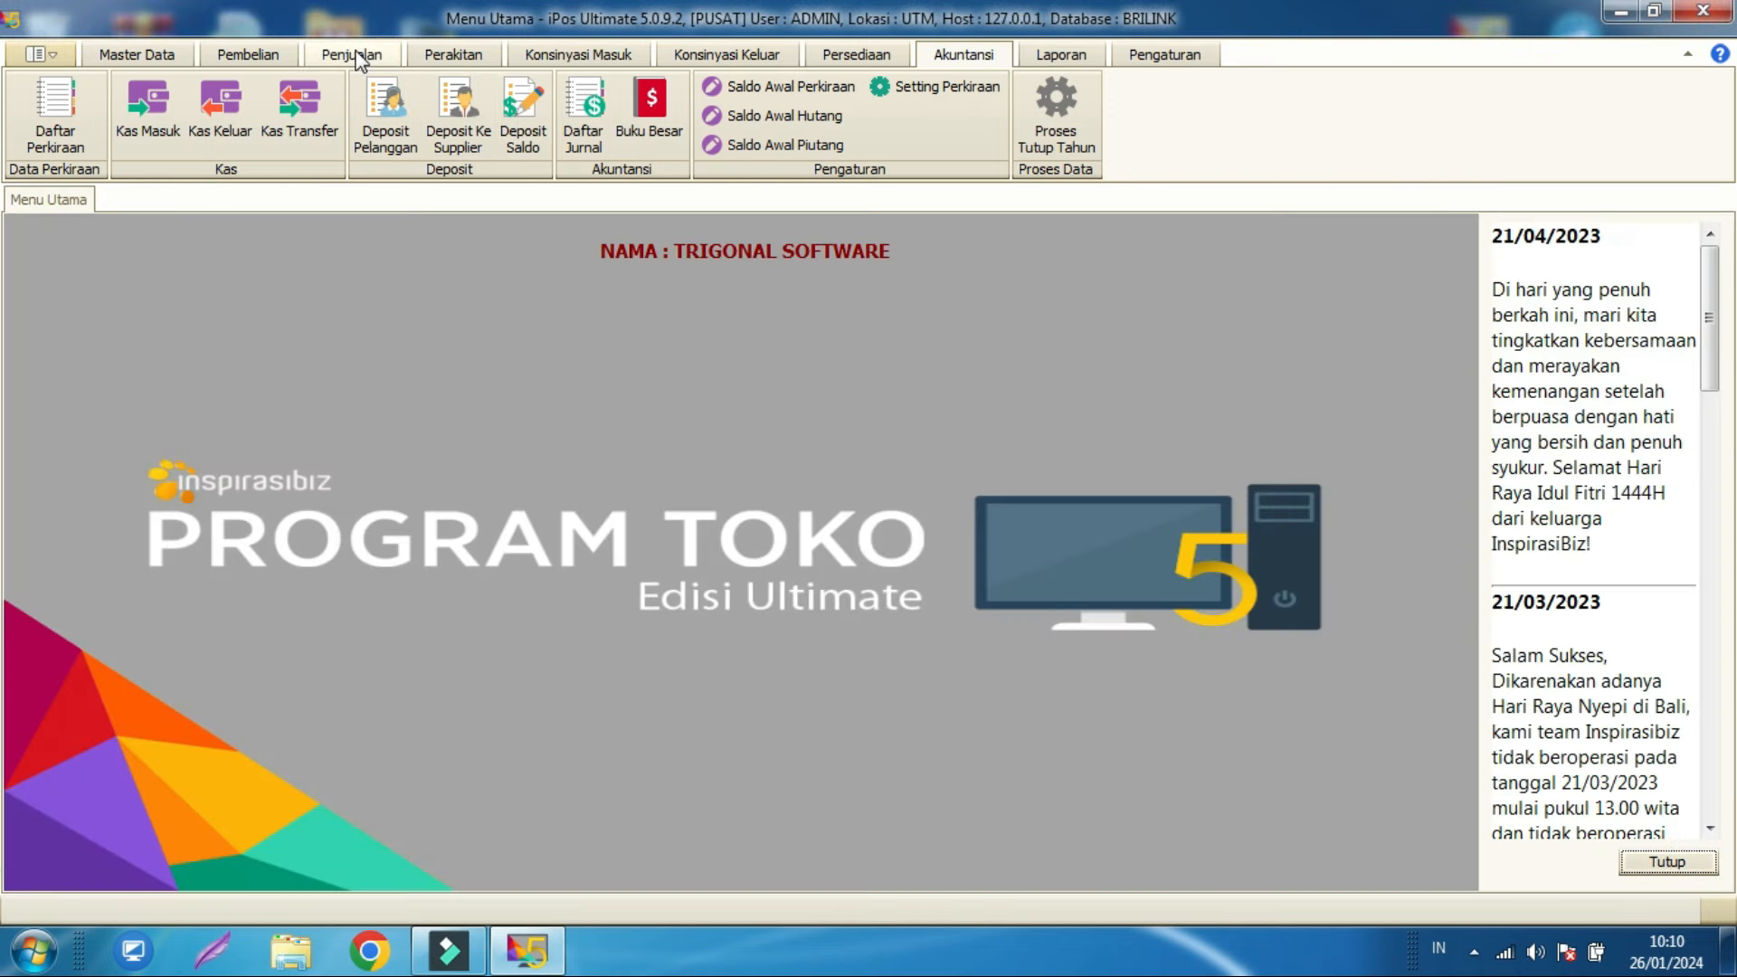
click(359, 56)
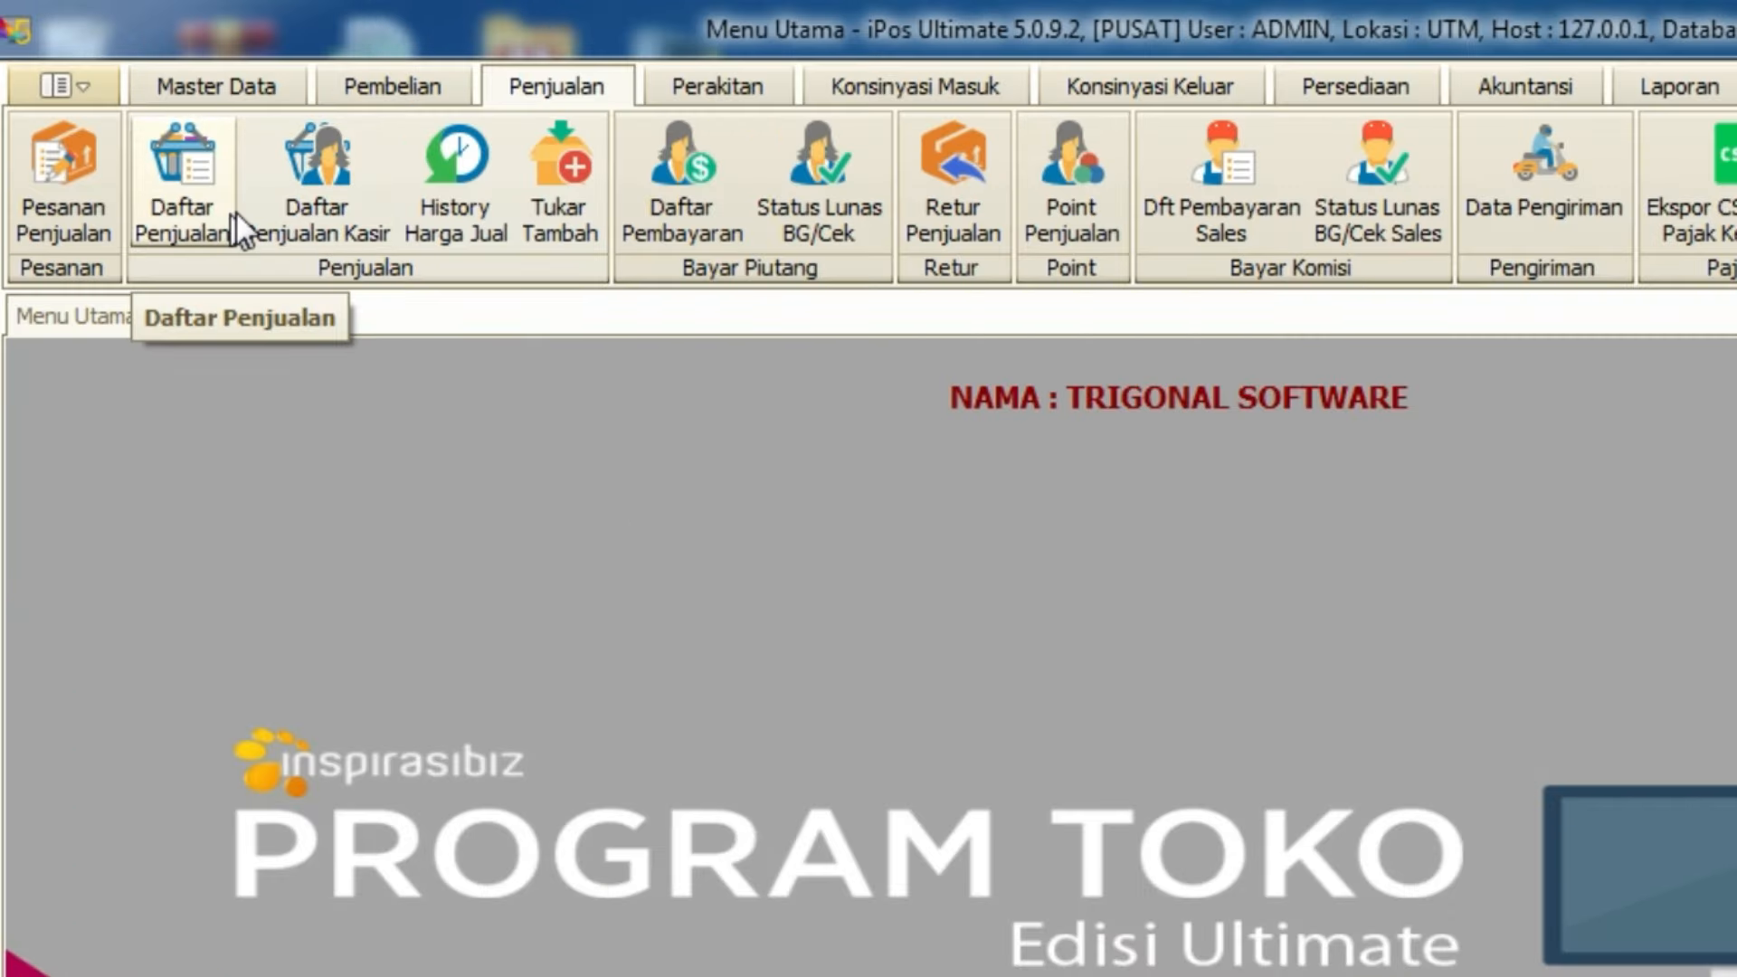
click(274, 188)
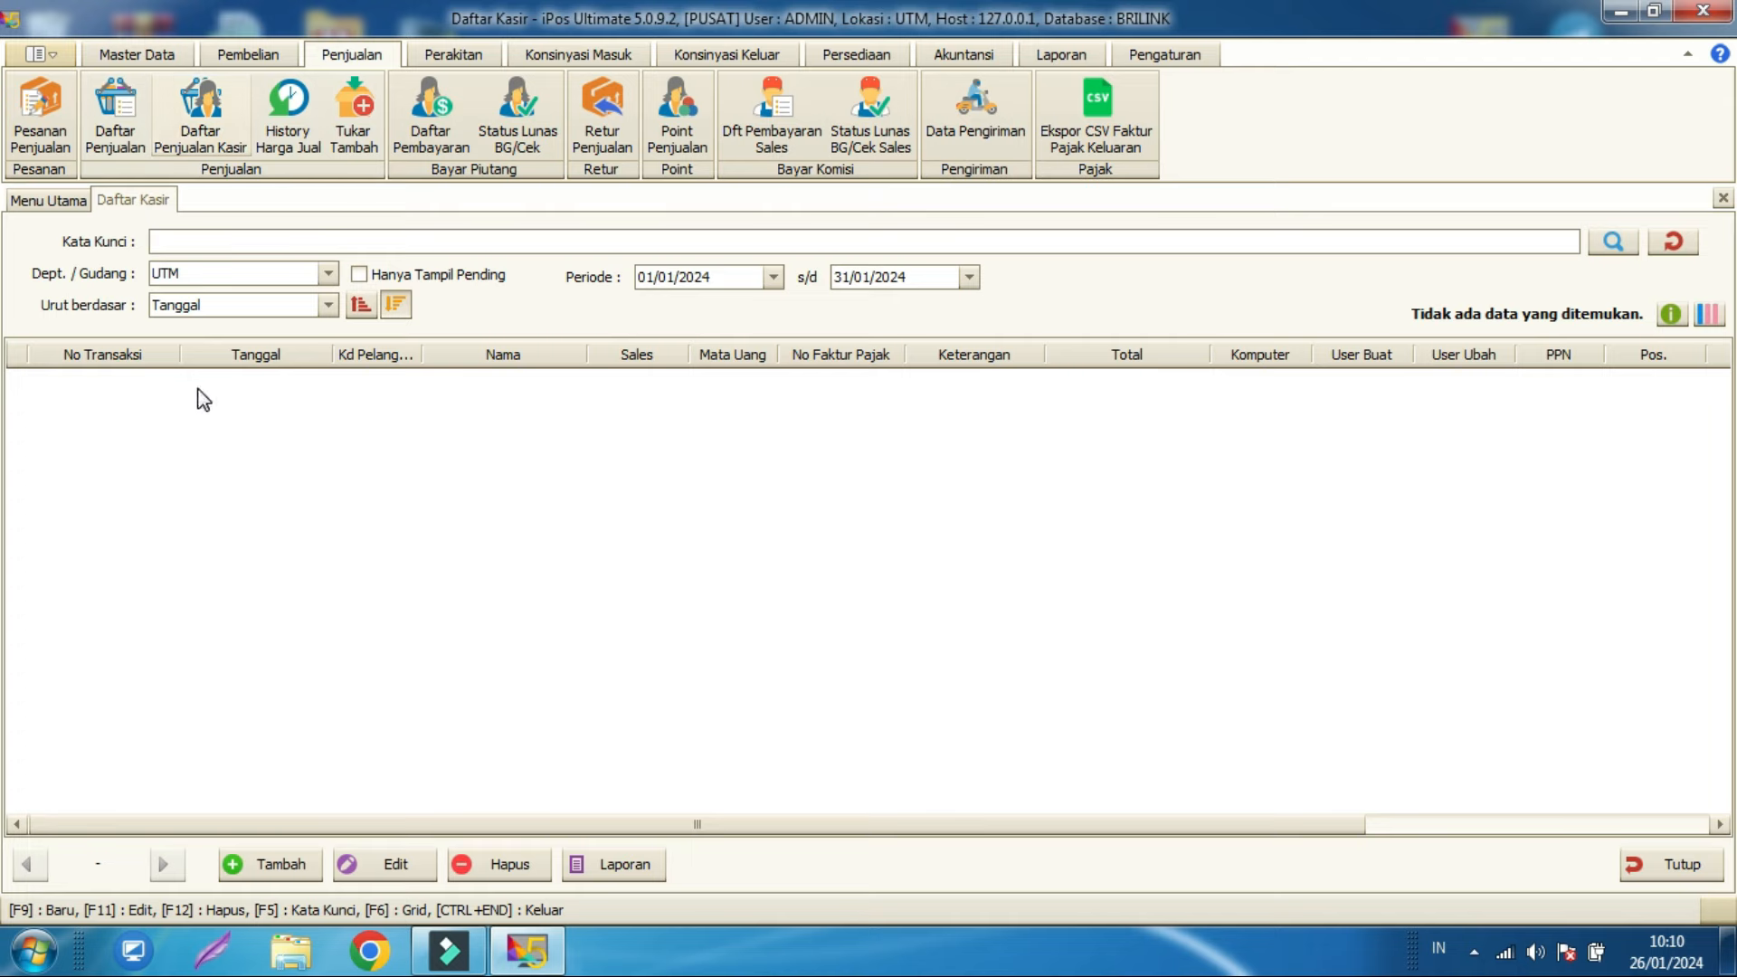
click(270, 864)
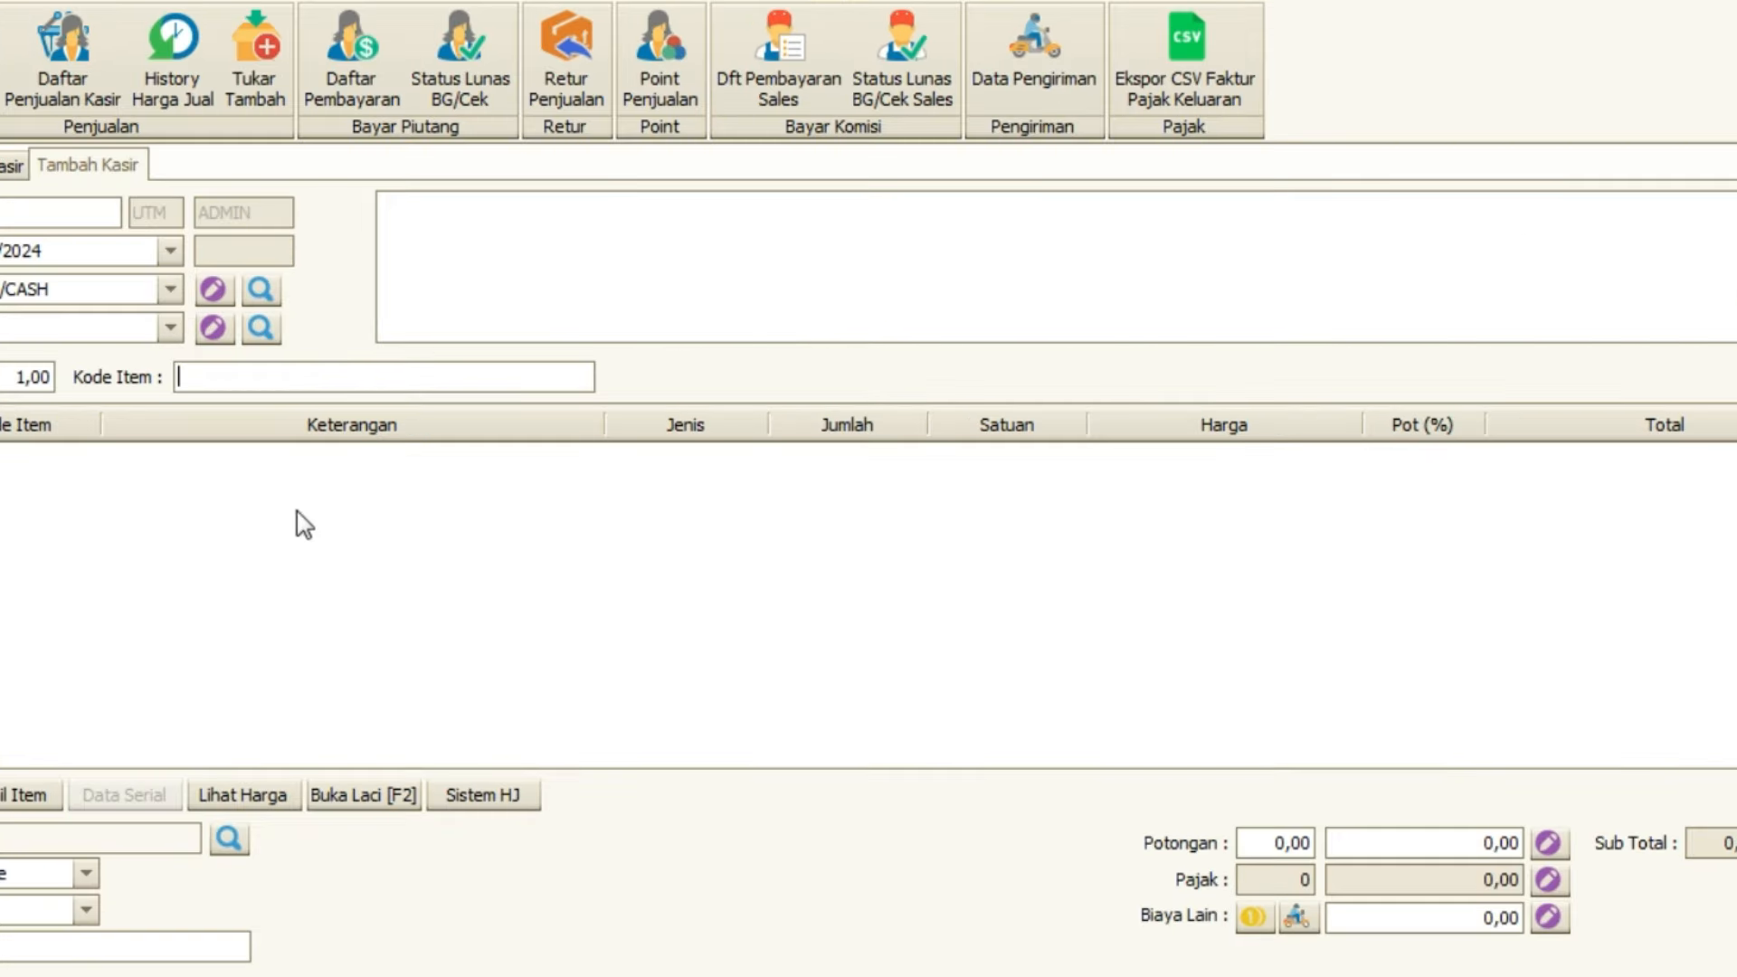
Step: Search the items for "tarik" and add TARIK TUNAI to the cashier transaction
click(337, 370)
key(Return)
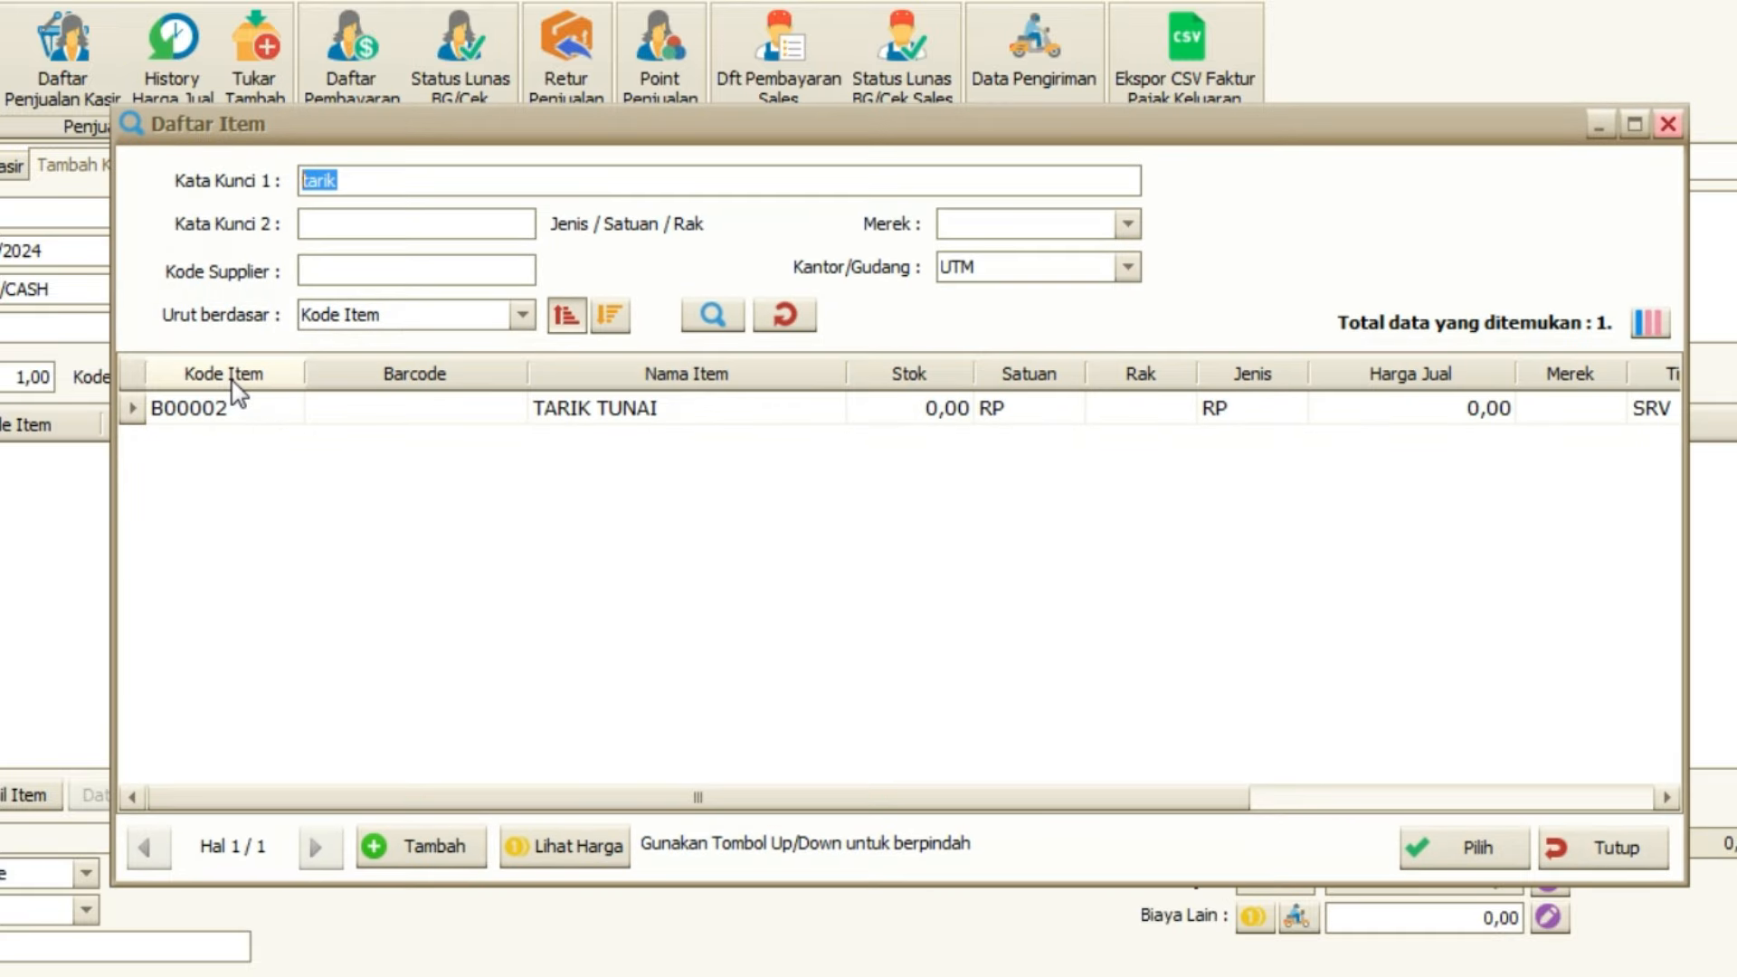
click(618, 411)
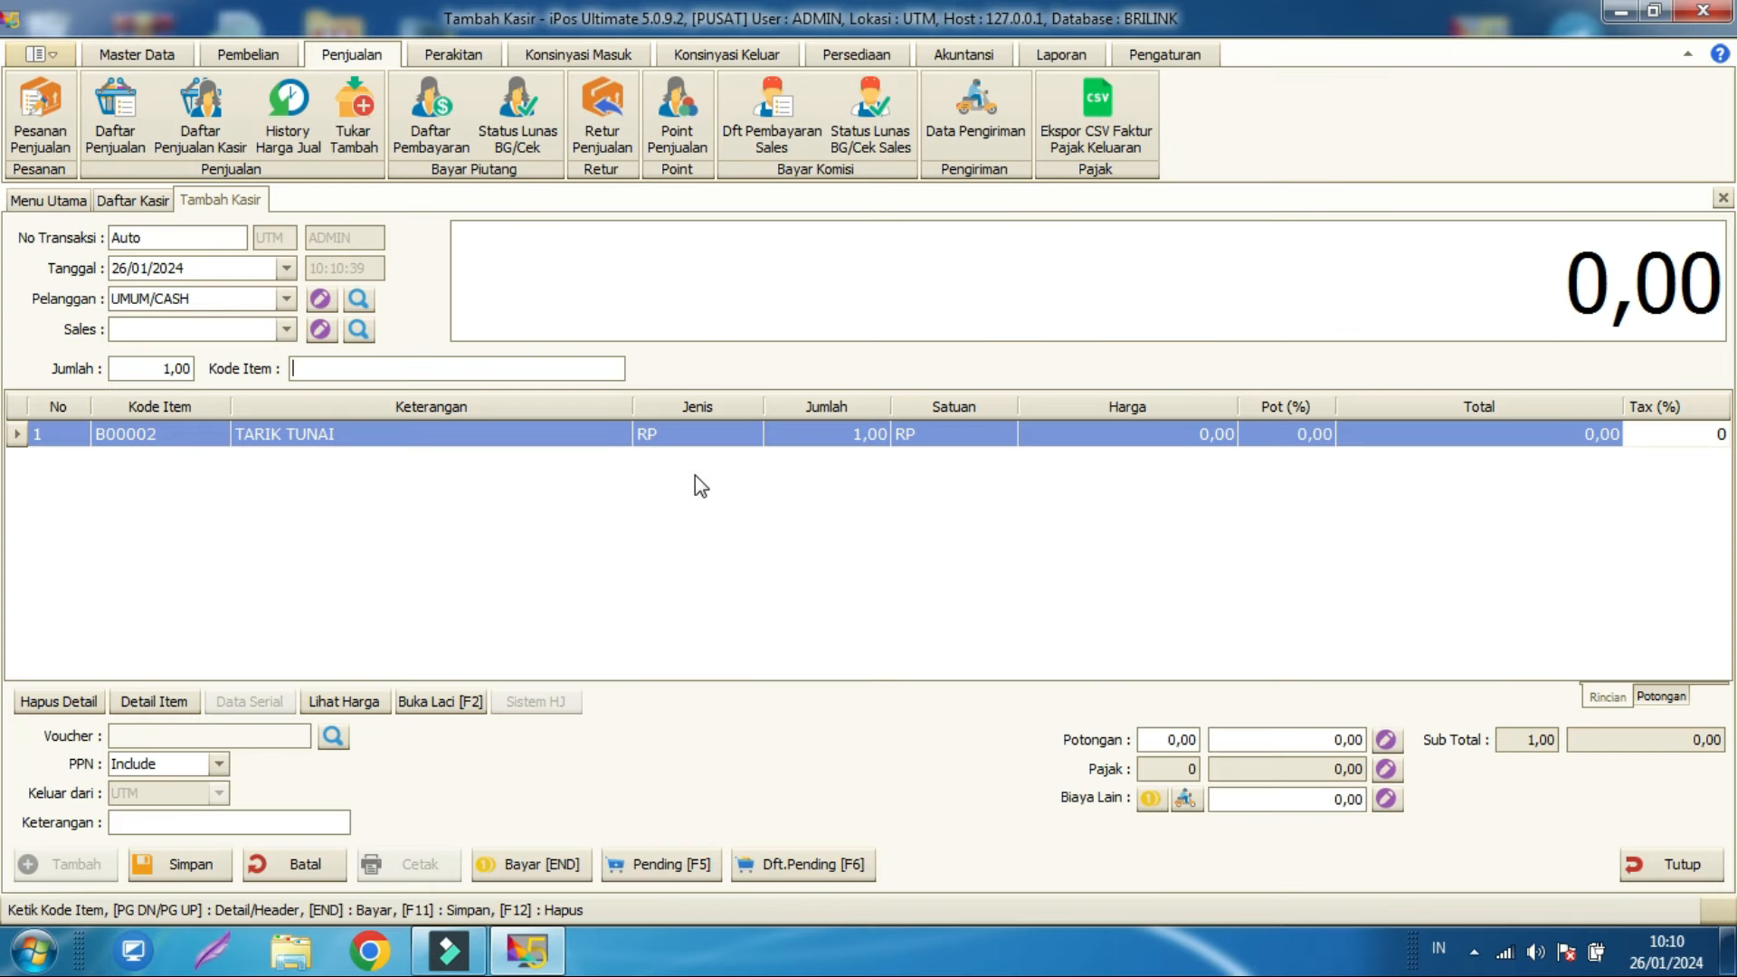
click(695, 474)
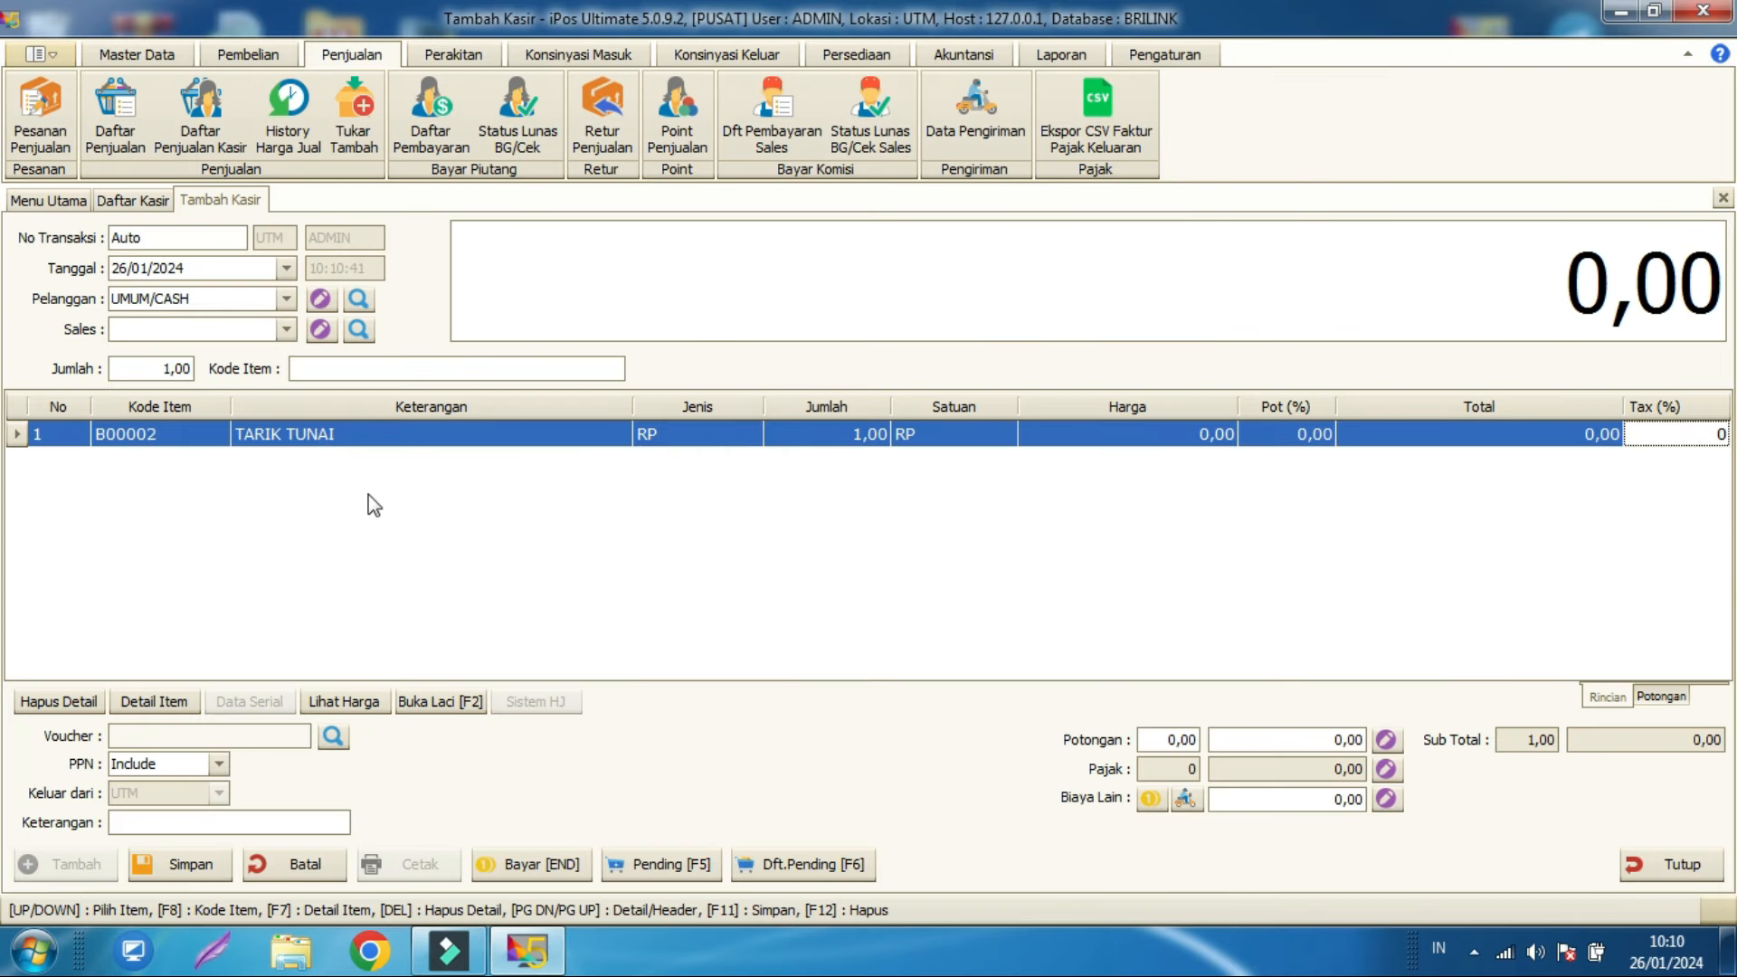
Step: Set the price (Harga) of the TARIK TUNAI line to 1.000.000
click(357, 371)
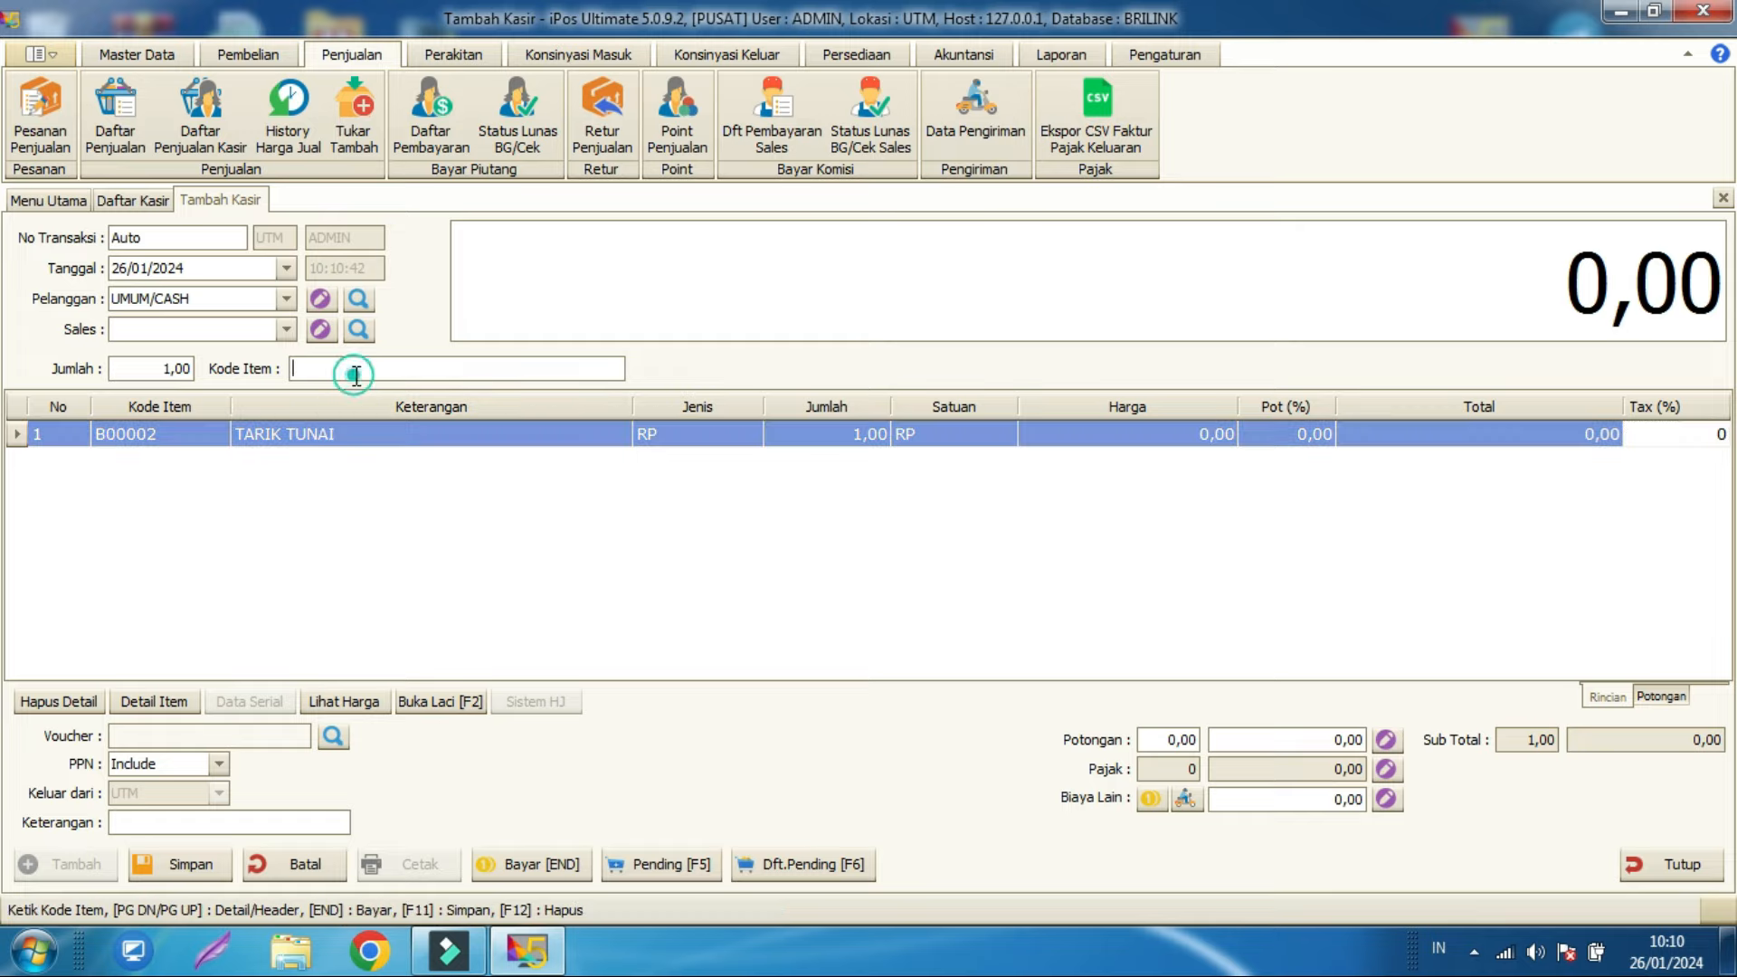
click(1123, 443)
click(1125, 447)
text(1000)
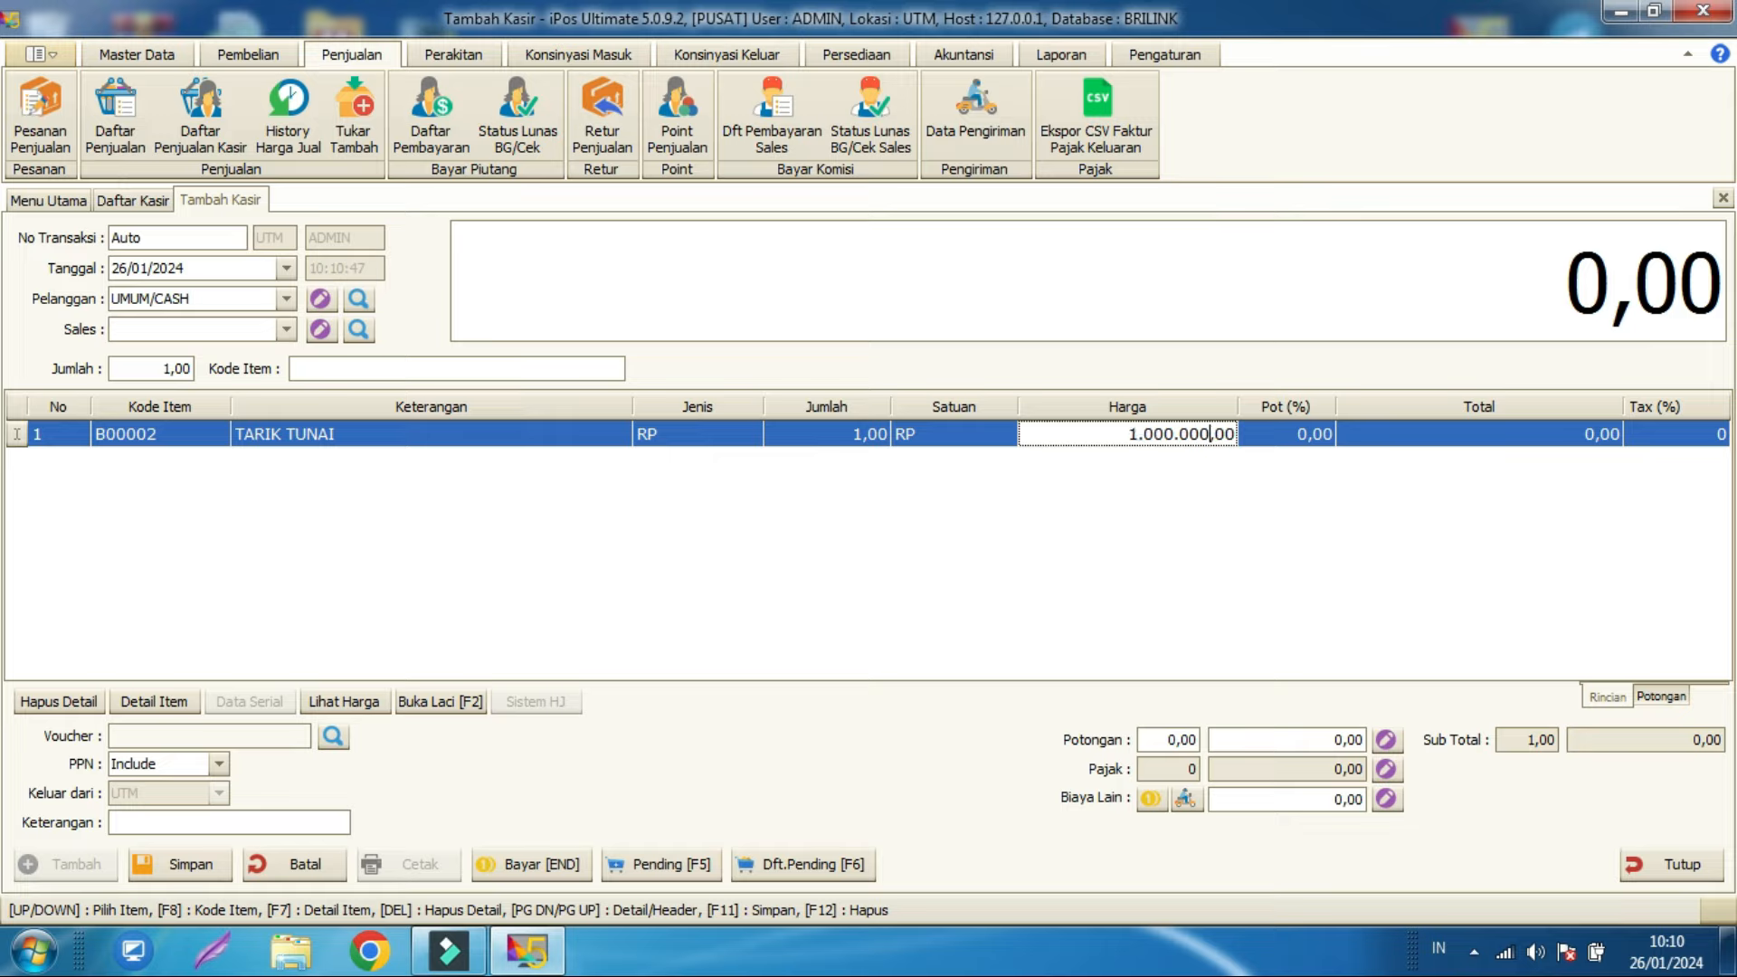
click(1101, 480)
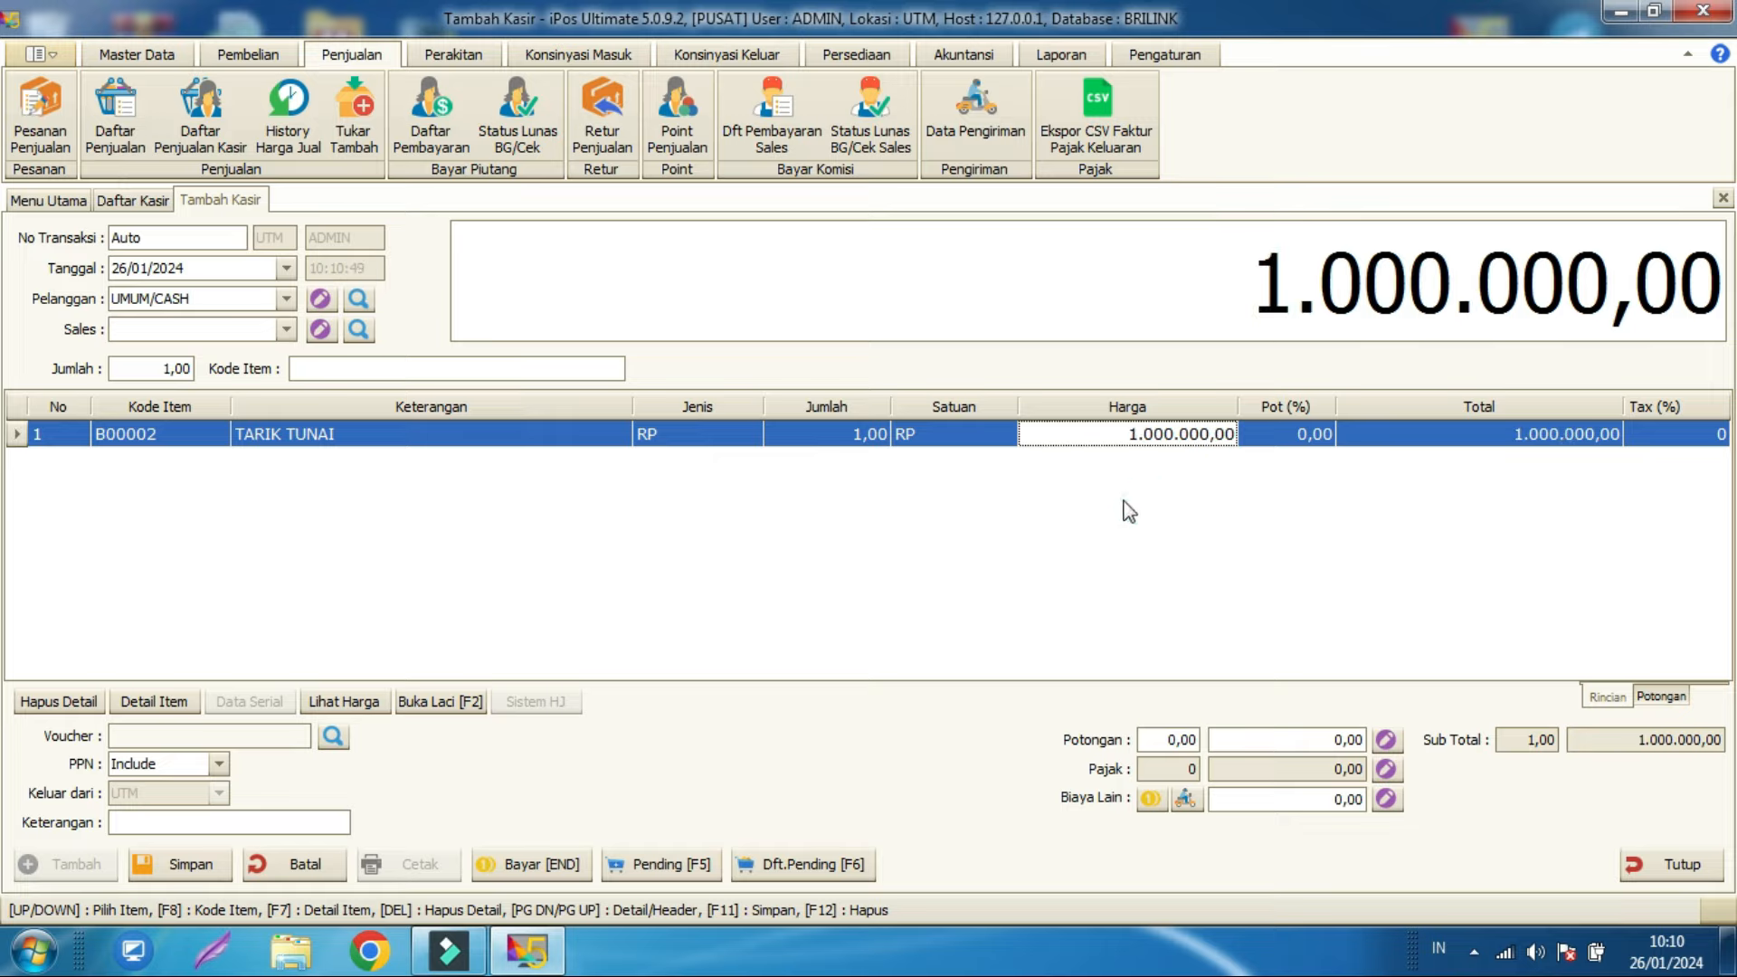
Step: Search the items for "biaya" and add BIAYA ADMIN to the transaction with a price of 10.000
click(534, 368)
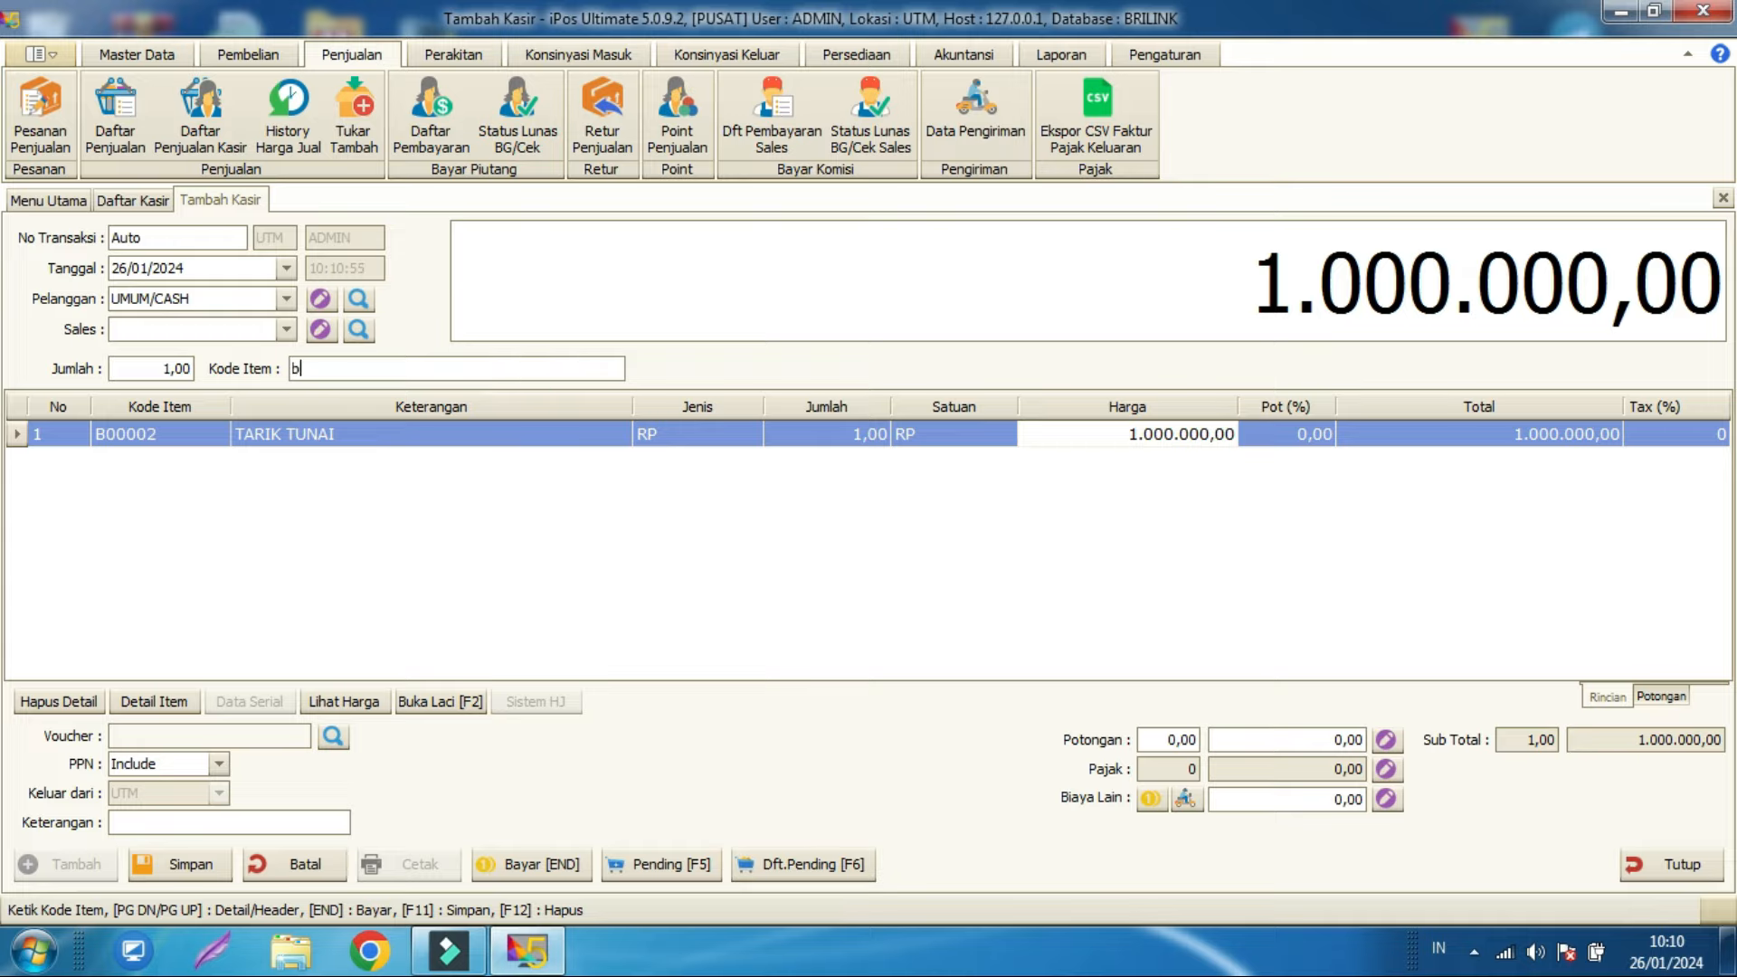
key(Return)
double_click(572, 396)
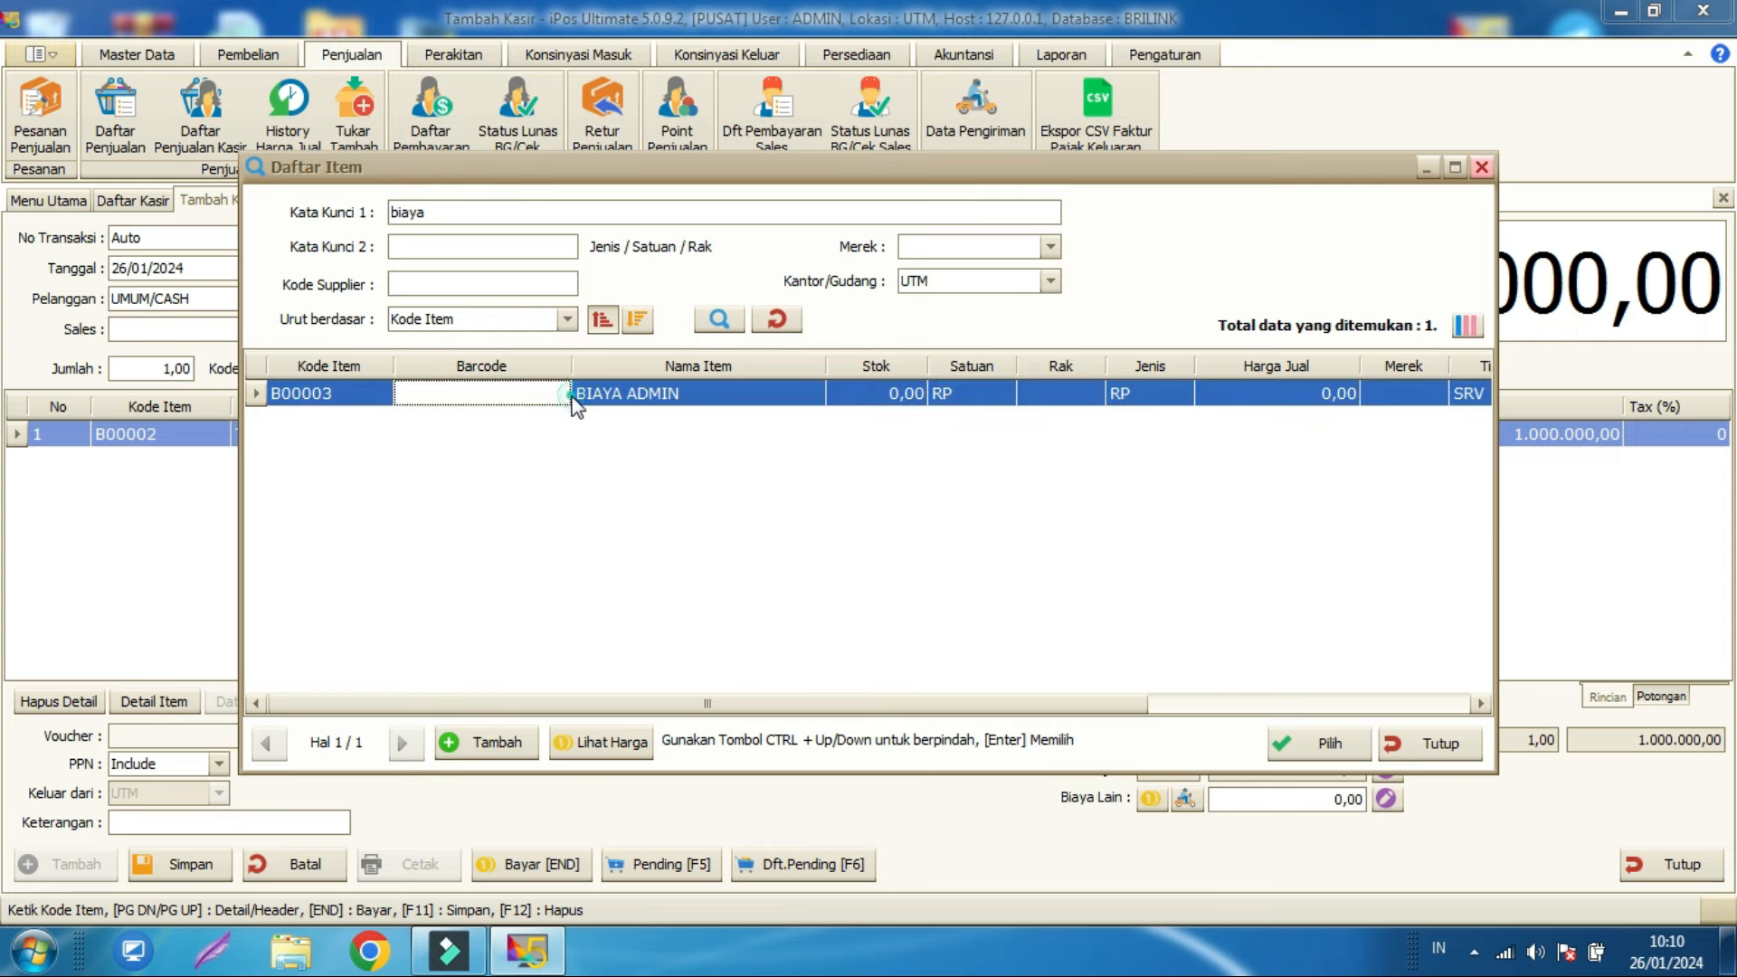
click(1049, 465)
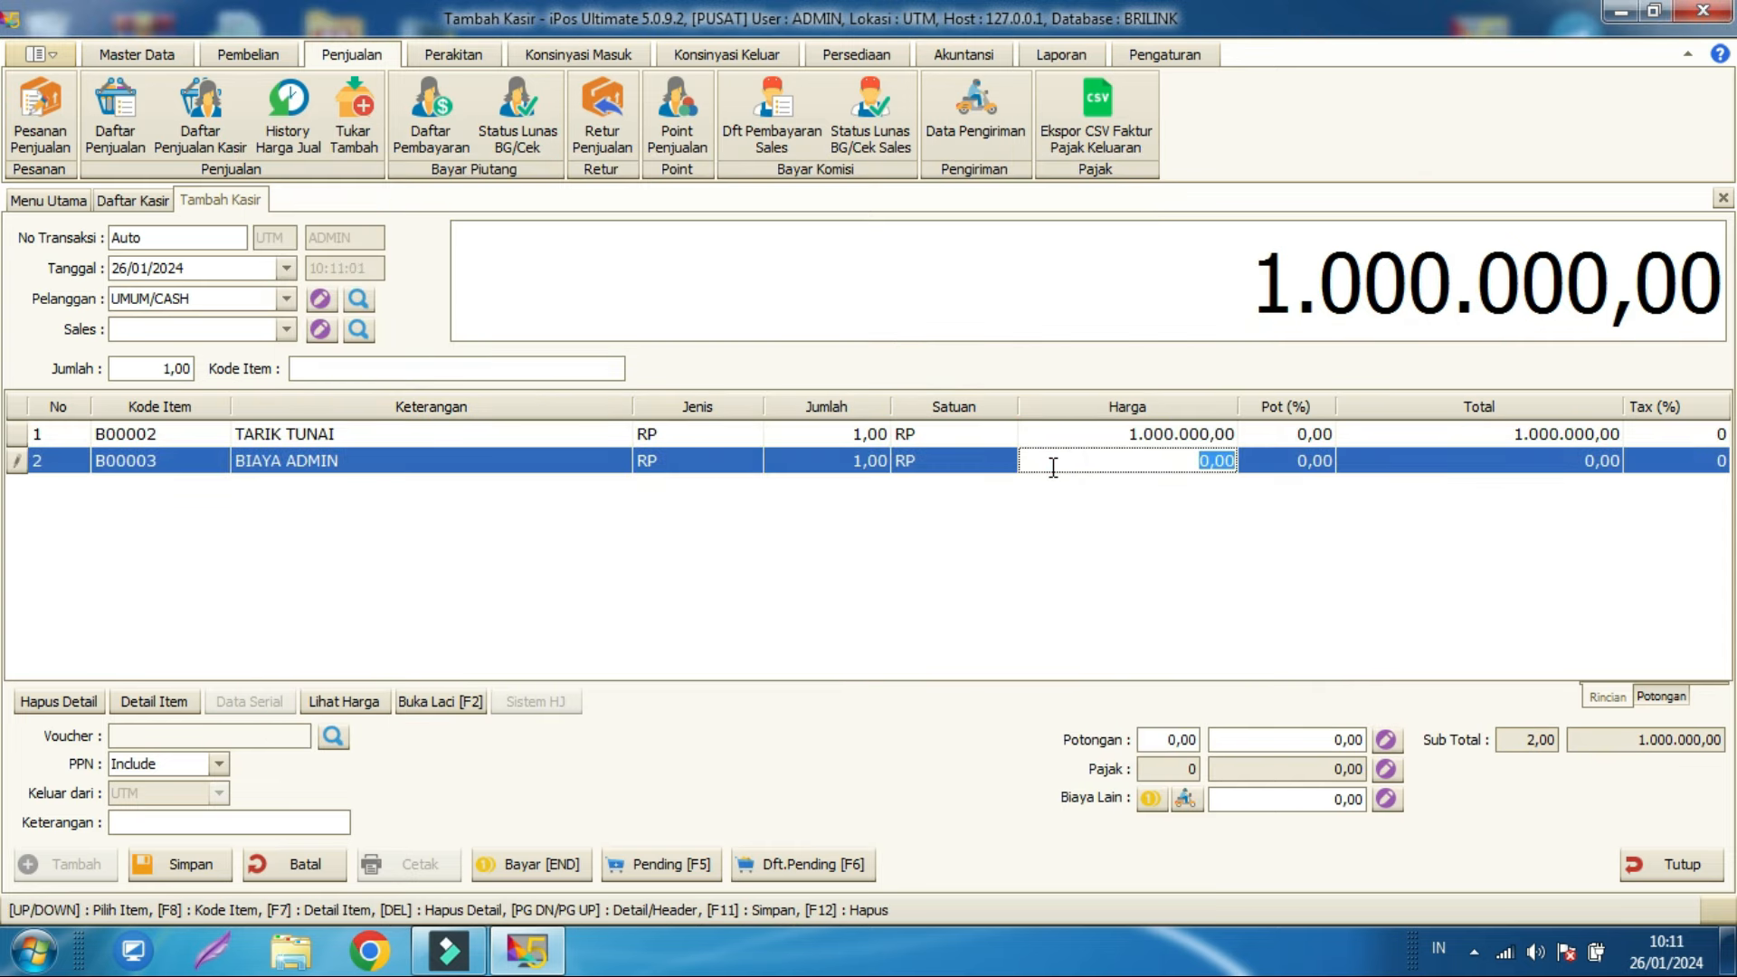
text(1000)
key(Return)
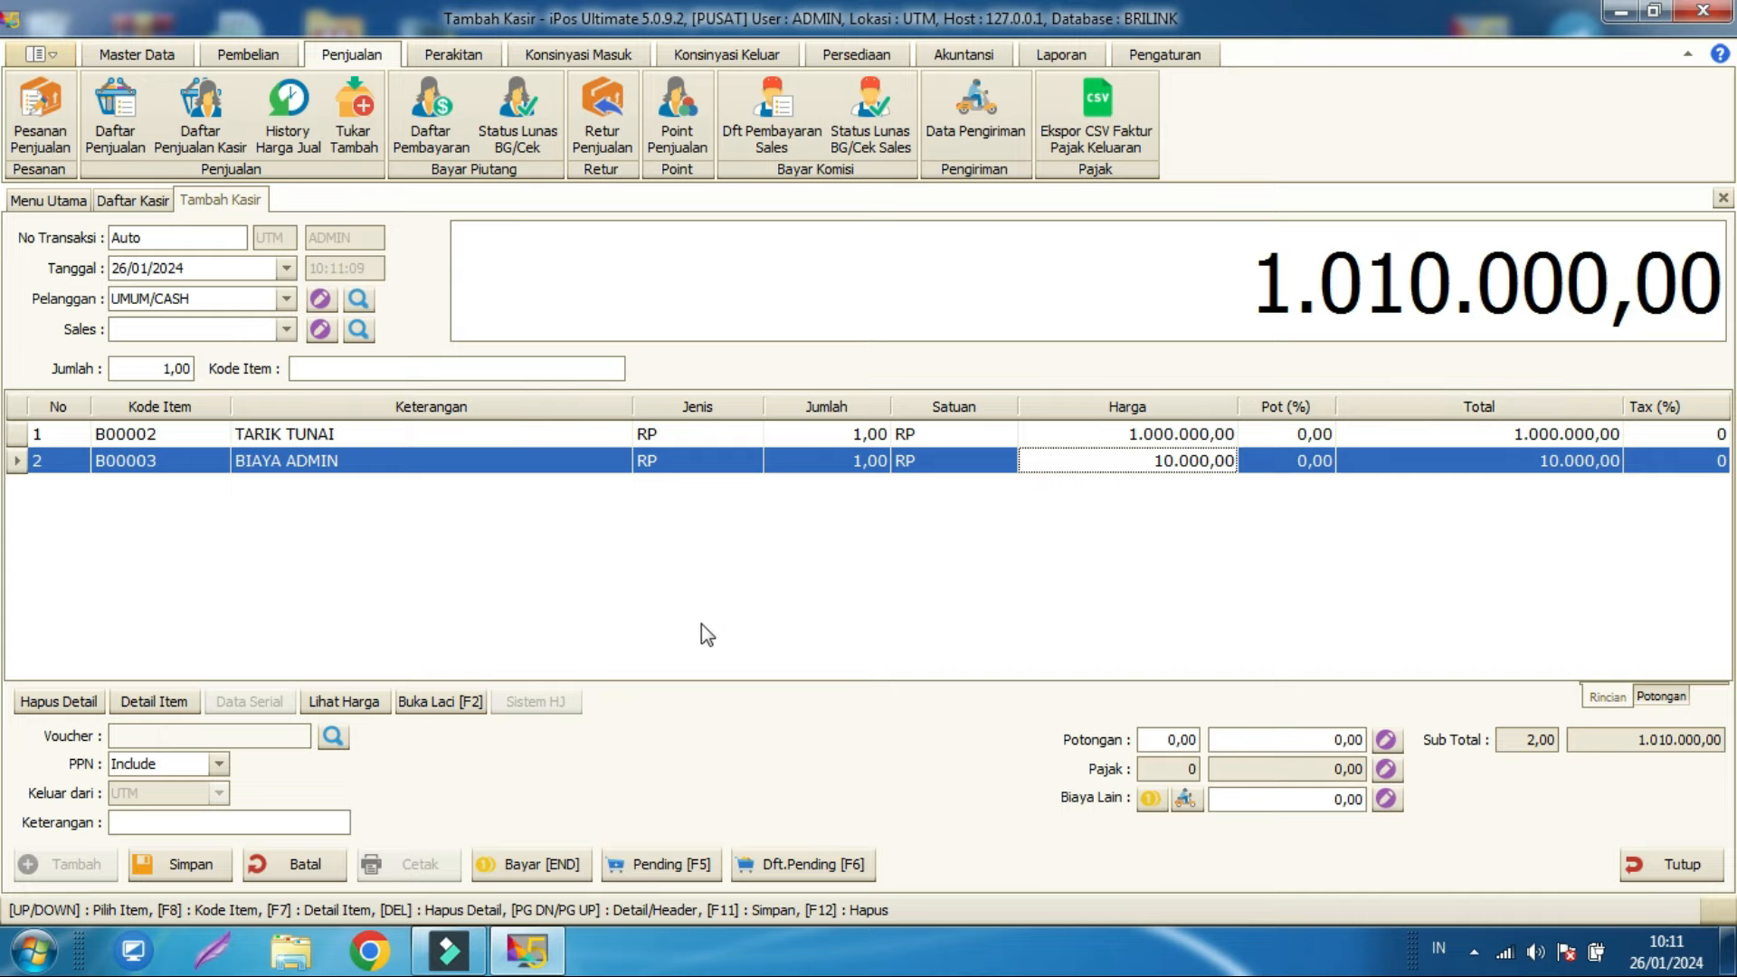
click(563, 863)
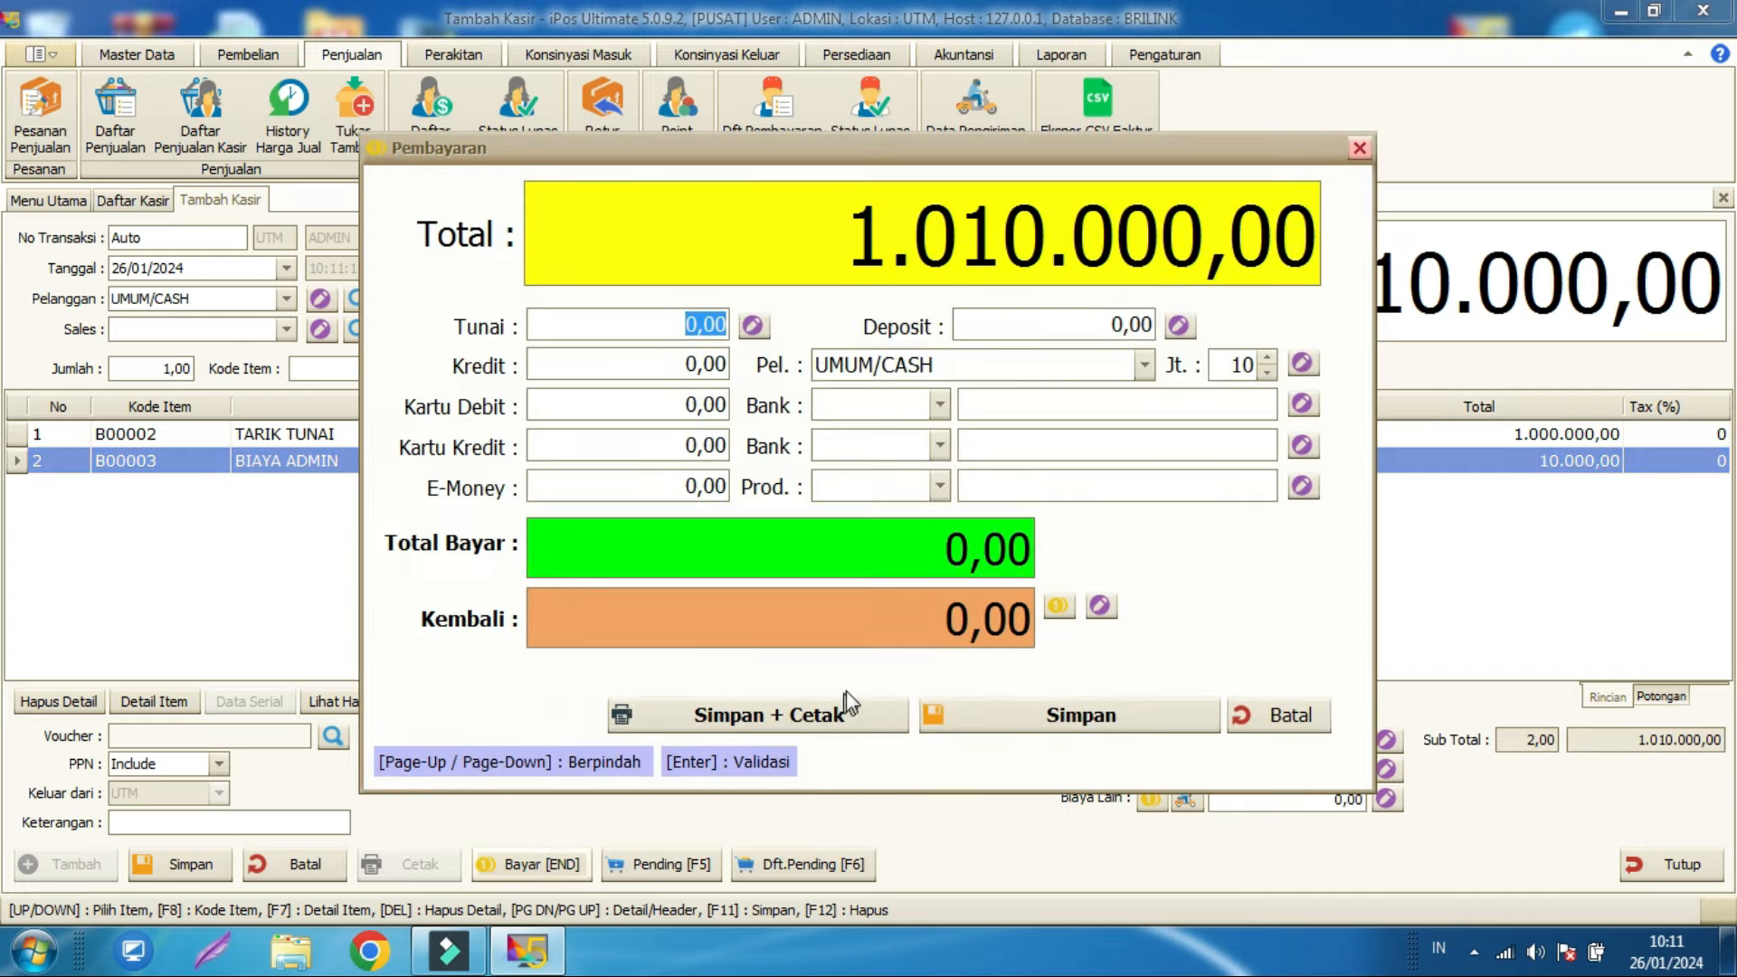
mouse_move(852, 156)
mouse_down()
mouse_move(1266, 127)
mouse_move(1192, 121)
mouse_move(1209, 122)
mouse_move(1104, 179)
mouse_move(866, 181)
mouse_up()
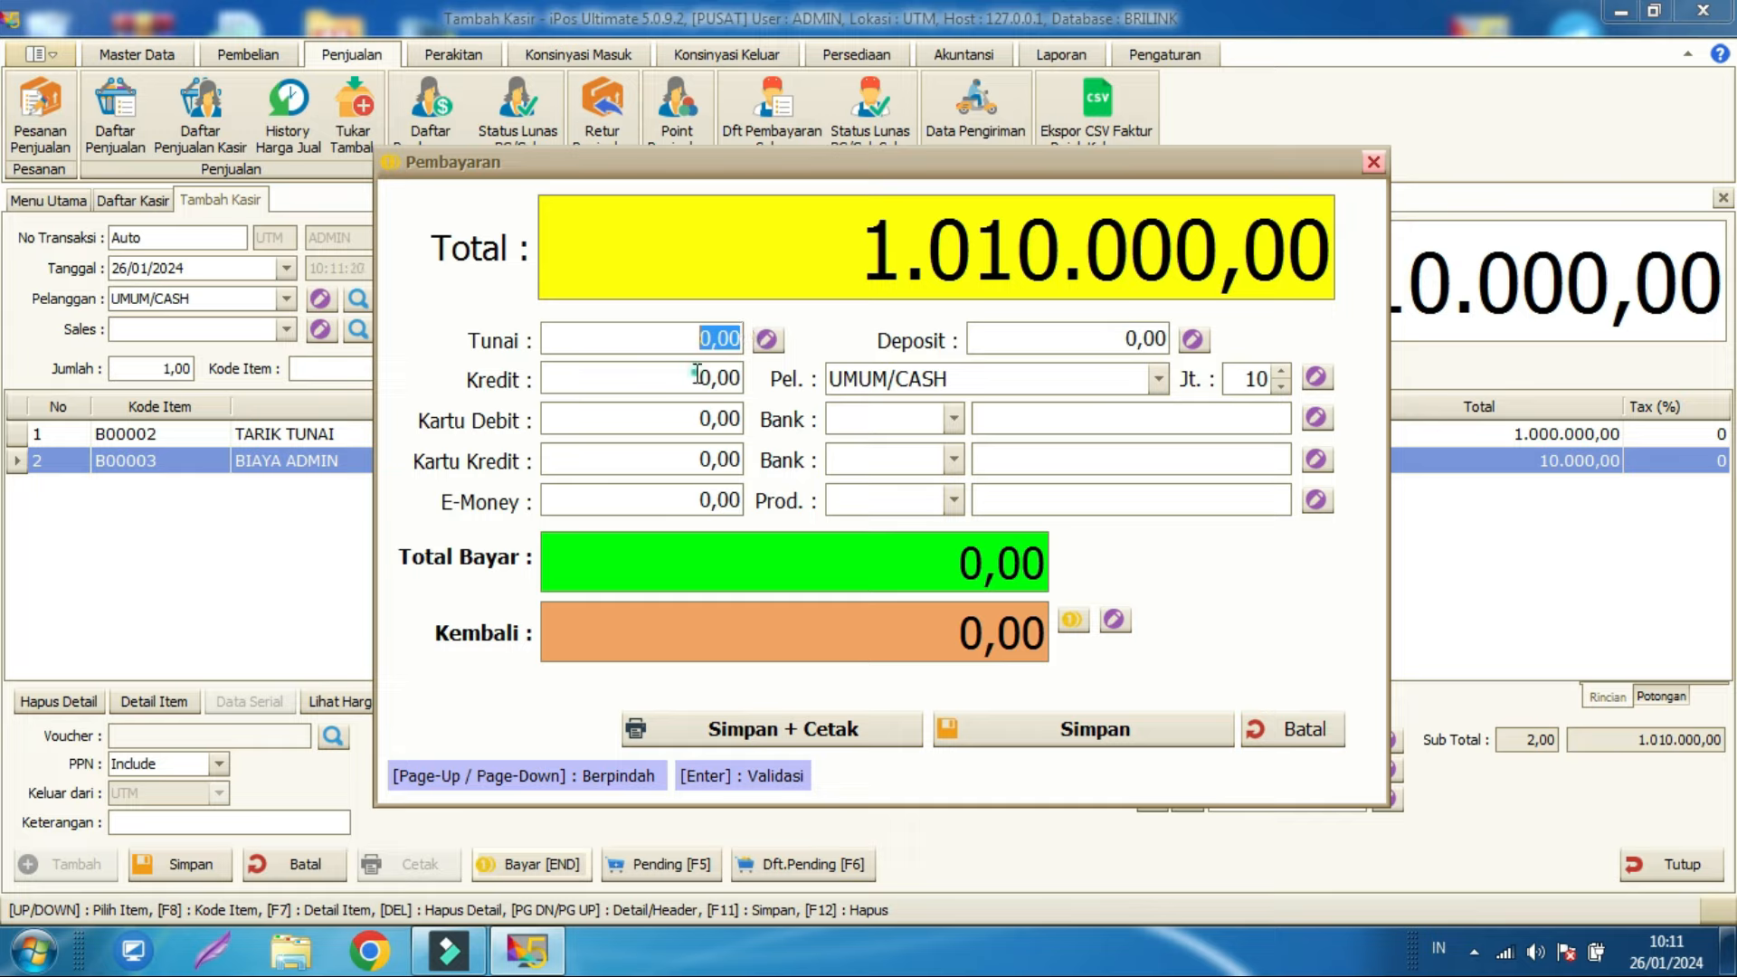
drag(697, 372, 712, 378)
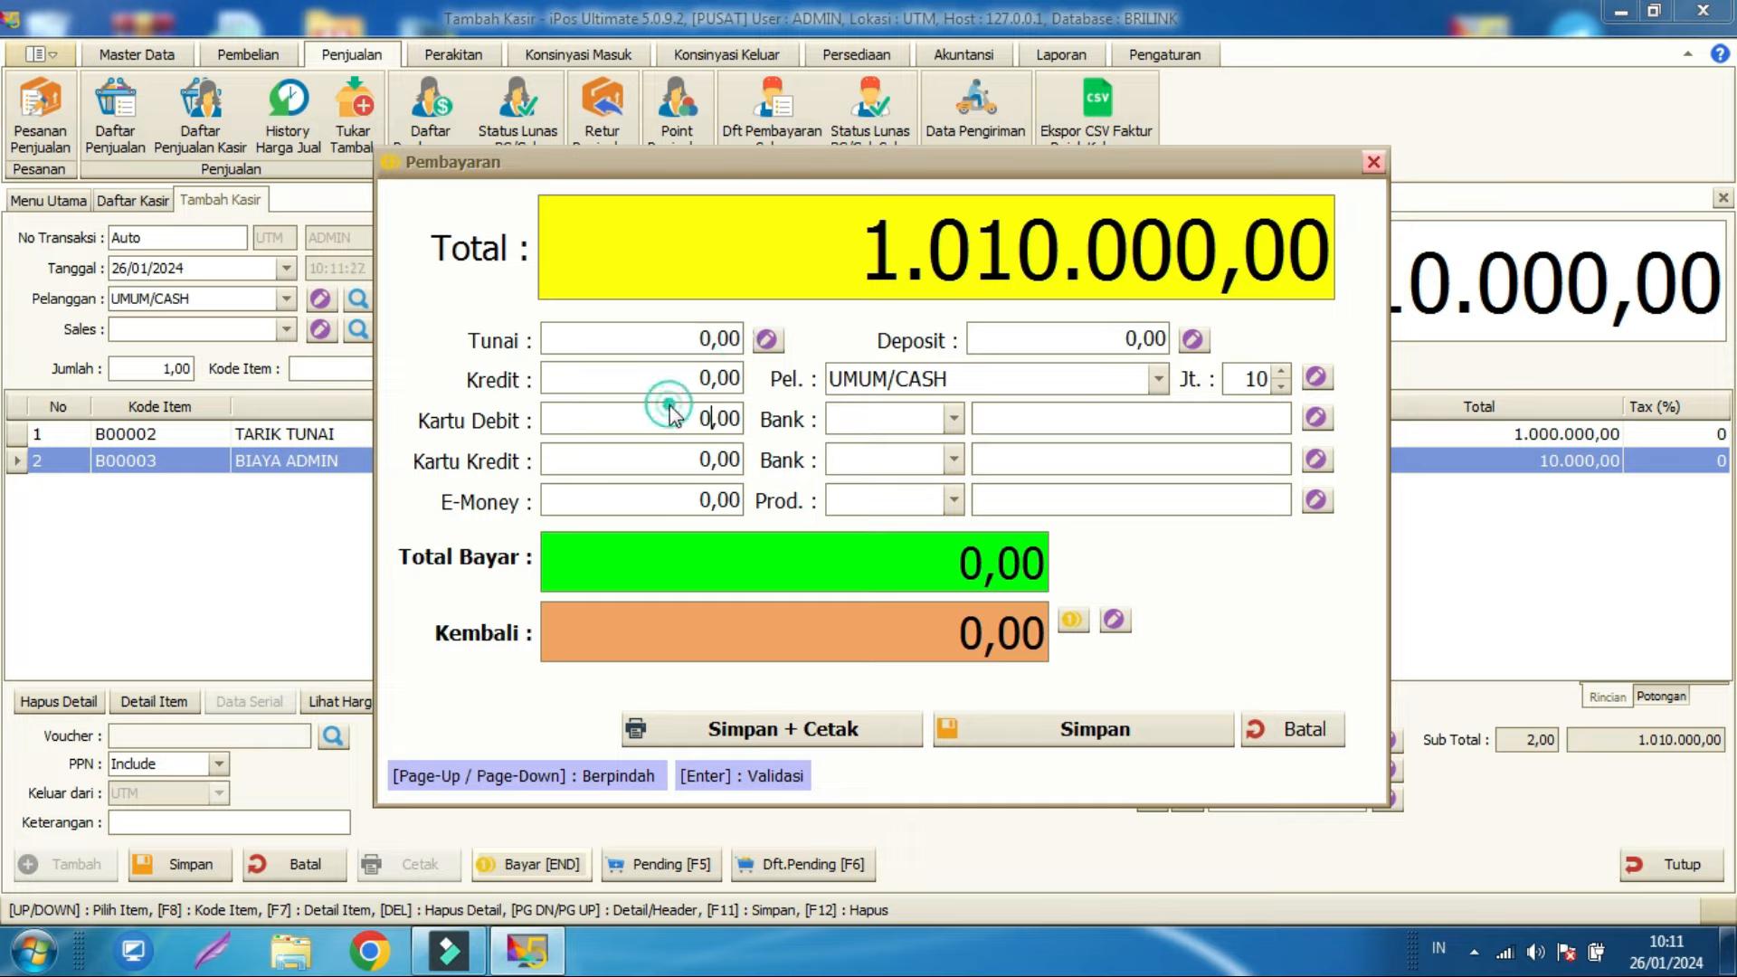
click(687, 418)
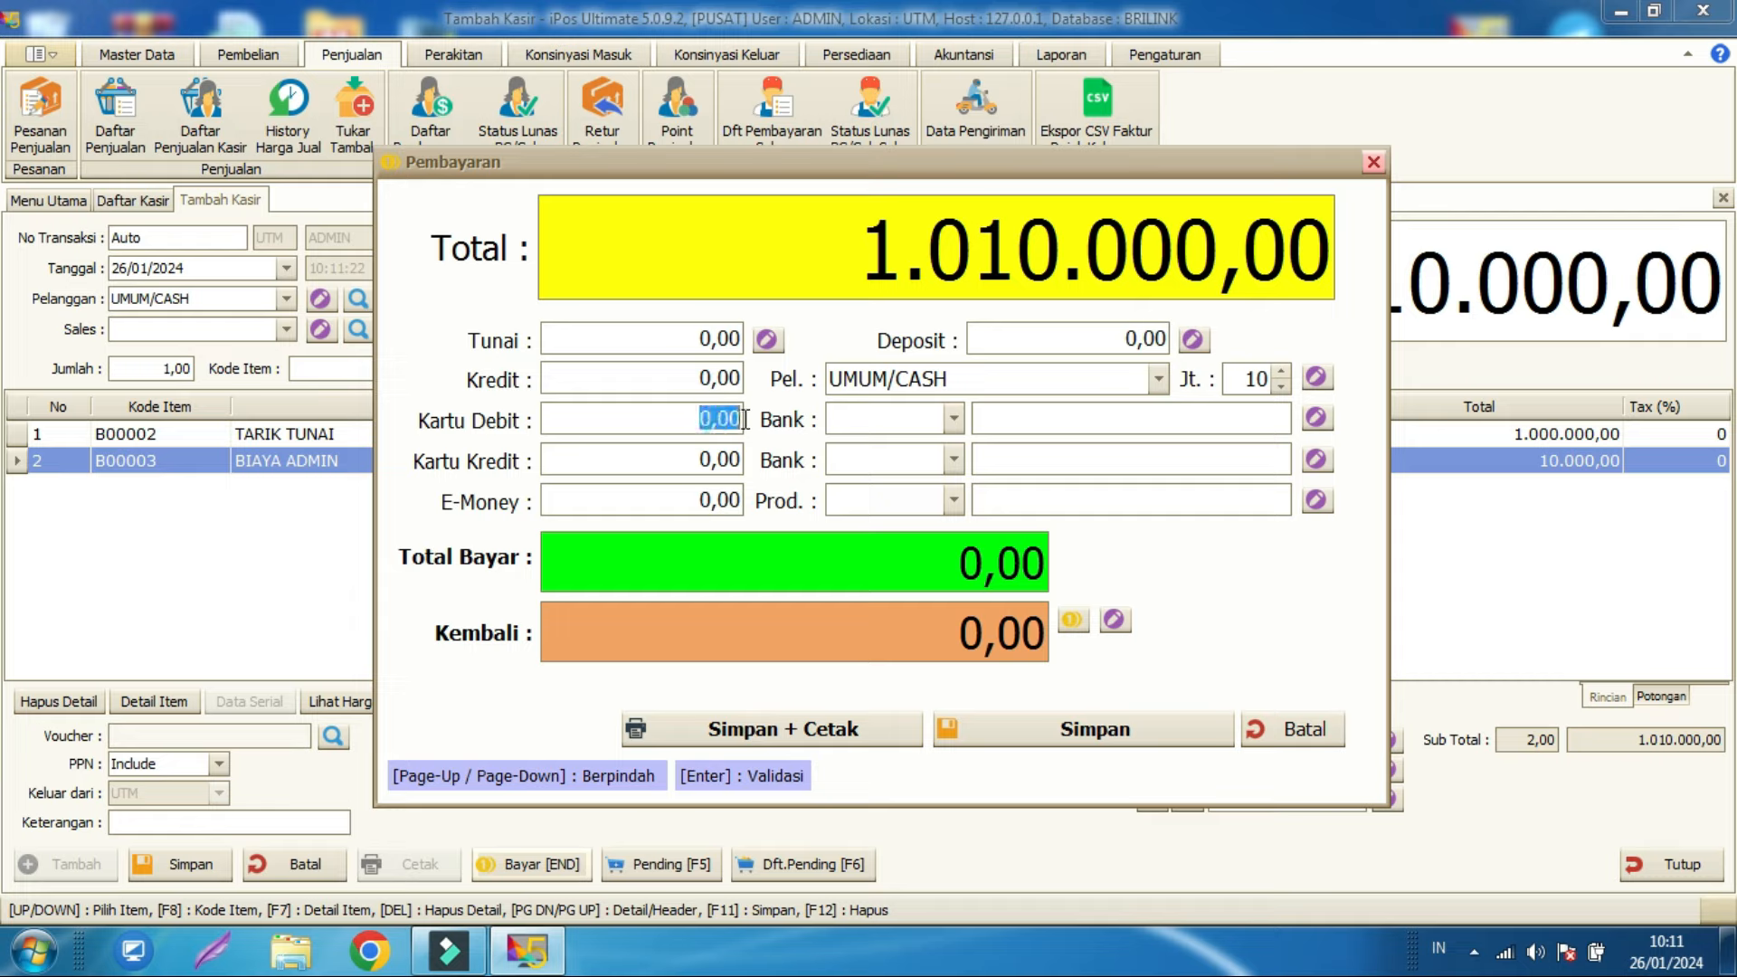
click(953, 418)
click(895, 485)
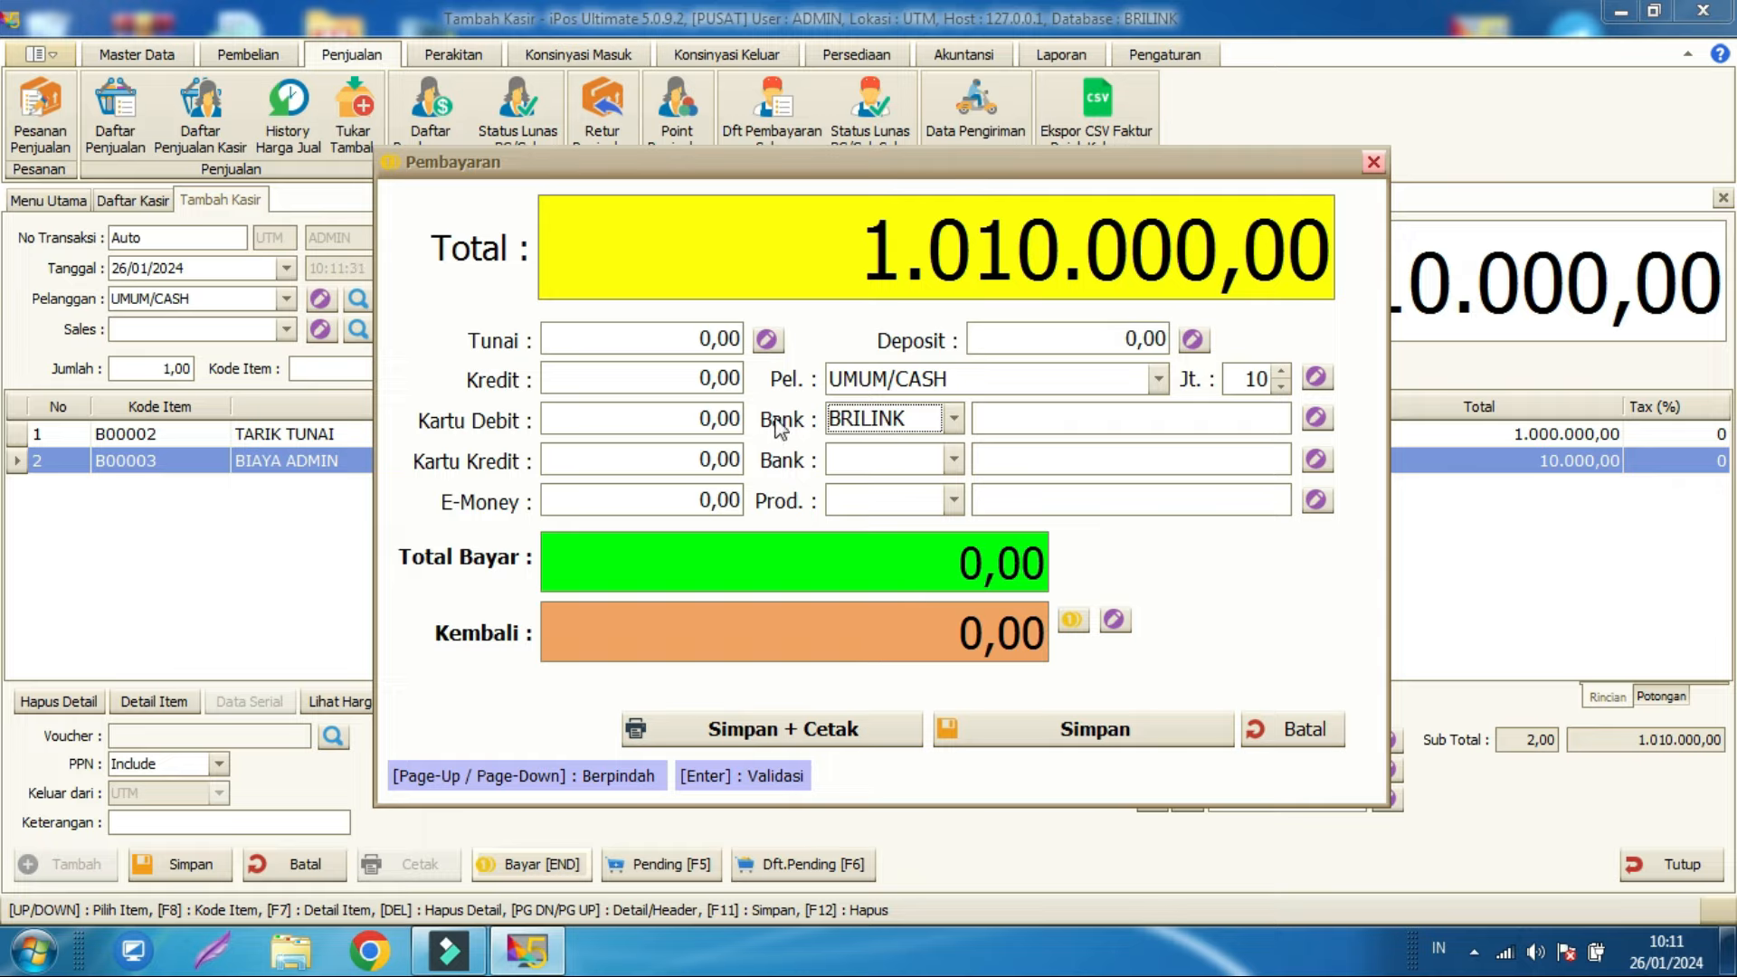
click(1255, 729)
Step: Check the BRILINK entry in the bank master data and close the bank list
click(167, 62)
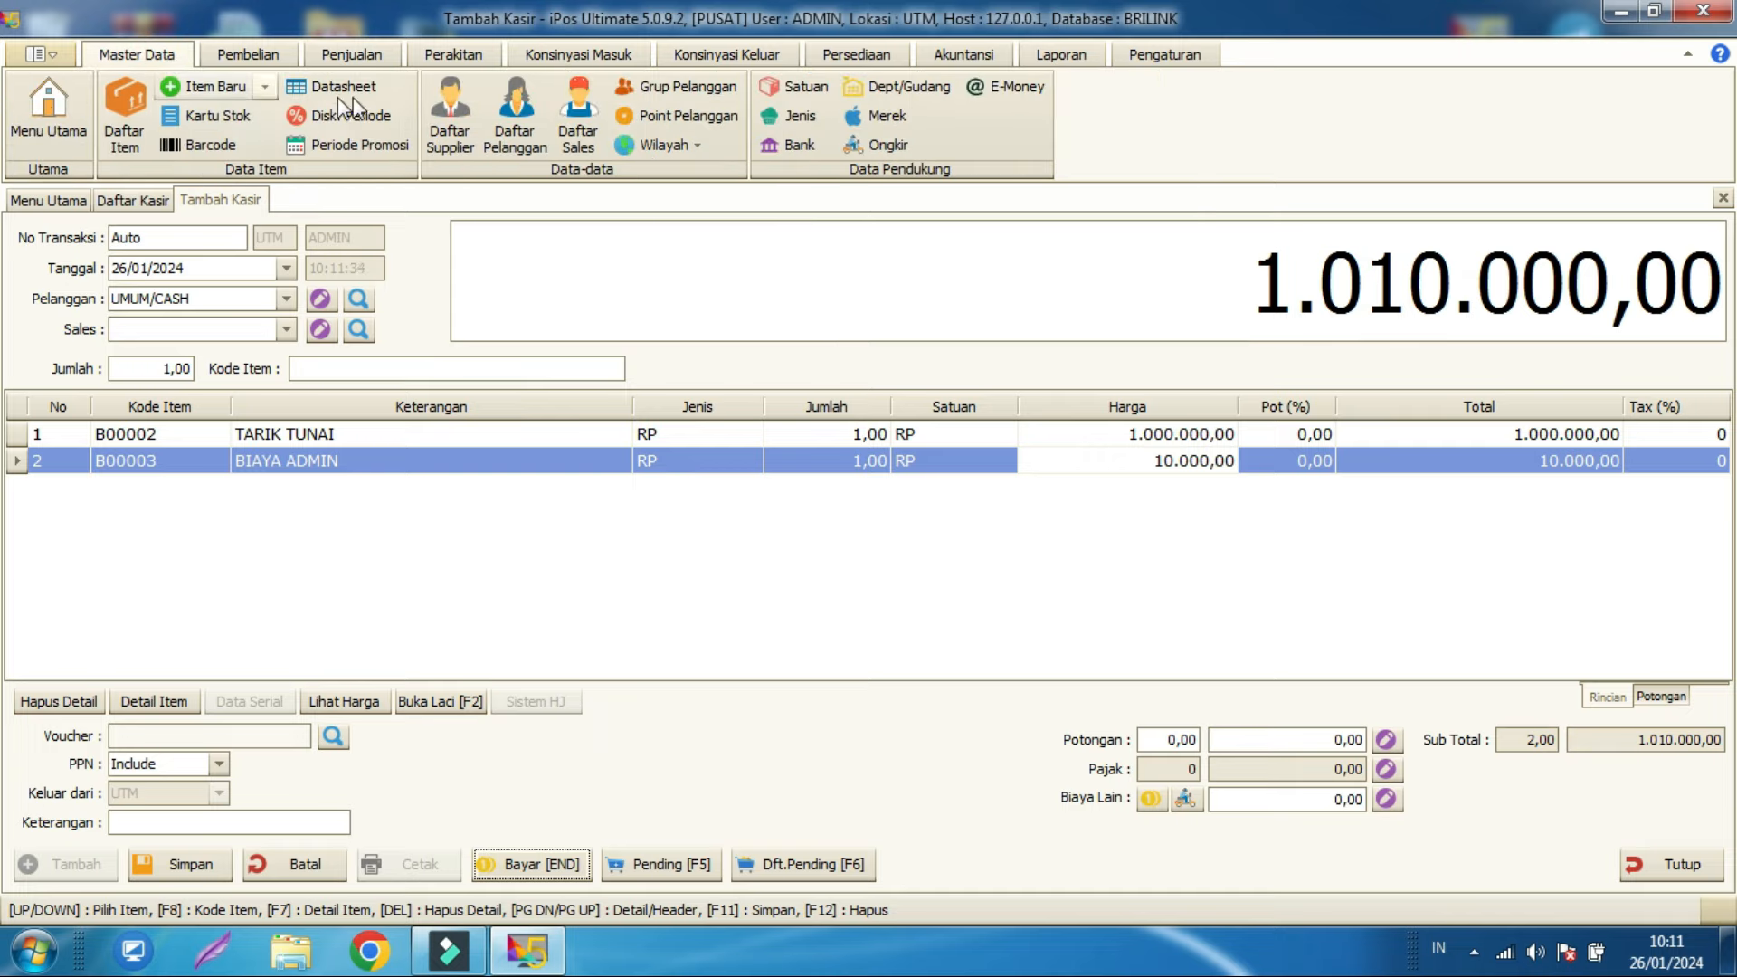
click(794, 144)
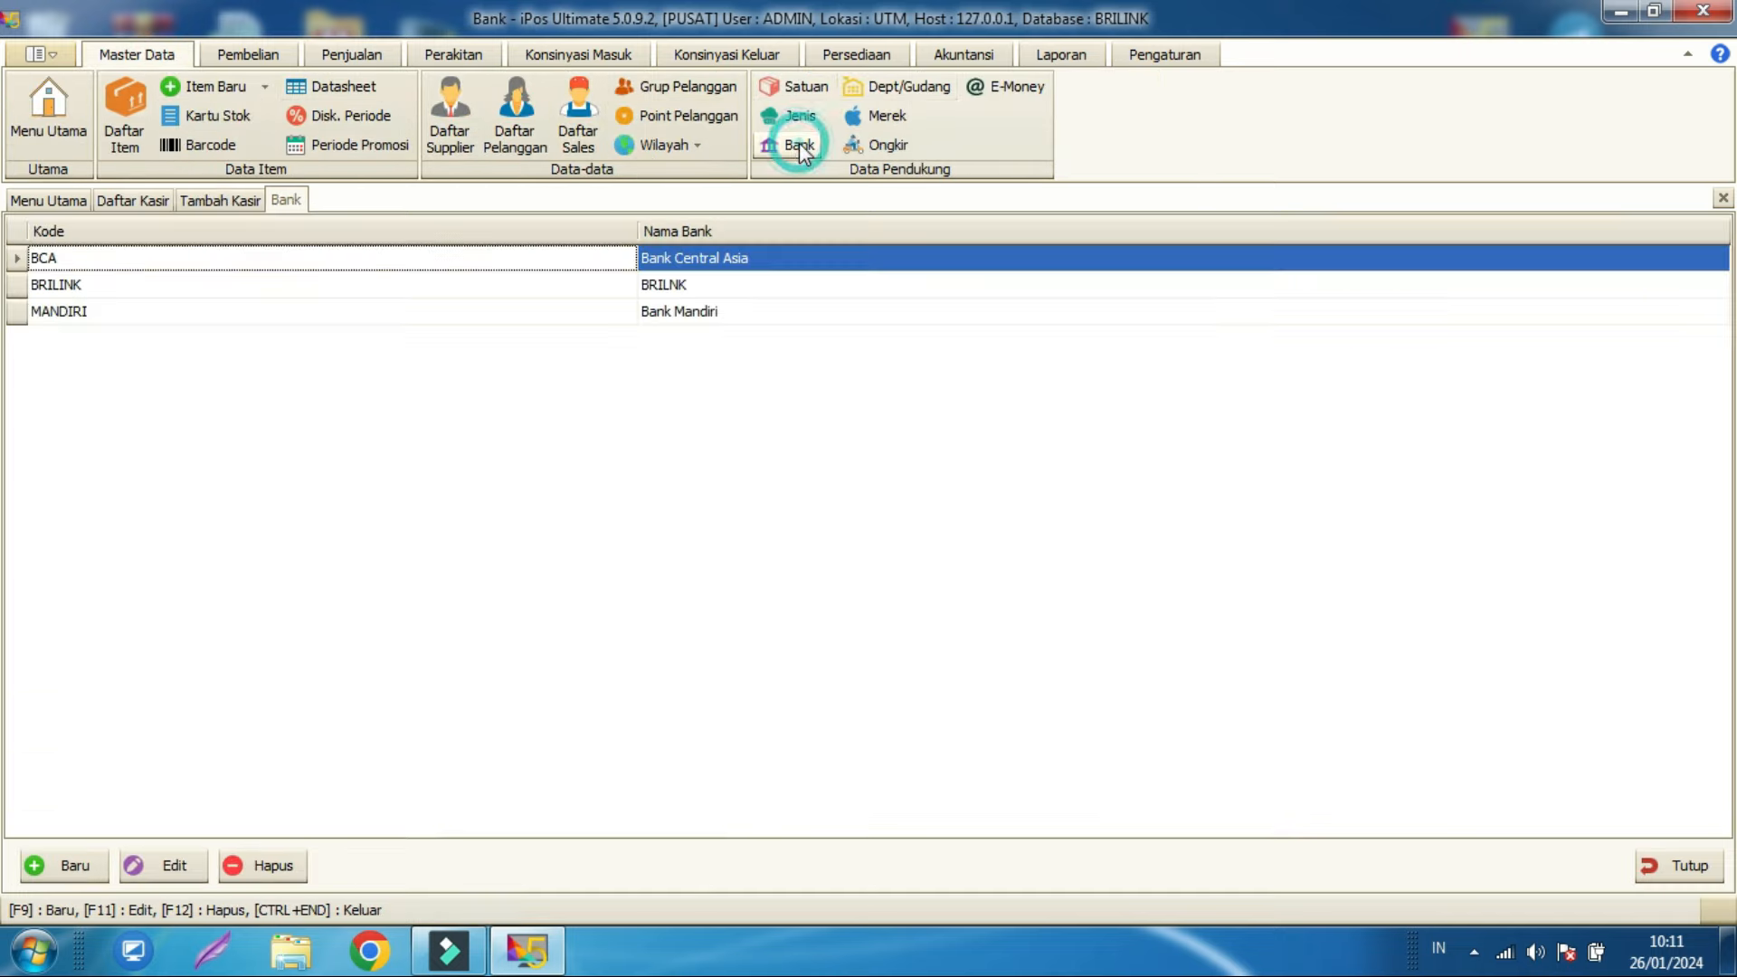
click(132, 291)
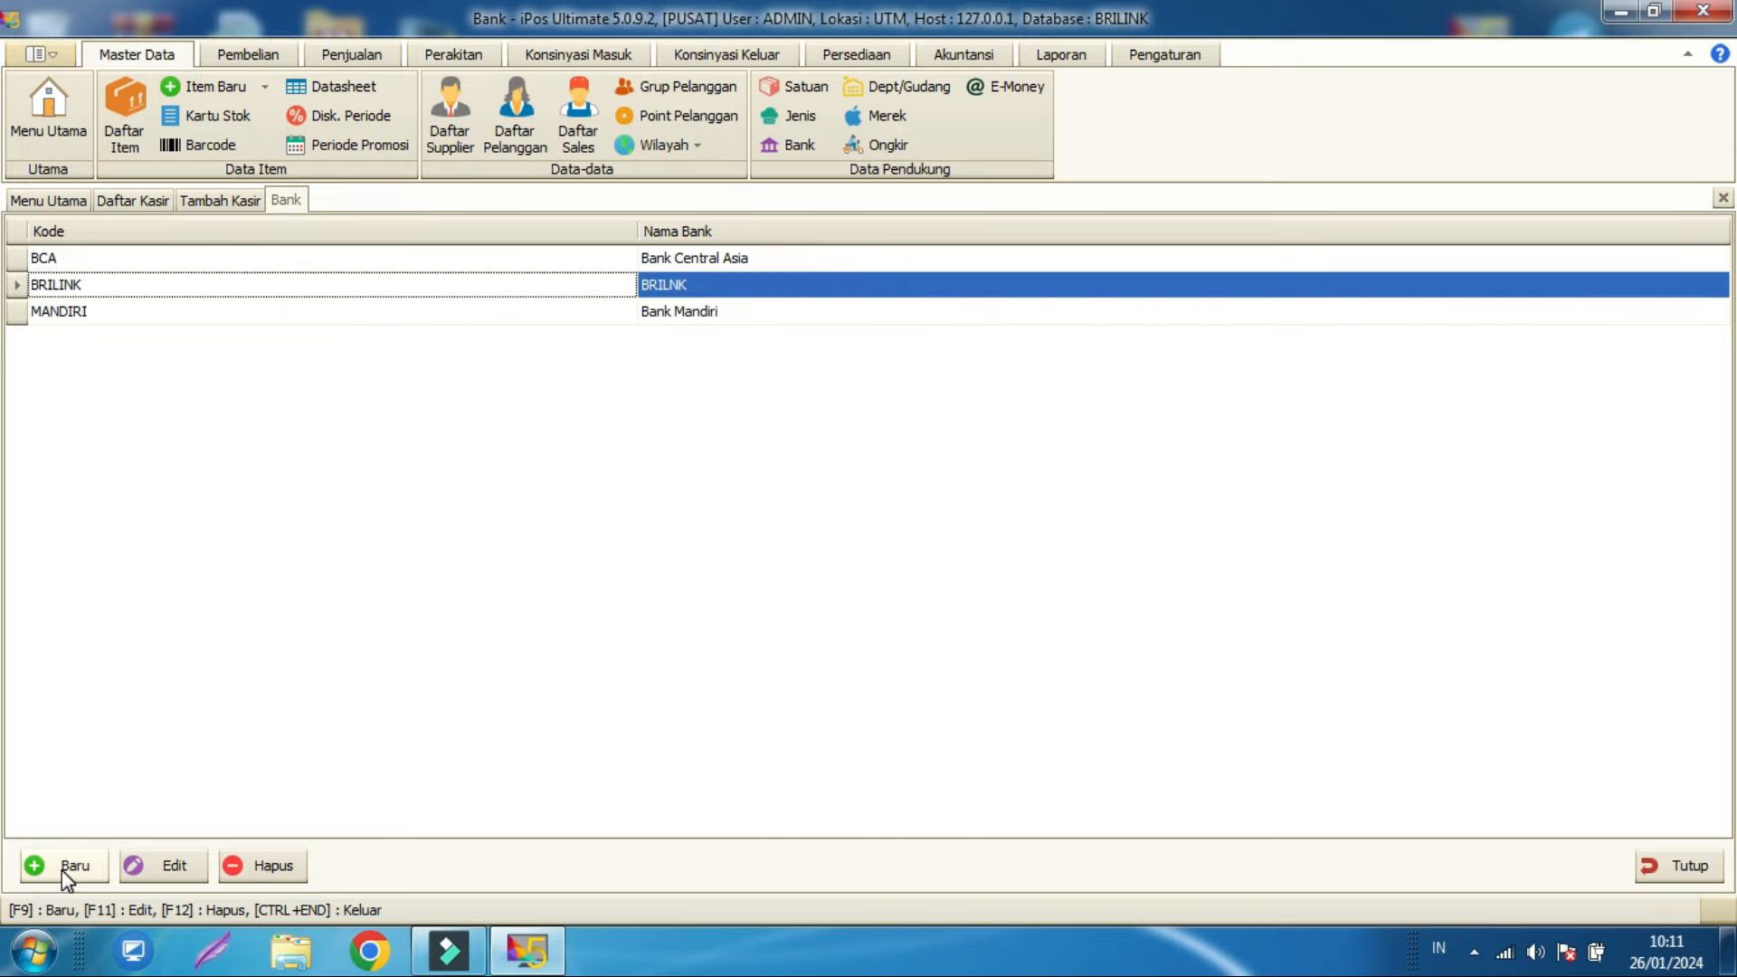
click(1679, 866)
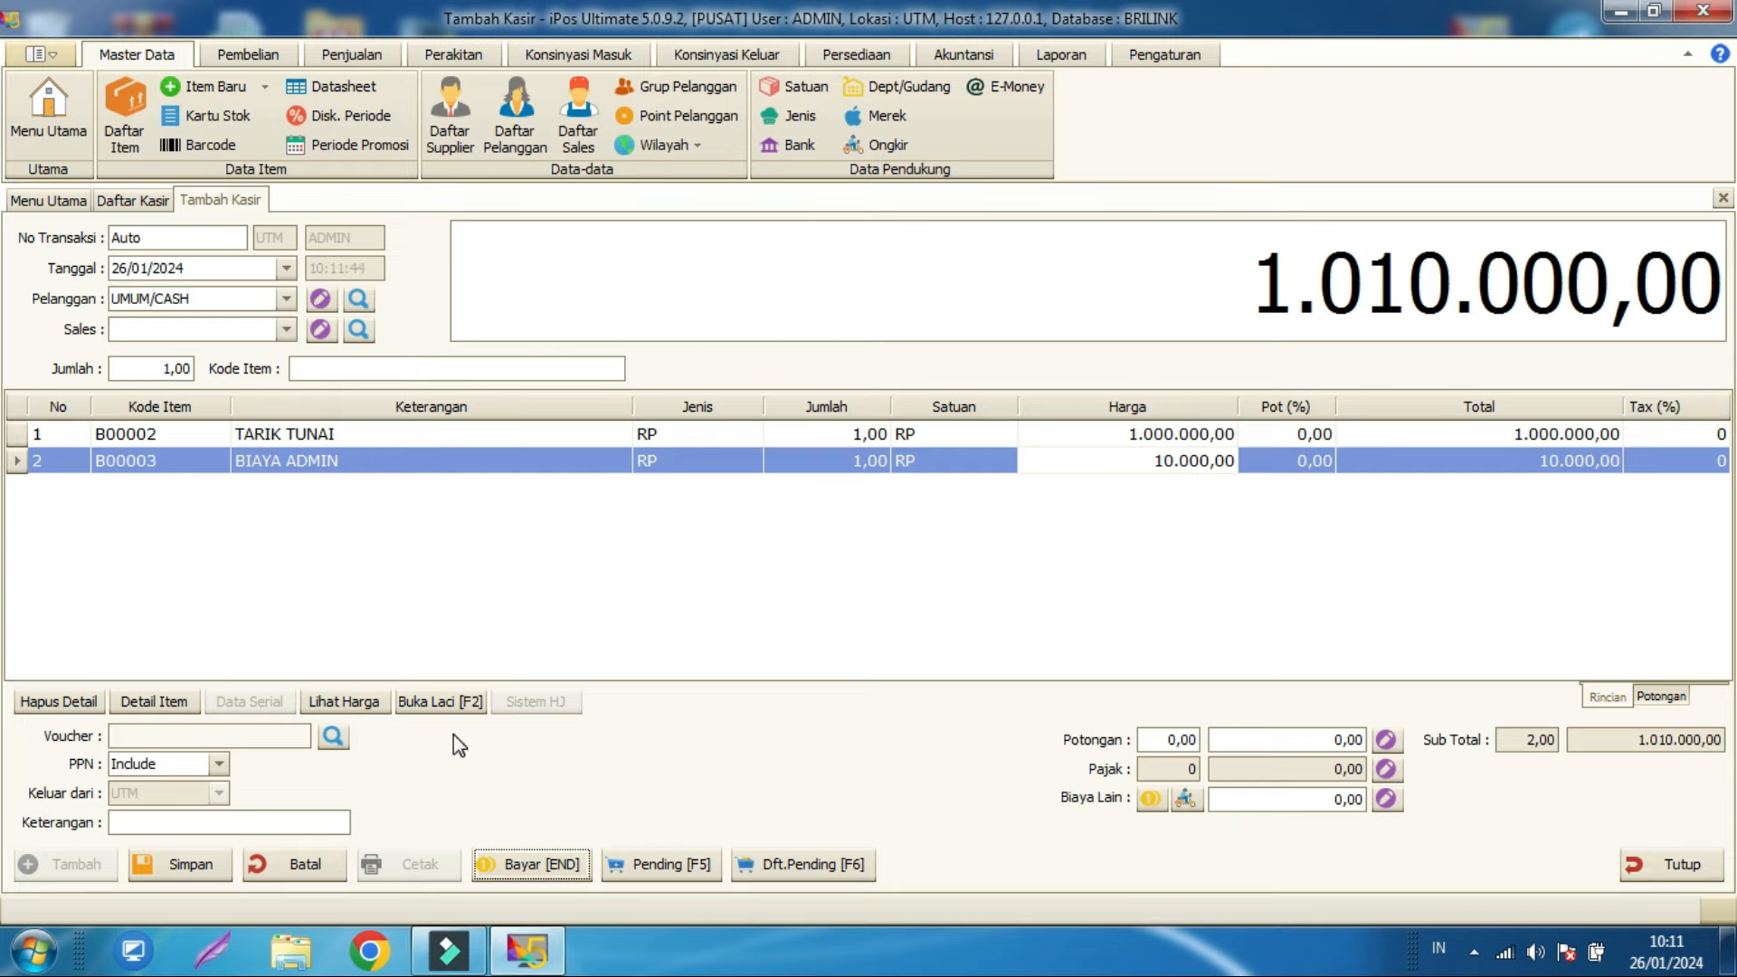
Step: Open the payment for the transaction and enter a debit card (Kartu Debit) amount of 1.010.000 with BRILINK as the bank
click(495, 864)
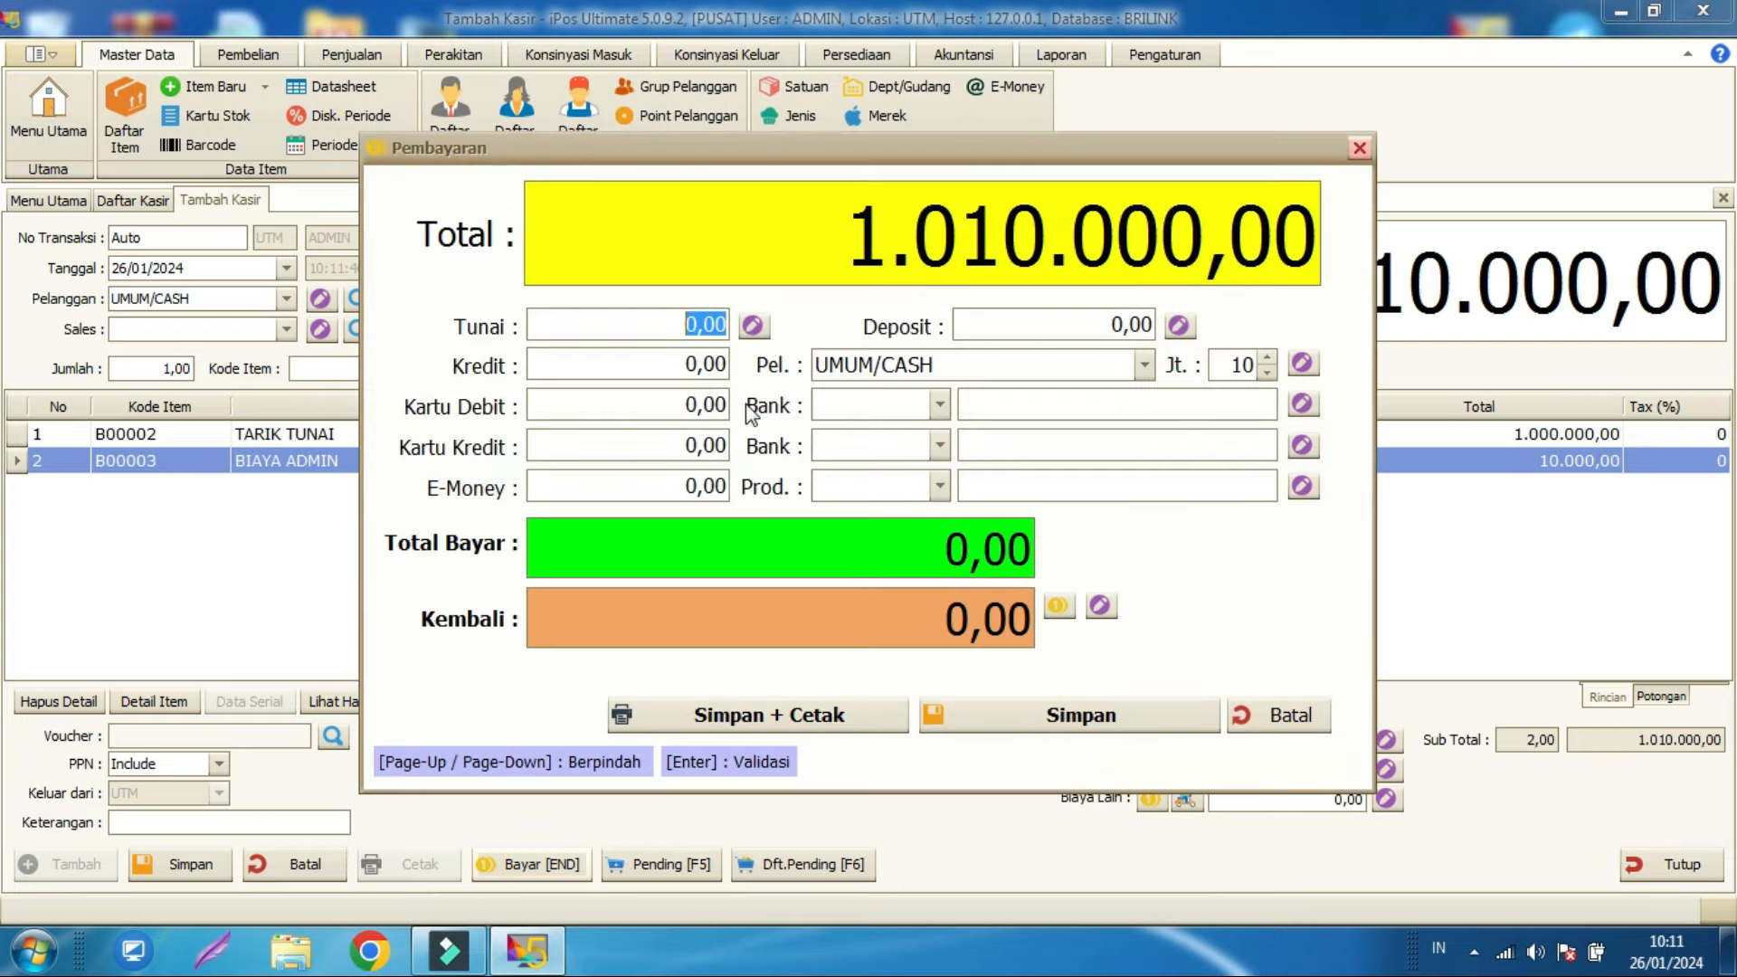
click(626, 403)
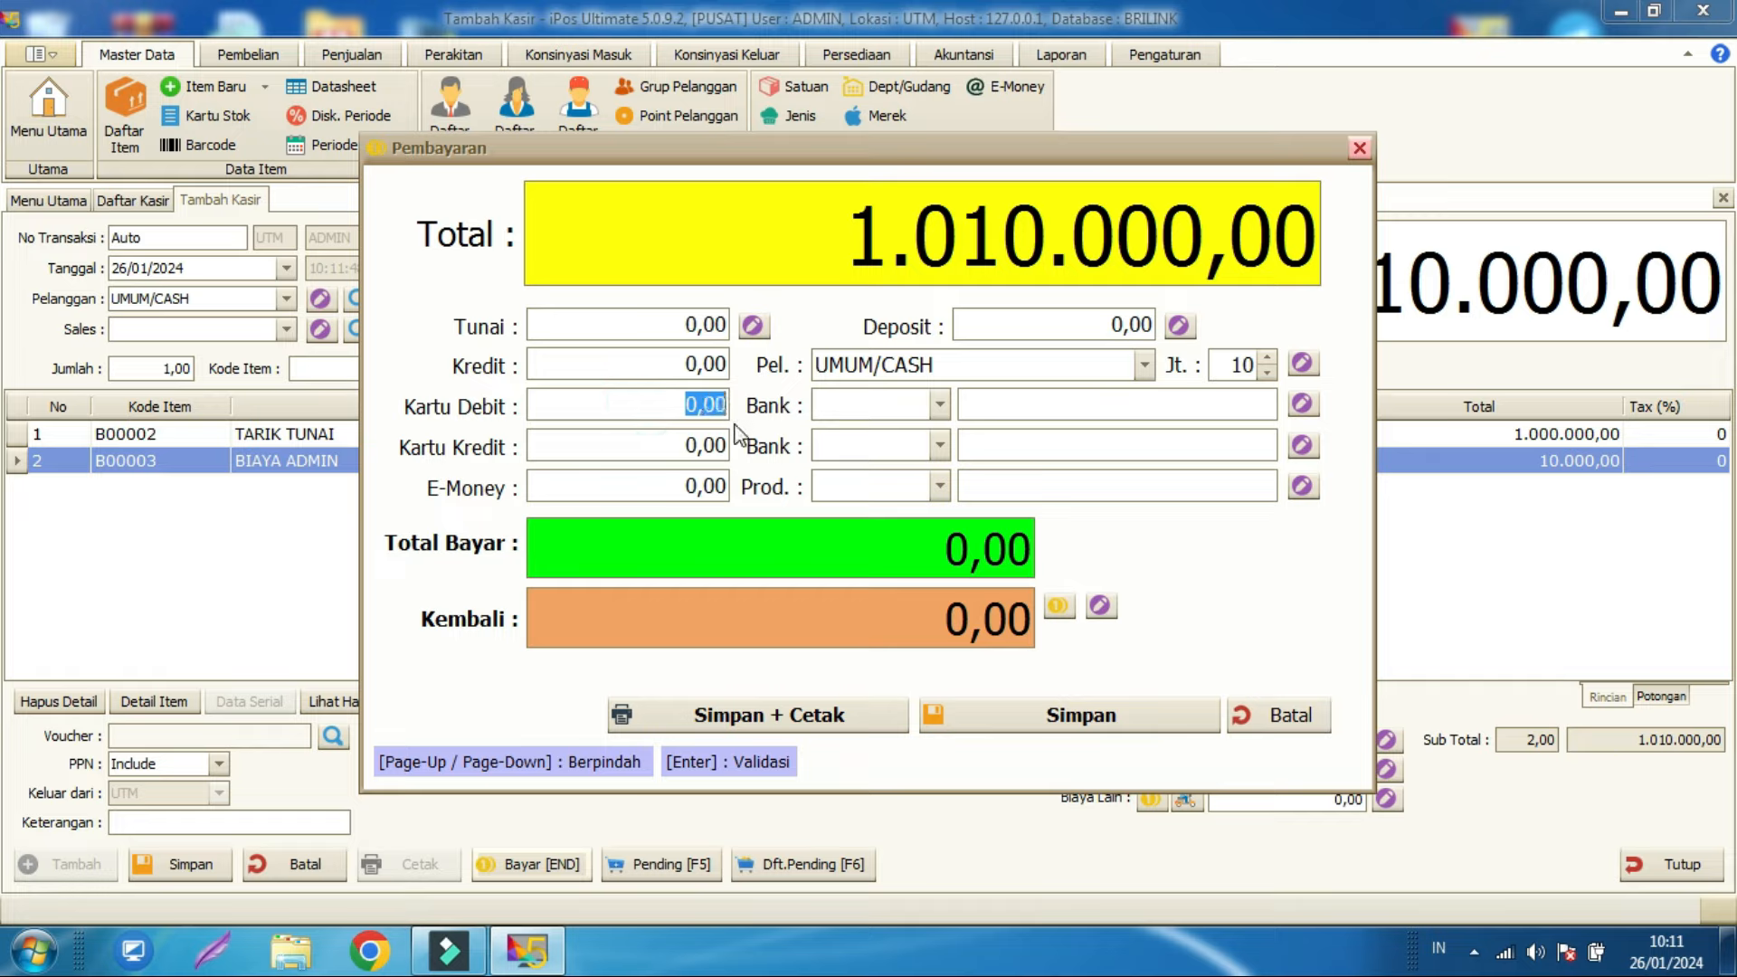
text(1010000)
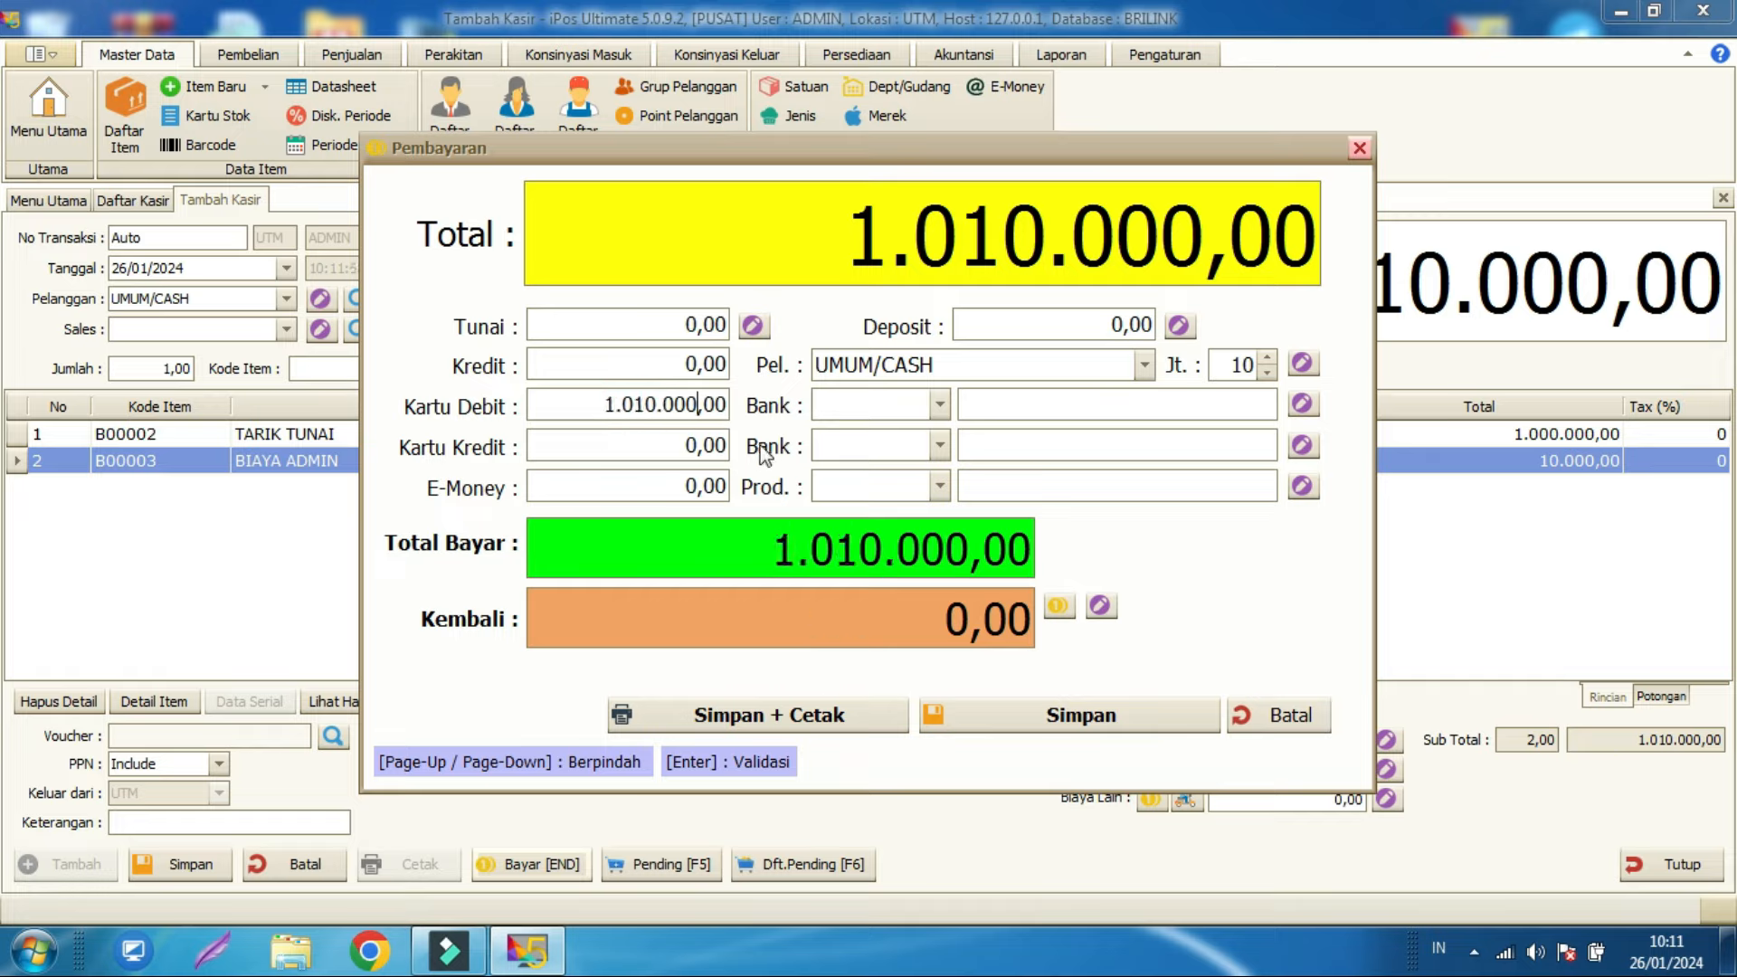
click(939, 404)
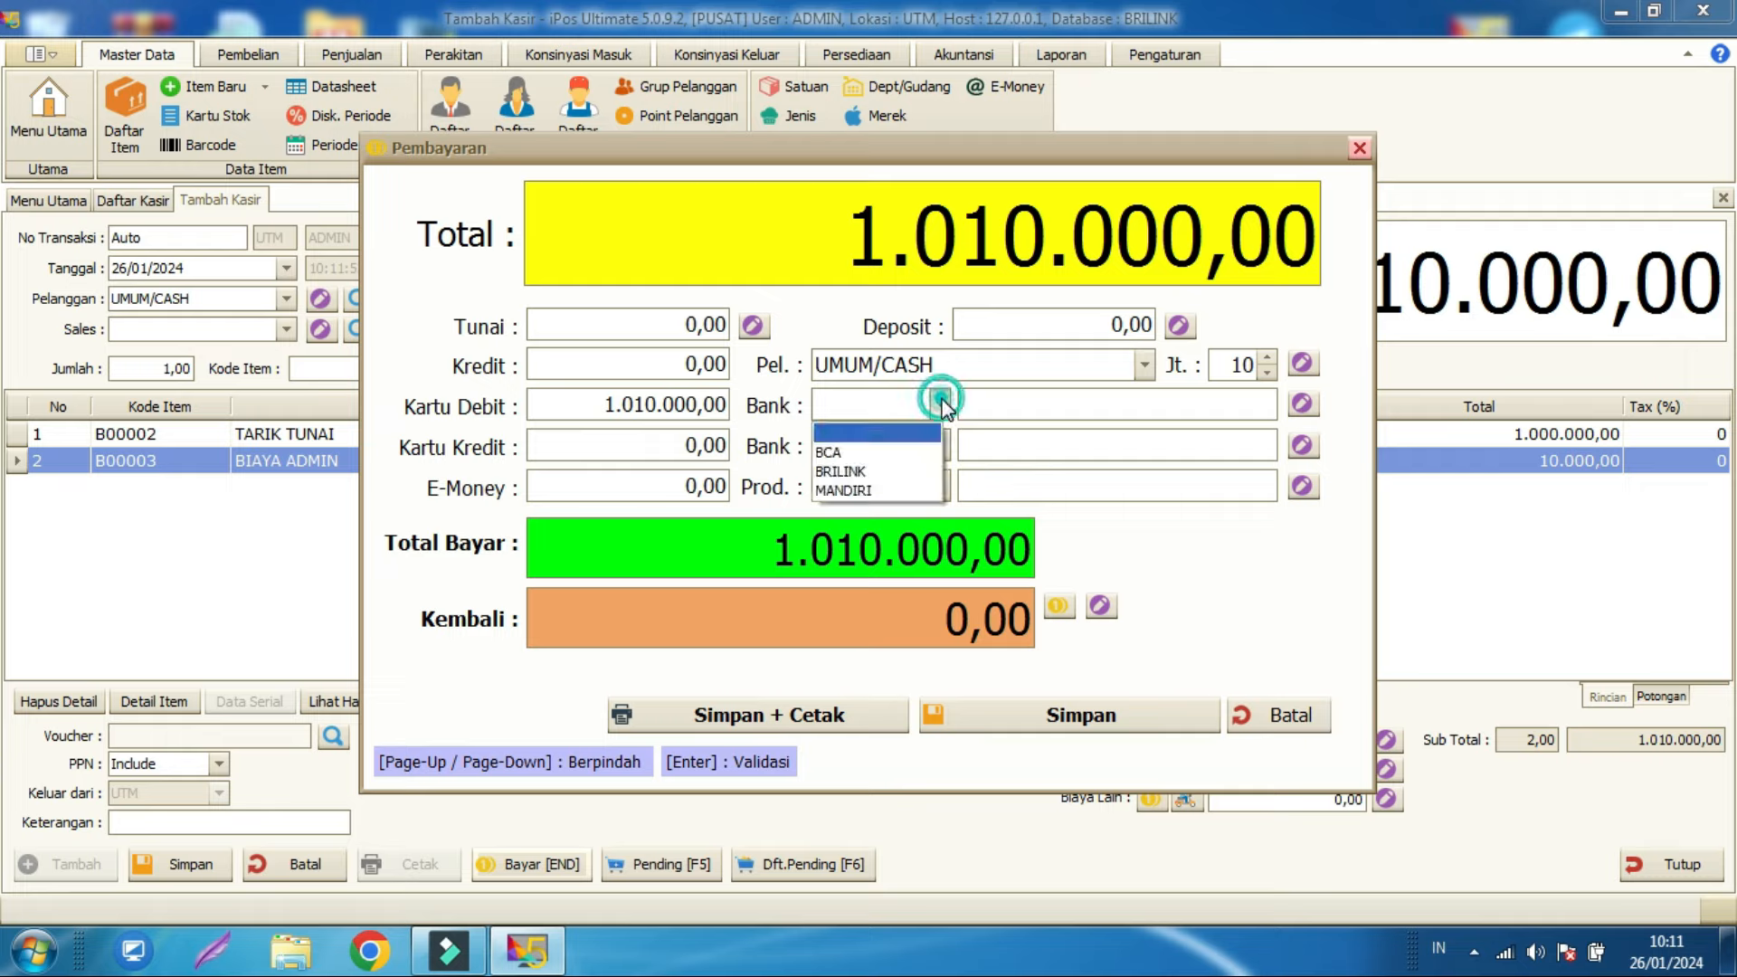
click(866, 471)
Step: Confirm 1-1122 SALDO BRILINK as the debit card payment account and save the payment
click(1304, 406)
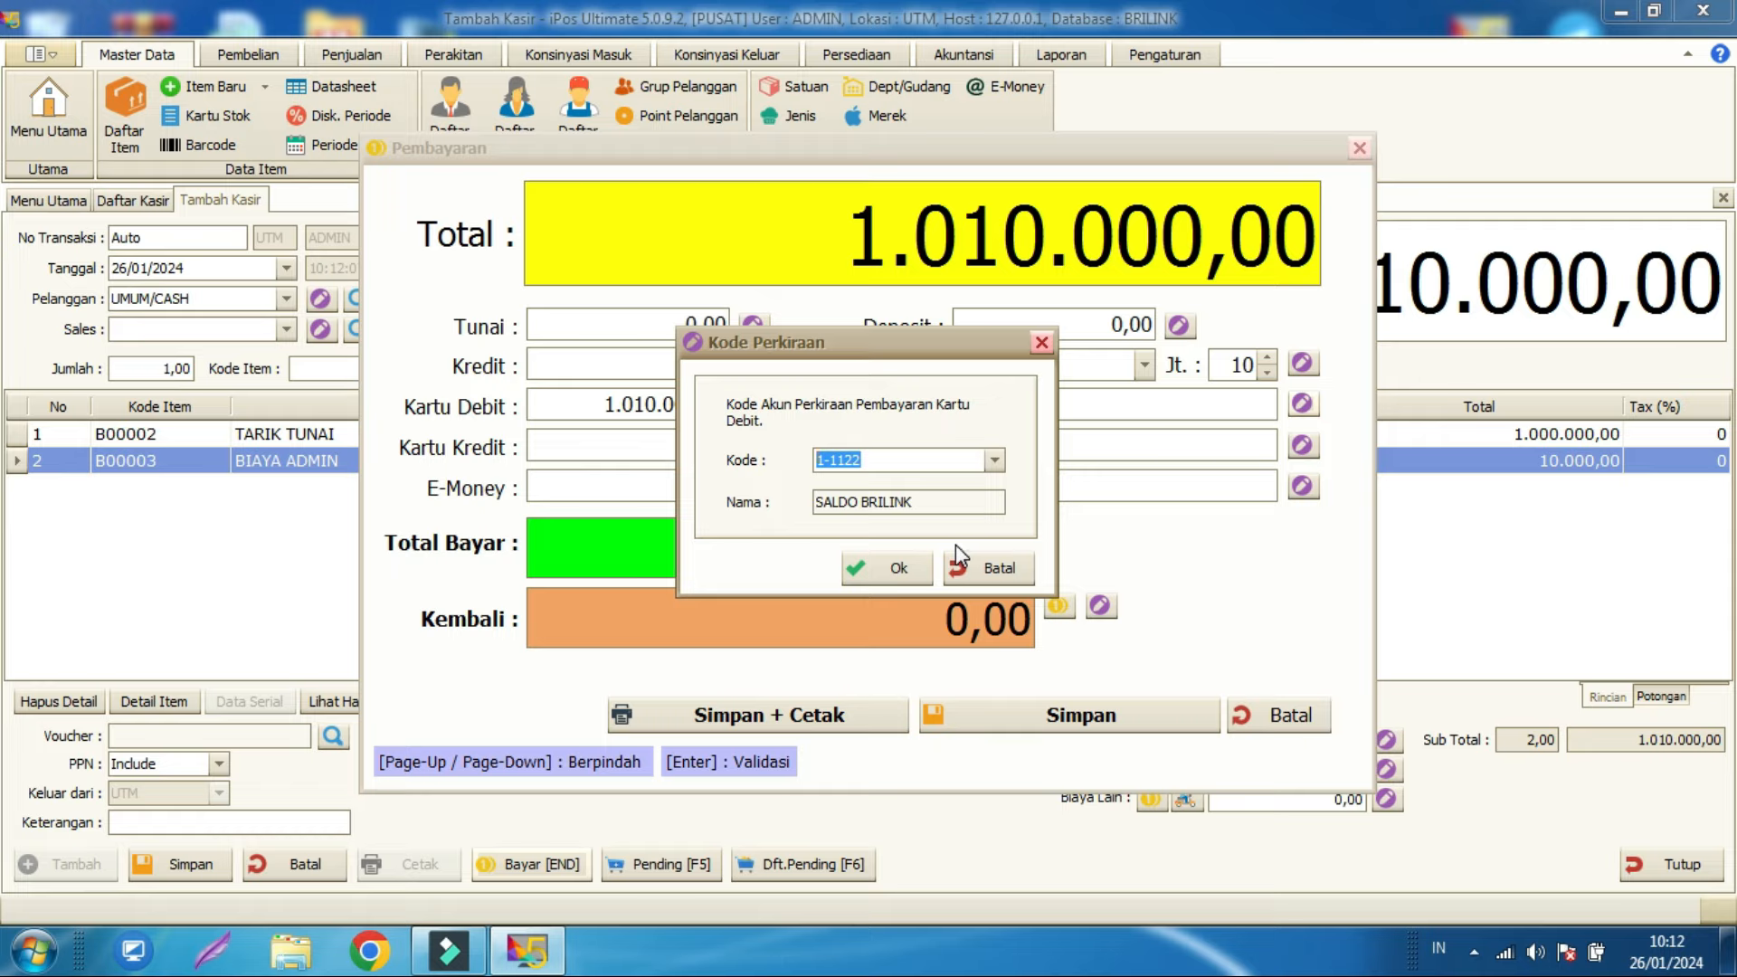
click(891, 570)
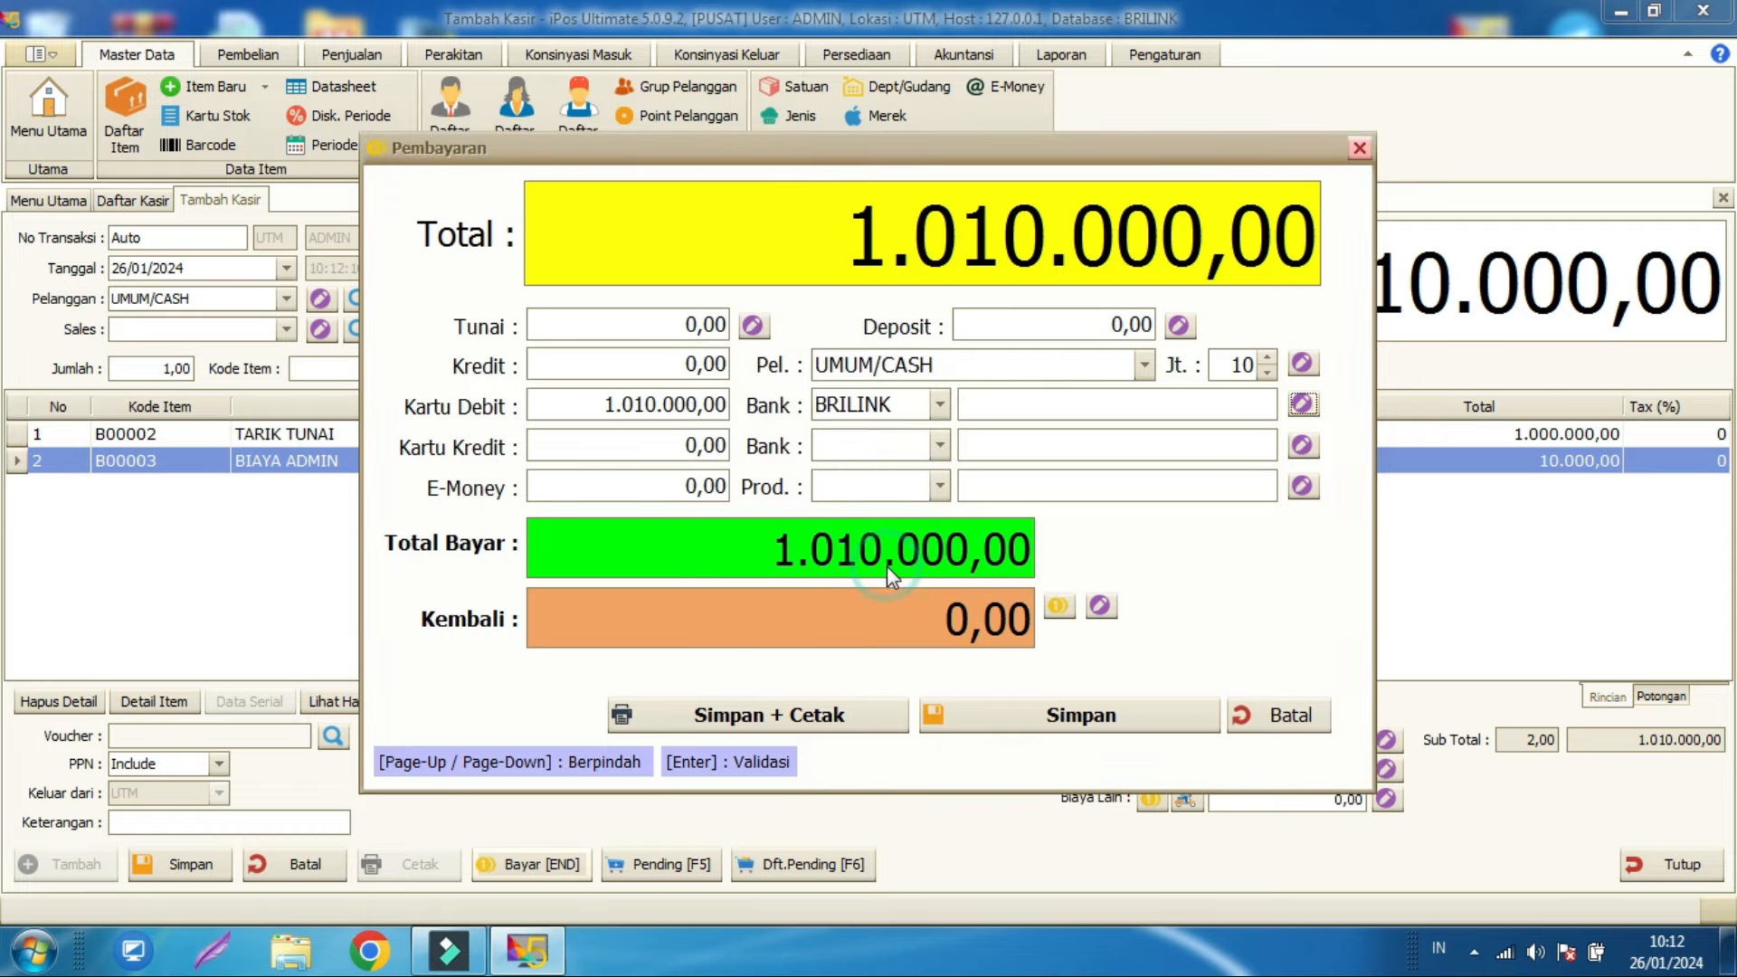
click(1037, 719)
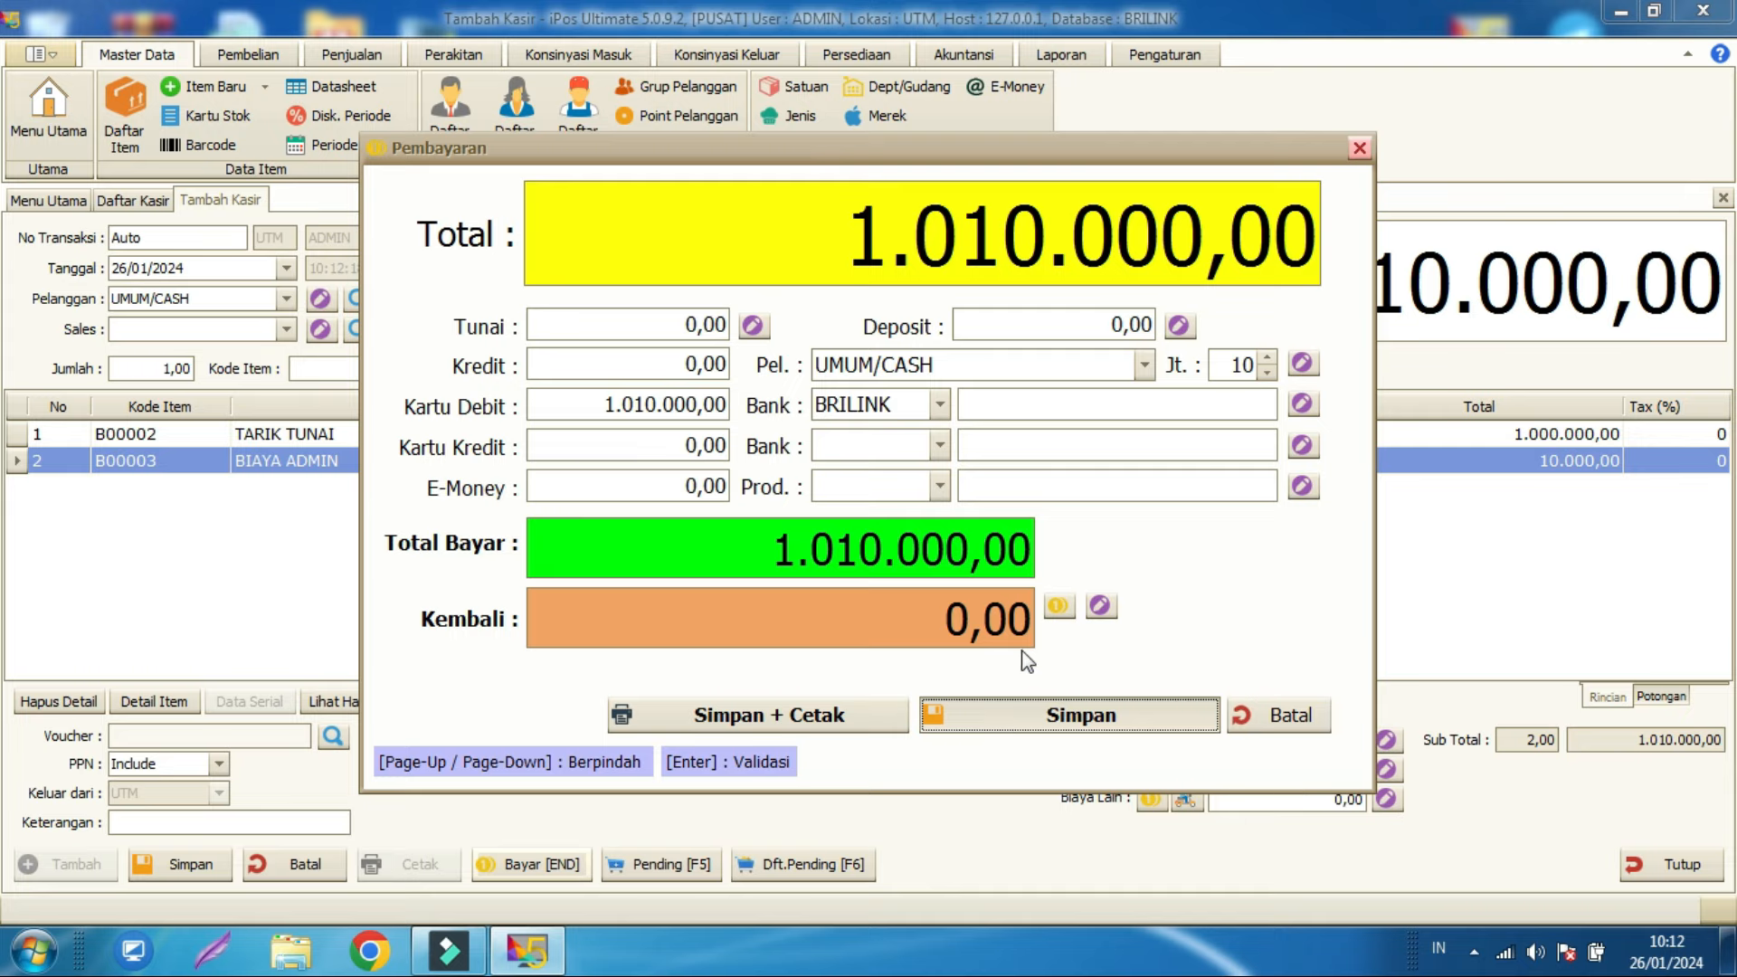
click(1029, 715)
click(1034, 718)
click(805, 586)
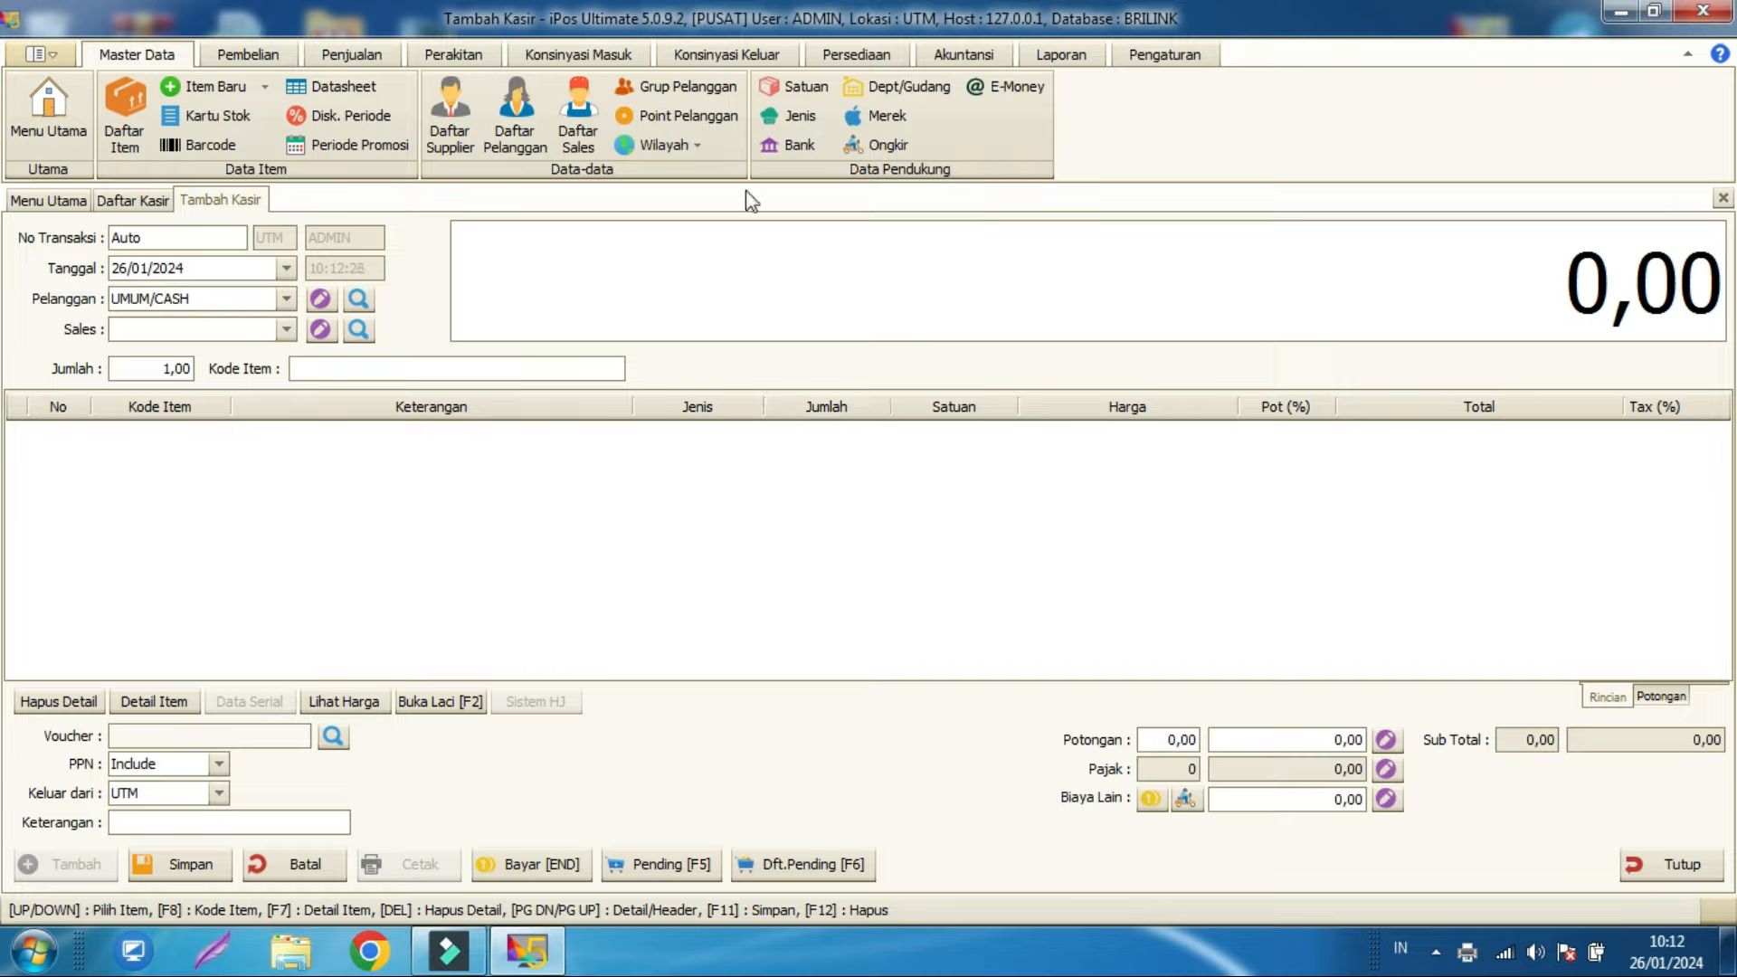
Step: Start a new cash-out (Kas Keluar) entry with 1-1110 KAS KECIL as the source account
click(968, 53)
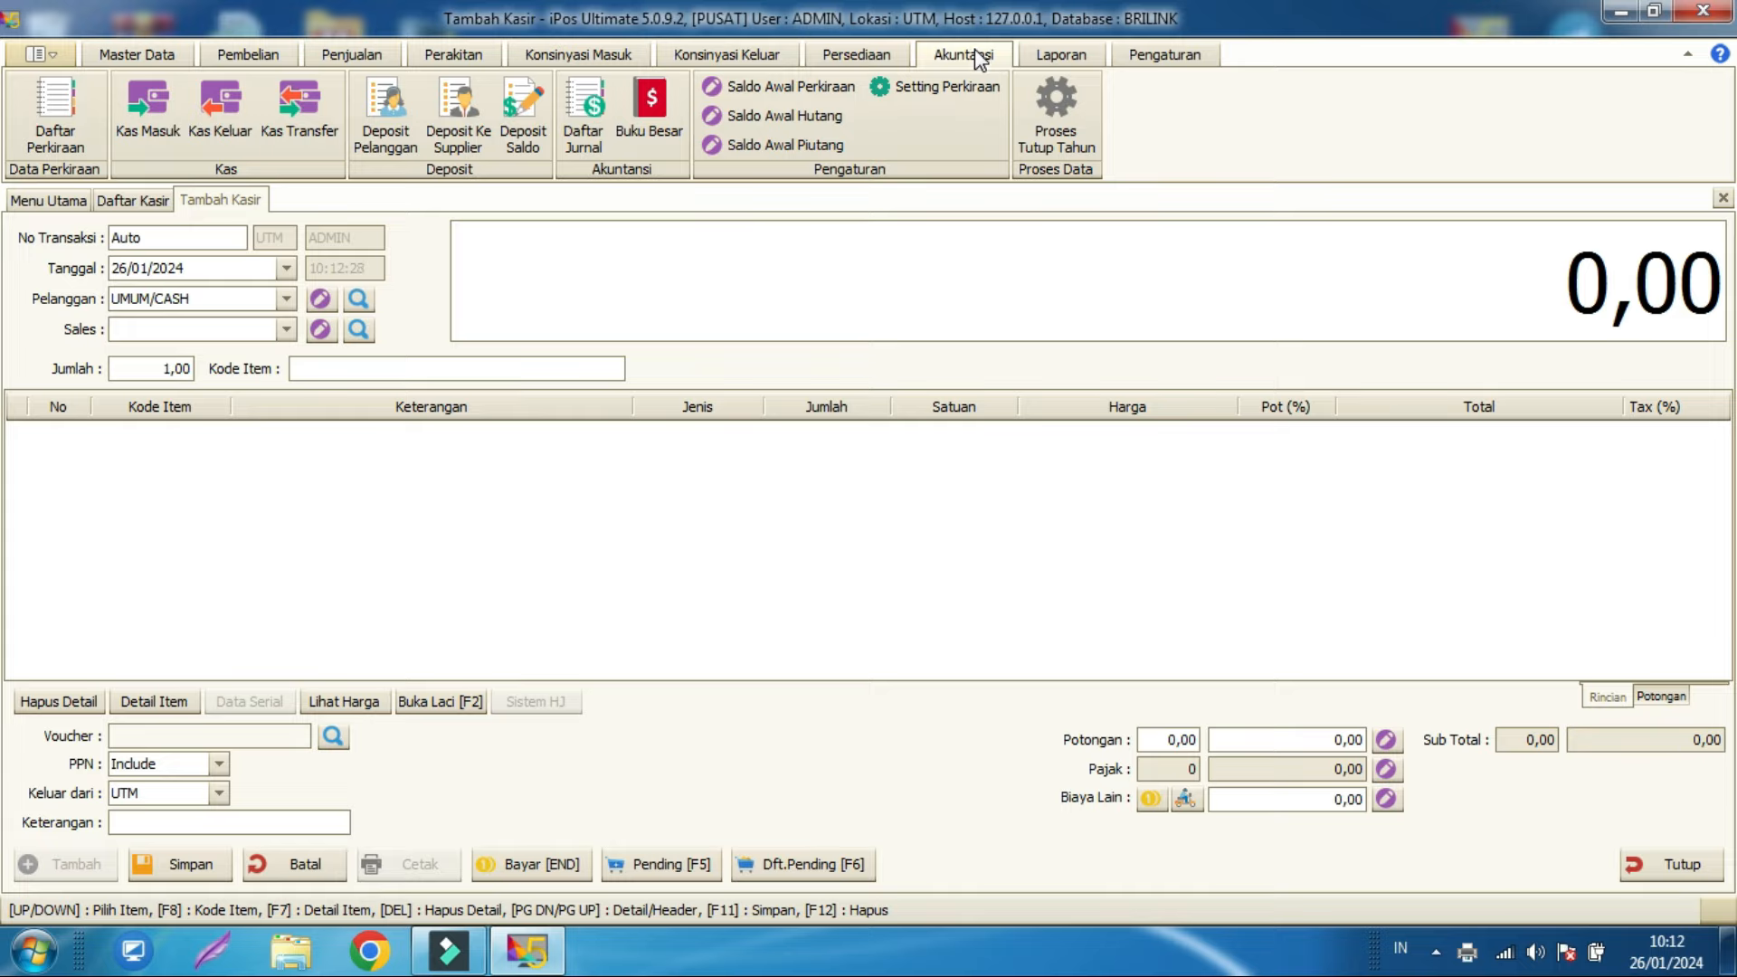
click(217, 117)
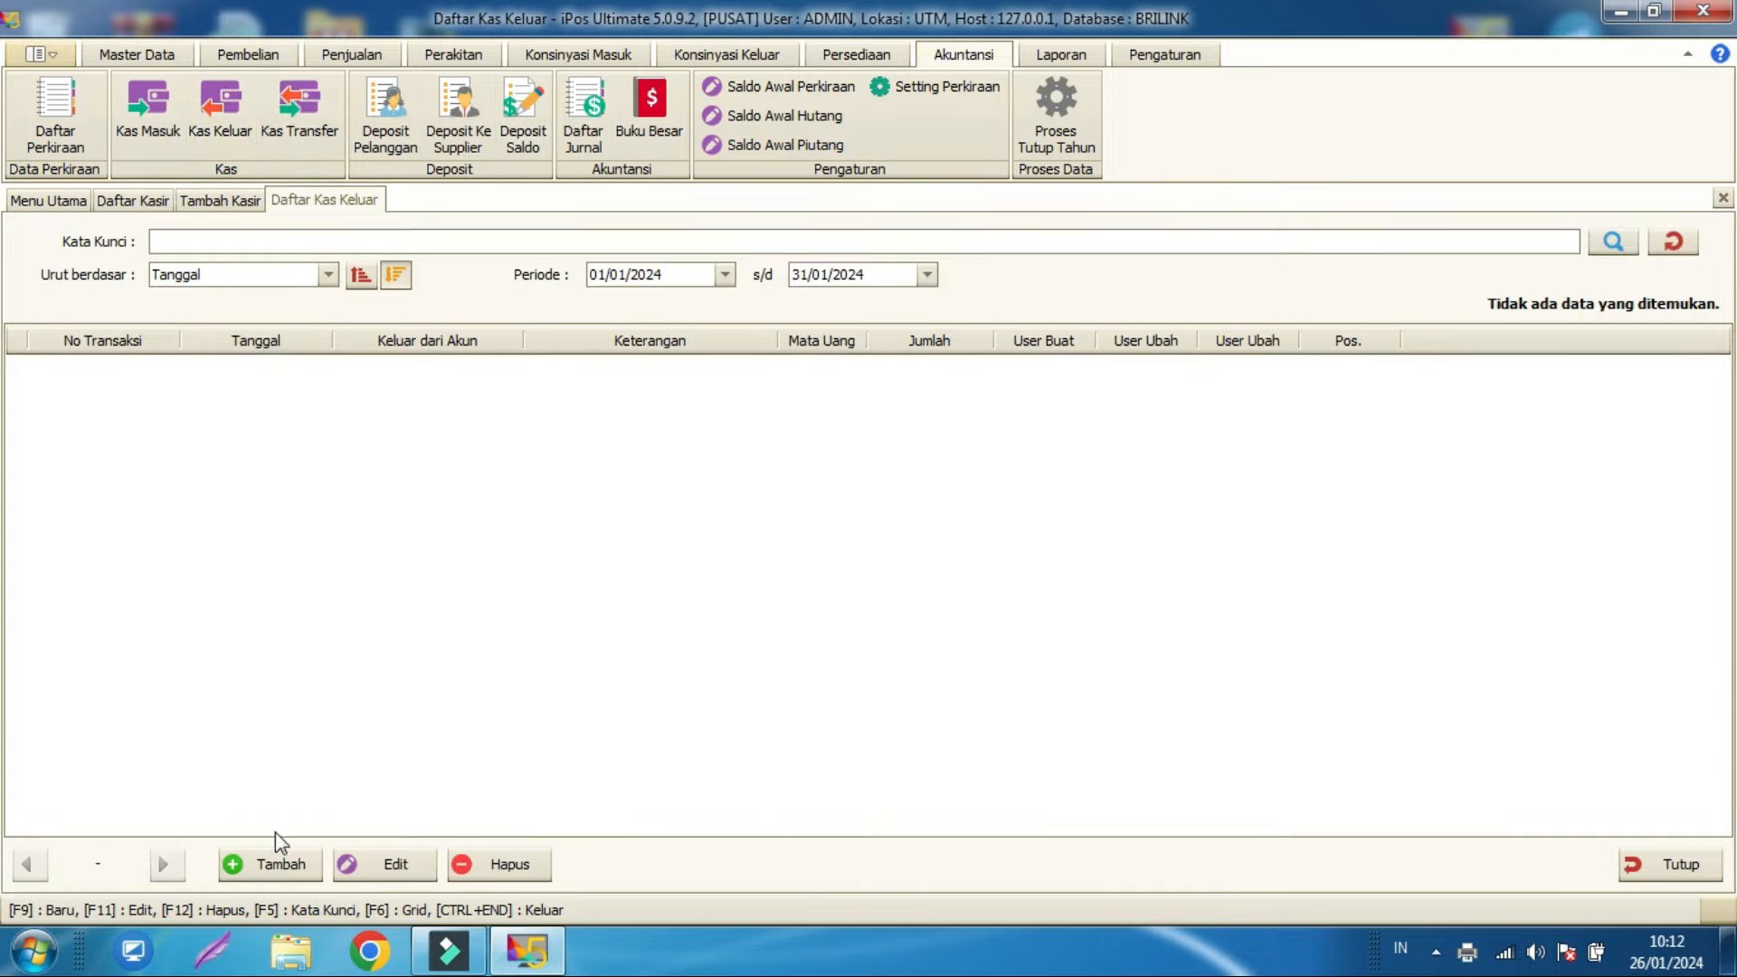
click(262, 861)
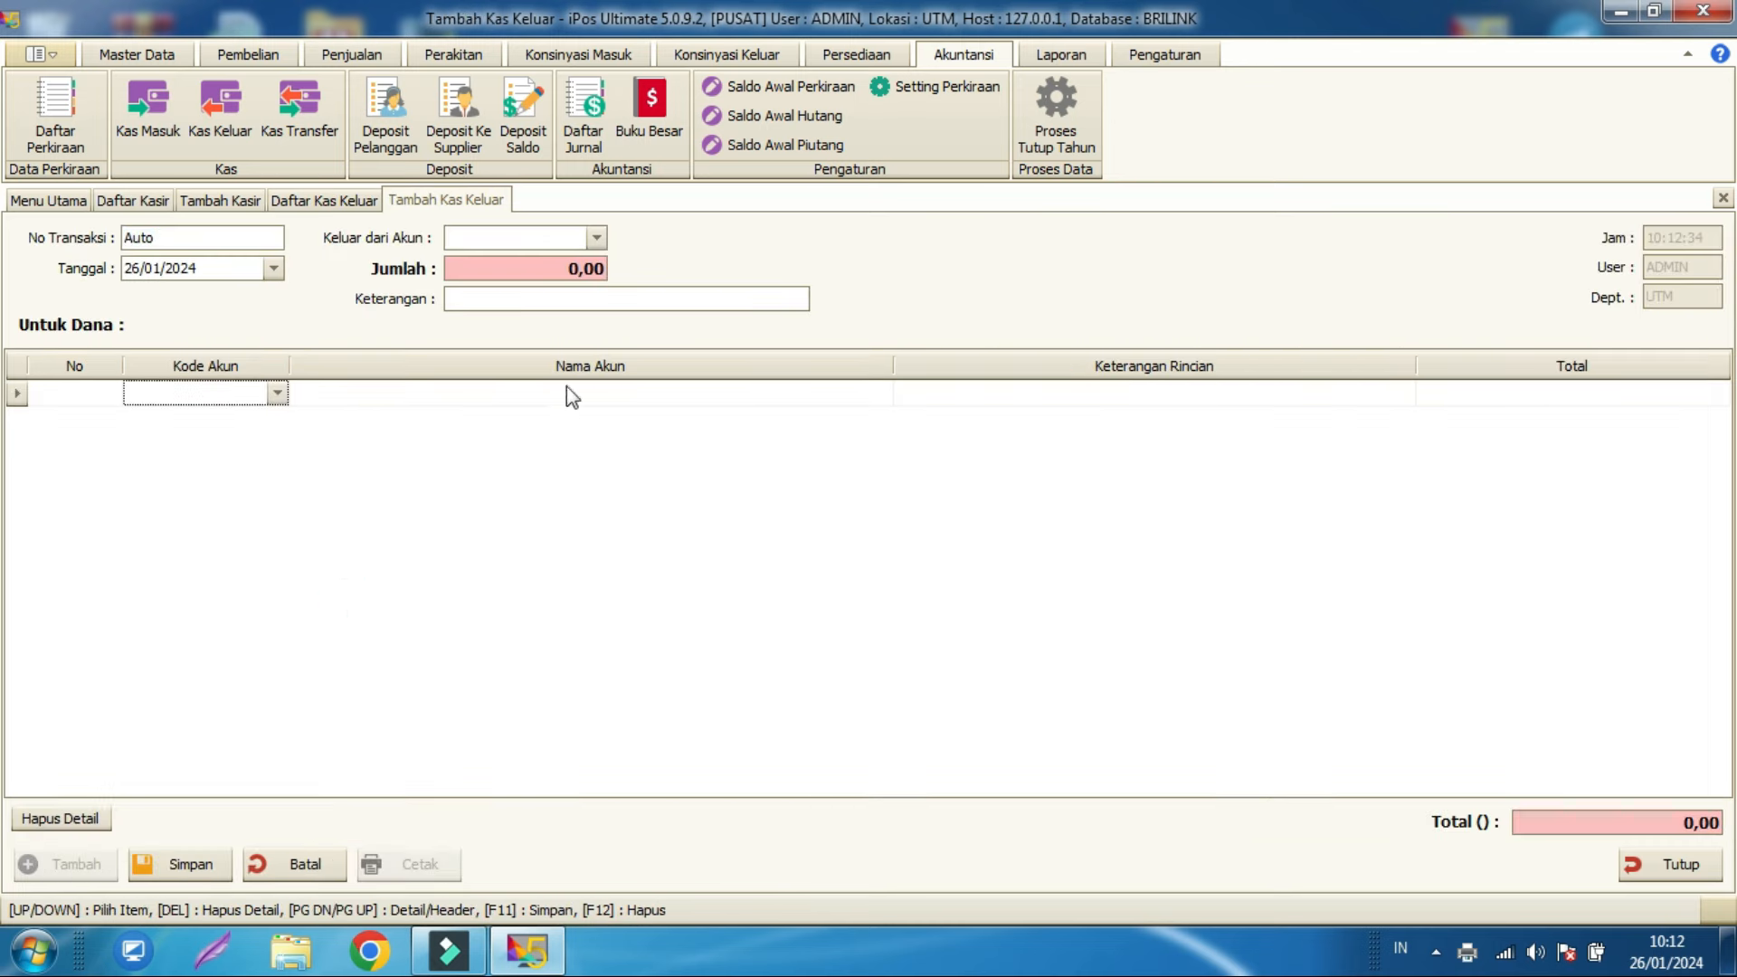
click(597, 238)
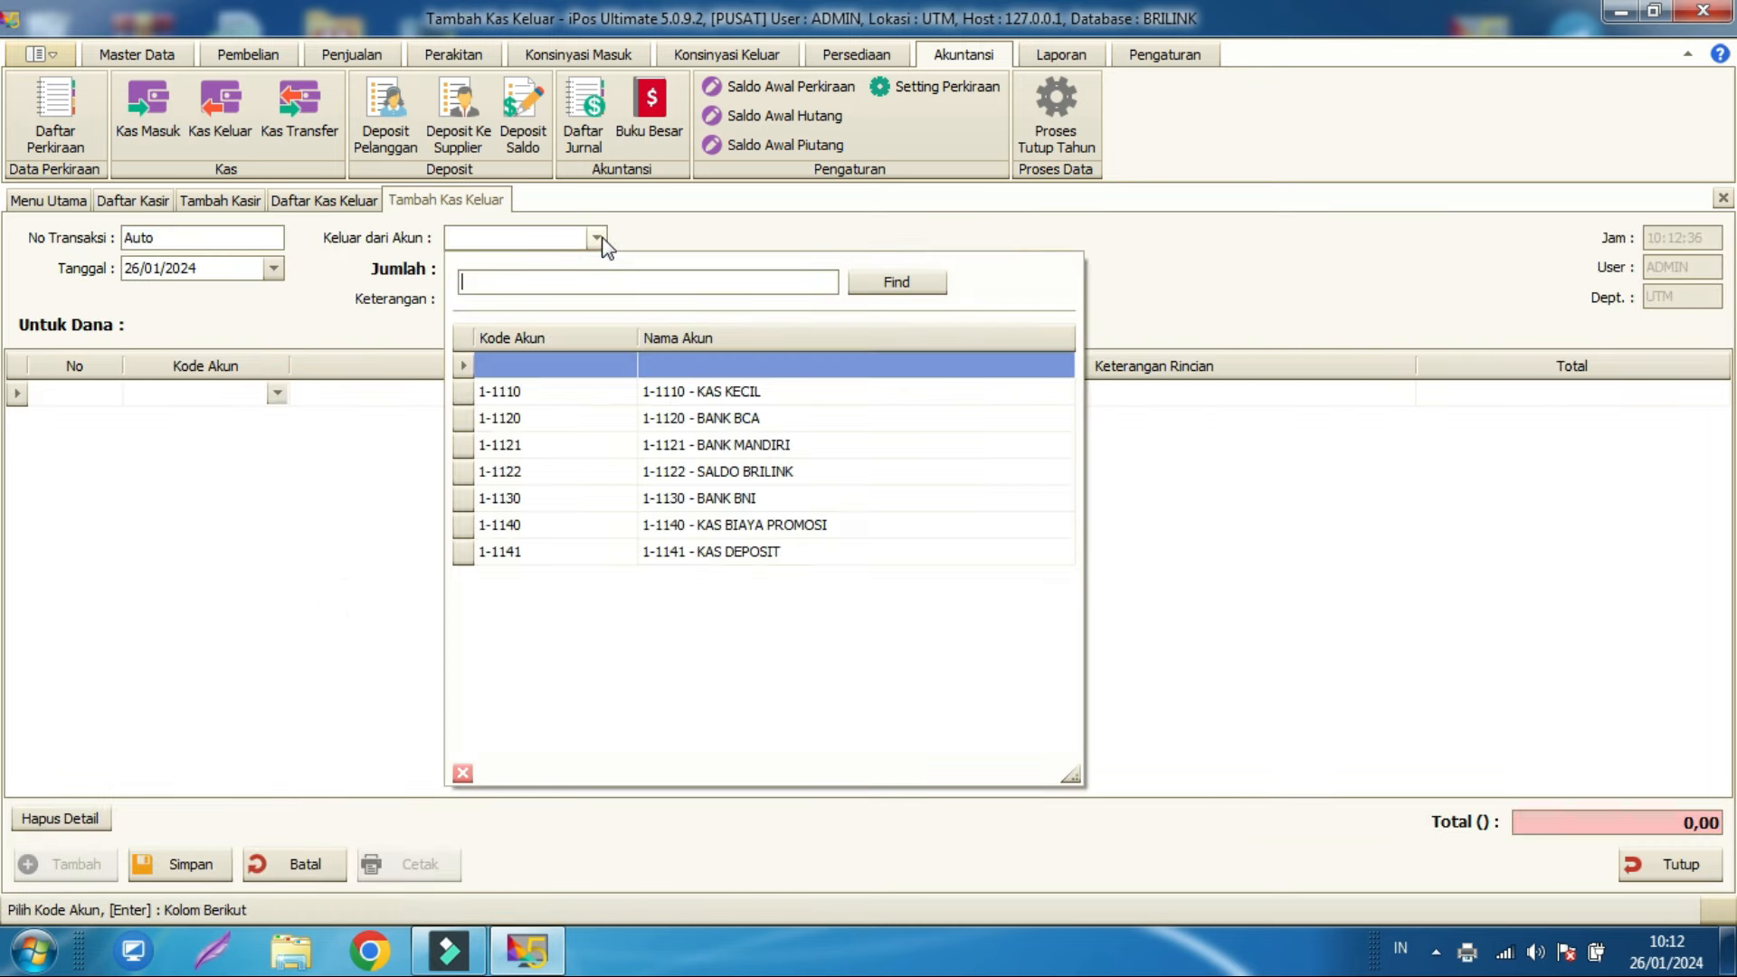
double_click(667, 402)
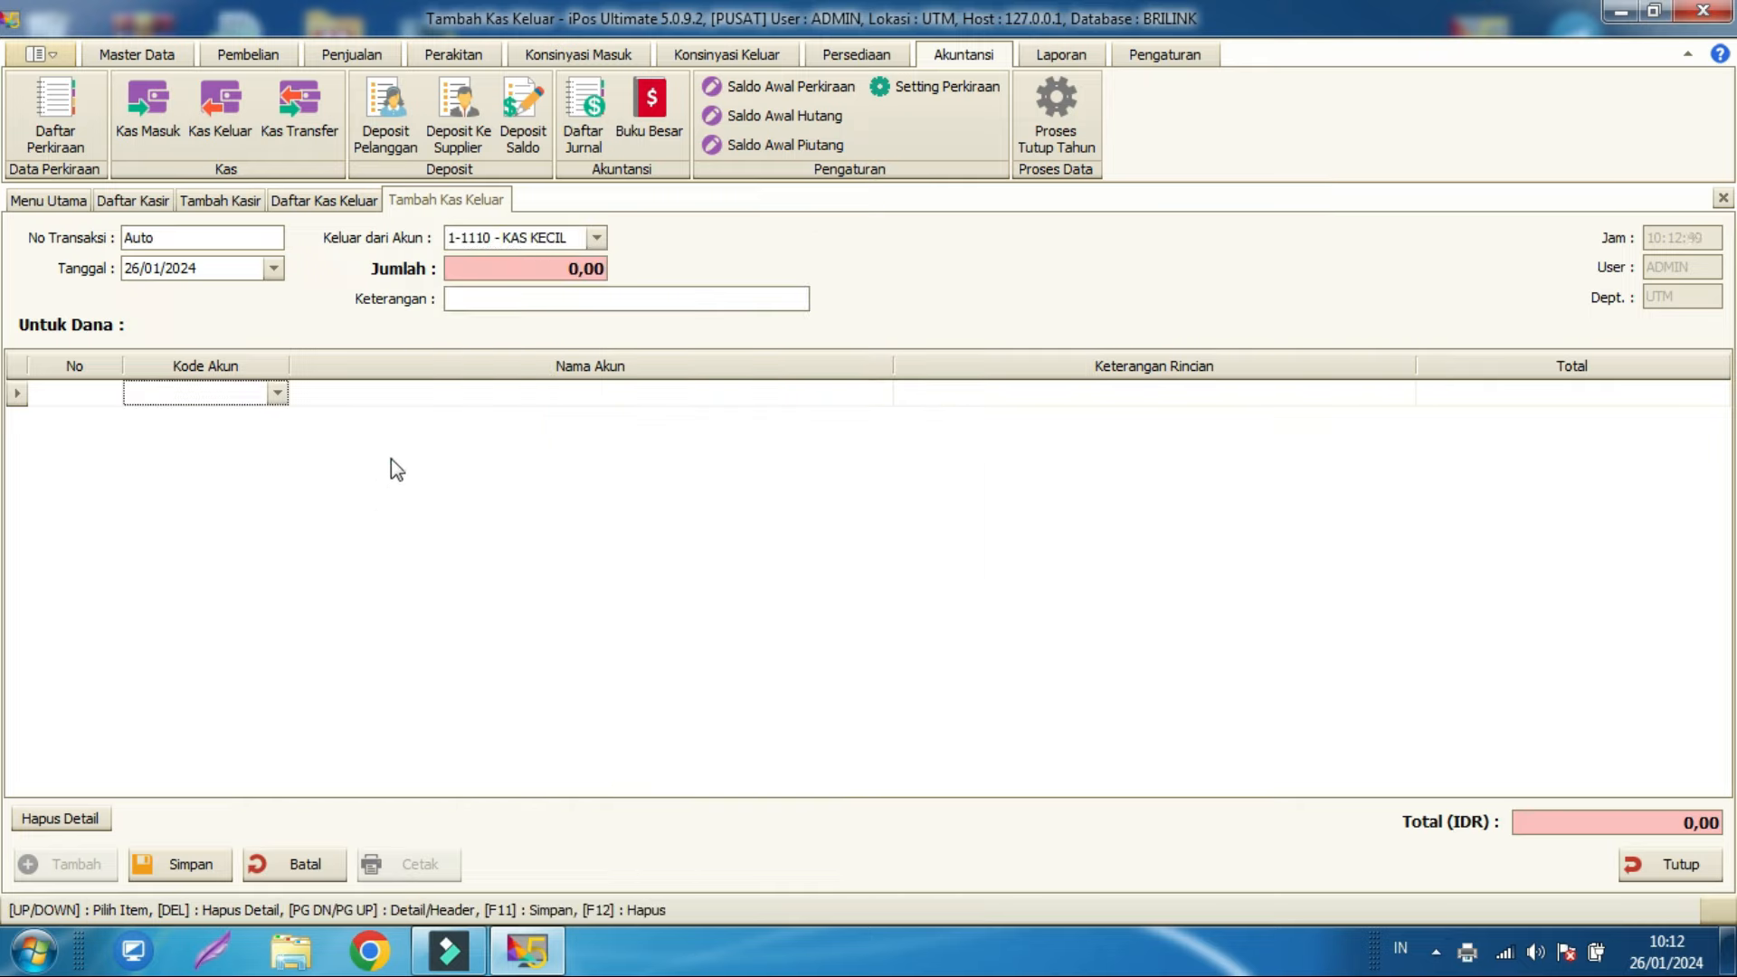
Step: Search the account codes of the first detail line for "6" and look through the expense accounts
click(276, 394)
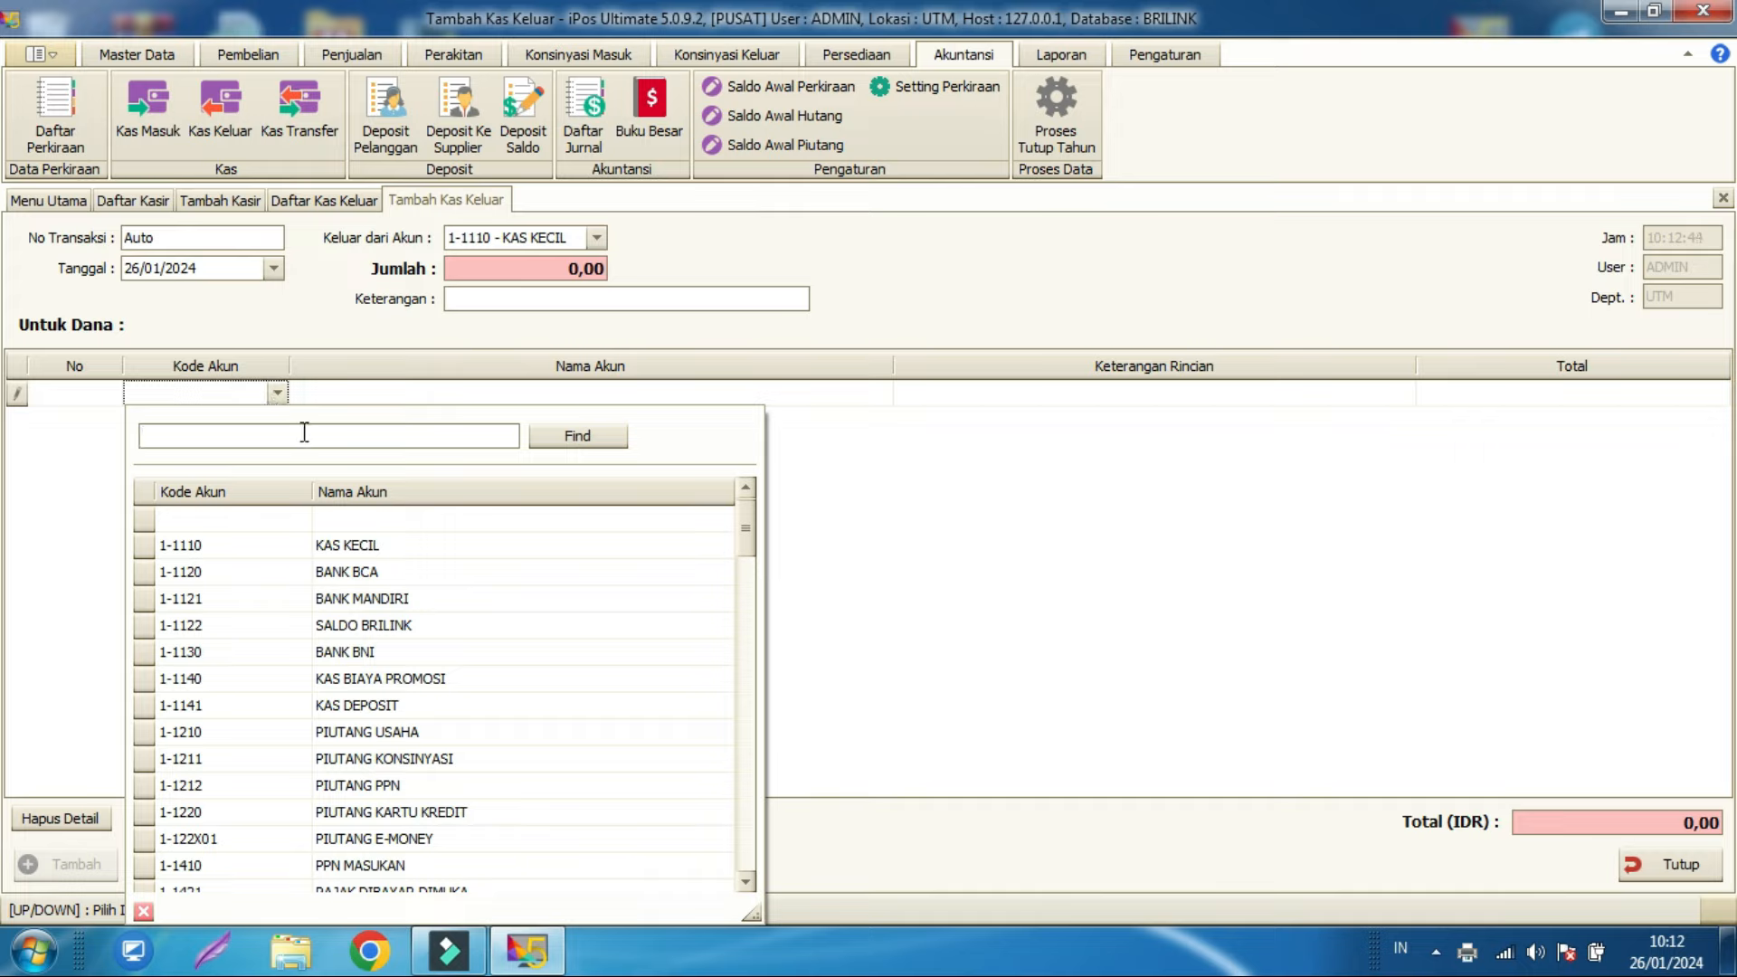
click(511, 606)
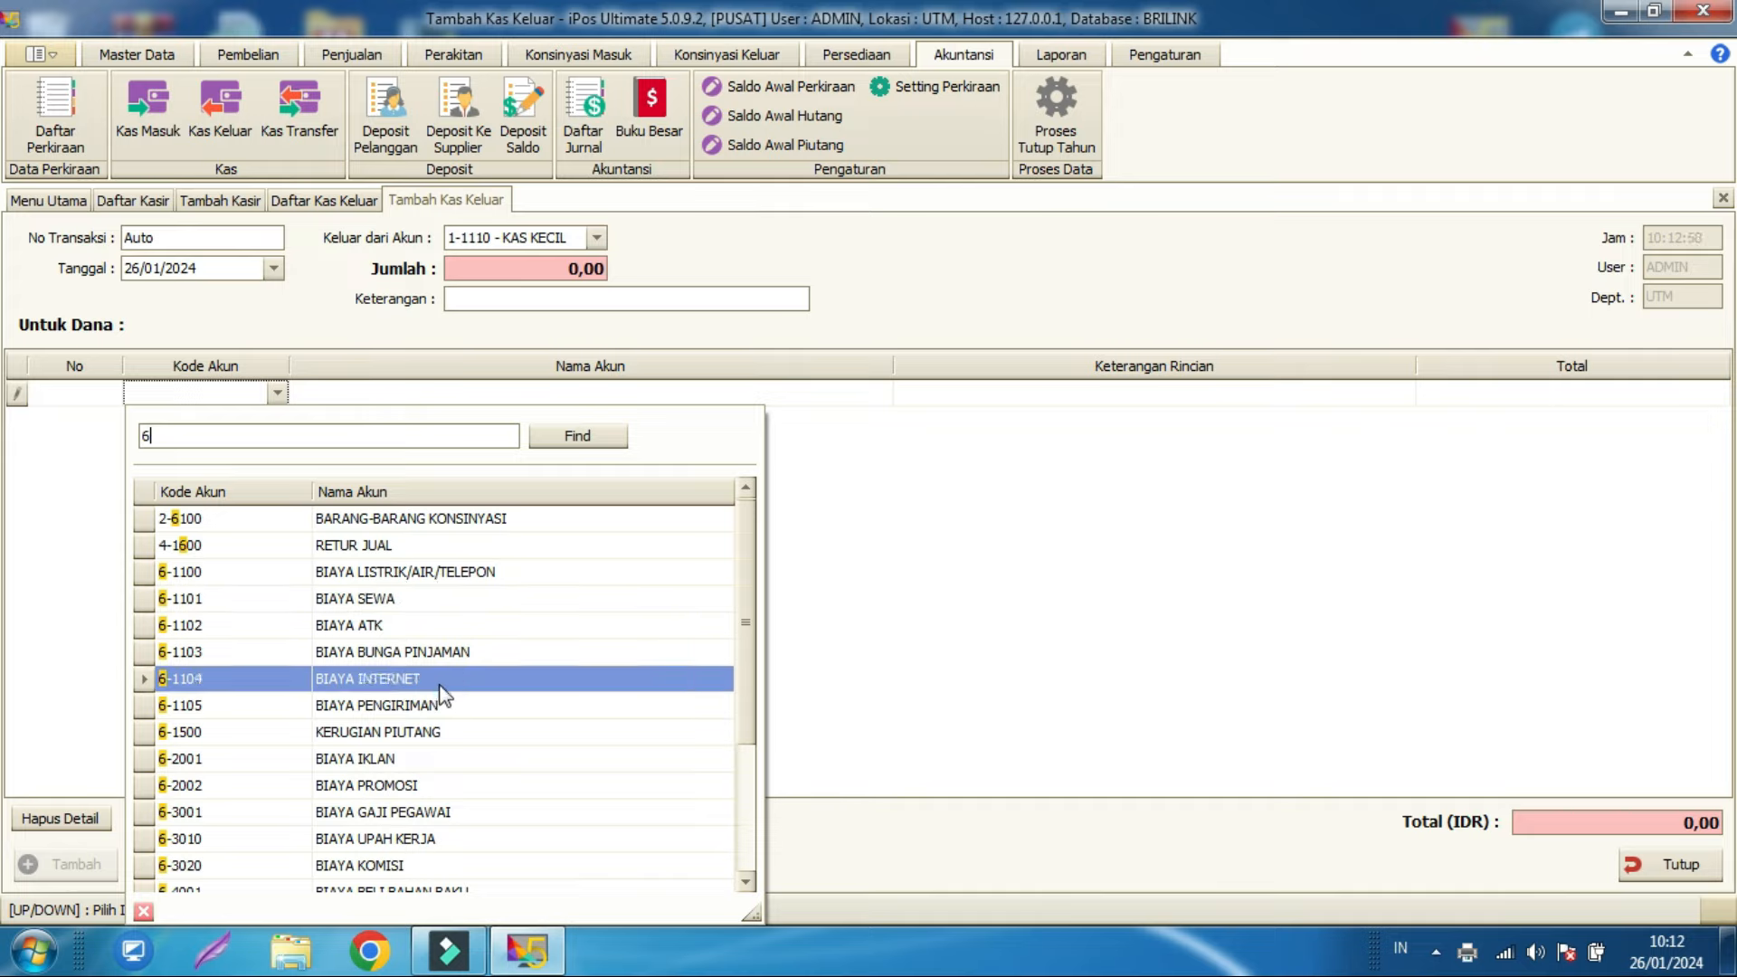
scroll(434, 751, down, 2)
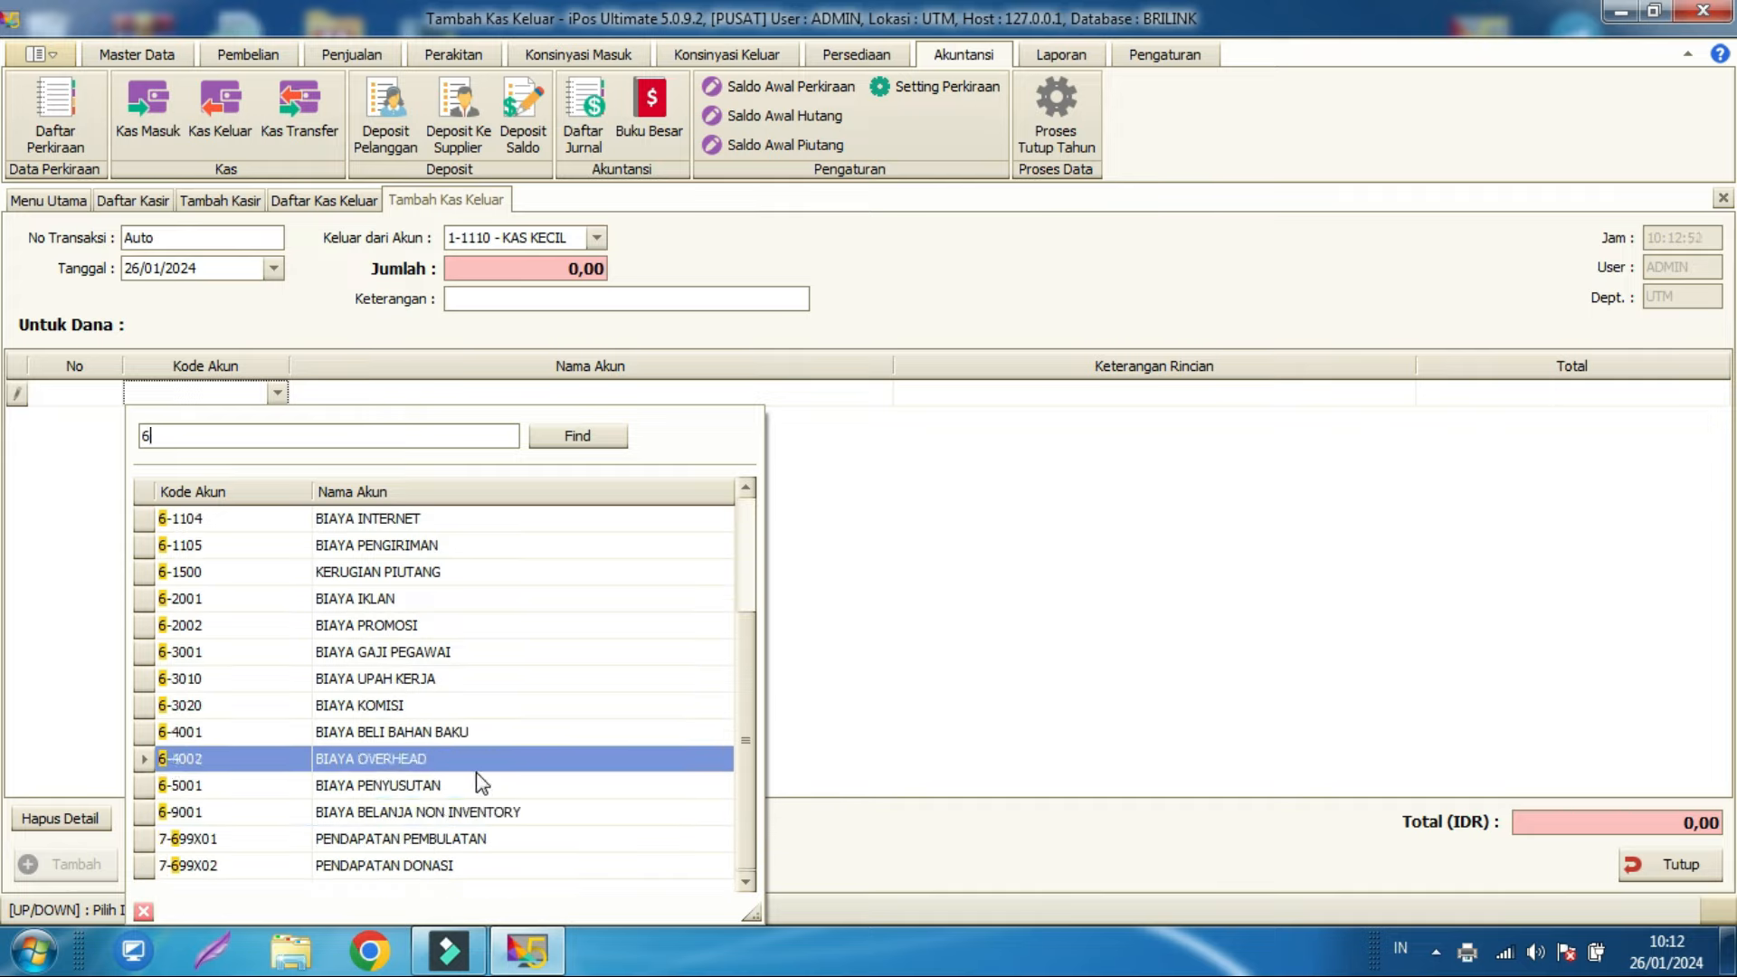
scroll(478, 787, up, 2)
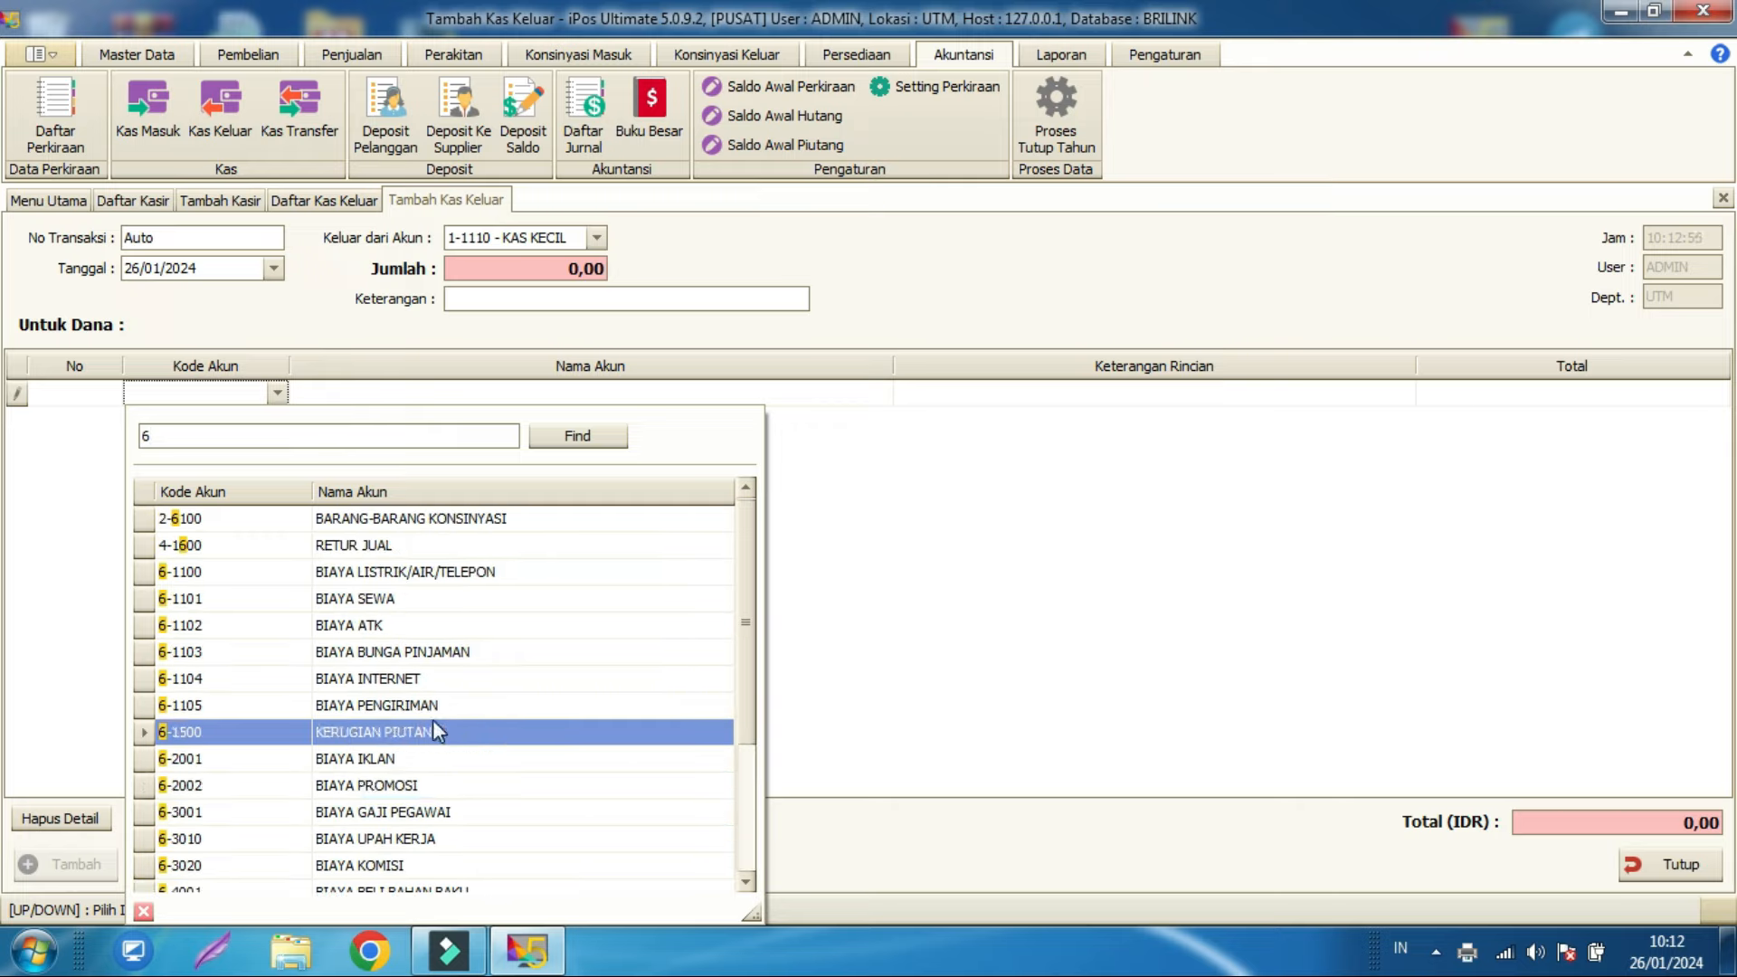
Step: Open the Biaya group in the chart of accounts and start a new detail account under 6-1000 BIAYA UMUM
click(55, 113)
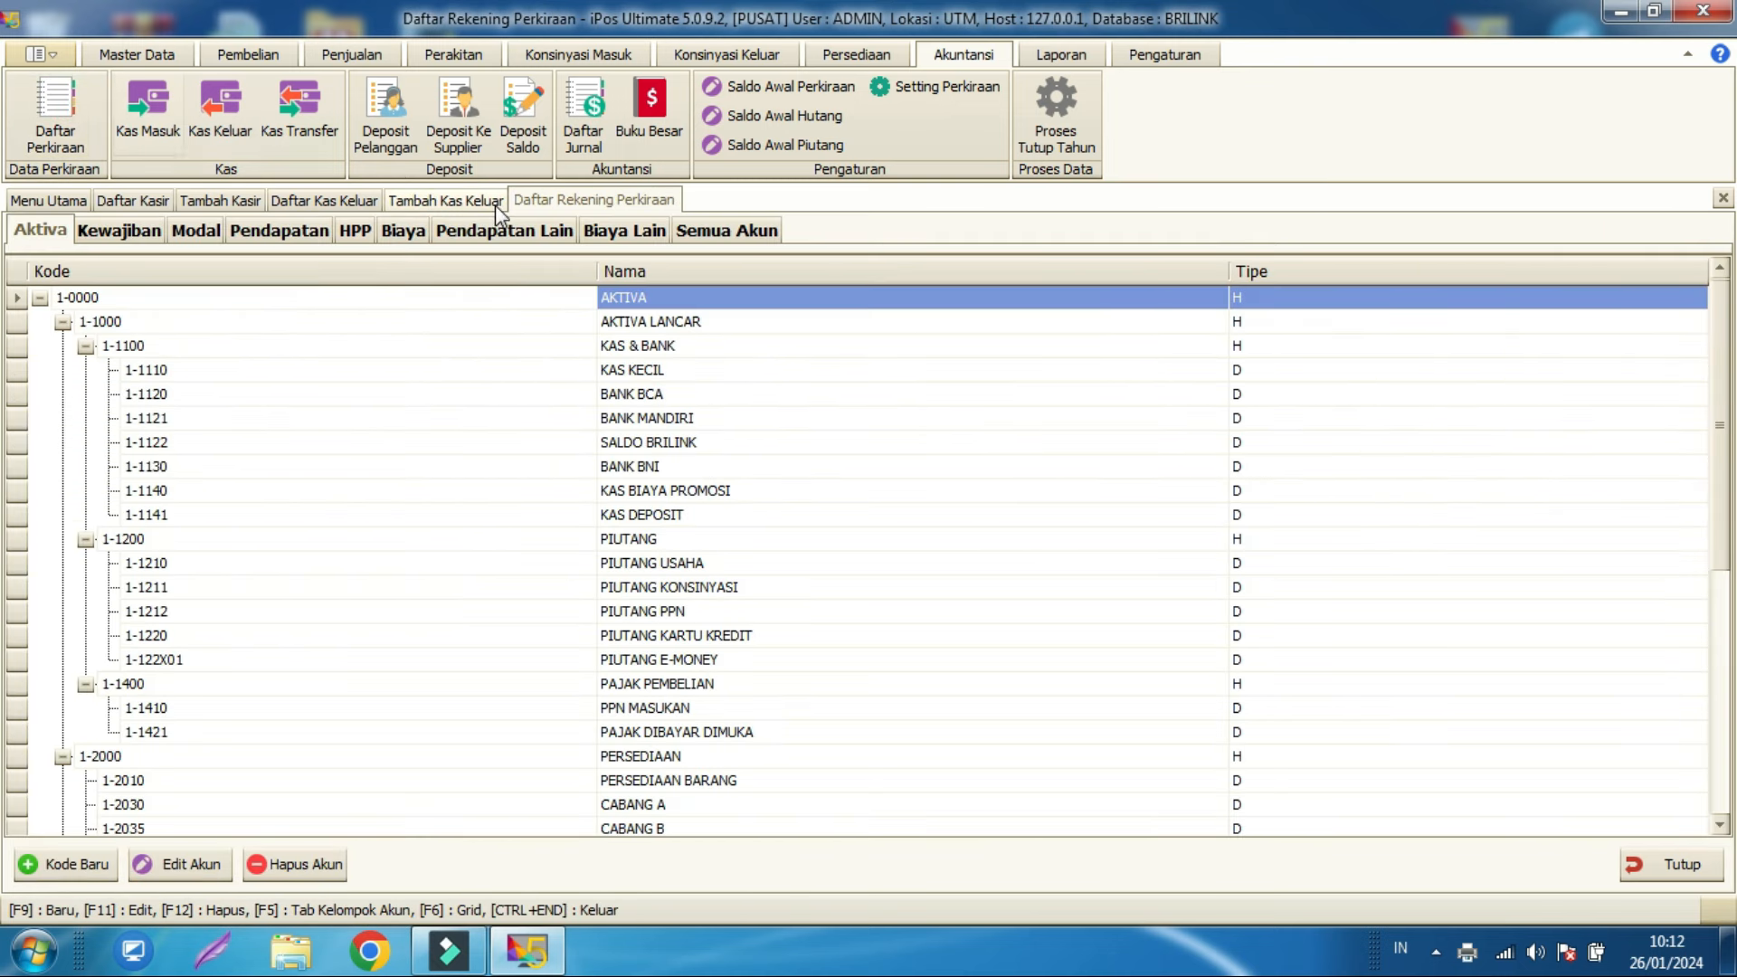
click(402, 229)
click(681, 378)
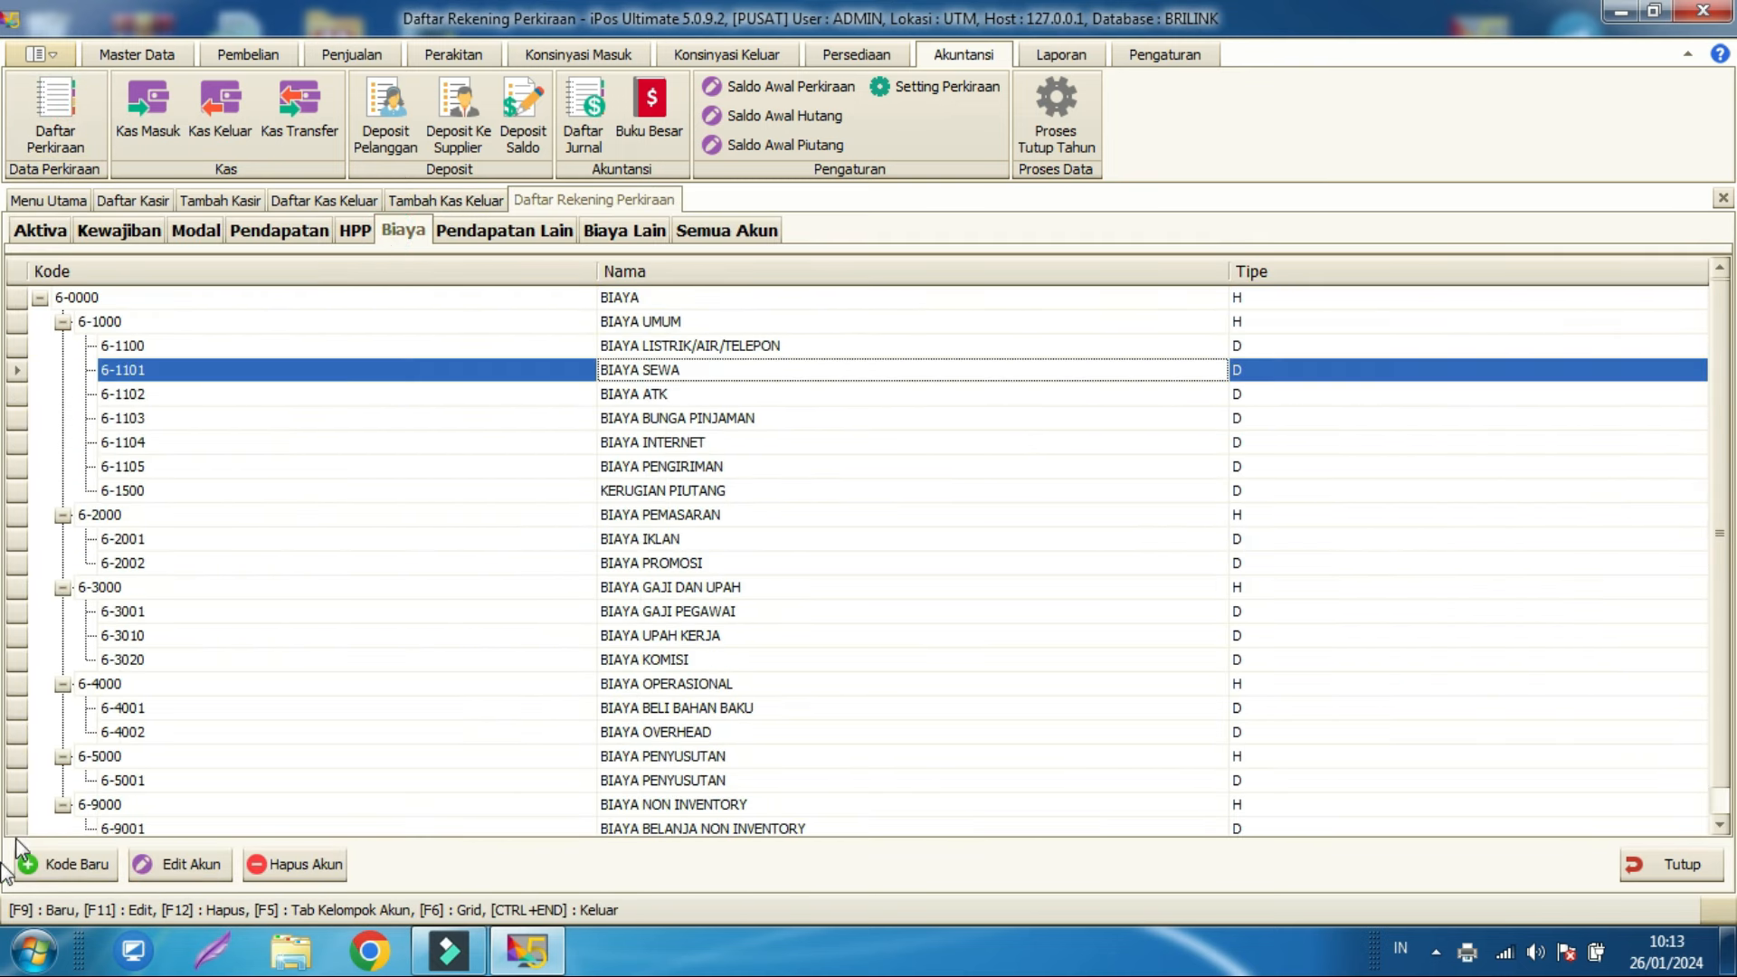
click(41, 864)
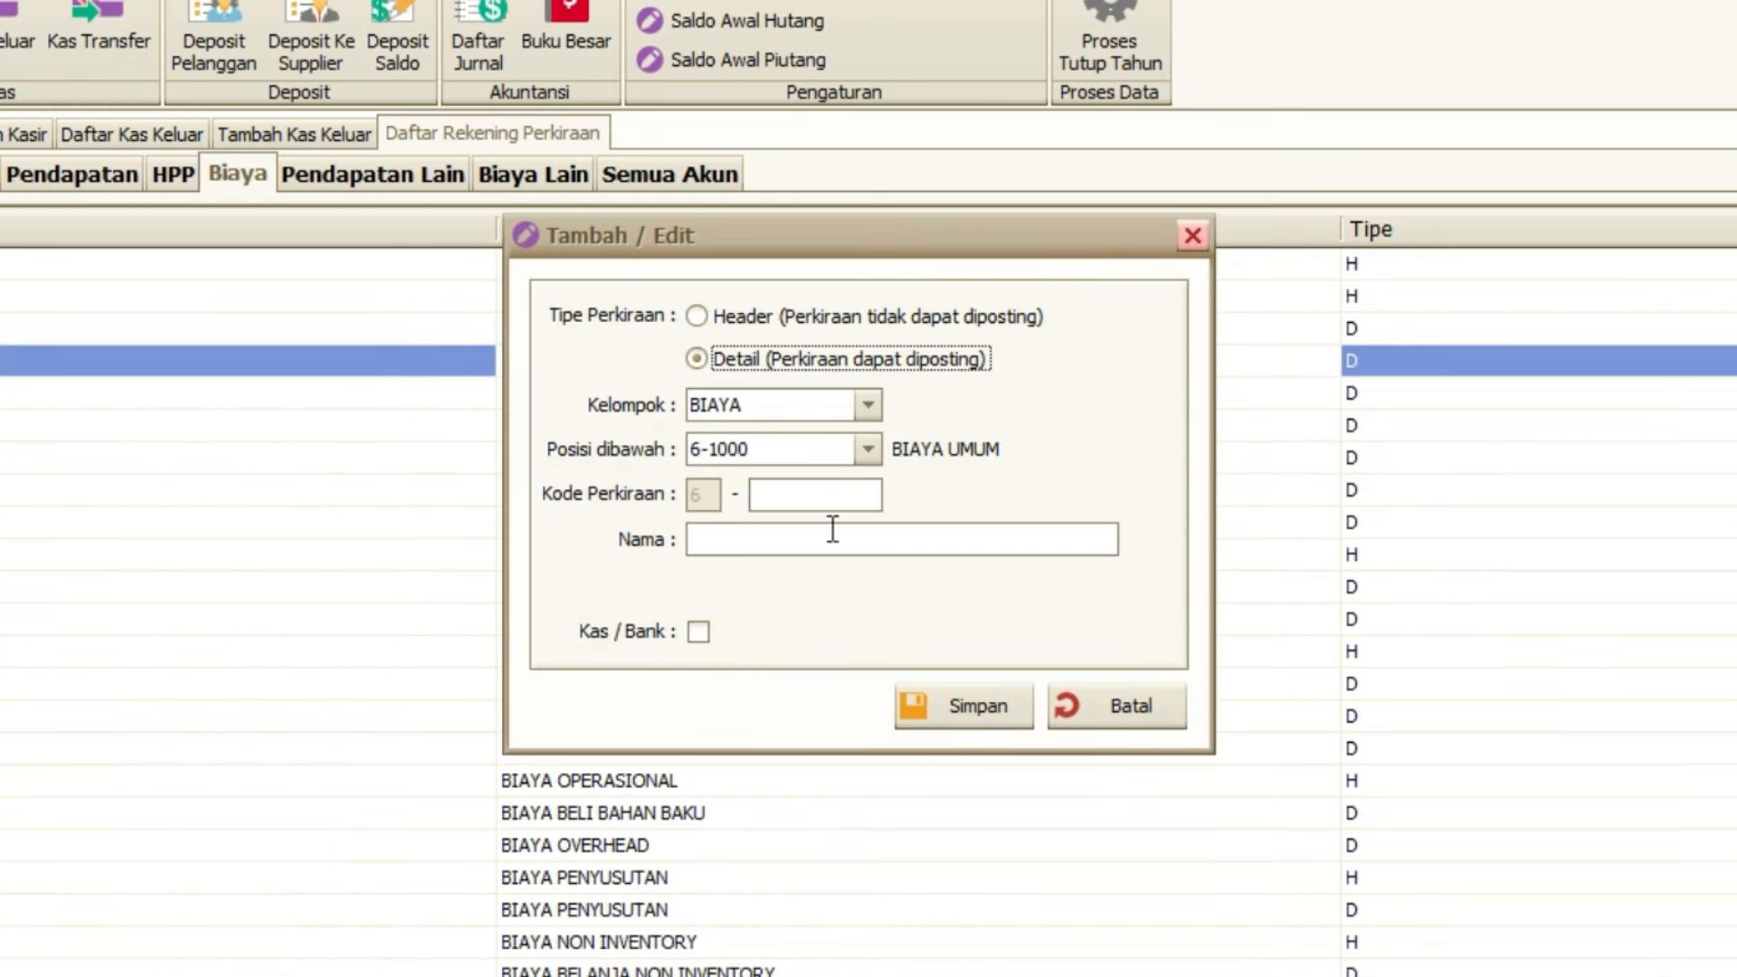
Step: Give the new account code 1106 and the name BIAYA TARIK TUNAI, save it, and close the chart of accounts
click(865, 494)
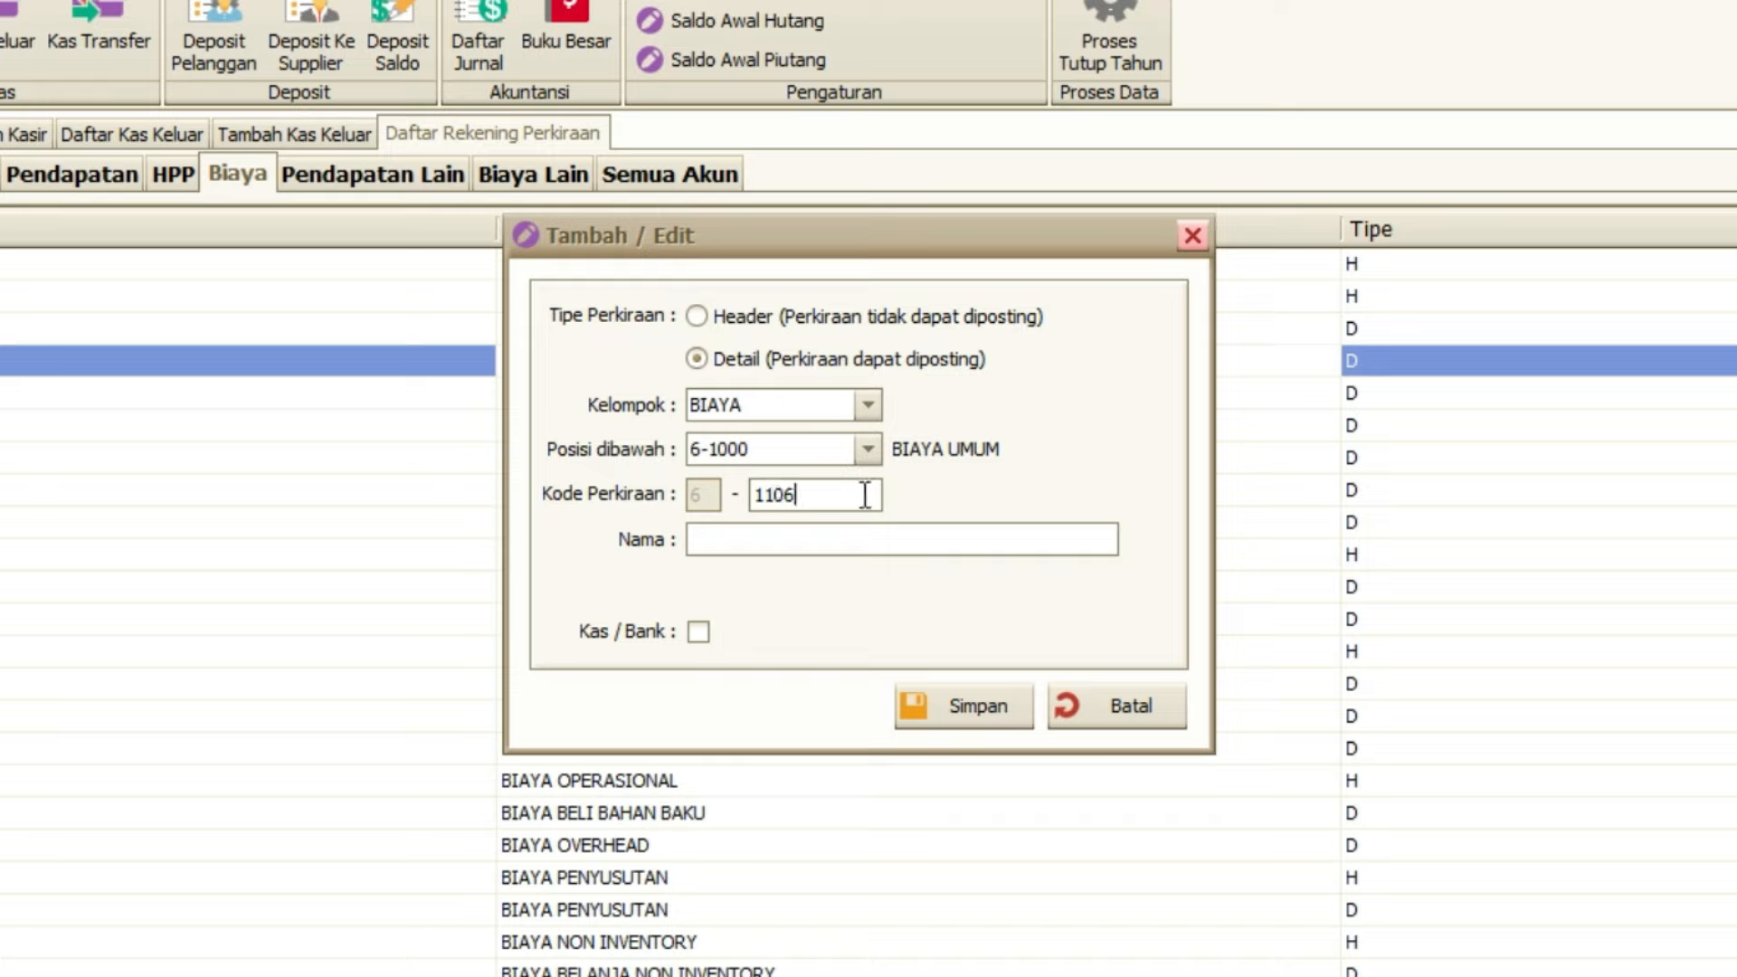
click(861, 529)
text(BIAYA TATRIK)
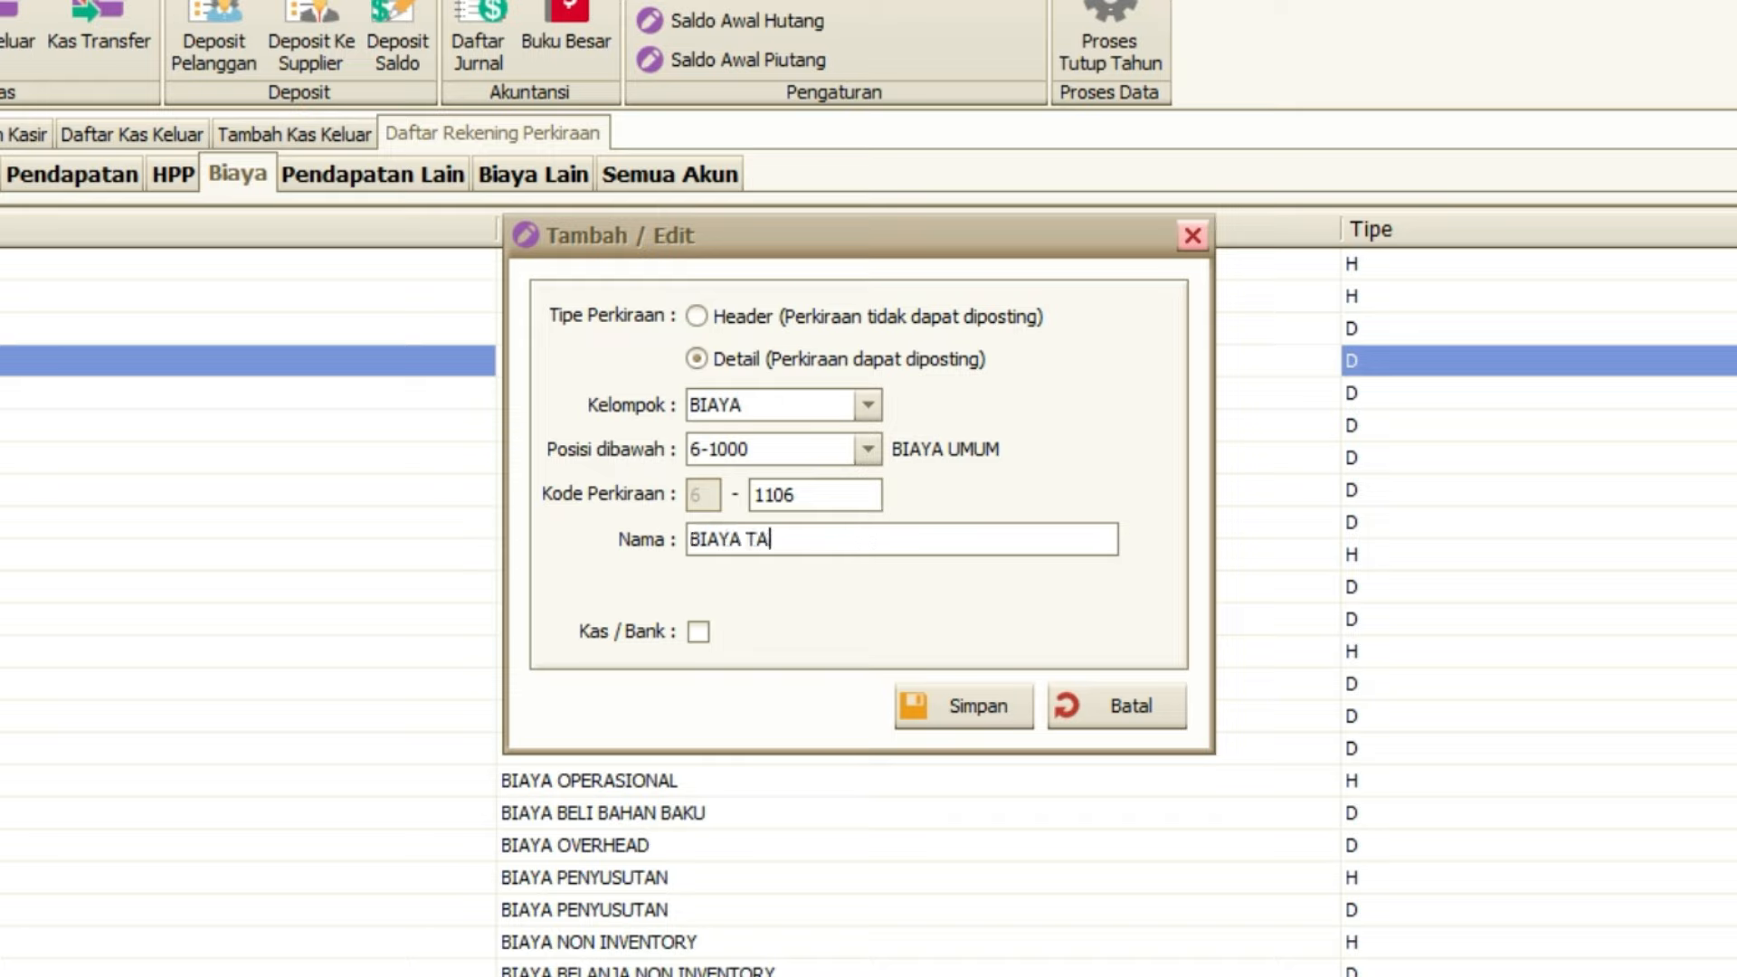
key(BackSpace)
key(BackSpace)
key(BackSpace)
key(BackSpace)
text(RIK TUNA)
click(958, 700)
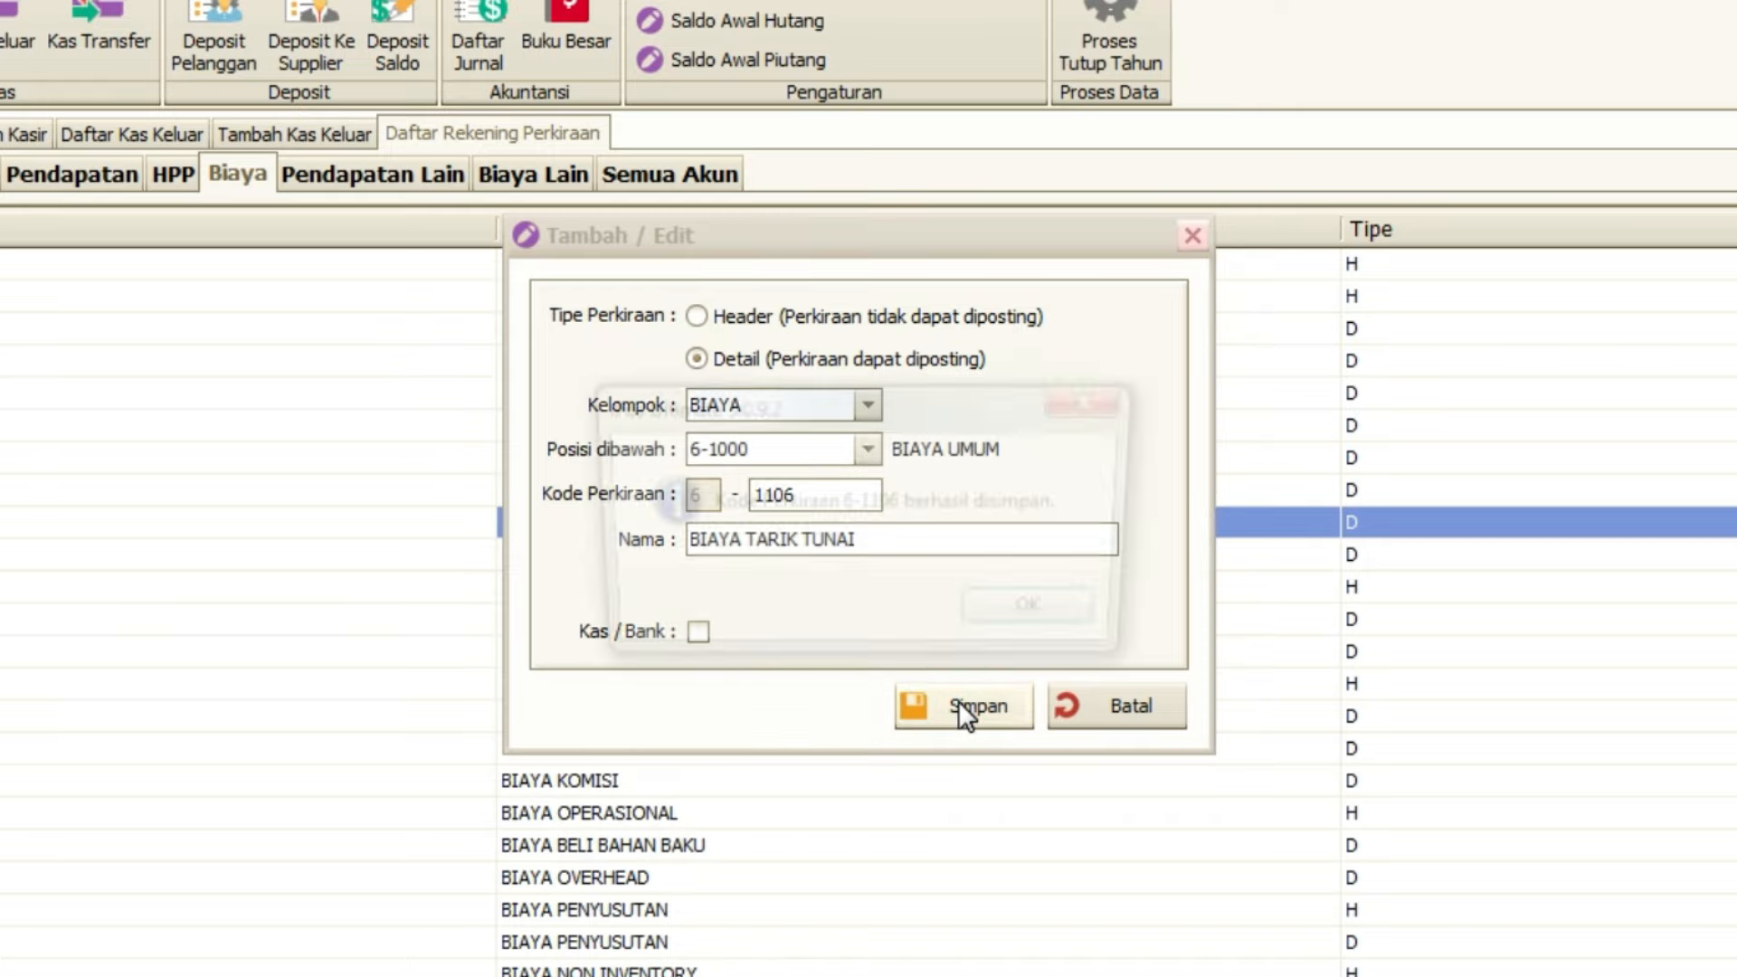
click(1058, 620)
click(1099, 703)
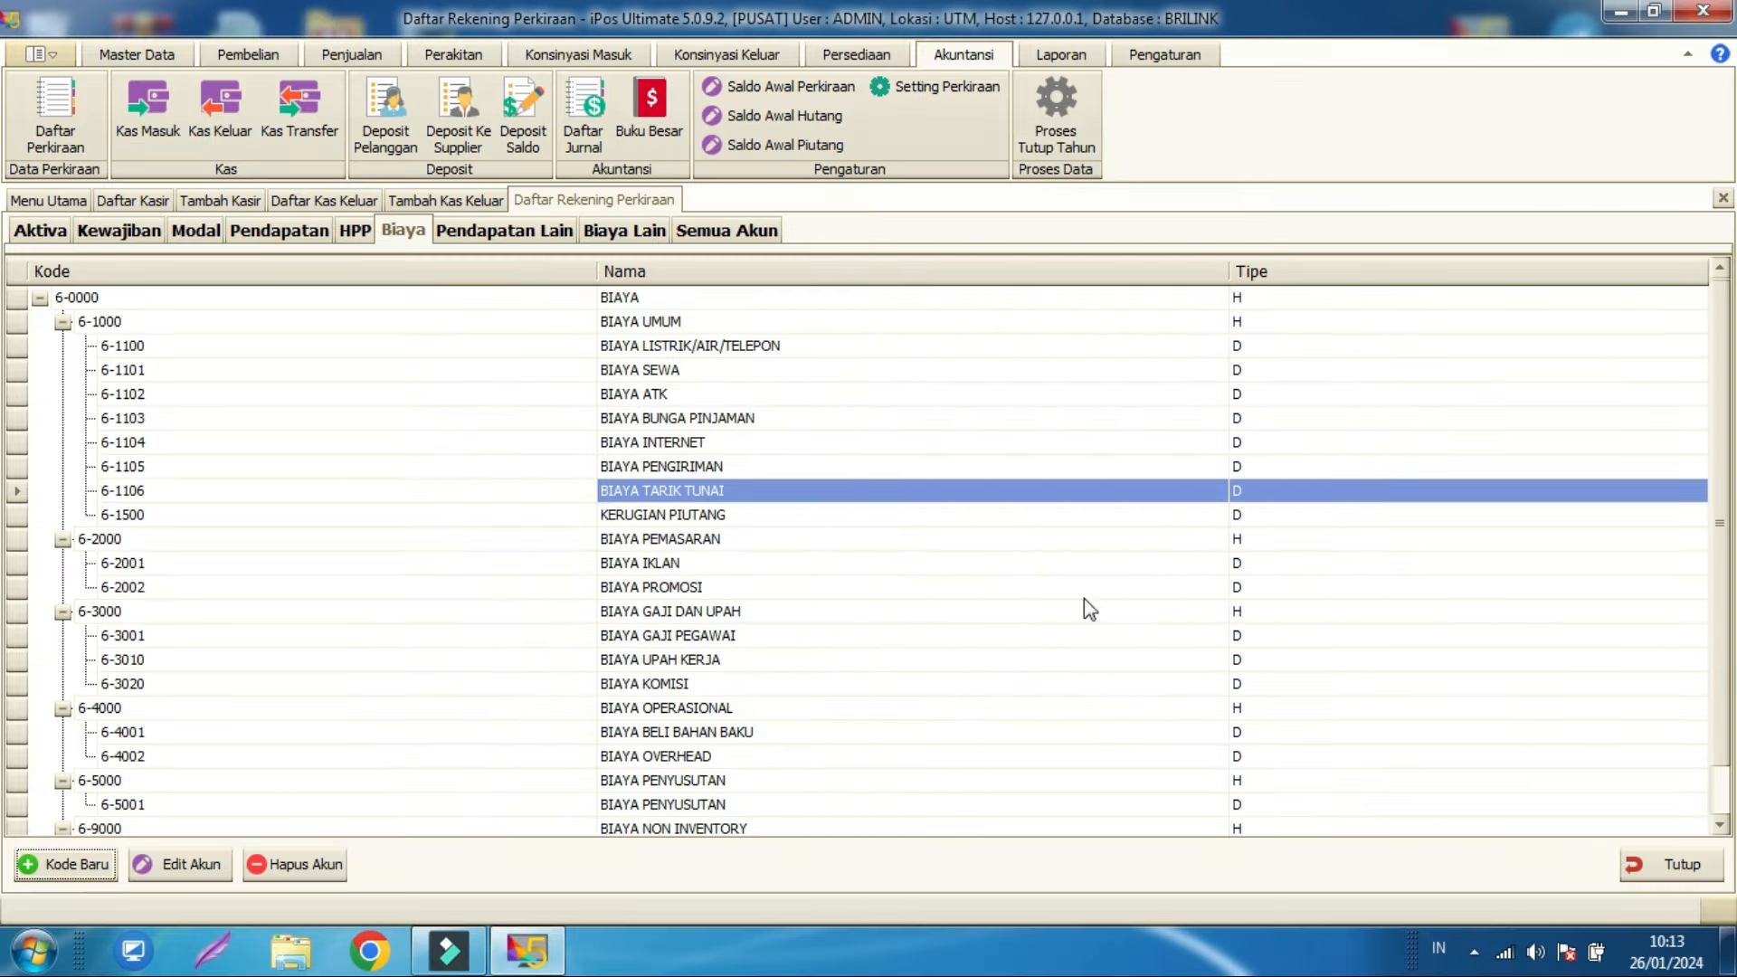
click(1642, 863)
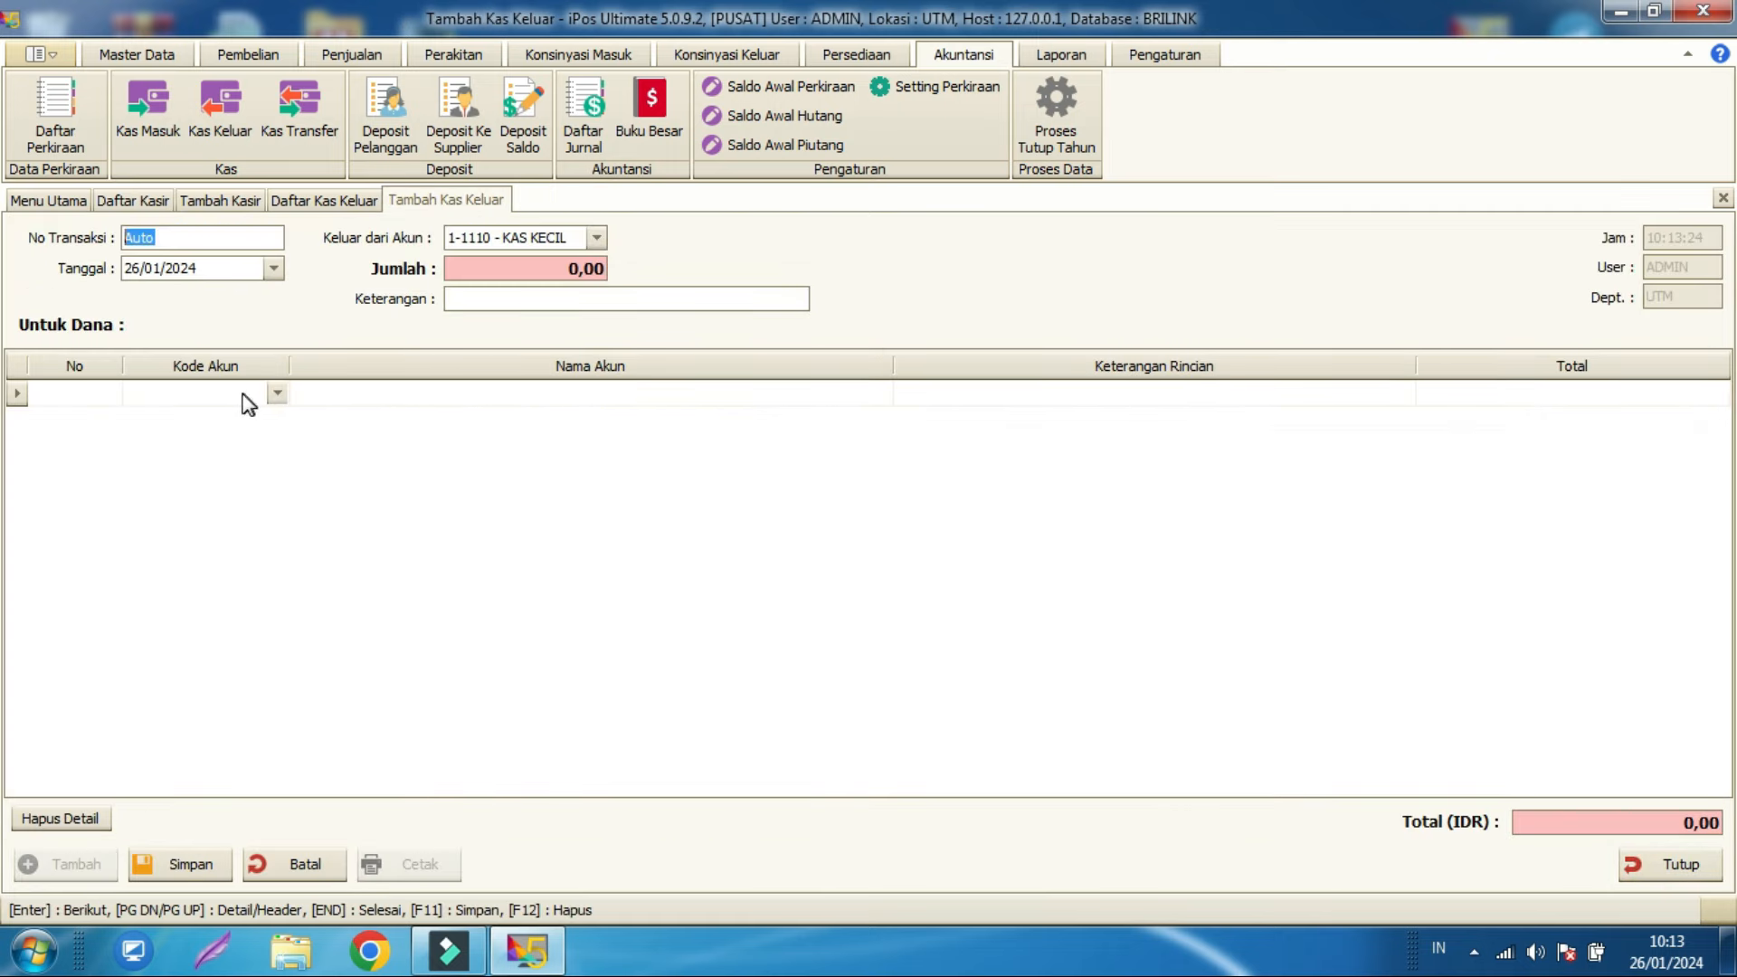
Step: Search the cash-out entry's detail accounts for "6" and choose 6-1106 BIAYA TARIK TUNAI for the first line
click(274, 394)
scroll(502, 761, down, 3)
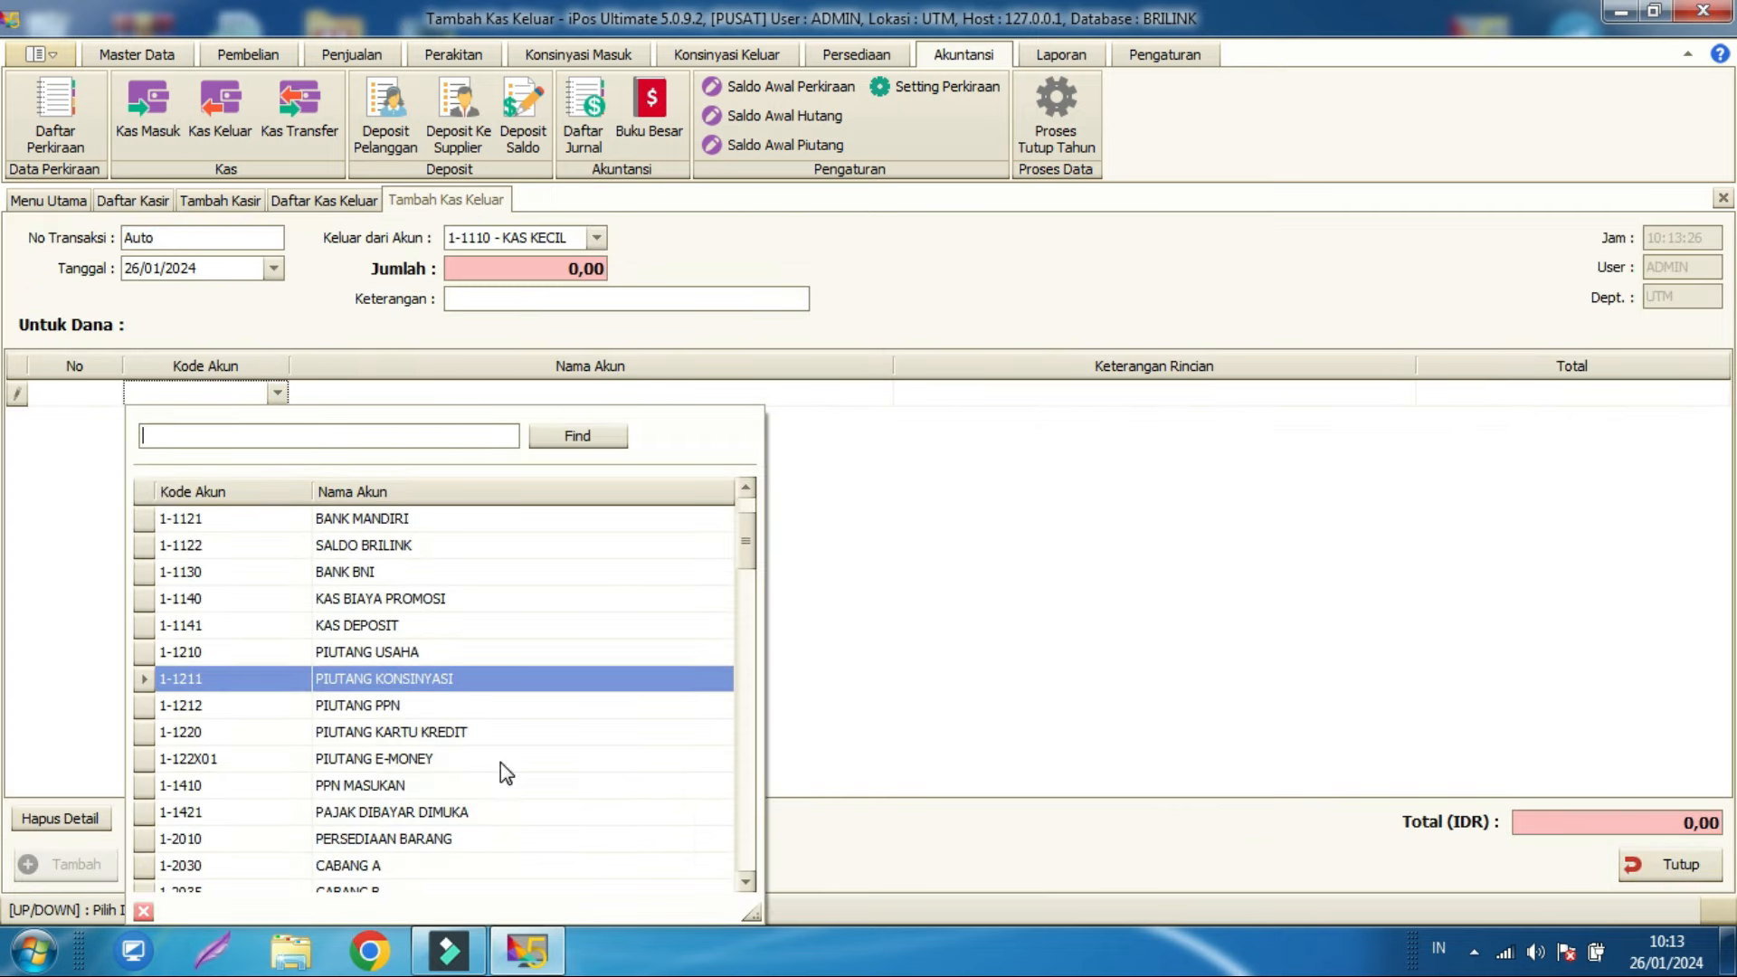
text(6)
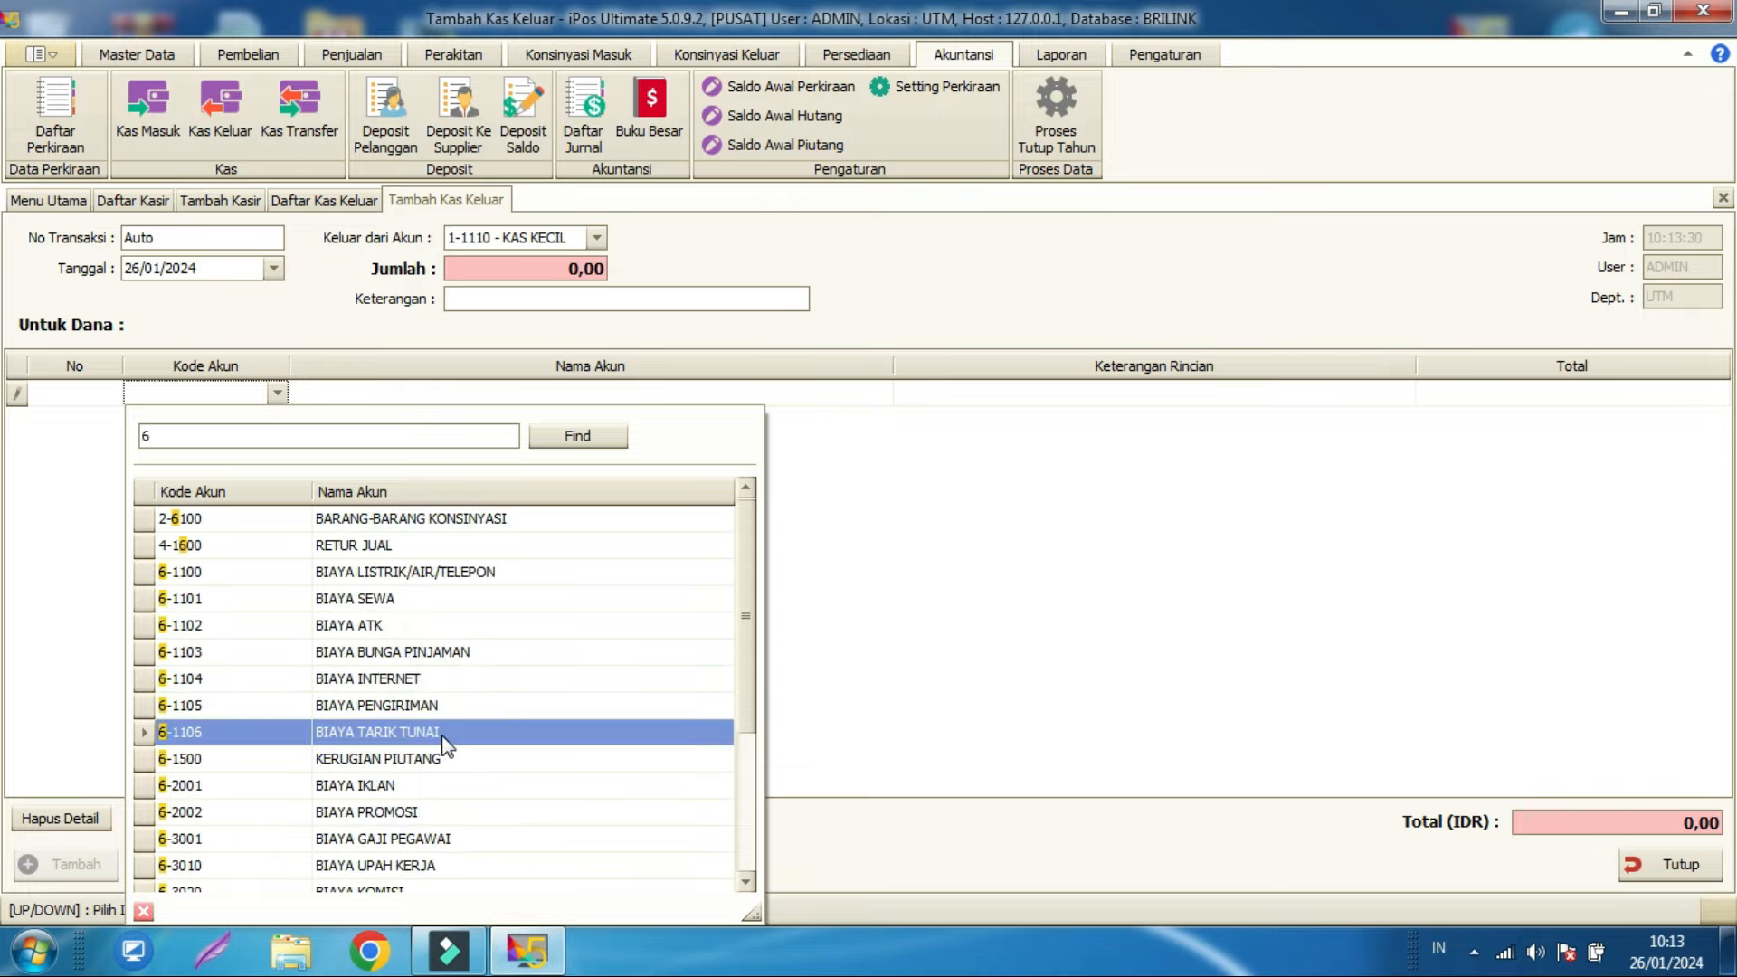
click(441, 733)
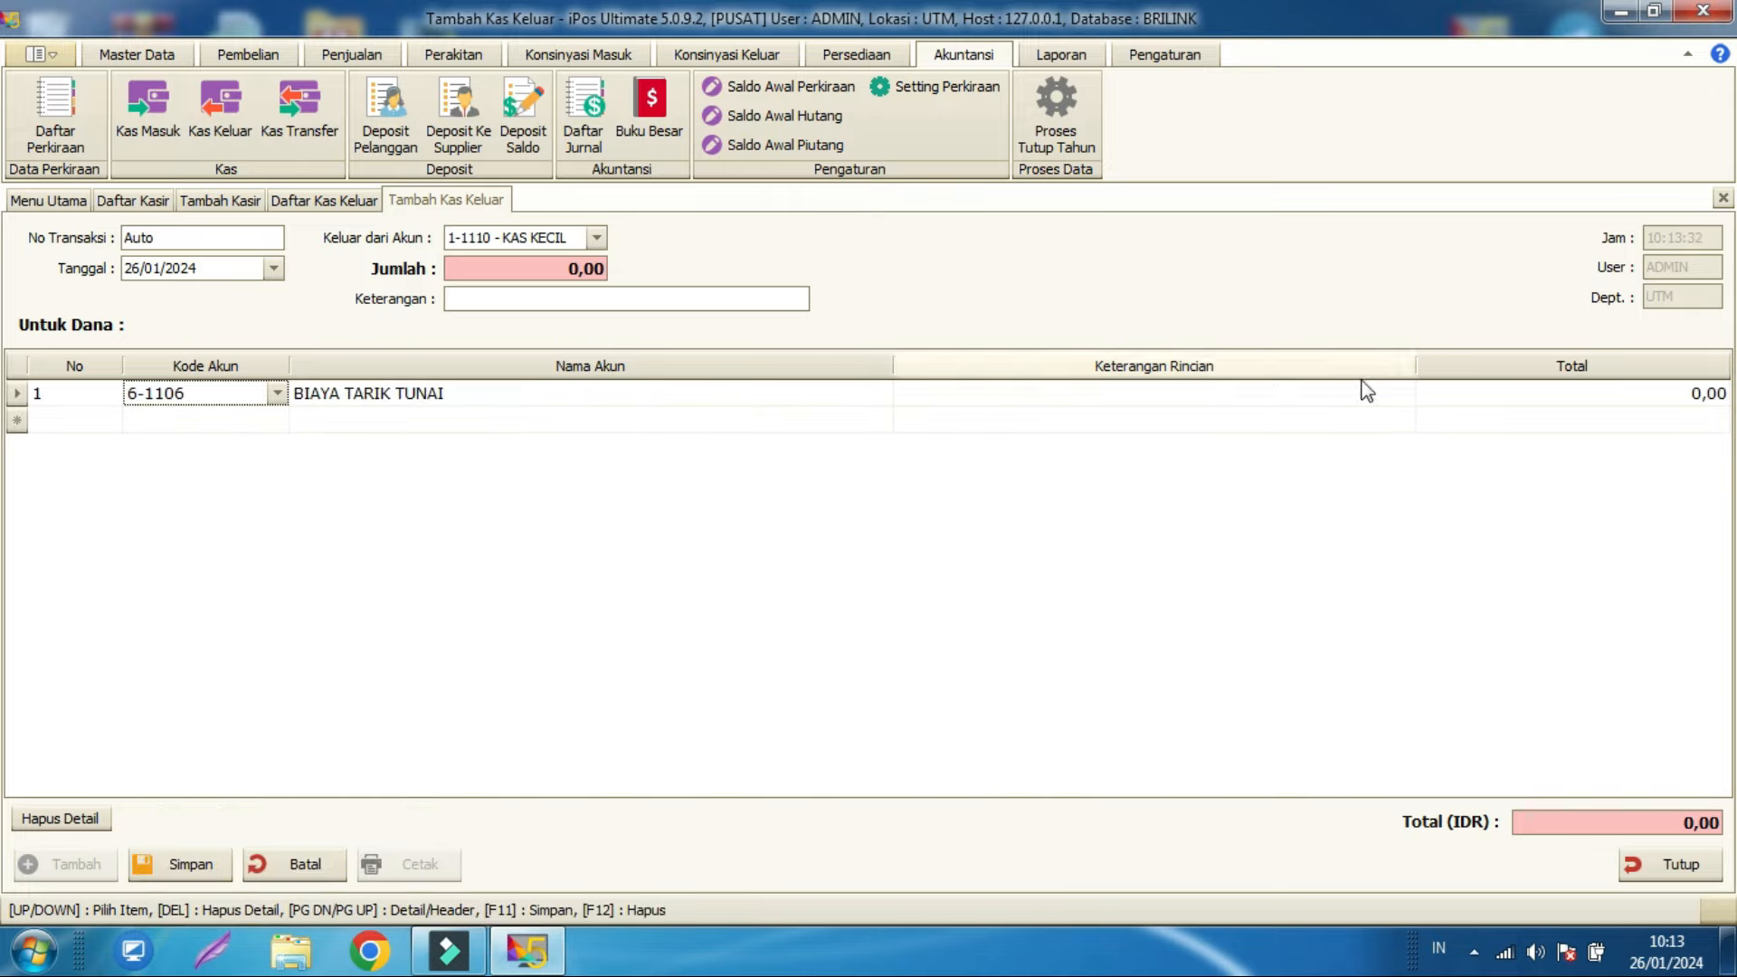
Step: Set both the BIAYA TARIK TUNAI line total and the Jumlah to 1.000.000 and save the cash-out entry
click(1438, 395)
text(1.)
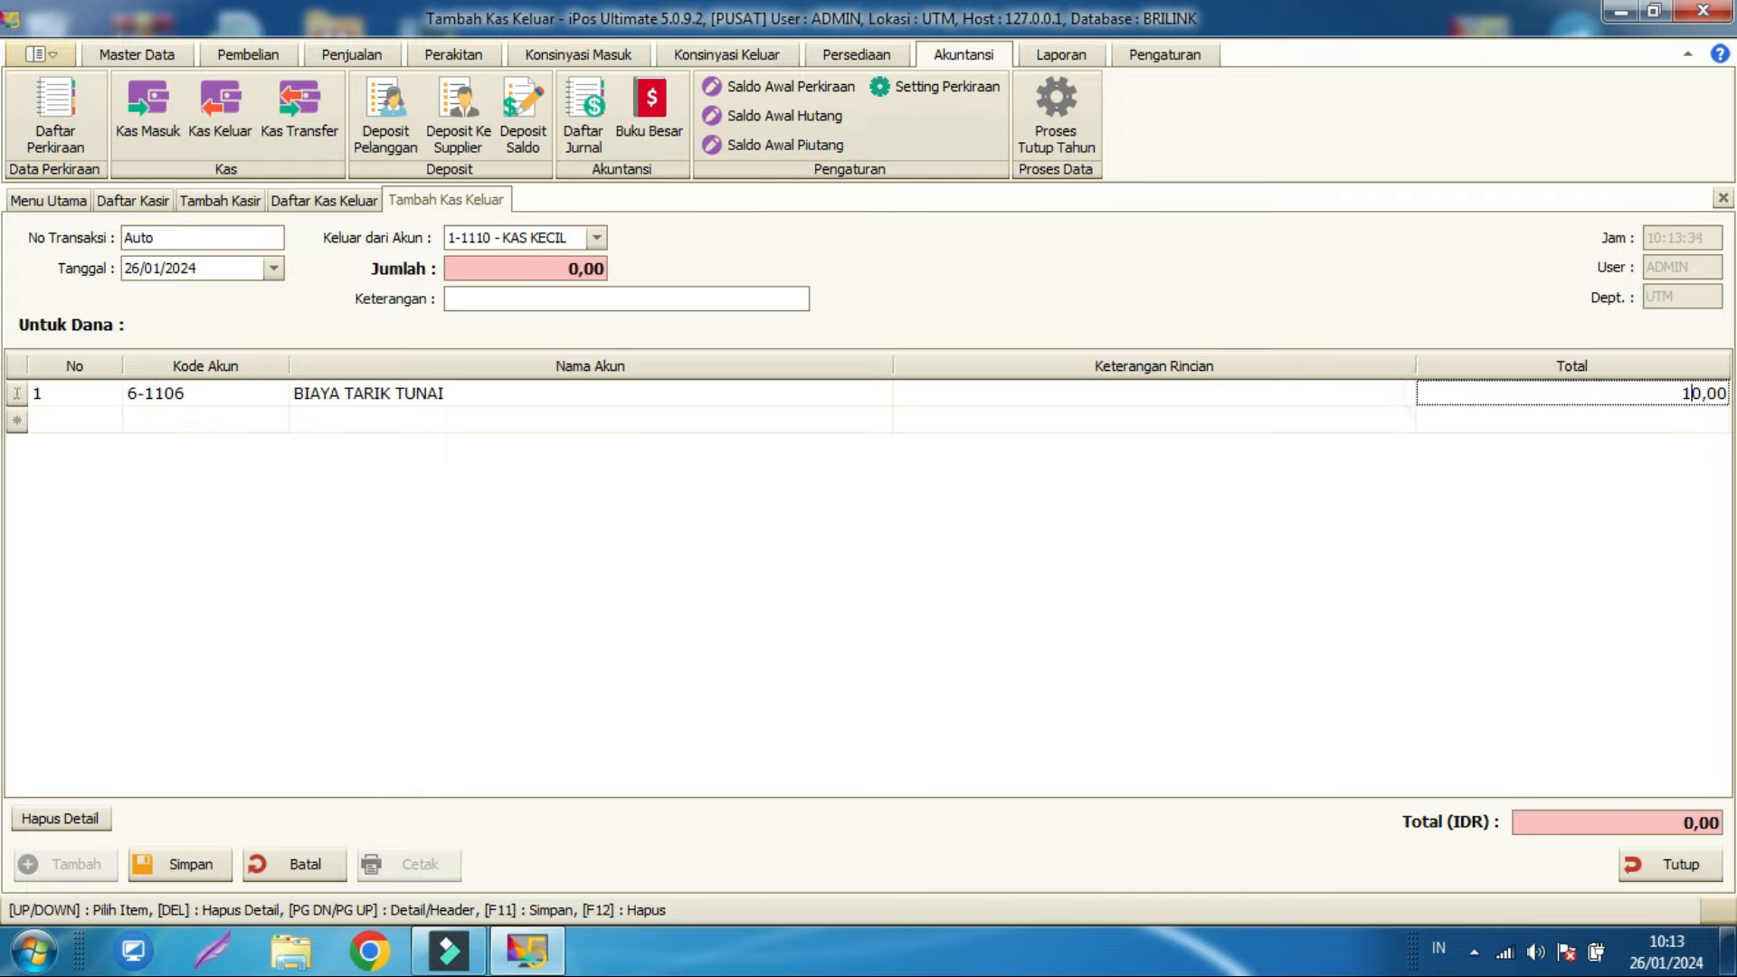
text(000.00)
click(566, 270)
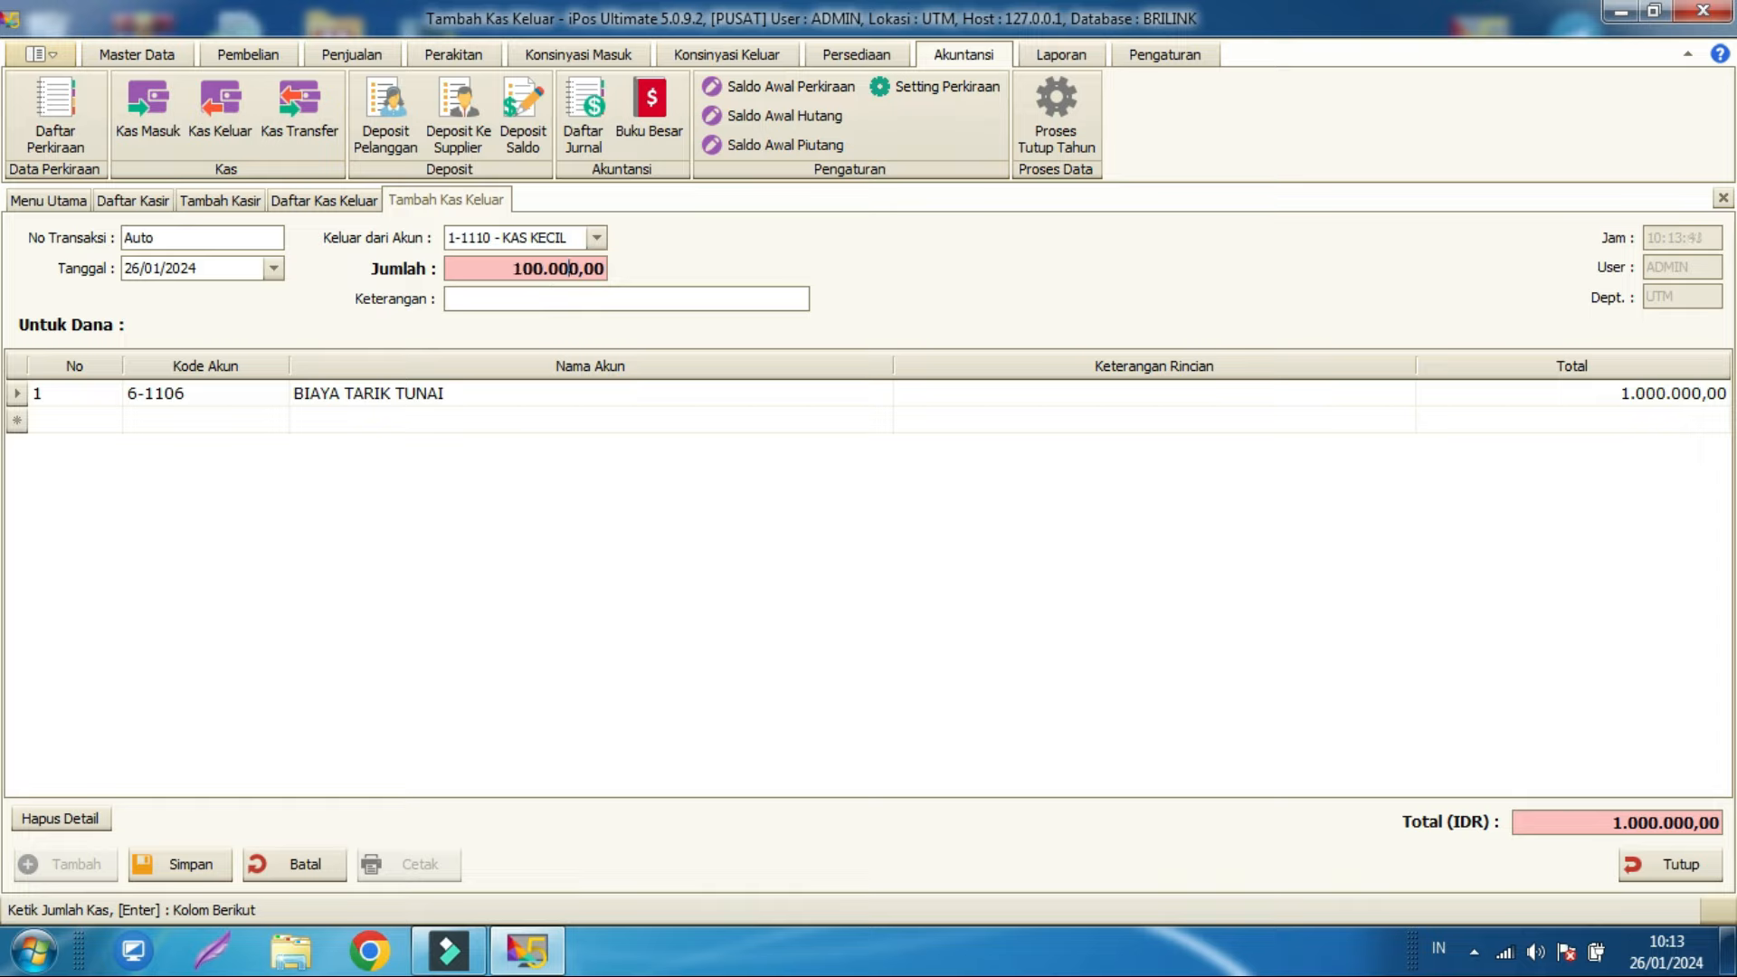
click(575, 501)
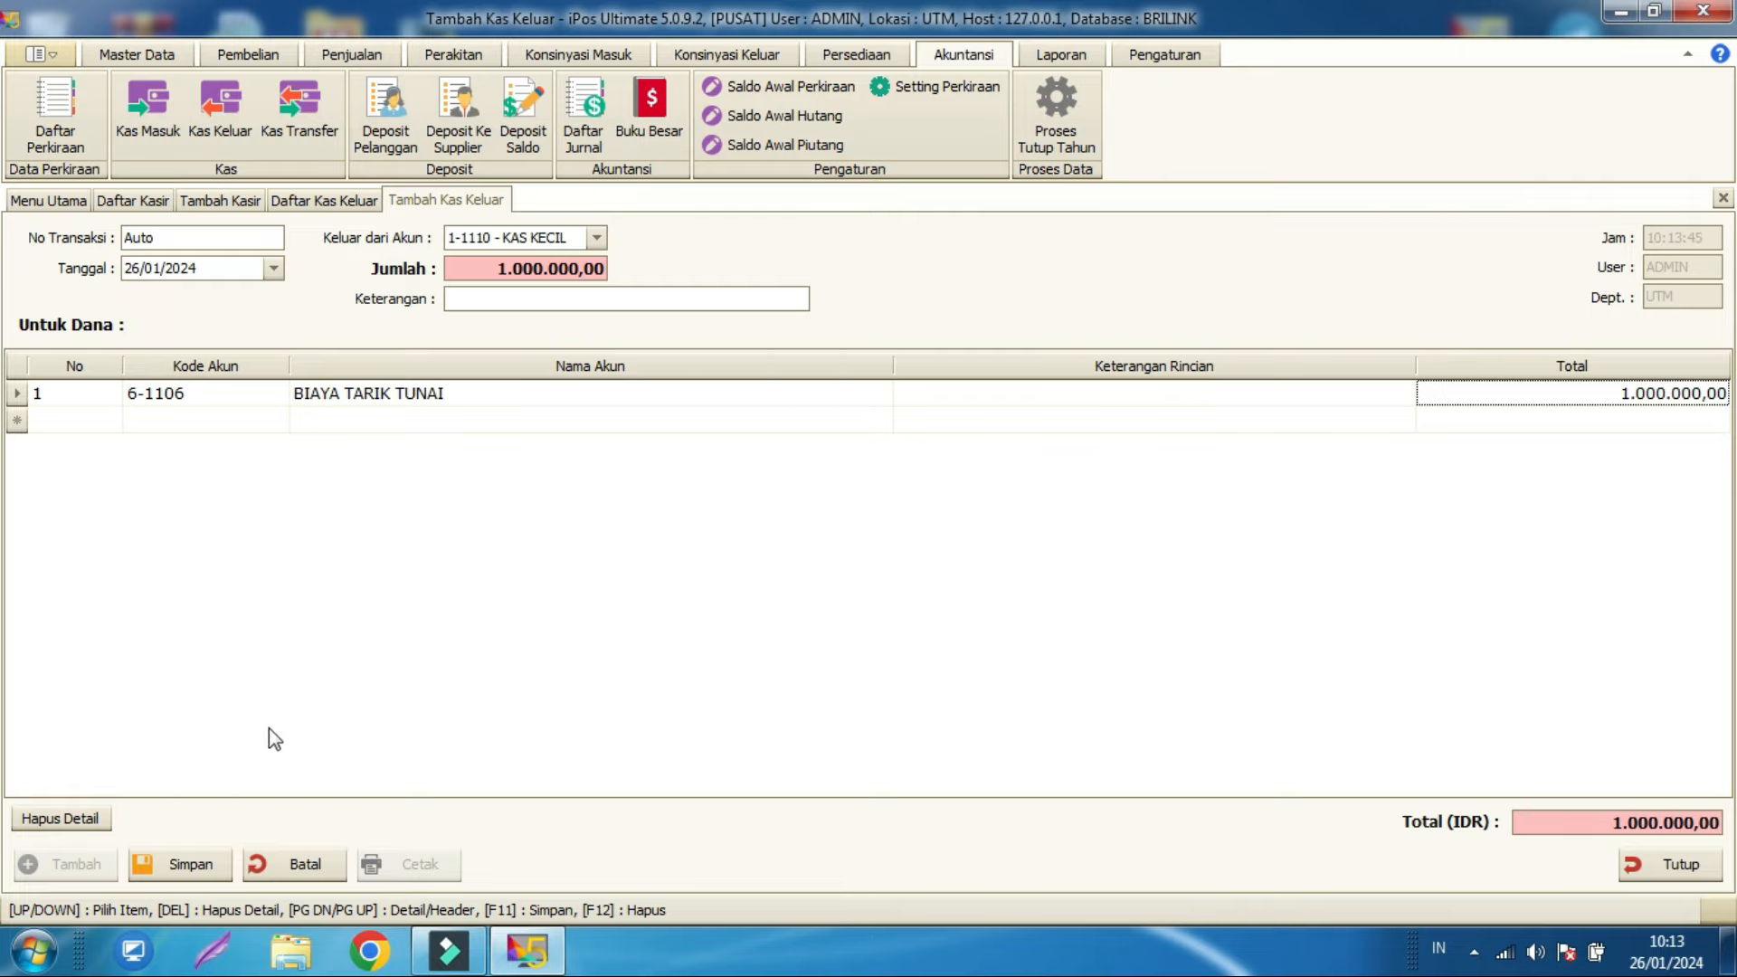
click(183, 865)
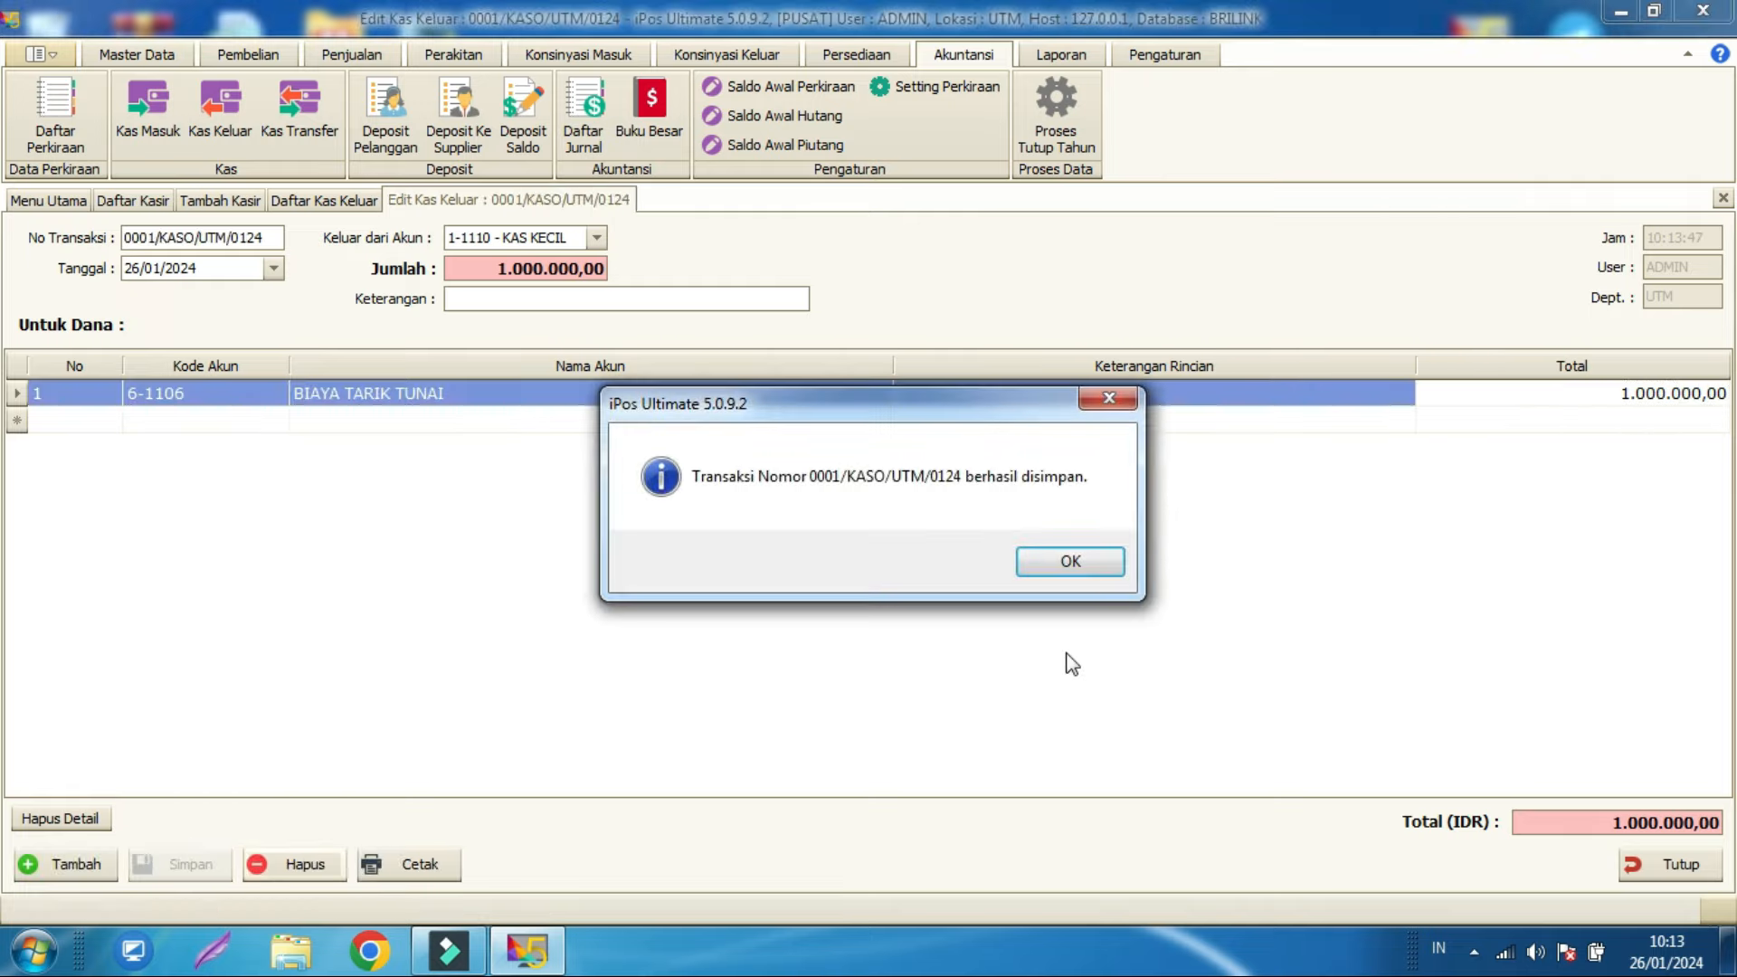
click(1093, 559)
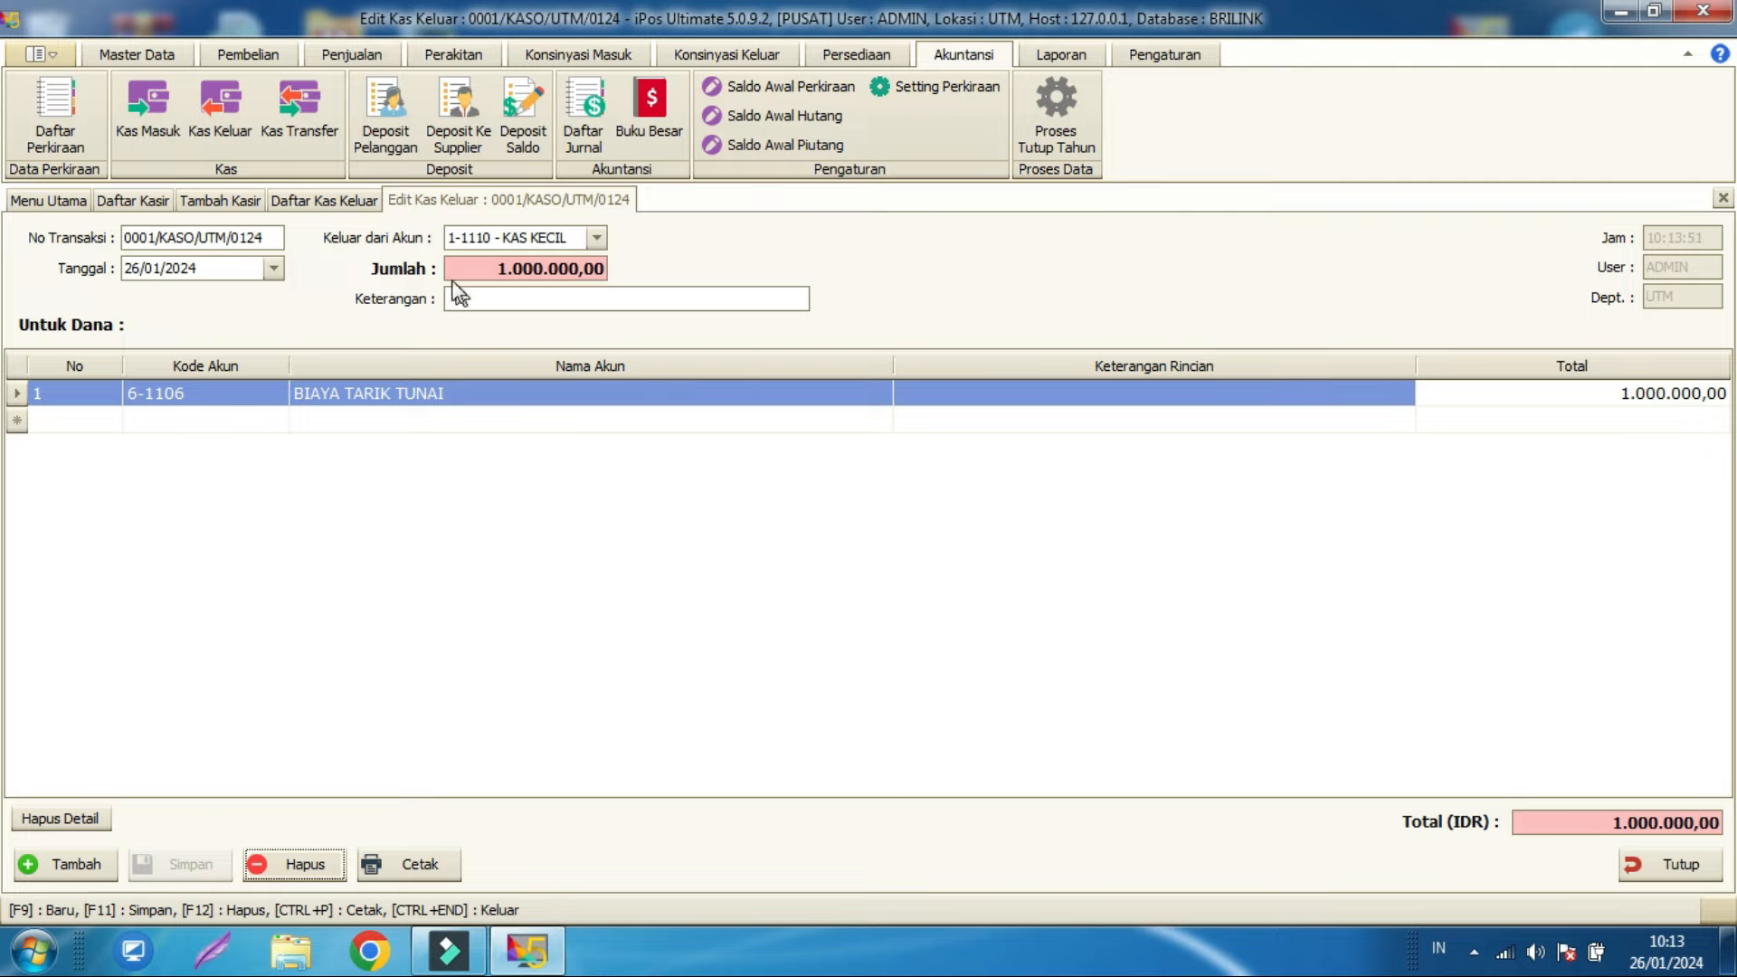
Step: Check the saved sale in the cashier transaction list and return to the new cashier transaction
click(256, 201)
click(134, 200)
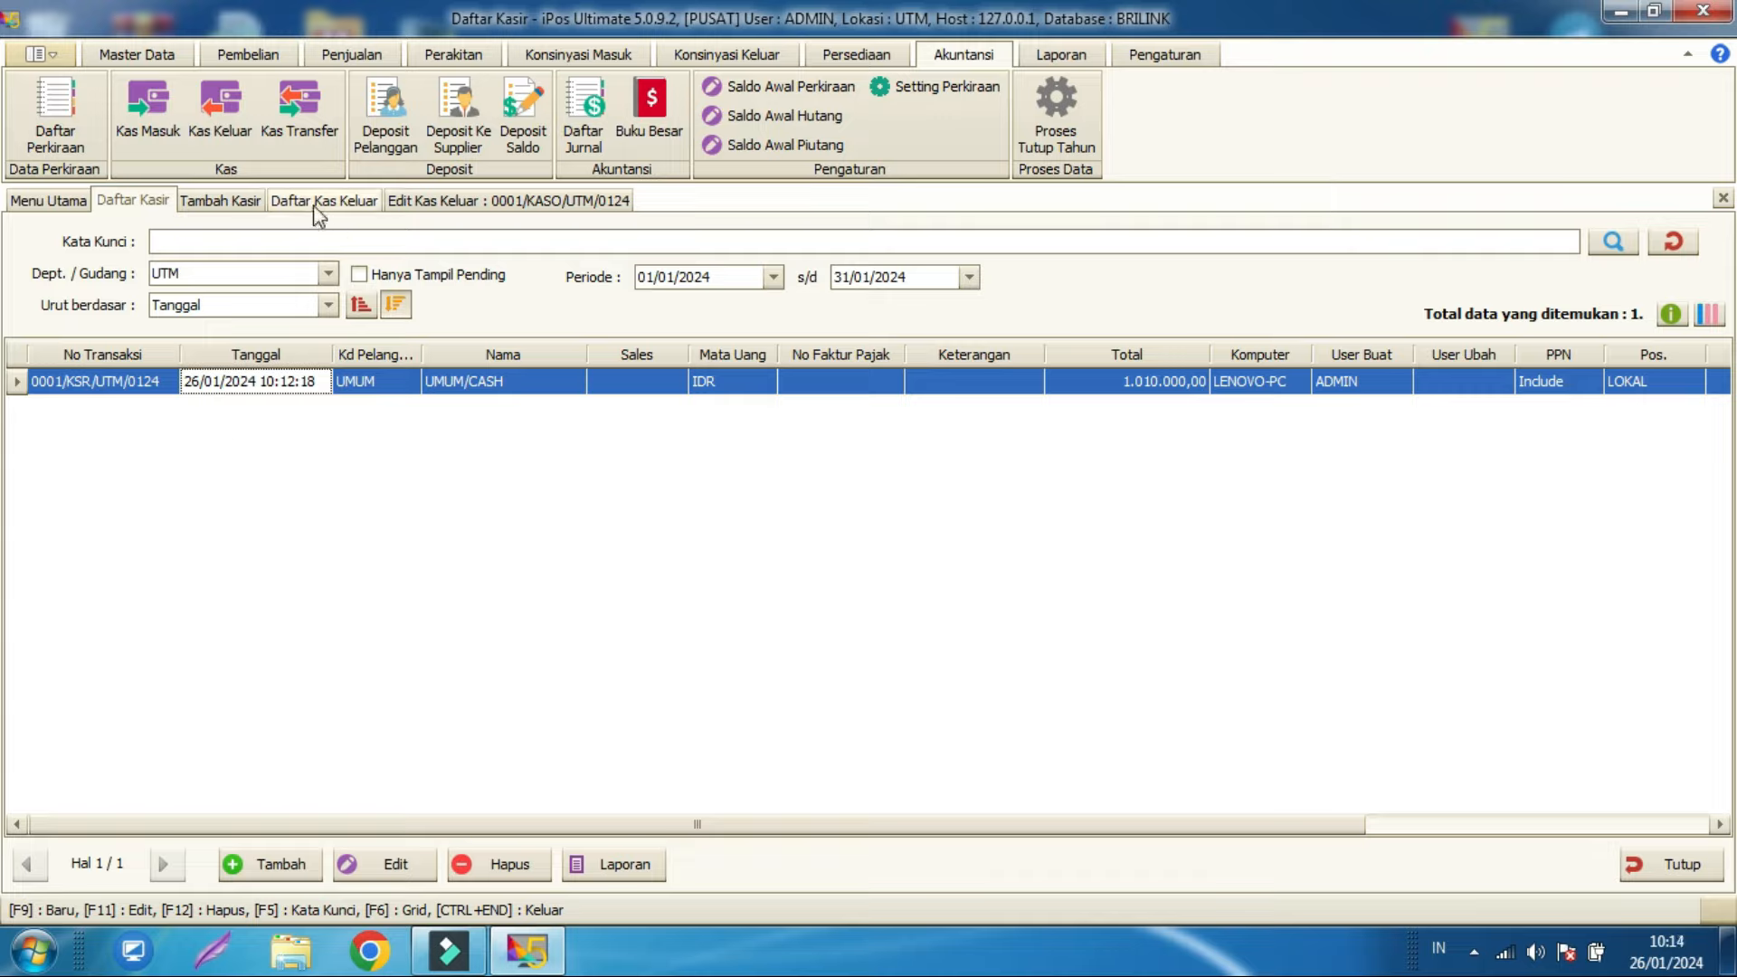
click(251, 206)
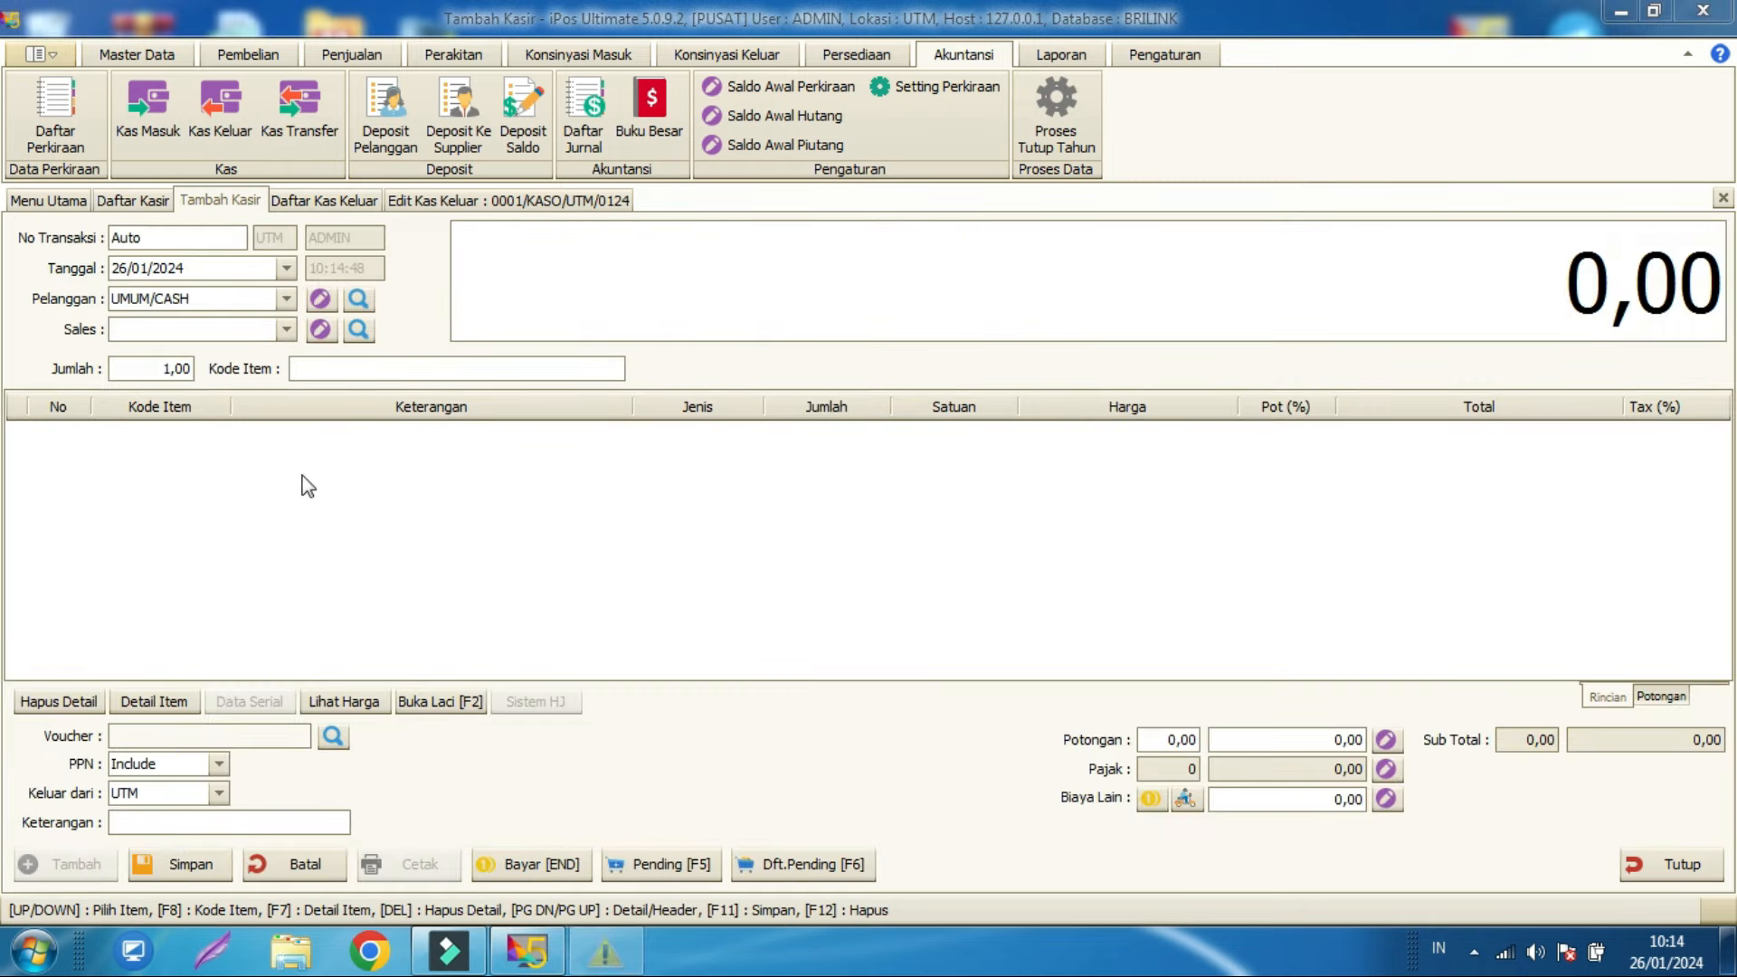
Step: Close the saved cash-out entry and the cash-out list
click(579, 200)
click(1630, 866)
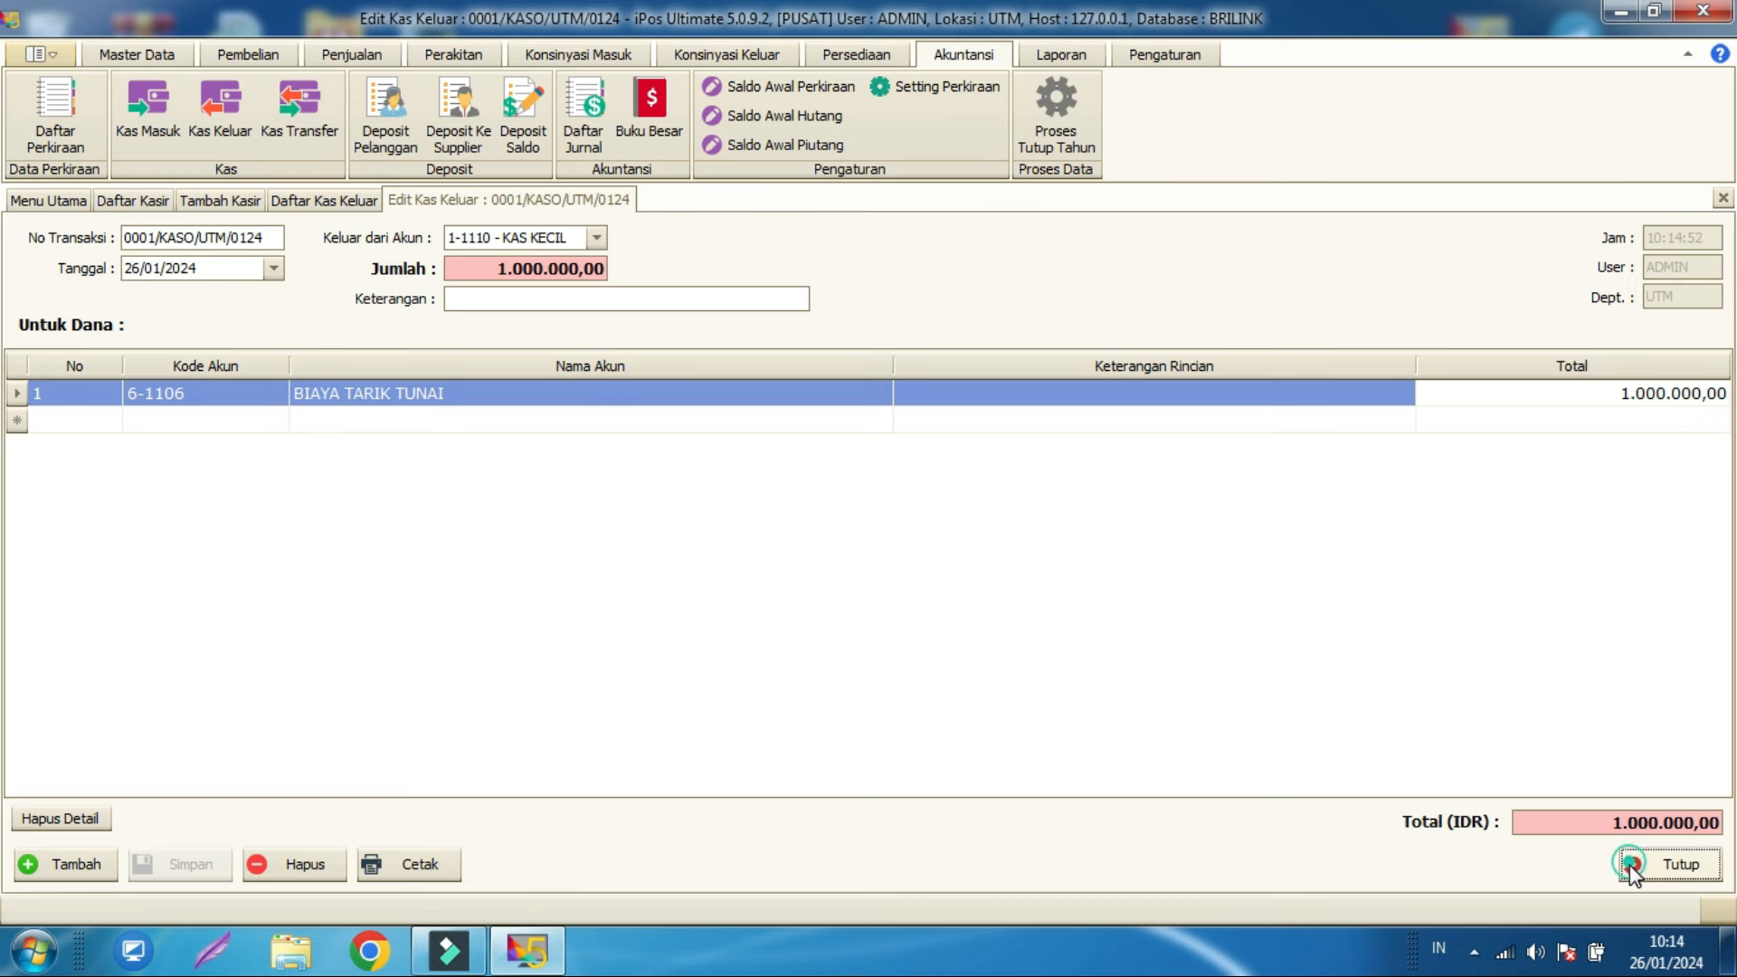
click(378, 205)
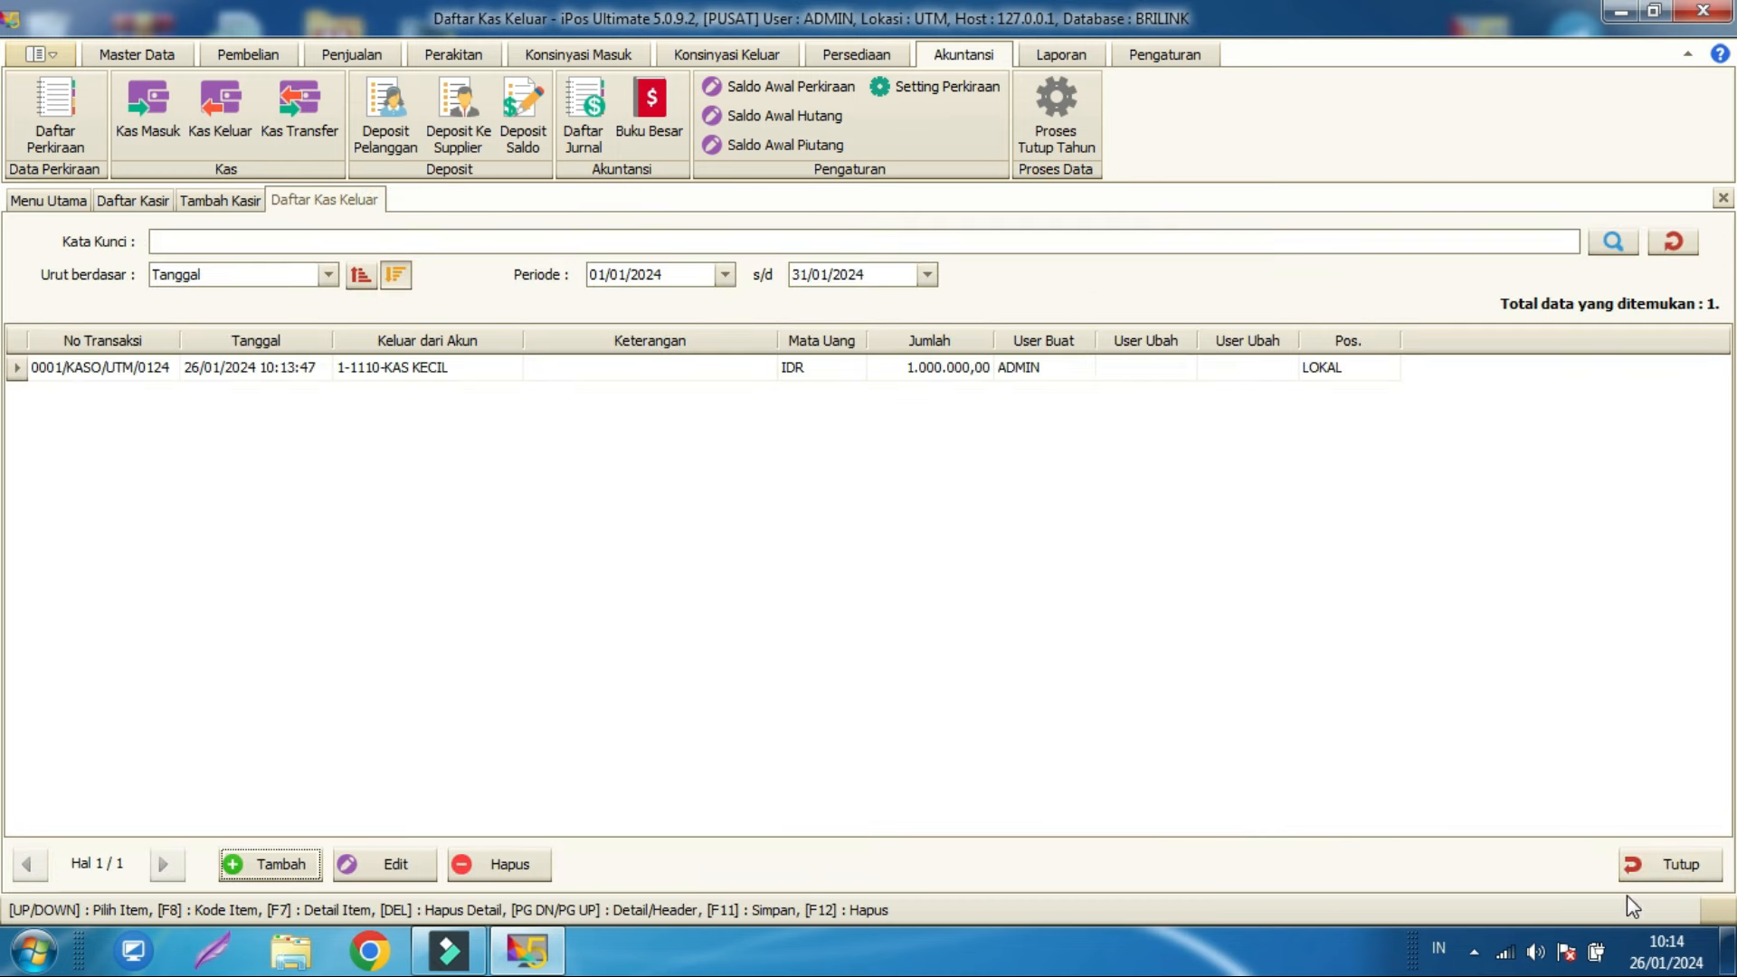
click(1665, 866)
Step: Search the items for "trans" and add TRANSFER BANK to the cashier transaction with a price of 800.000
click(338, 370)
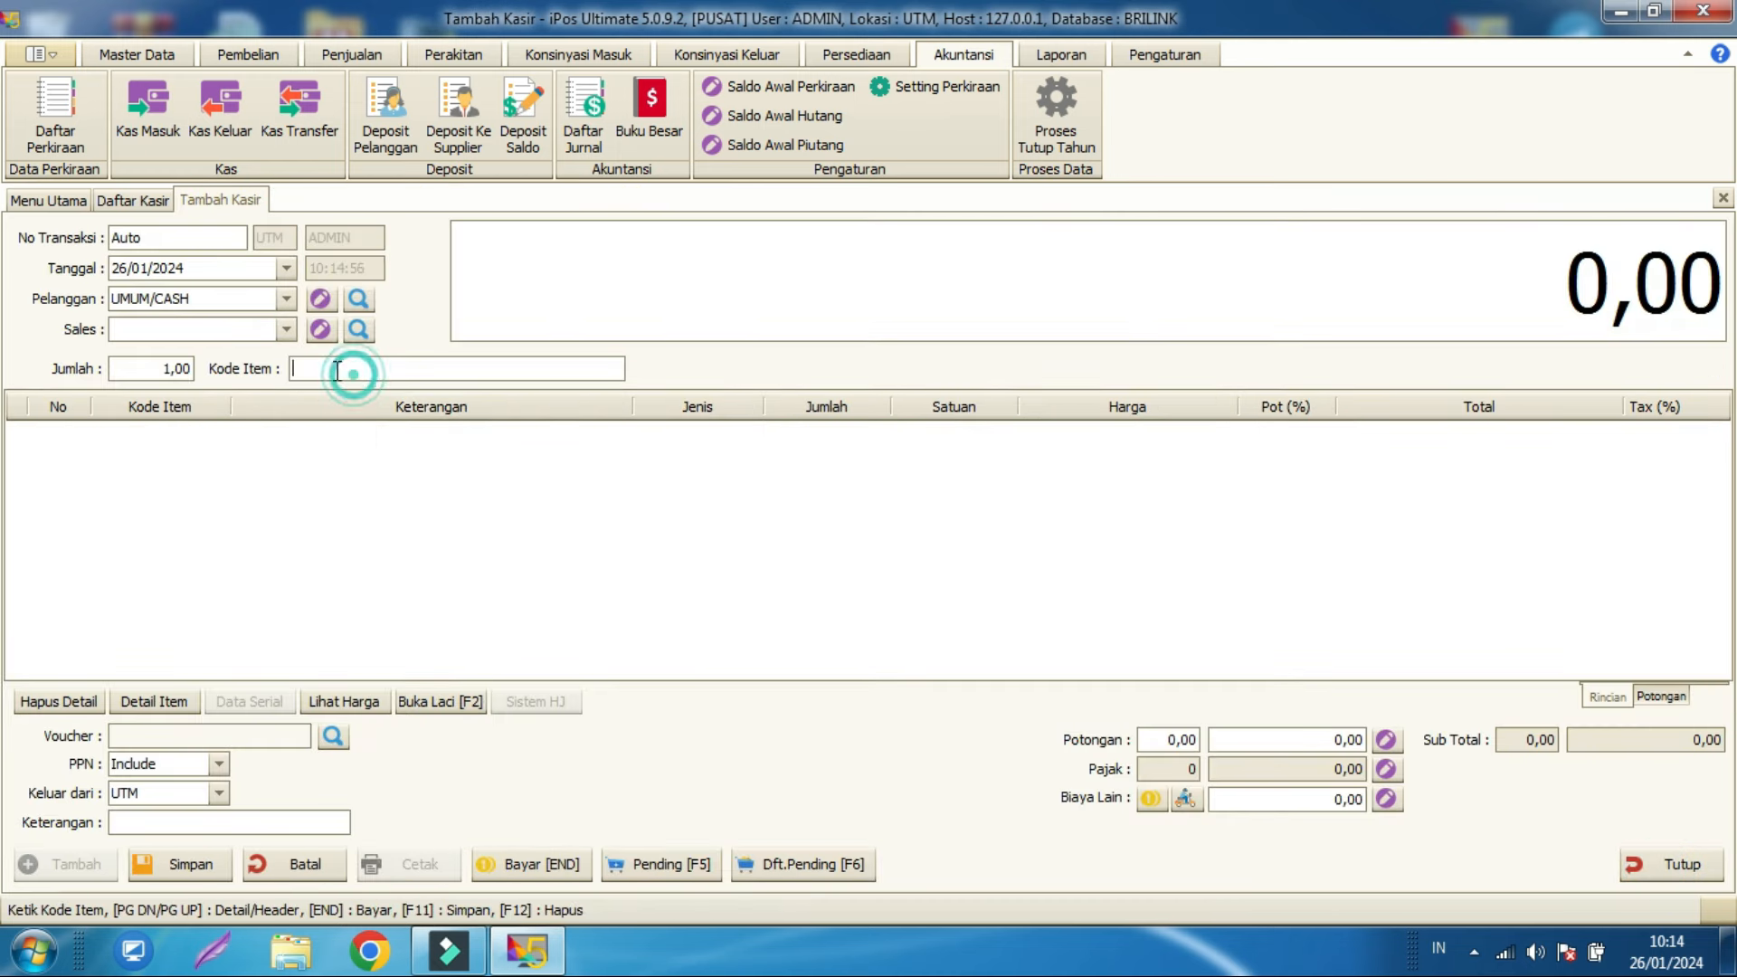
text(trans)
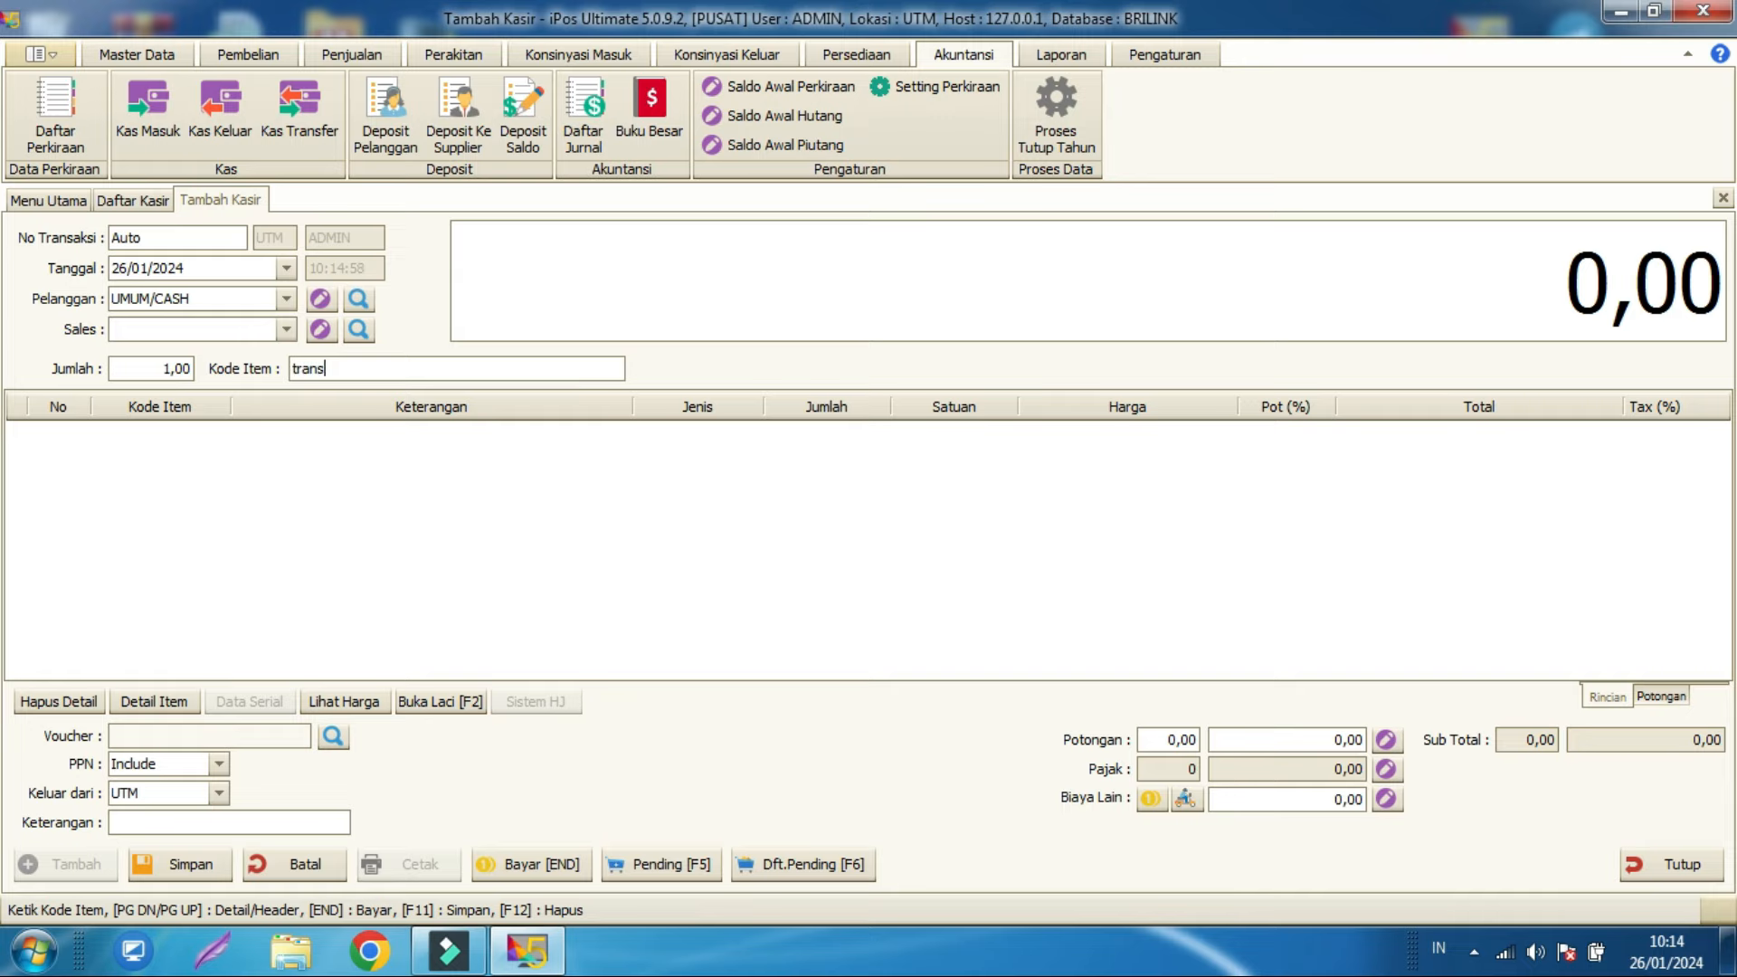
key(Return)
double_click(446, 395)
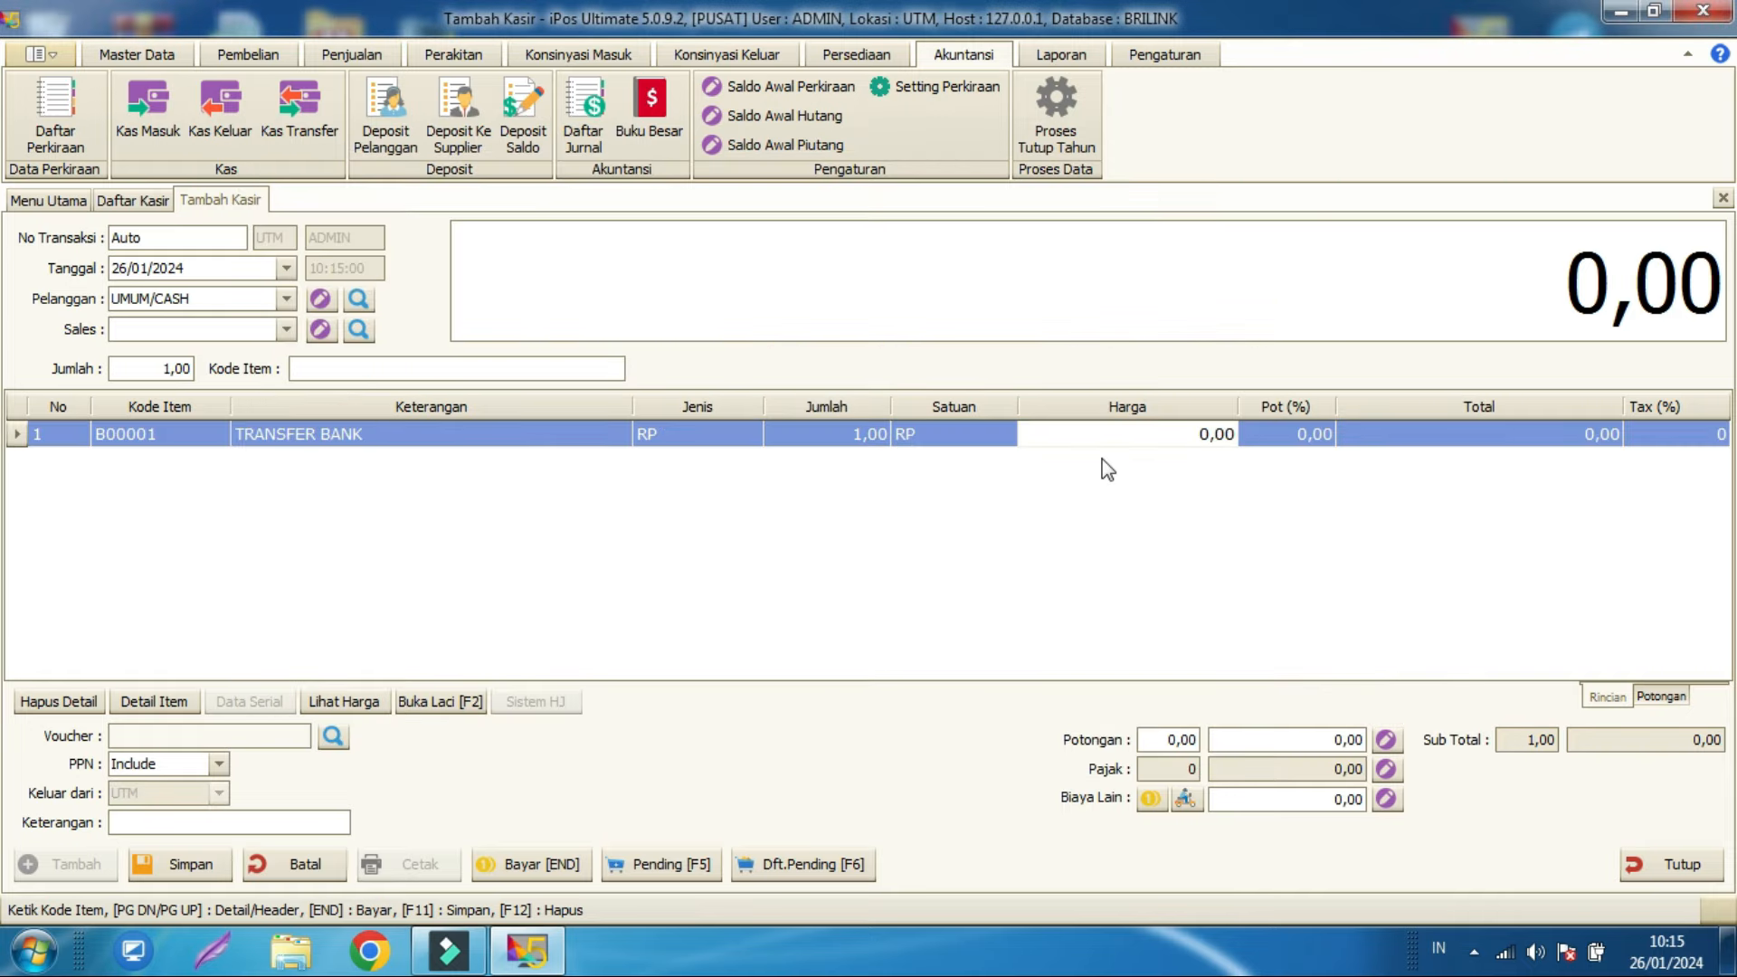
click(827, 434)
click(836, 434)
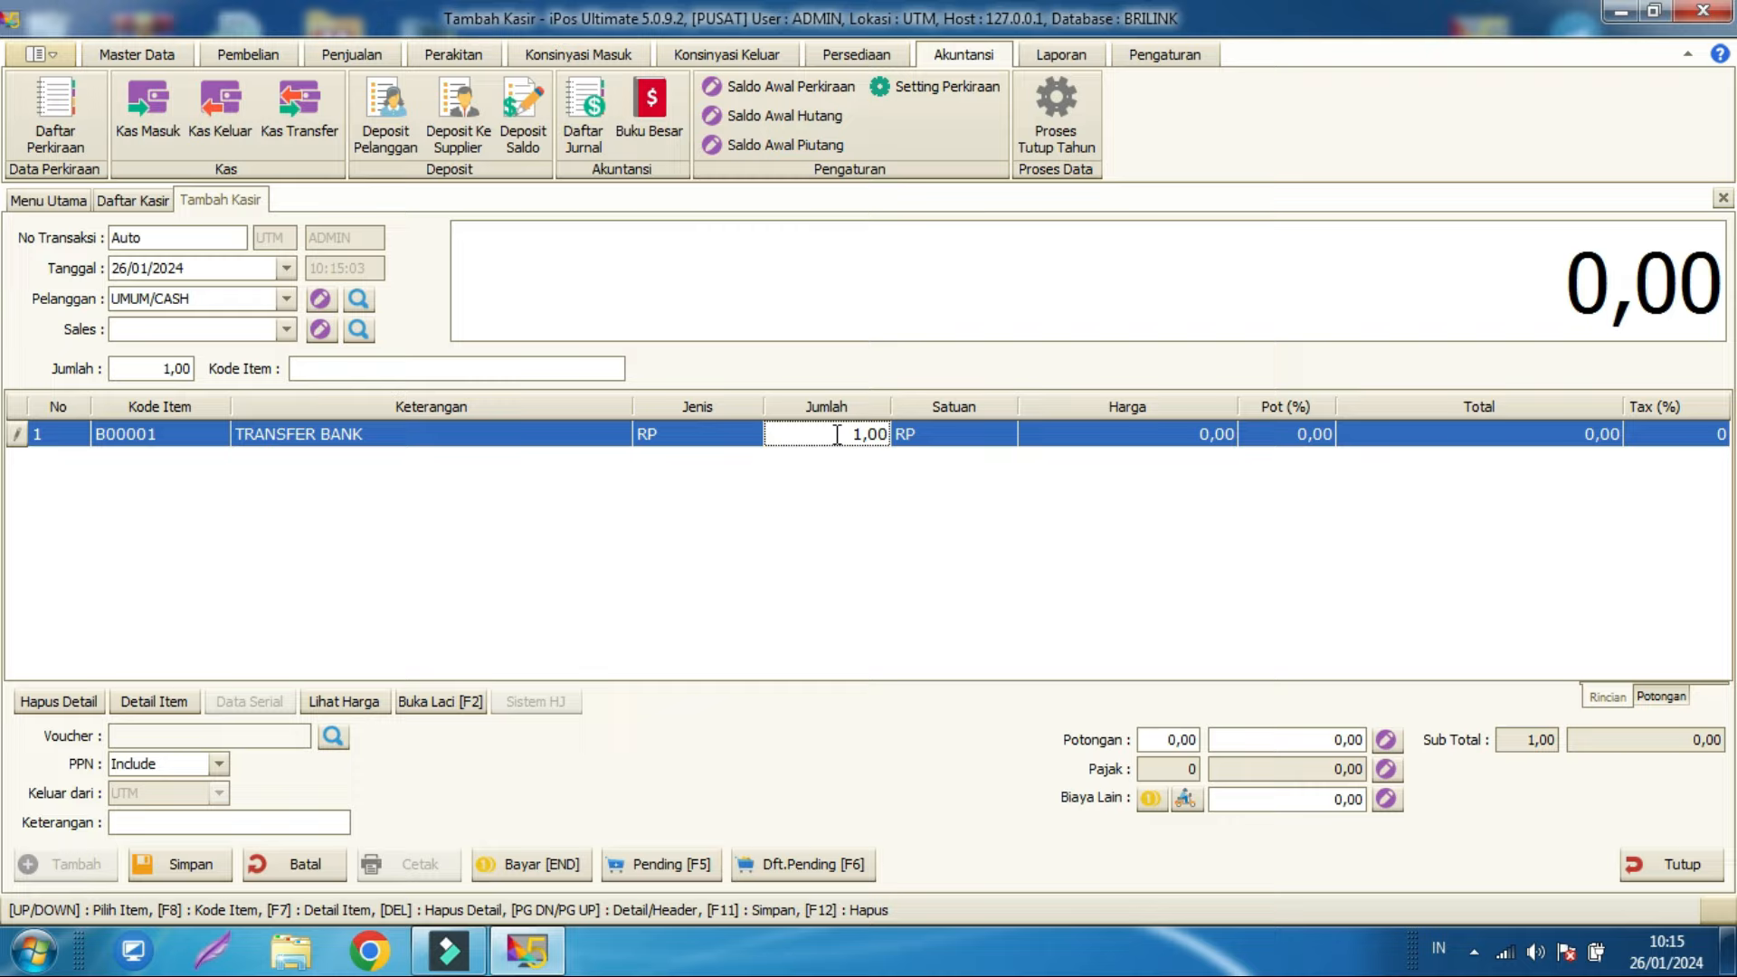
click(1102, 442)
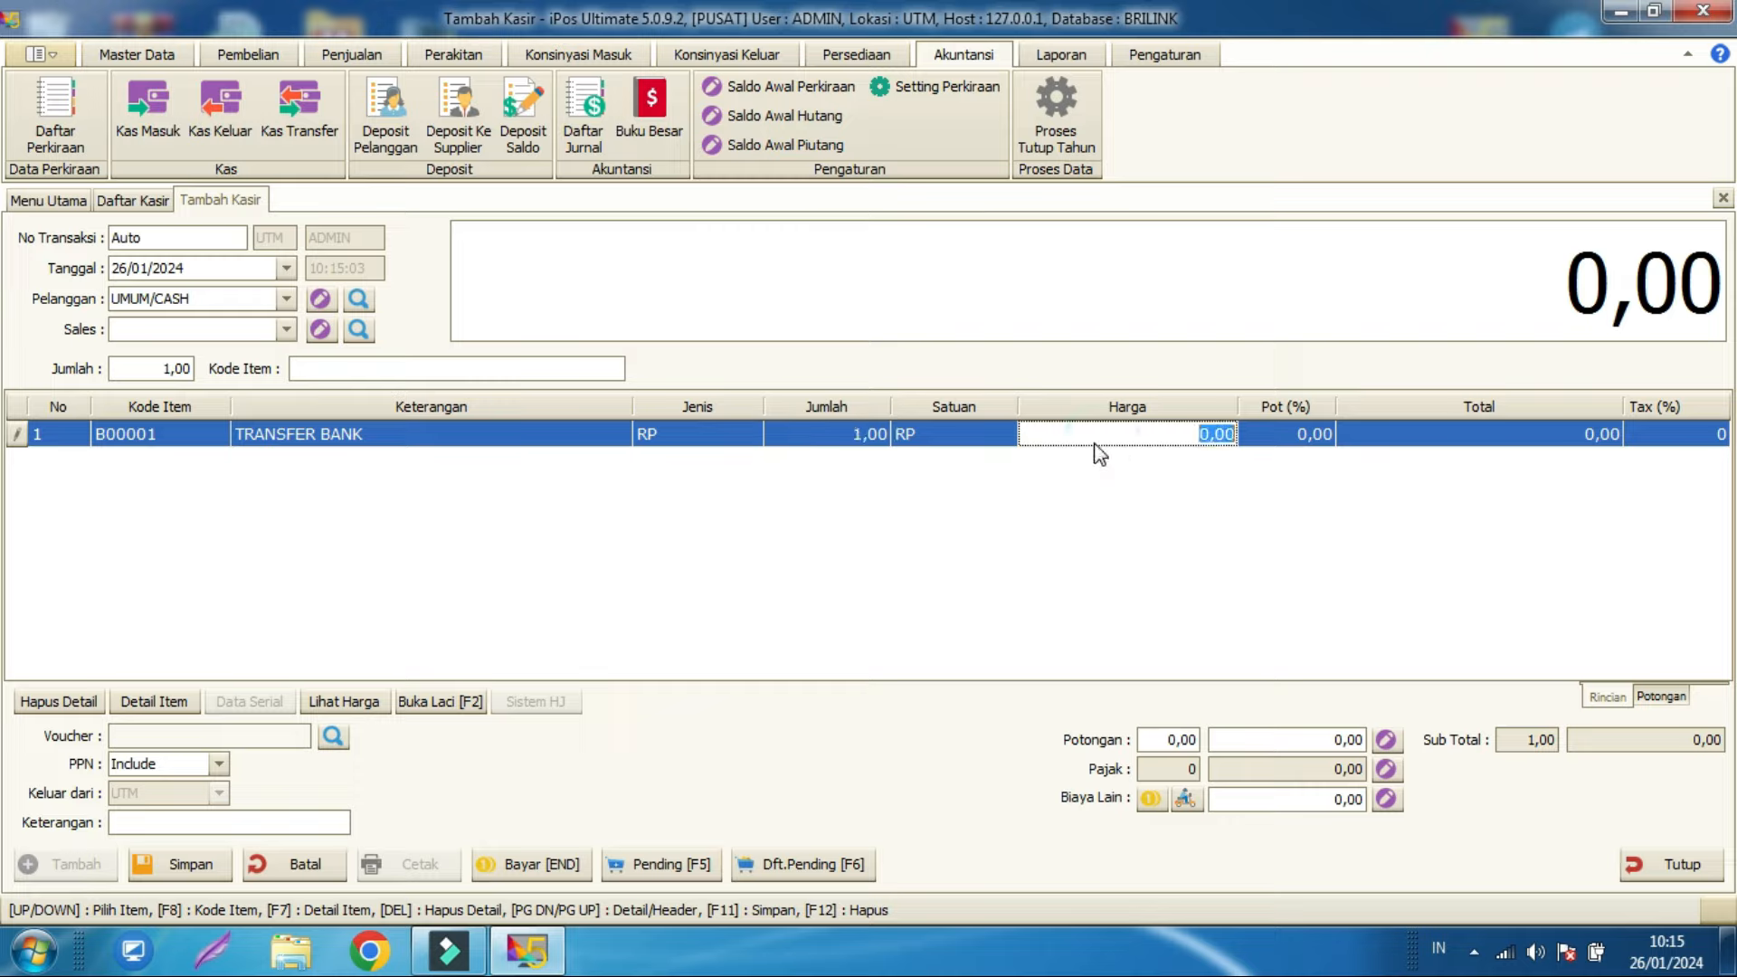
text(800.000)
key(Return)
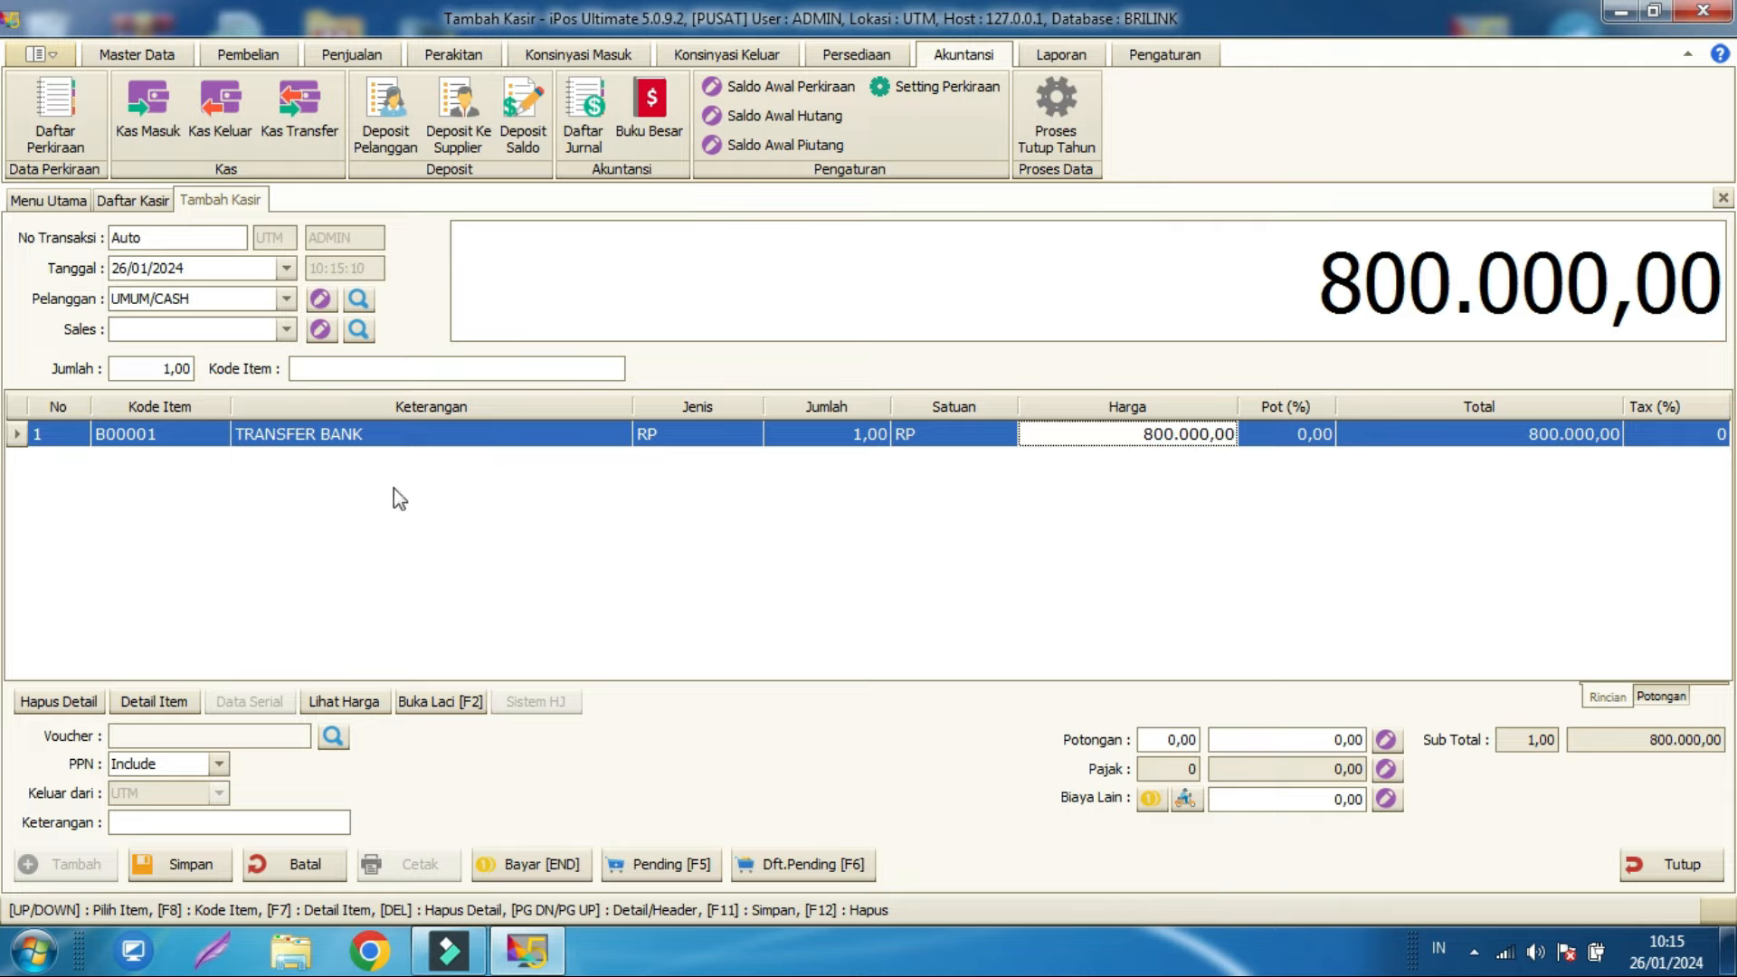
Step: Search the items for "biaya" and add BIAYA ADMIN to the cashier transaction with a price of 5.000
click(332, 372)
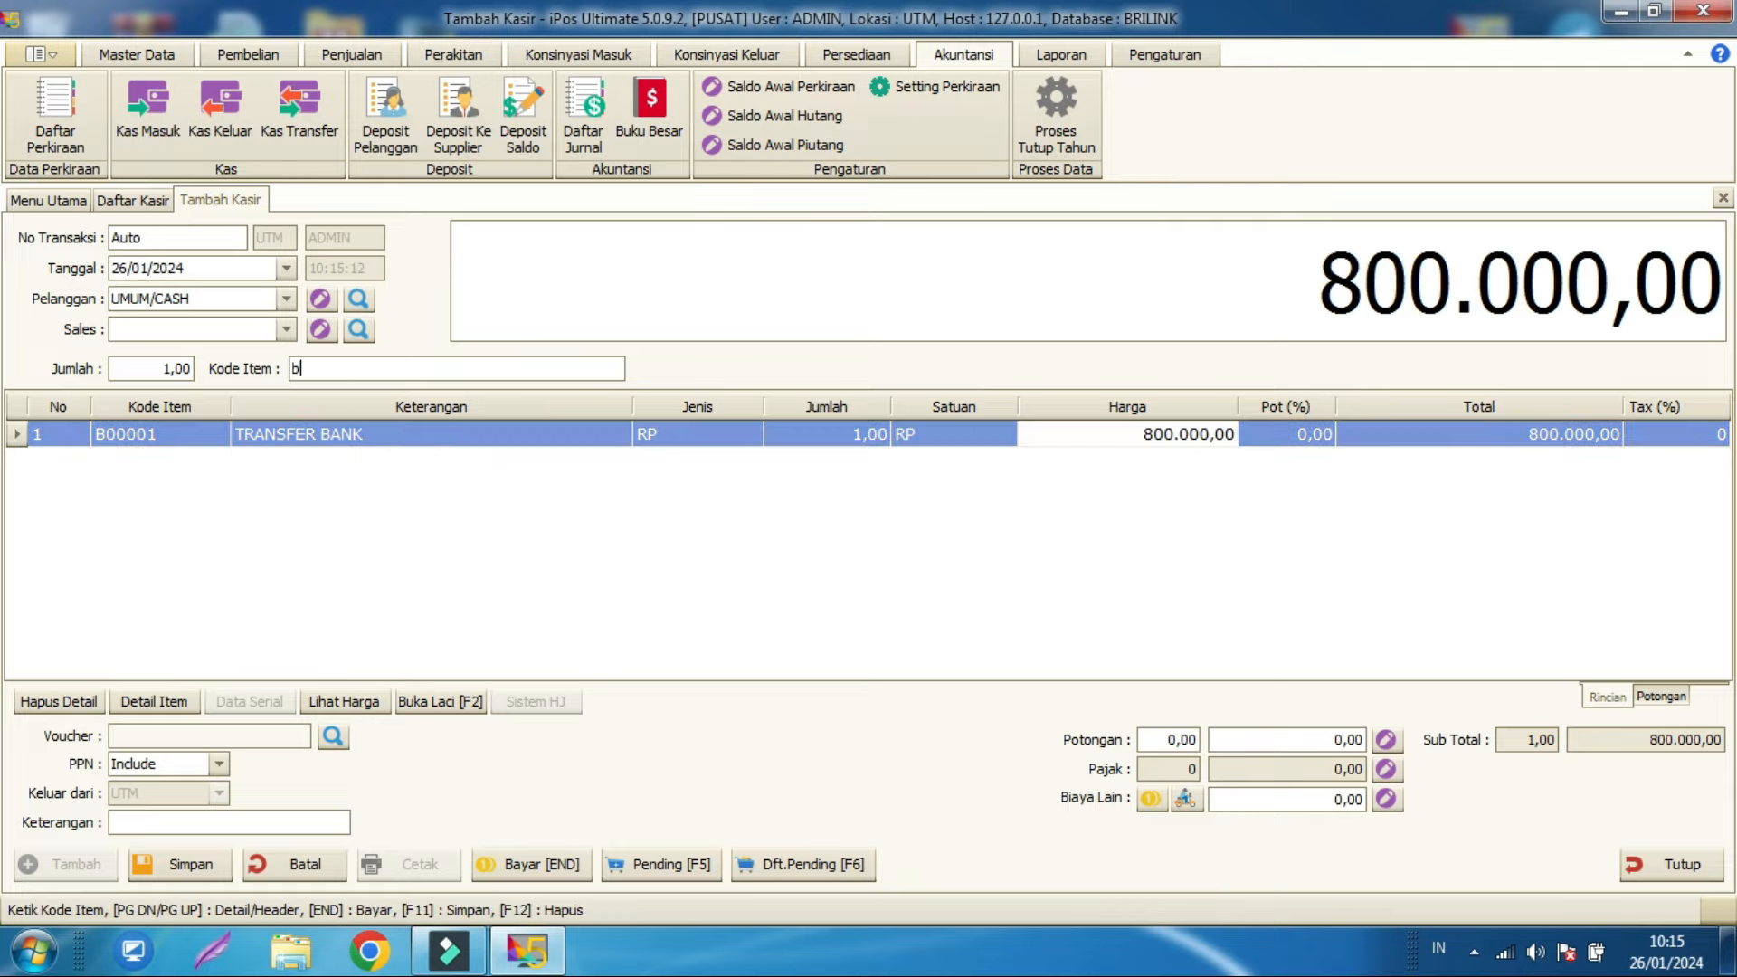
key(Return)
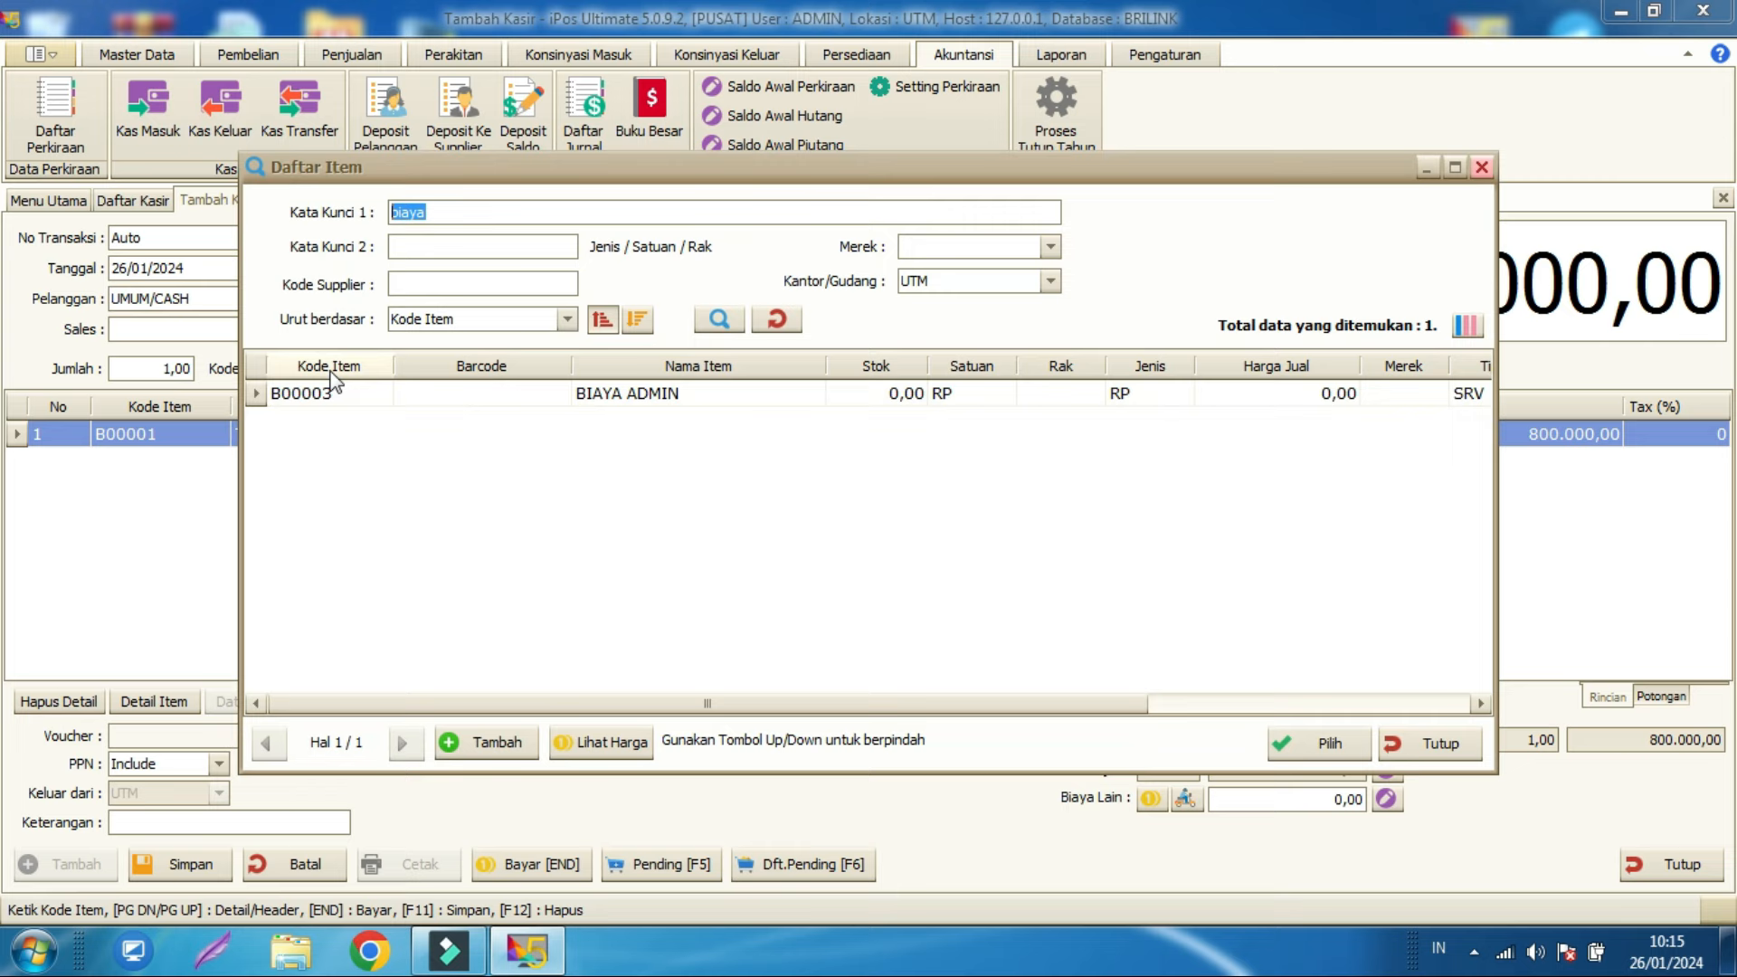
double_click(451, 394)
click(1149, 464)
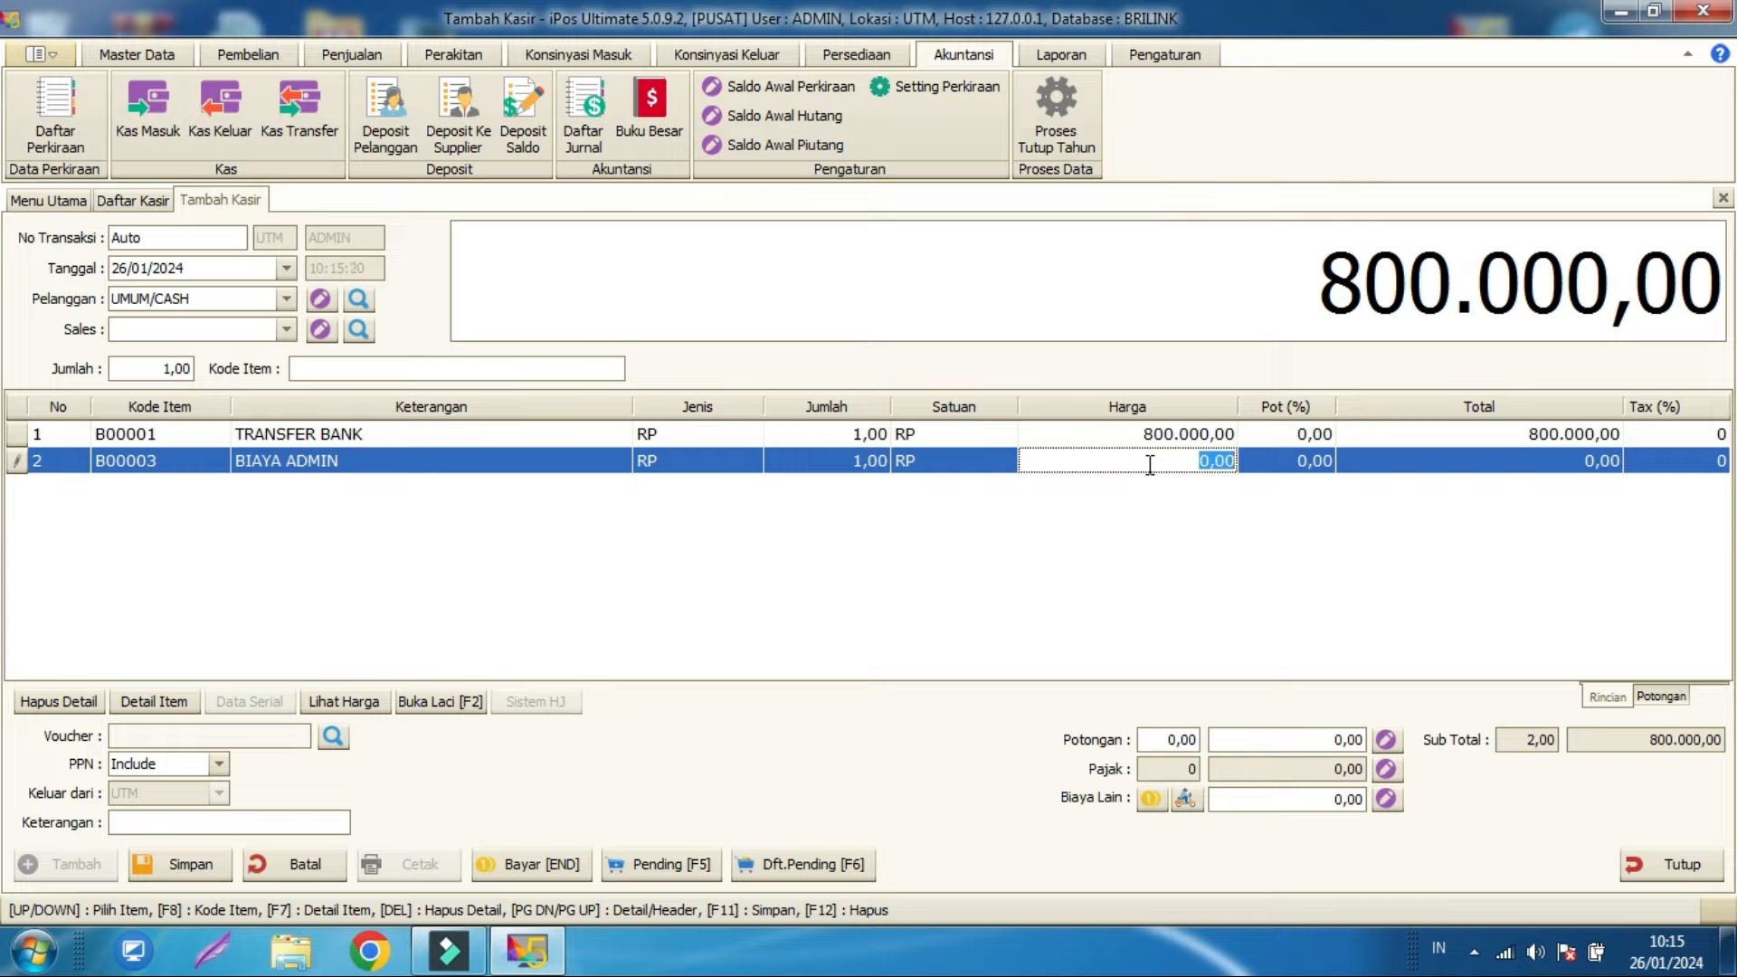
text(500)
click(1193, 551)
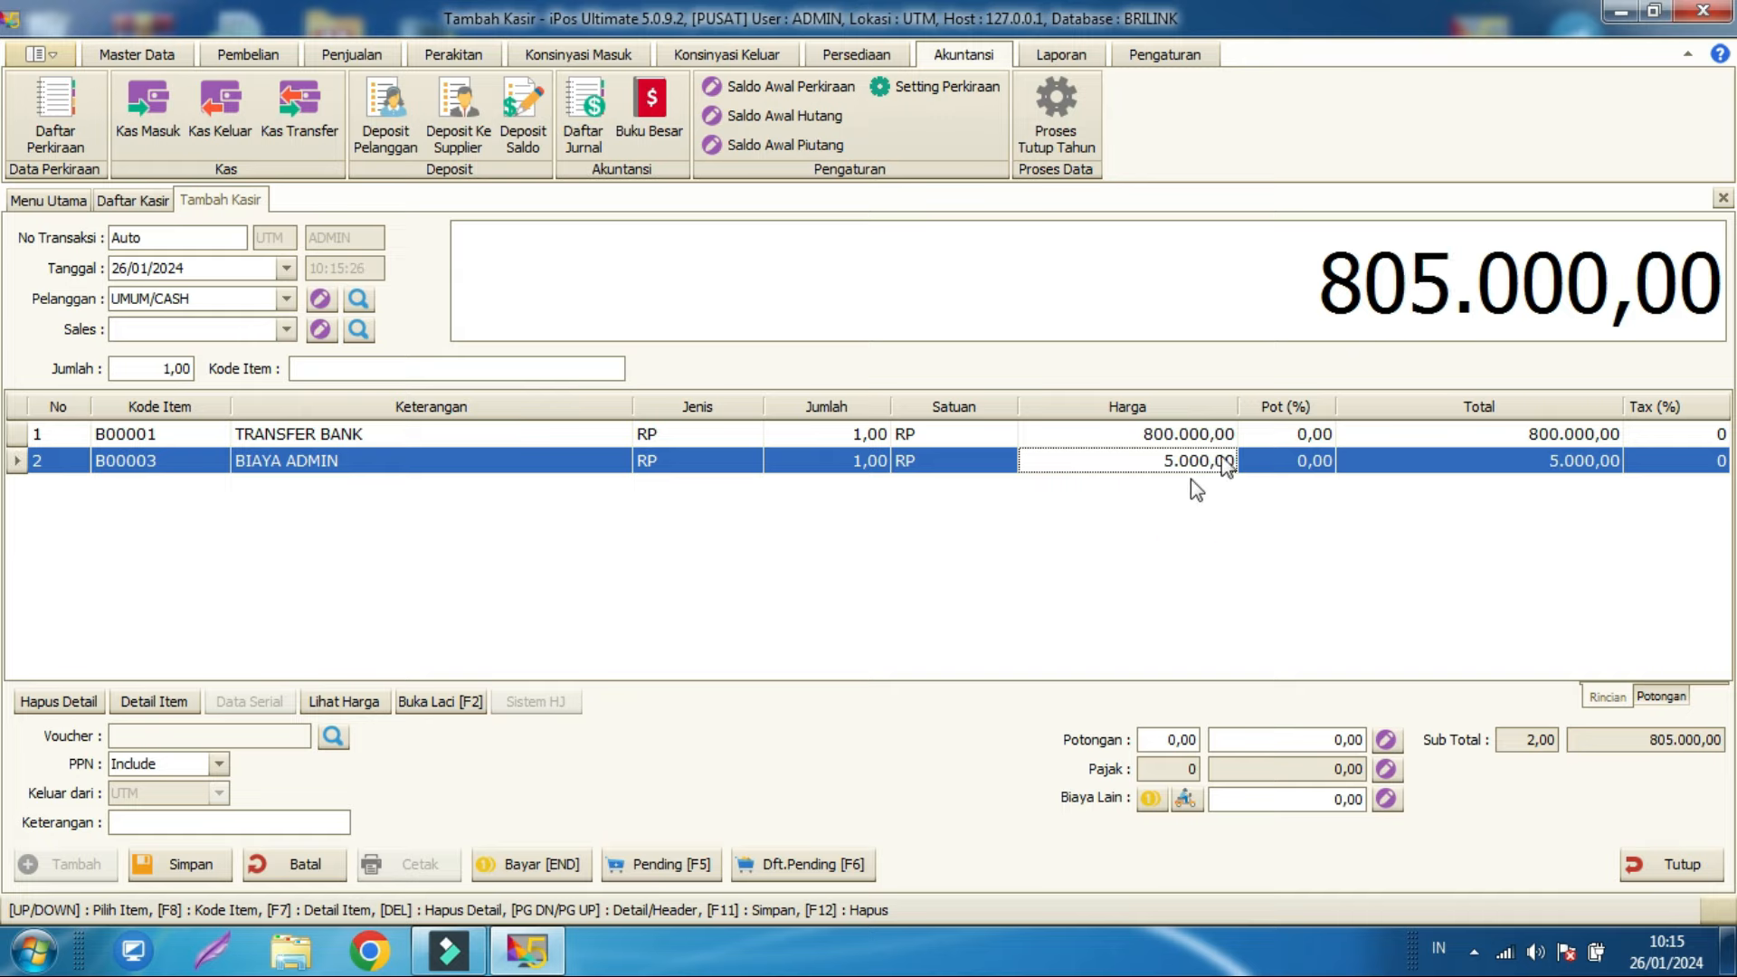
Step: Open the payment for the transfer sale and enter 810.000 as the Tunai amount
click(543, 867)
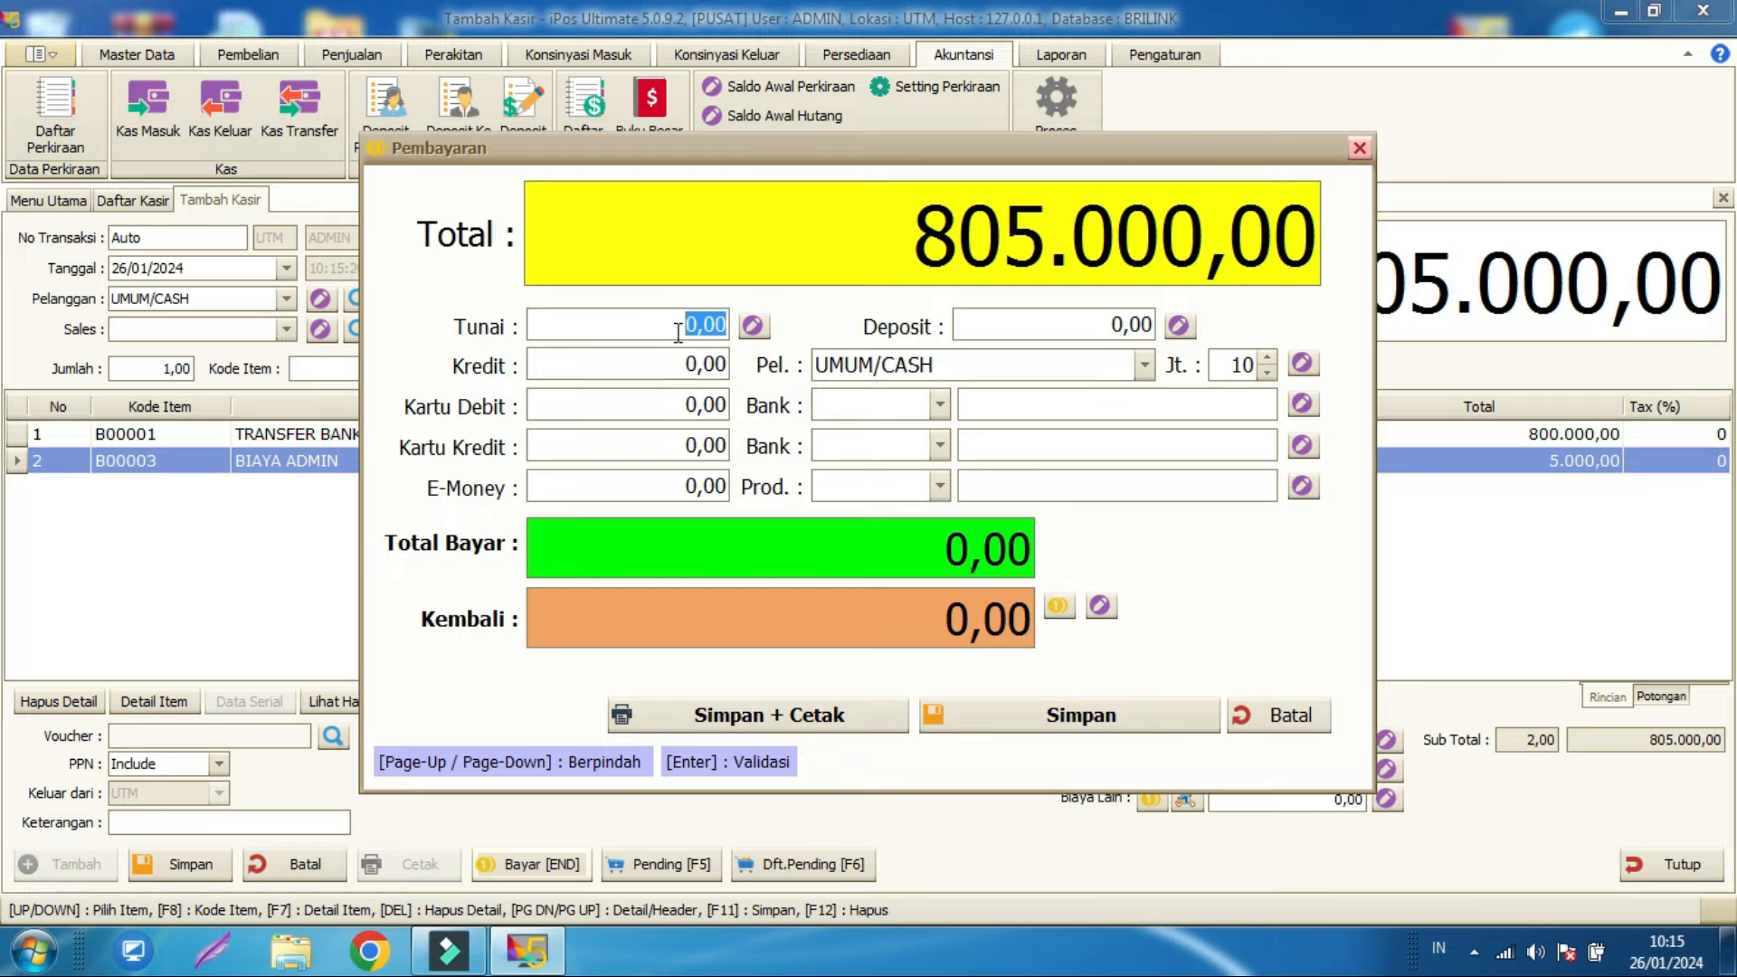
click(678, 331)
click(680, 330)
text(810000)
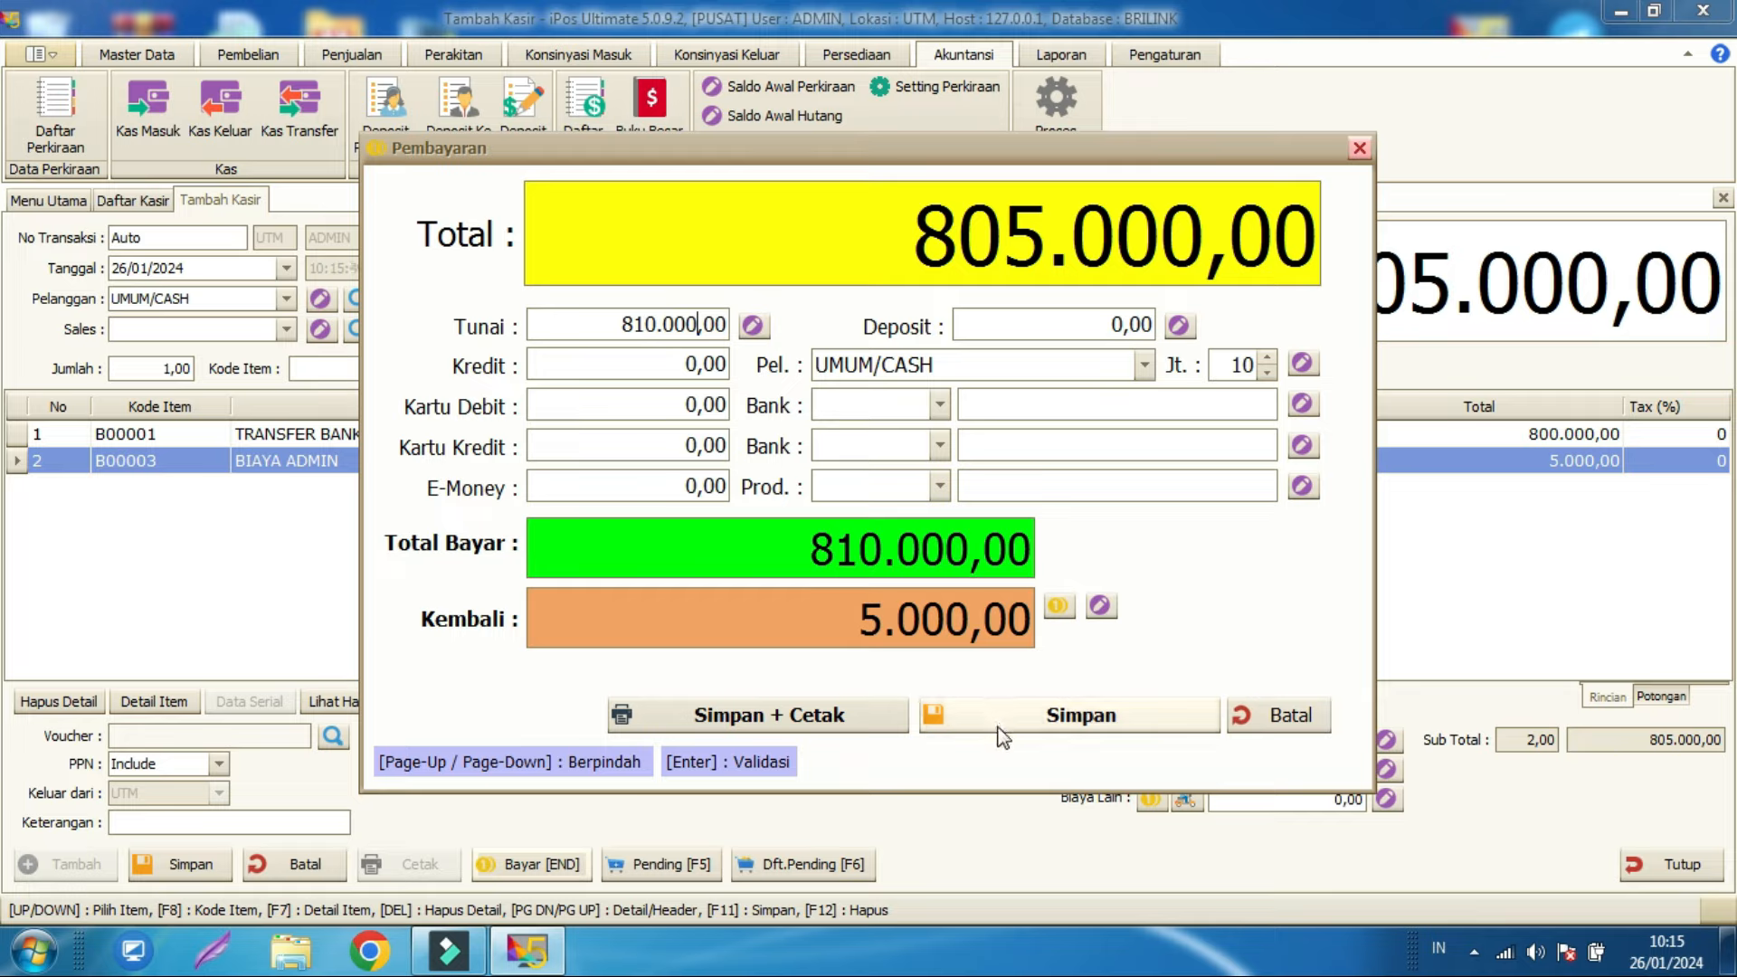
Step: Check the account assigned to the cash payment and save the sale without printing
click(758, 327)
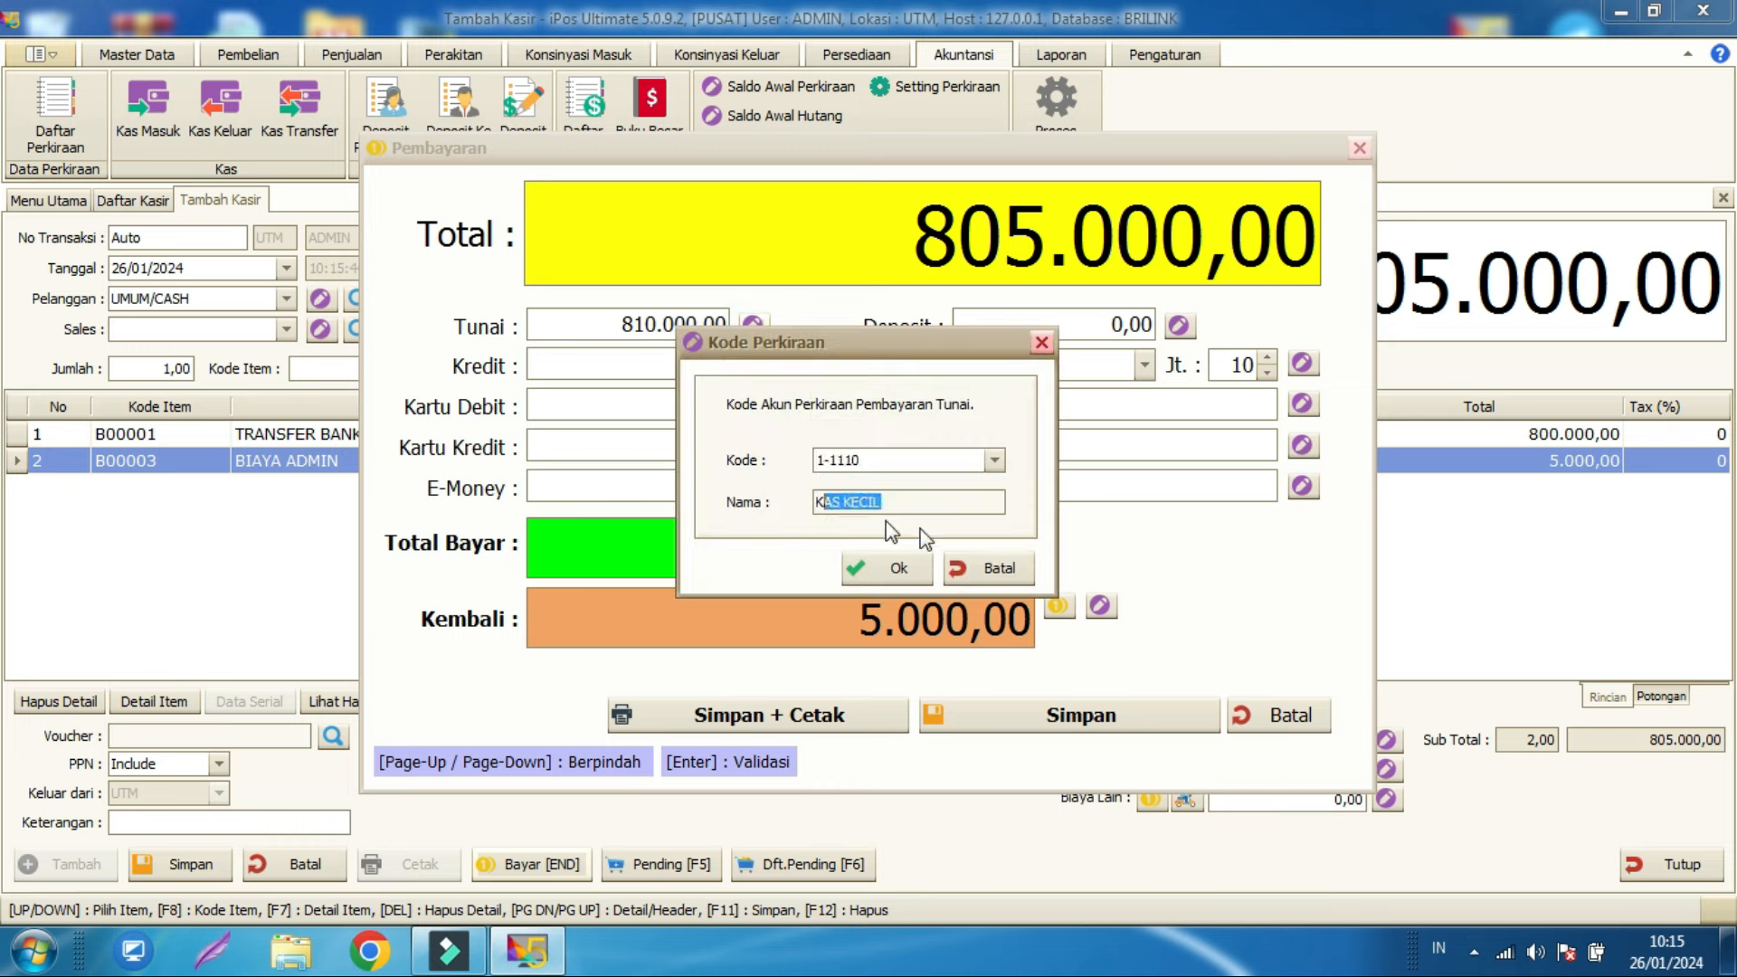
click(990, 568)
click(1027, 719)
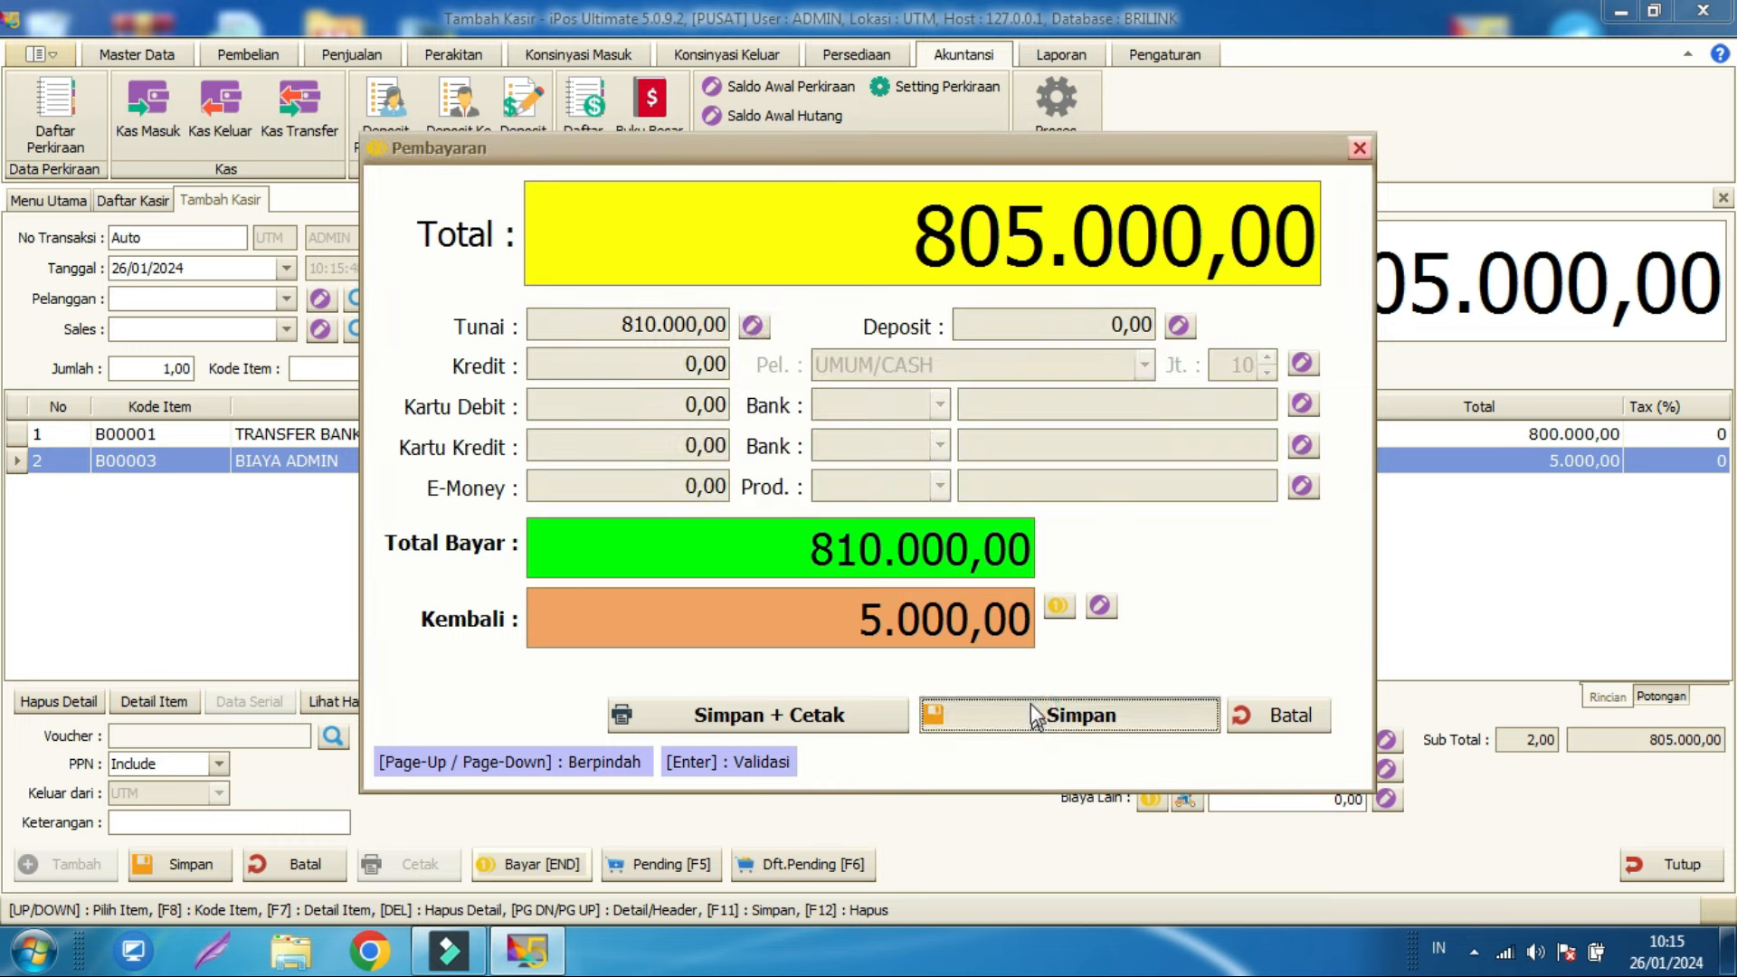
click(1022, 715)
click(982, 581)
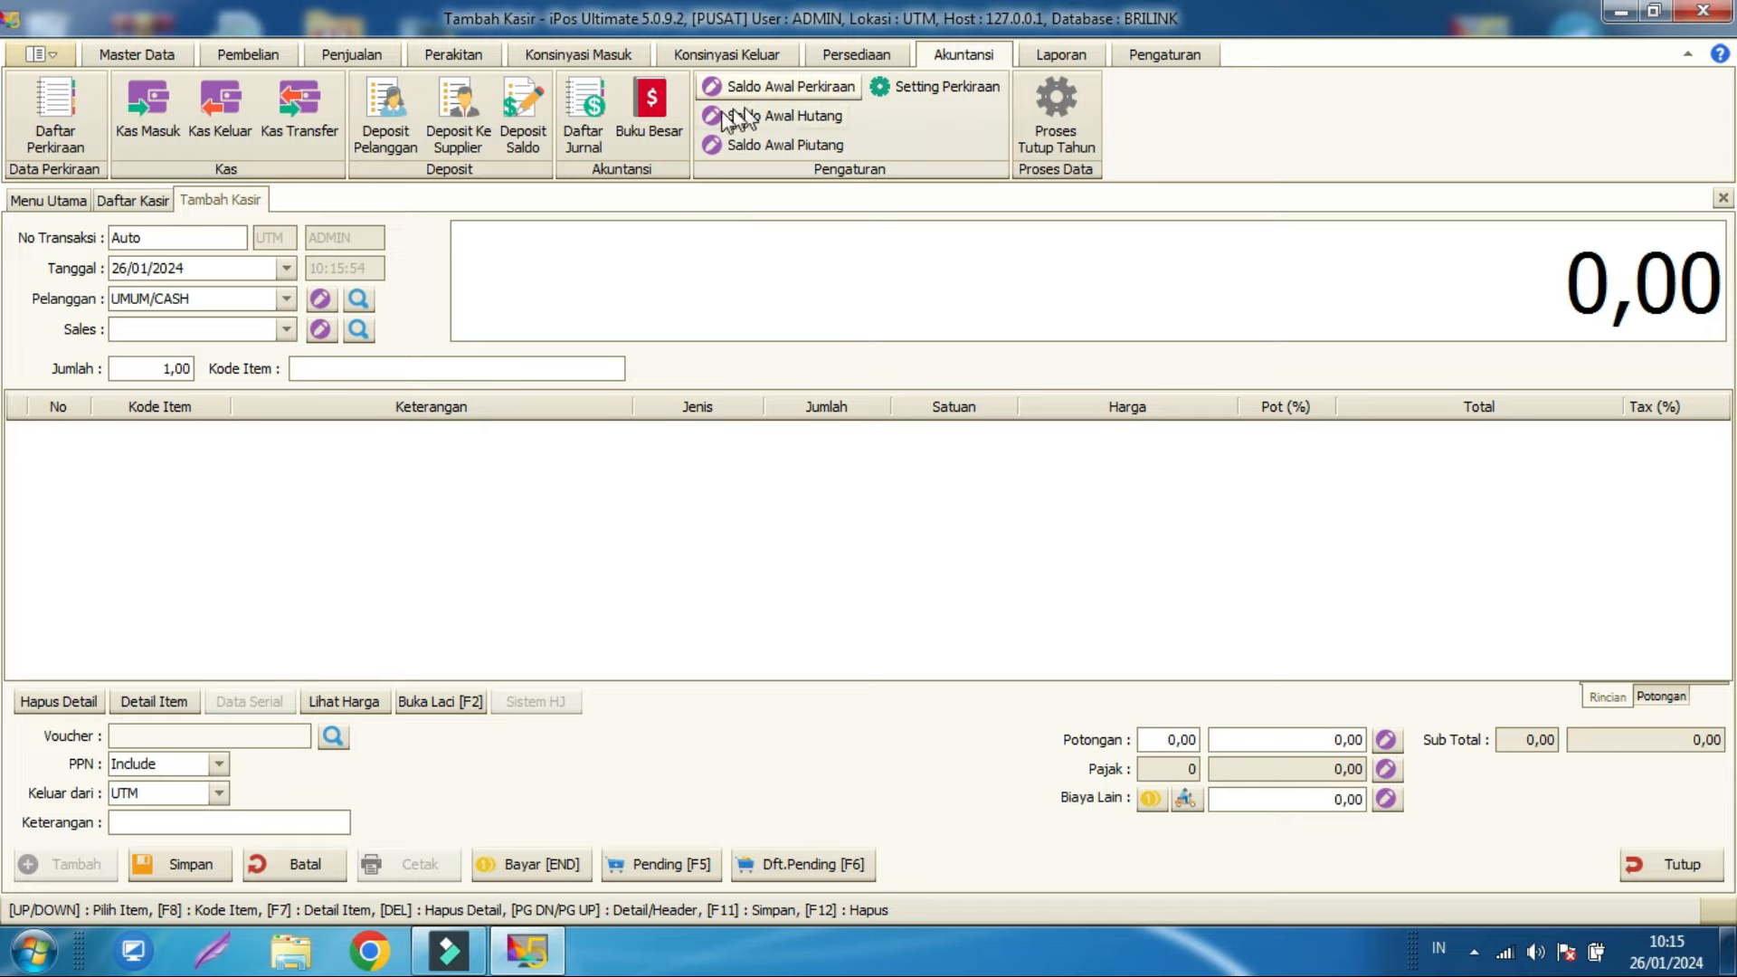
Step: Start a new cash-out entry with 1-1122 SALDO BRILINK as the source account
click(220, 113)
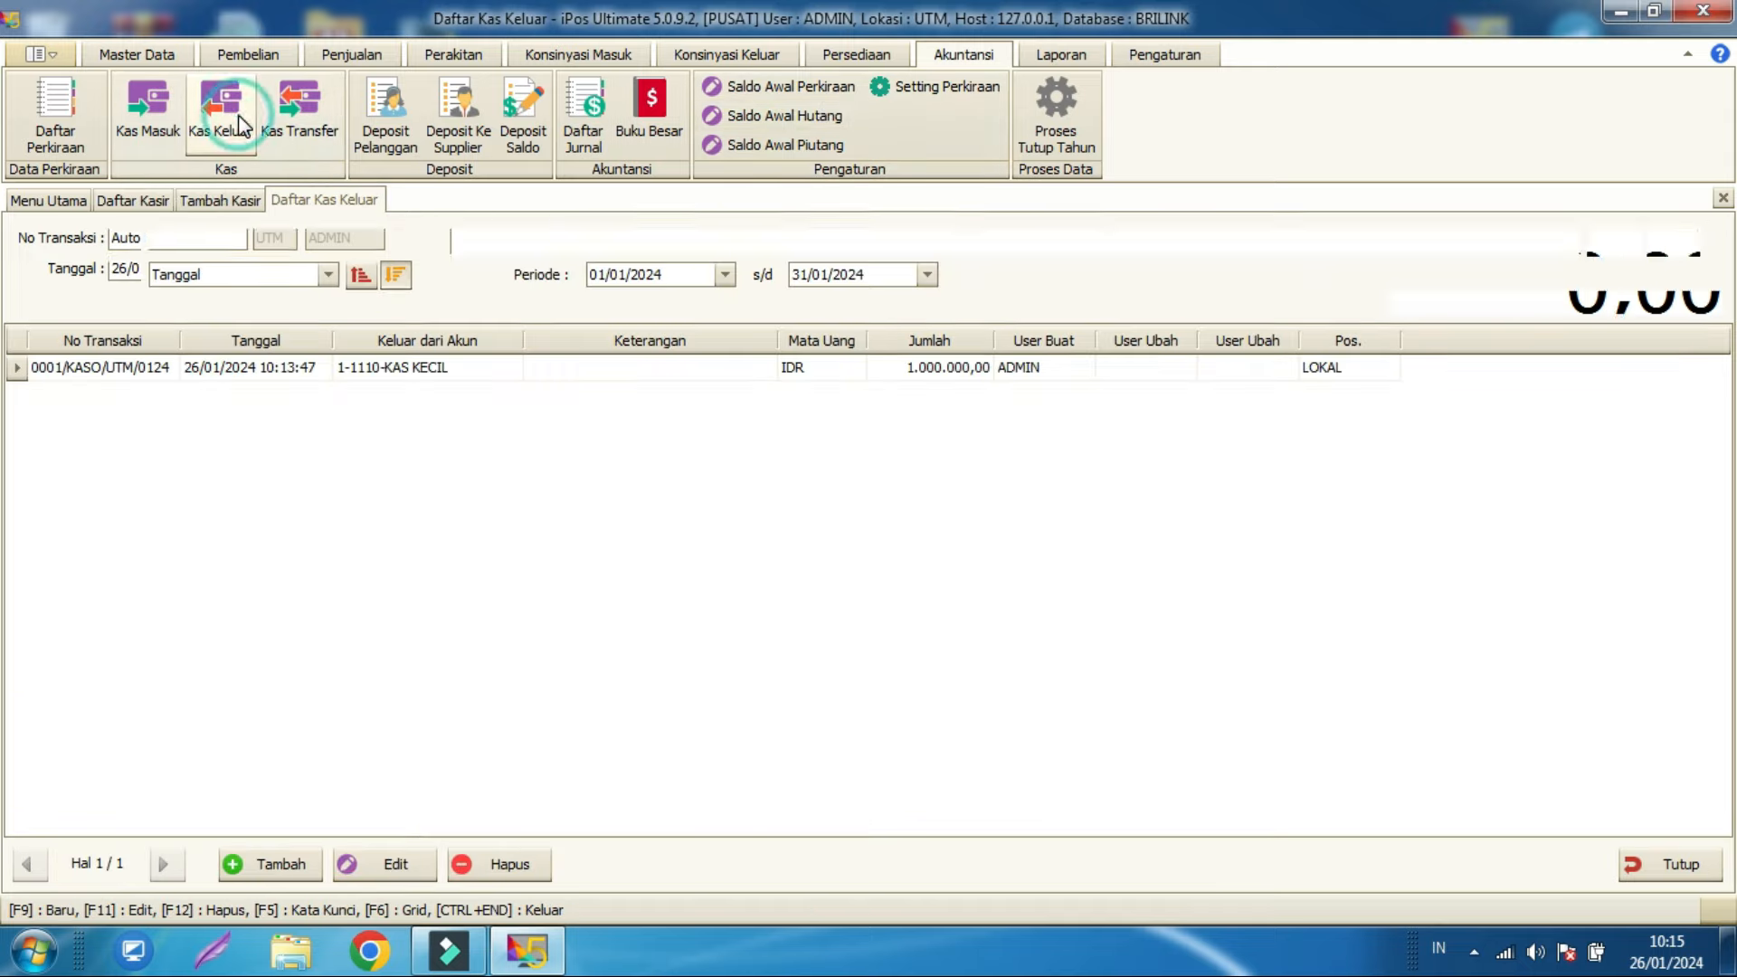
click(275, 864)
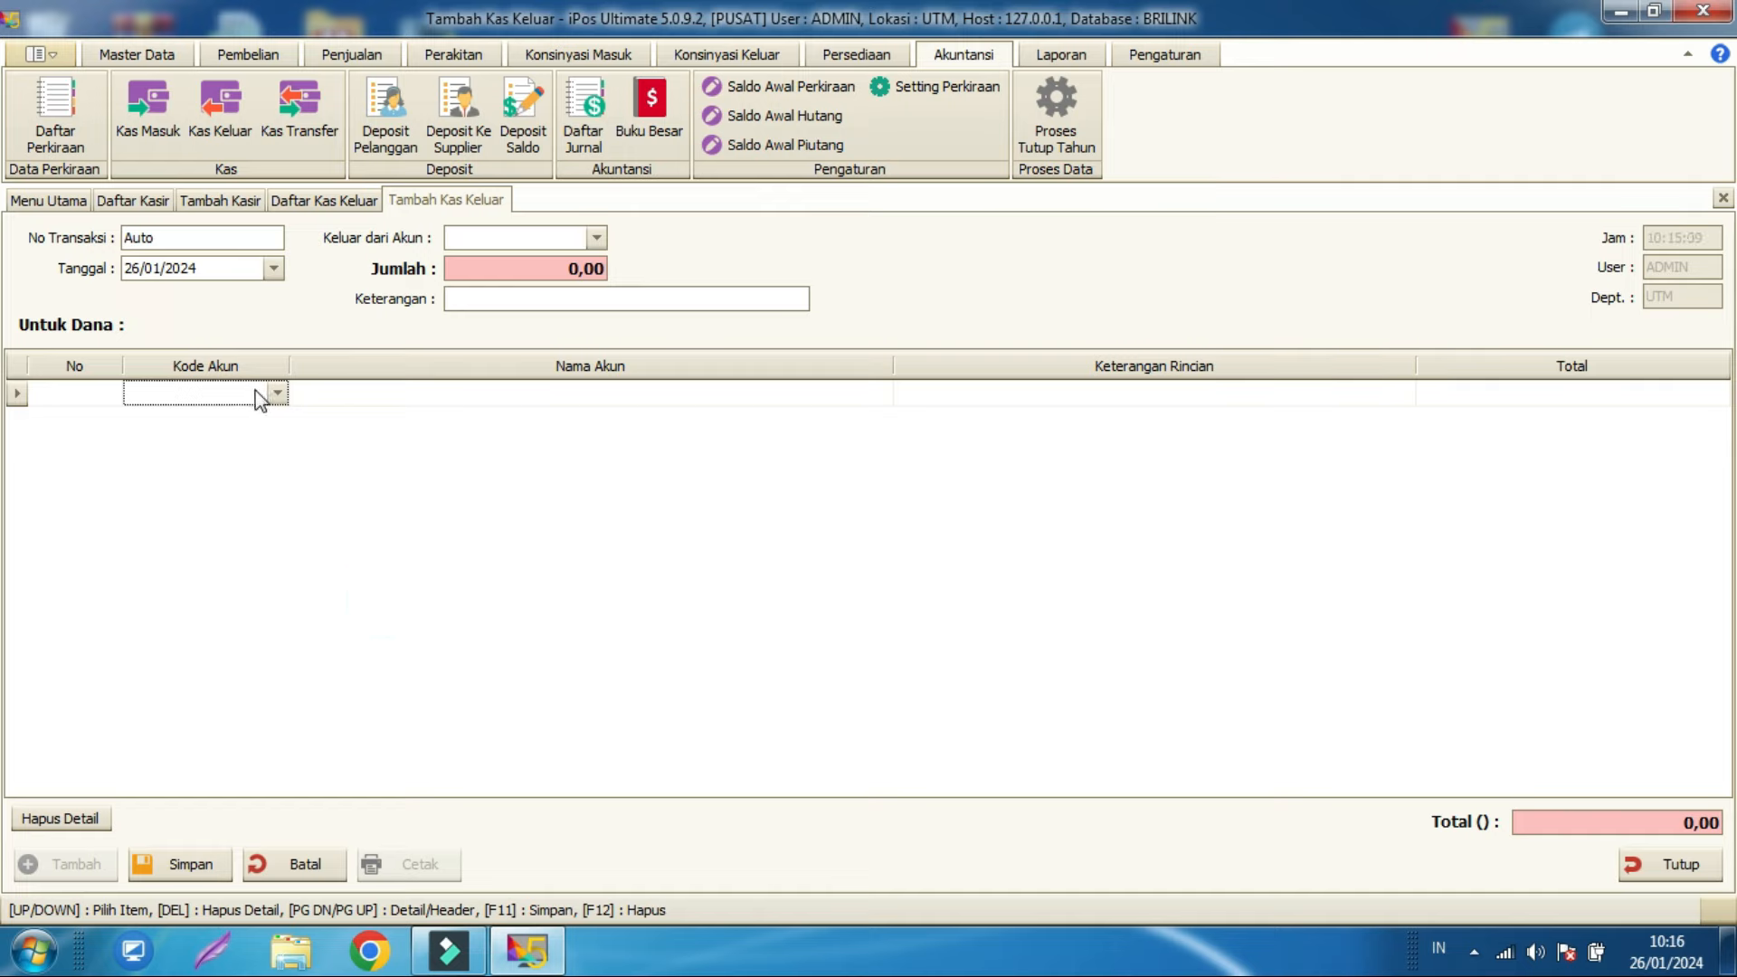
click(597, 239)
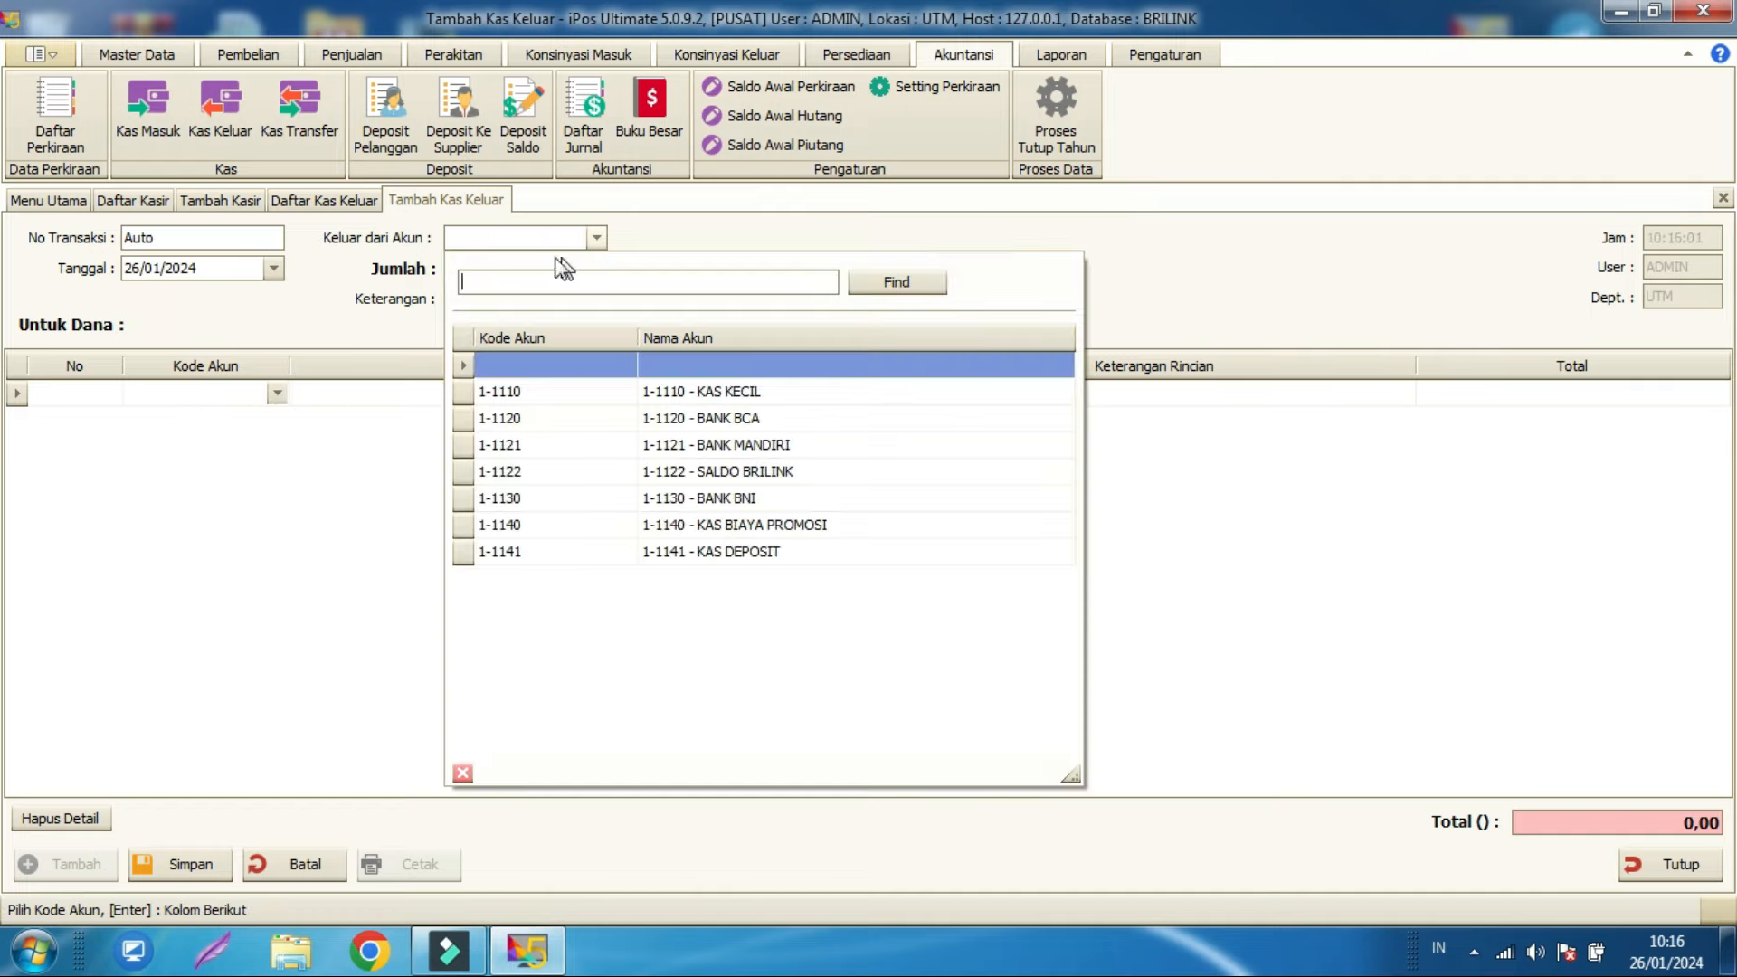
click(594, 469)
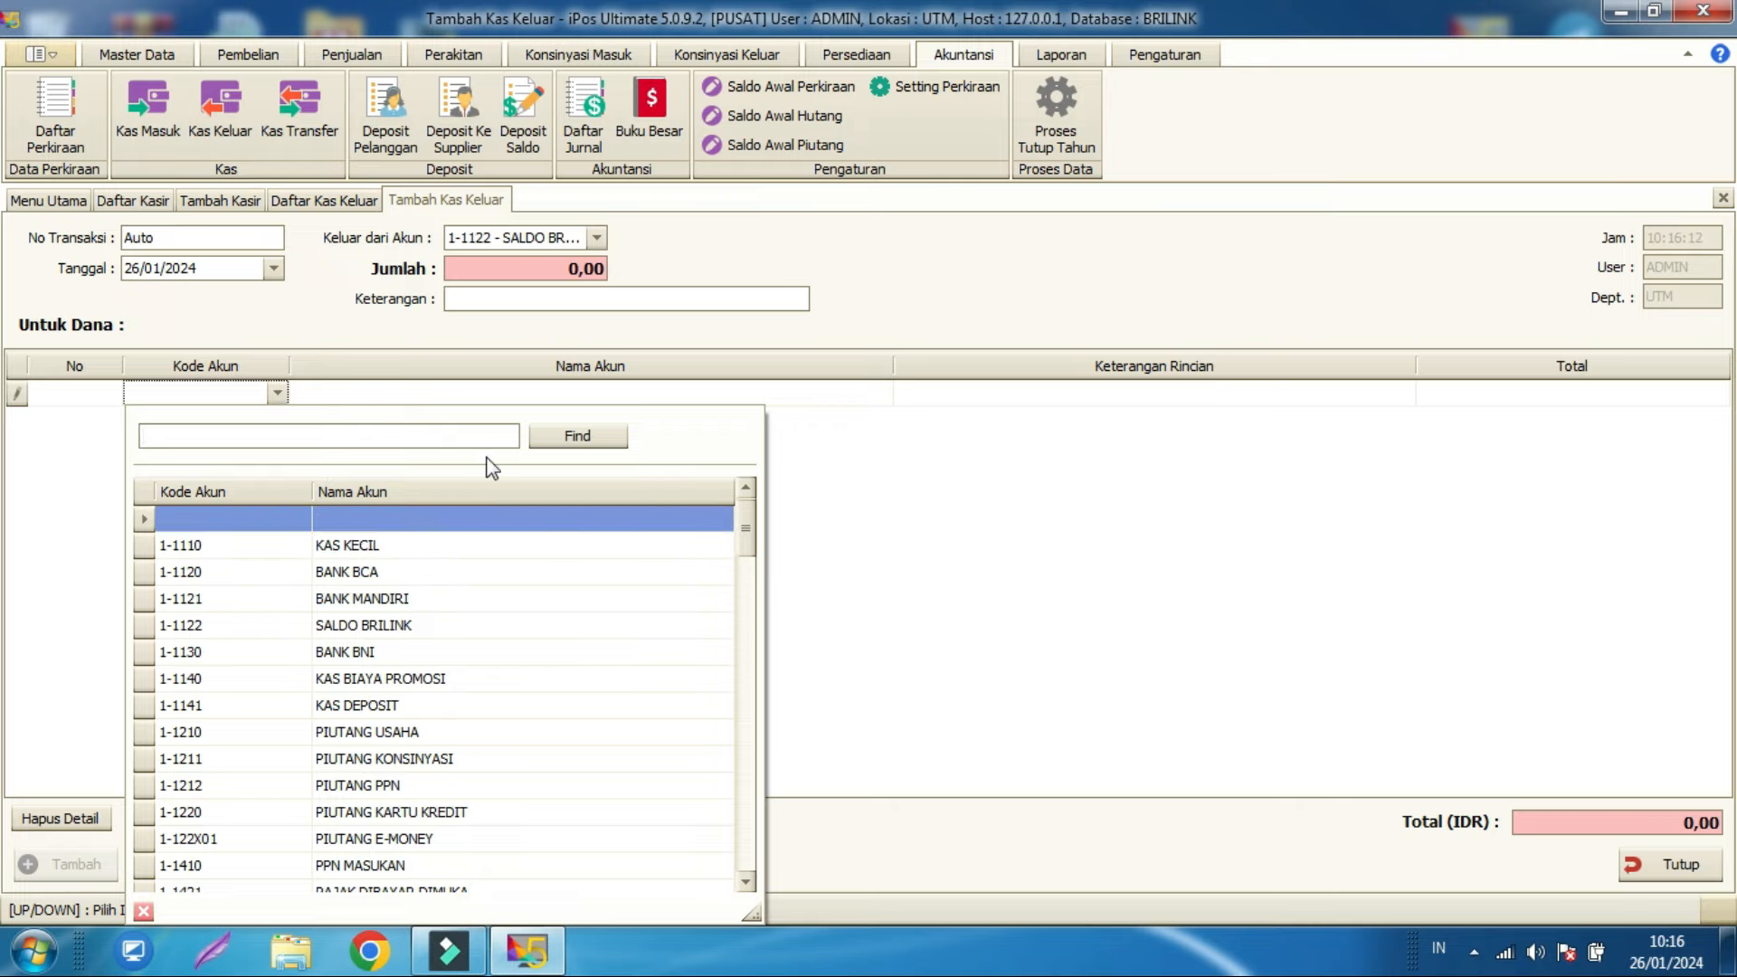
Step: Search the cash-out line's account list for "6" and look for a transfer expense account
text(6)
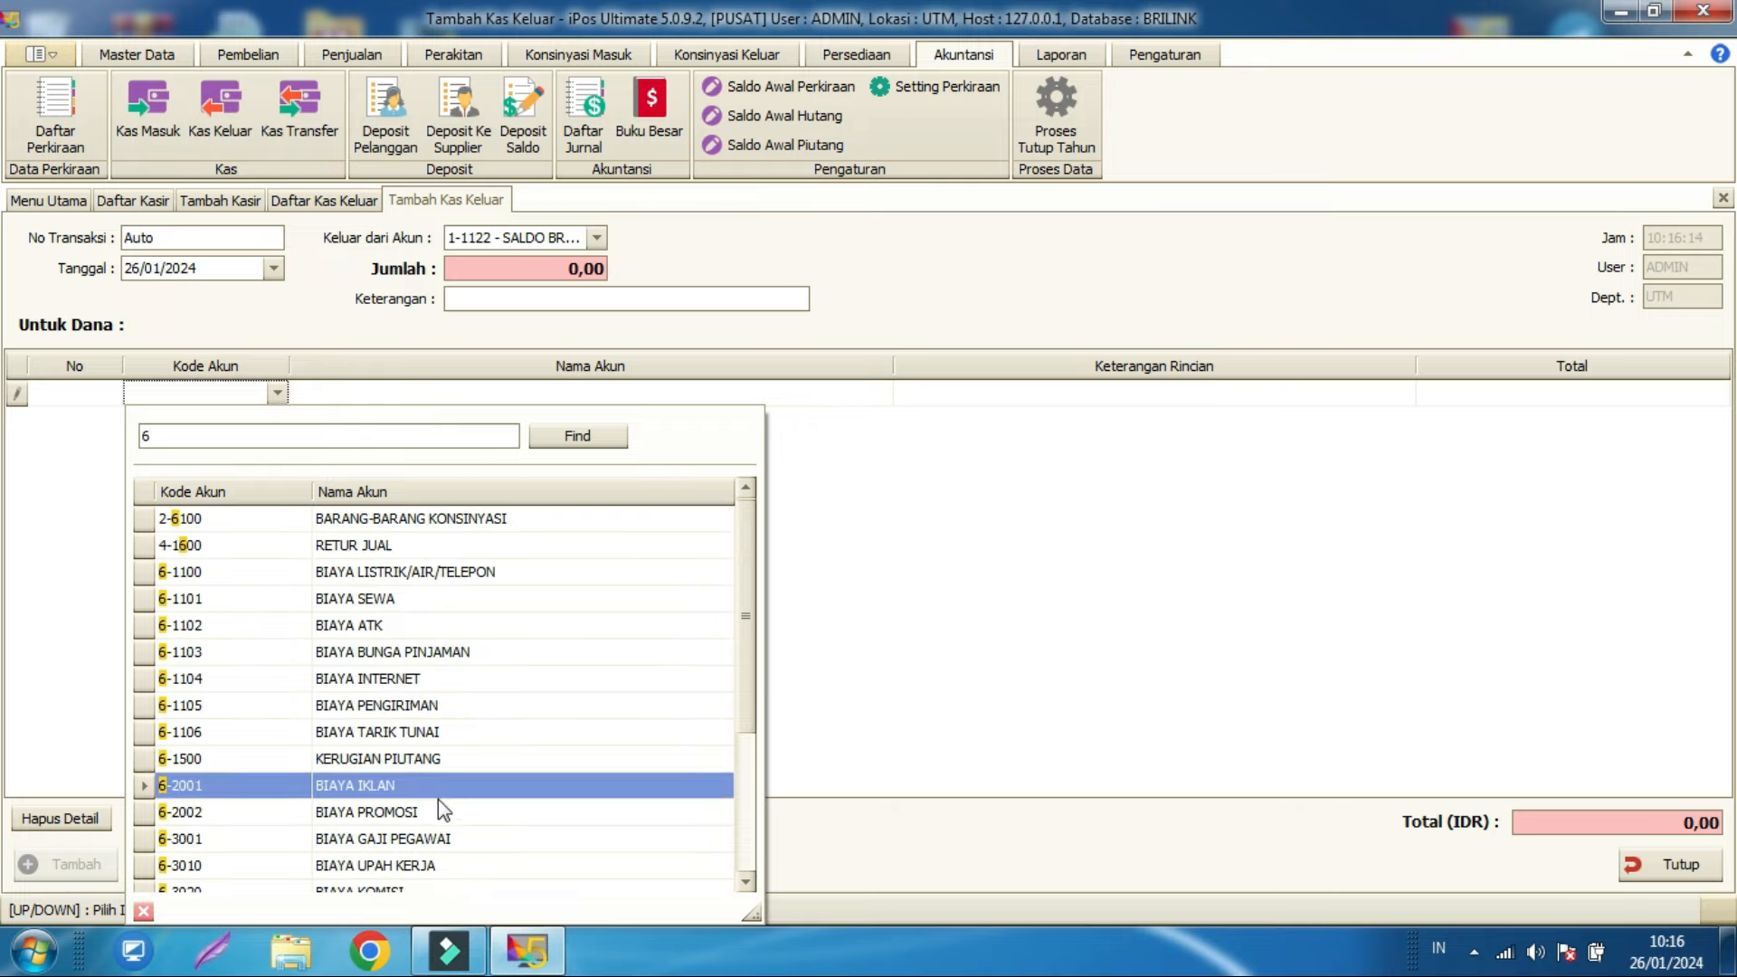
scroll(463, 814, down, 1)
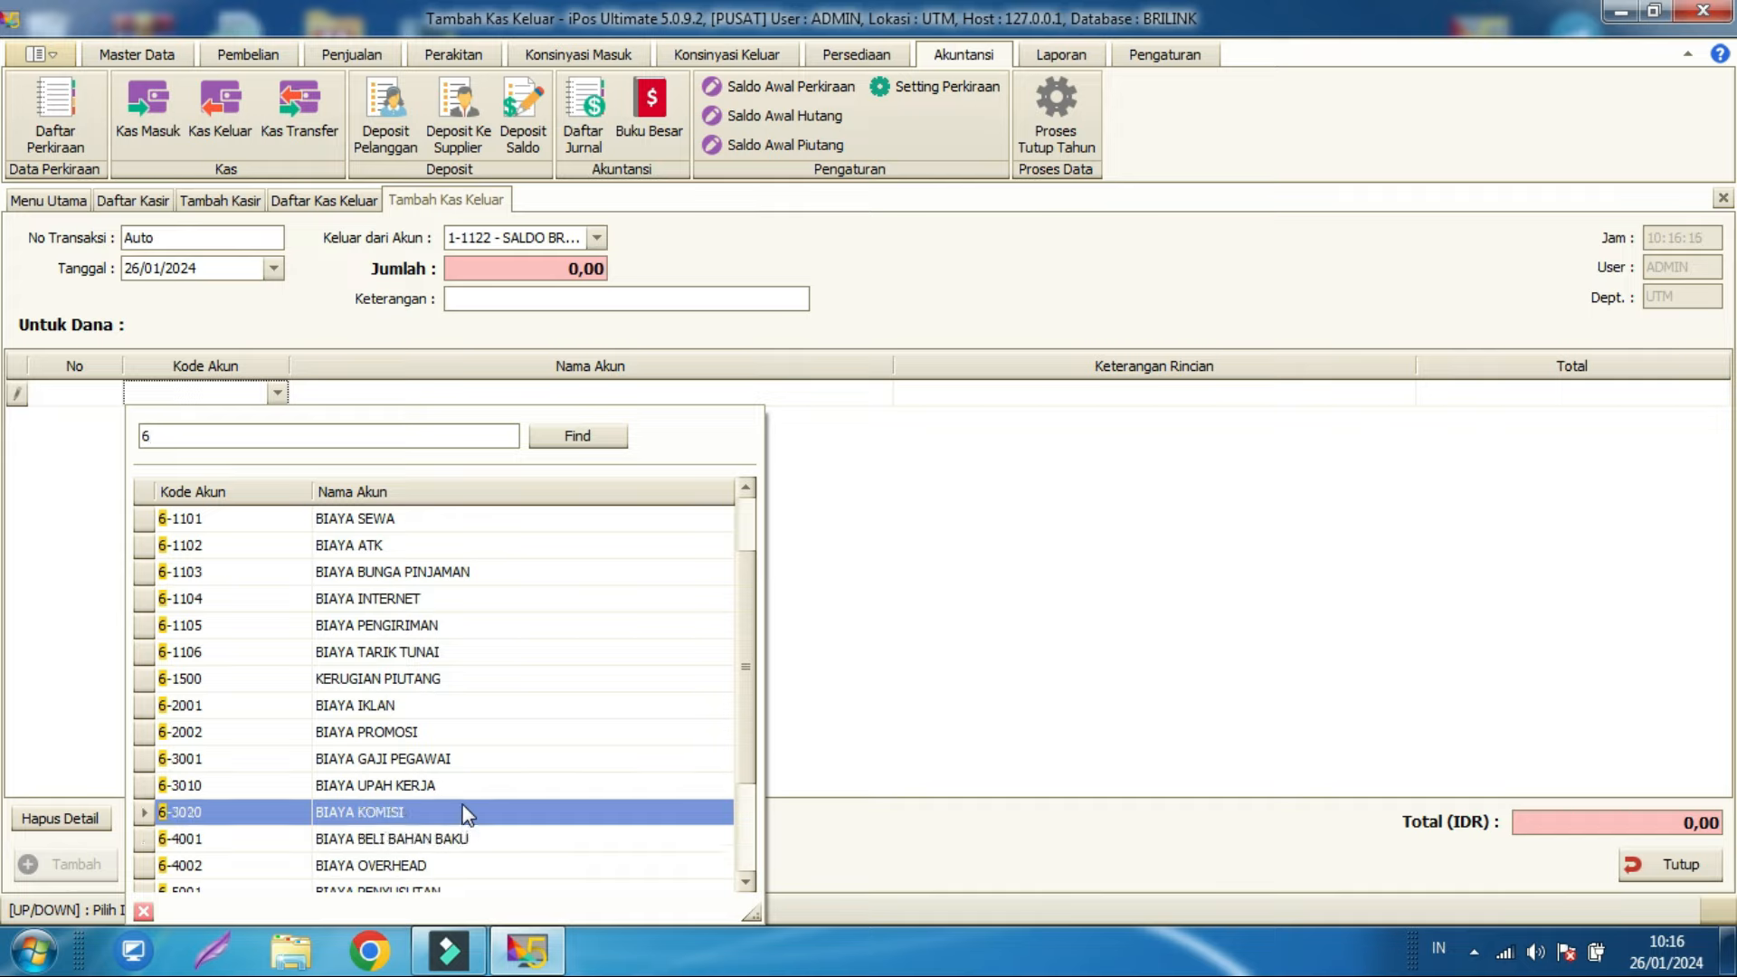
scroll(466, 812, up, 1)
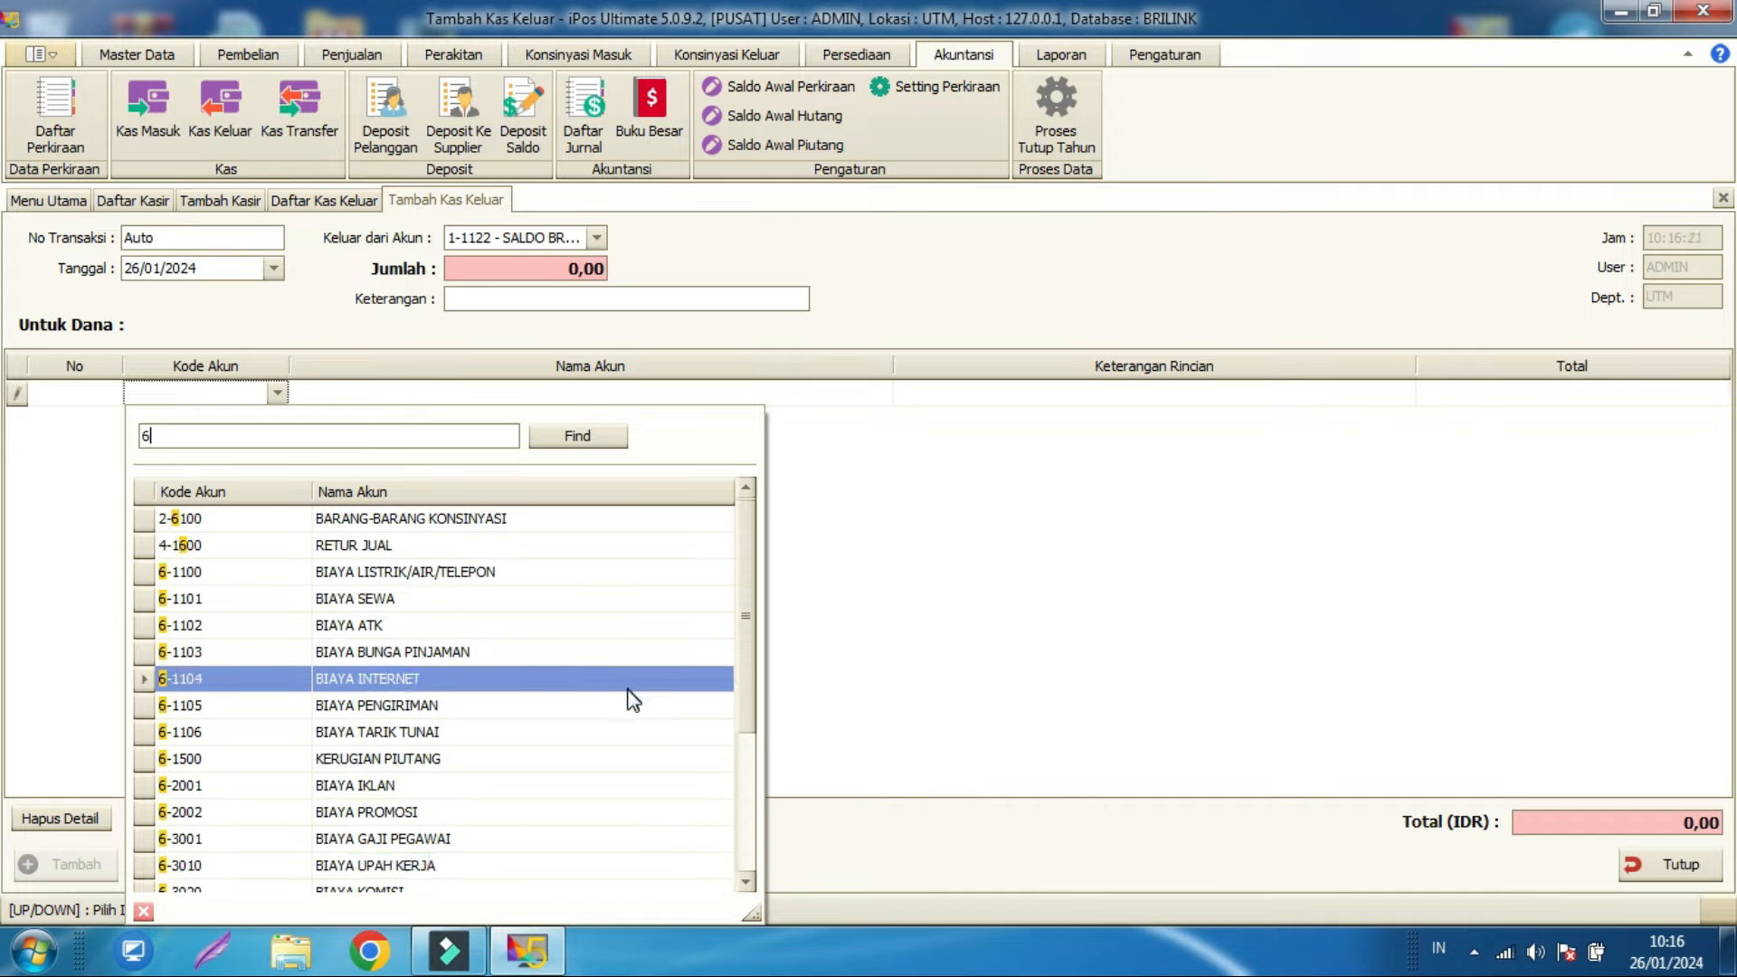
scroll(650, 702, down, 1)
click(944, 653)
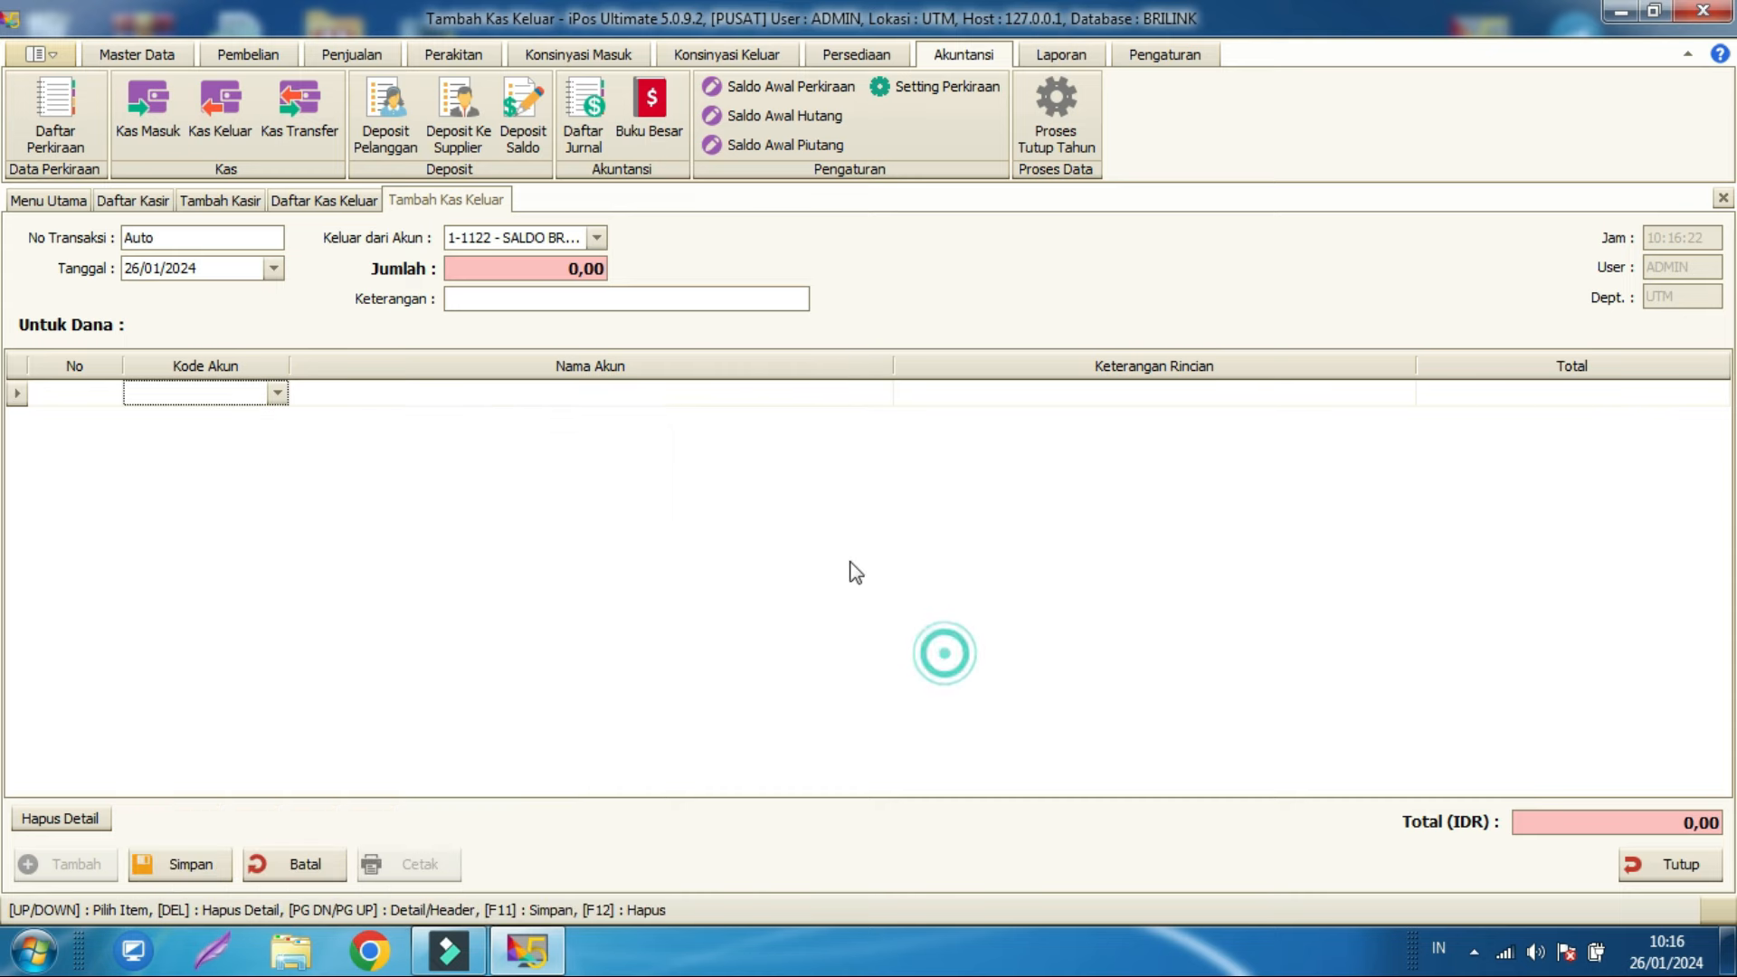
Step: Add the detail account 6-1107 BIAYA TRANFER under BIAYA UMUM in the expense accounts, and close the account list
click(46, 116)
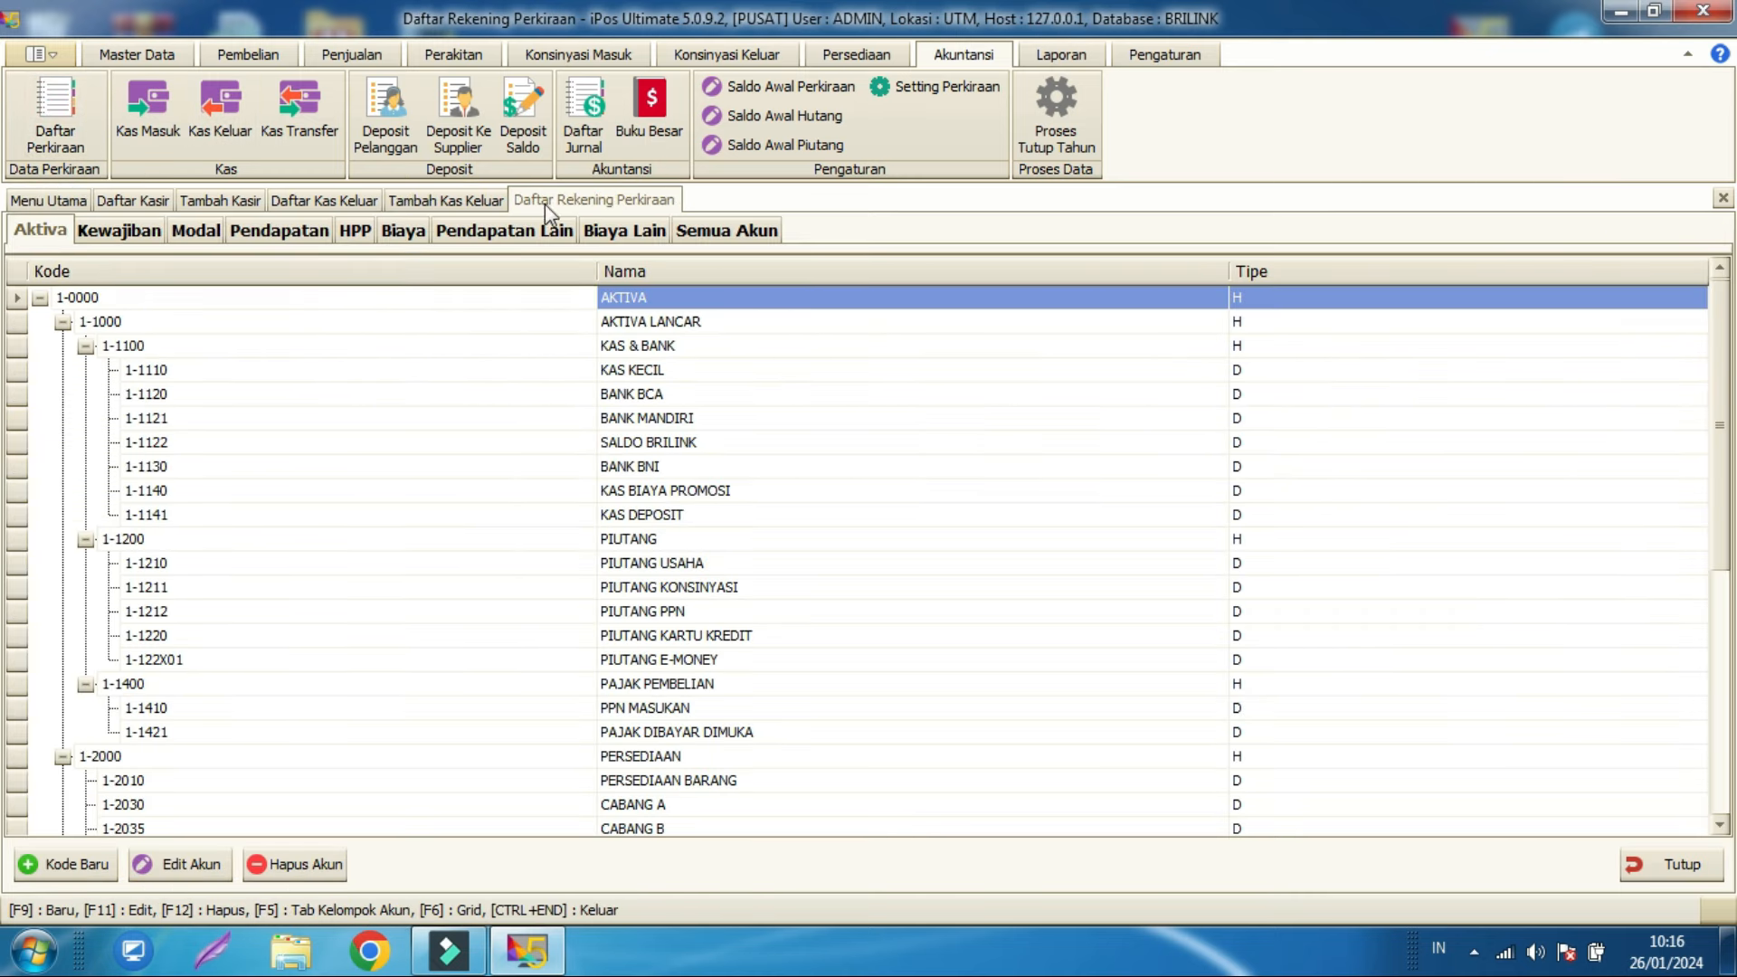
click(402, 229)
click(671, 396)
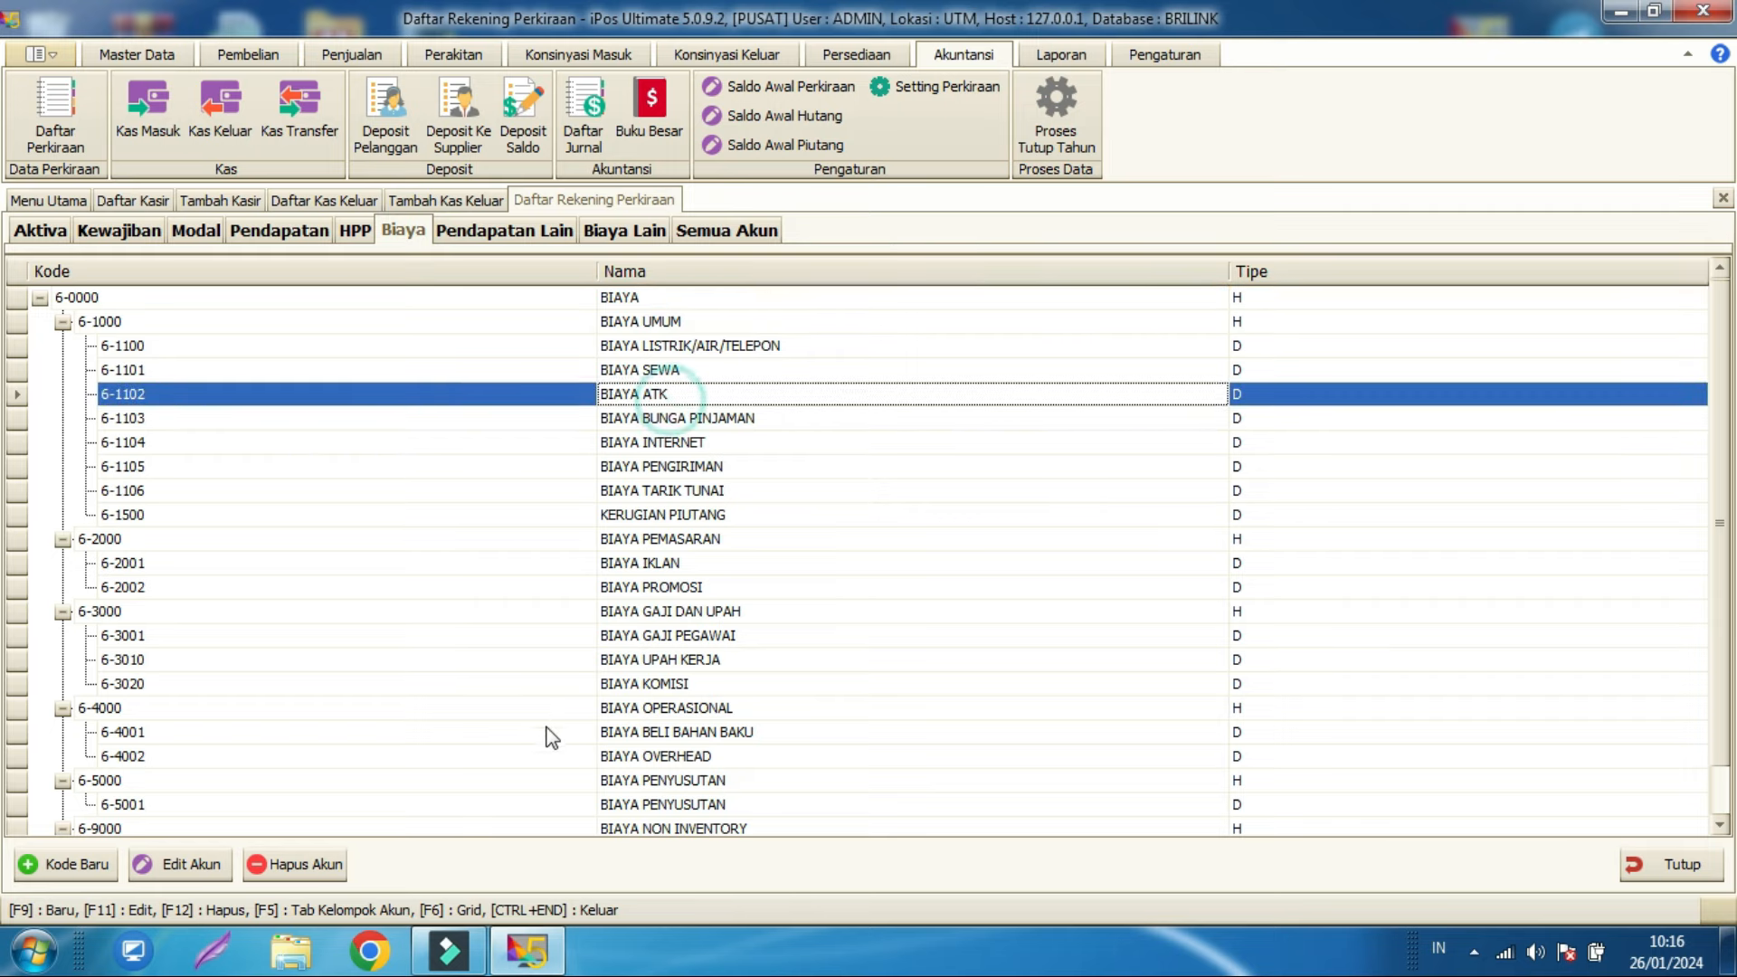
click(73, 864)
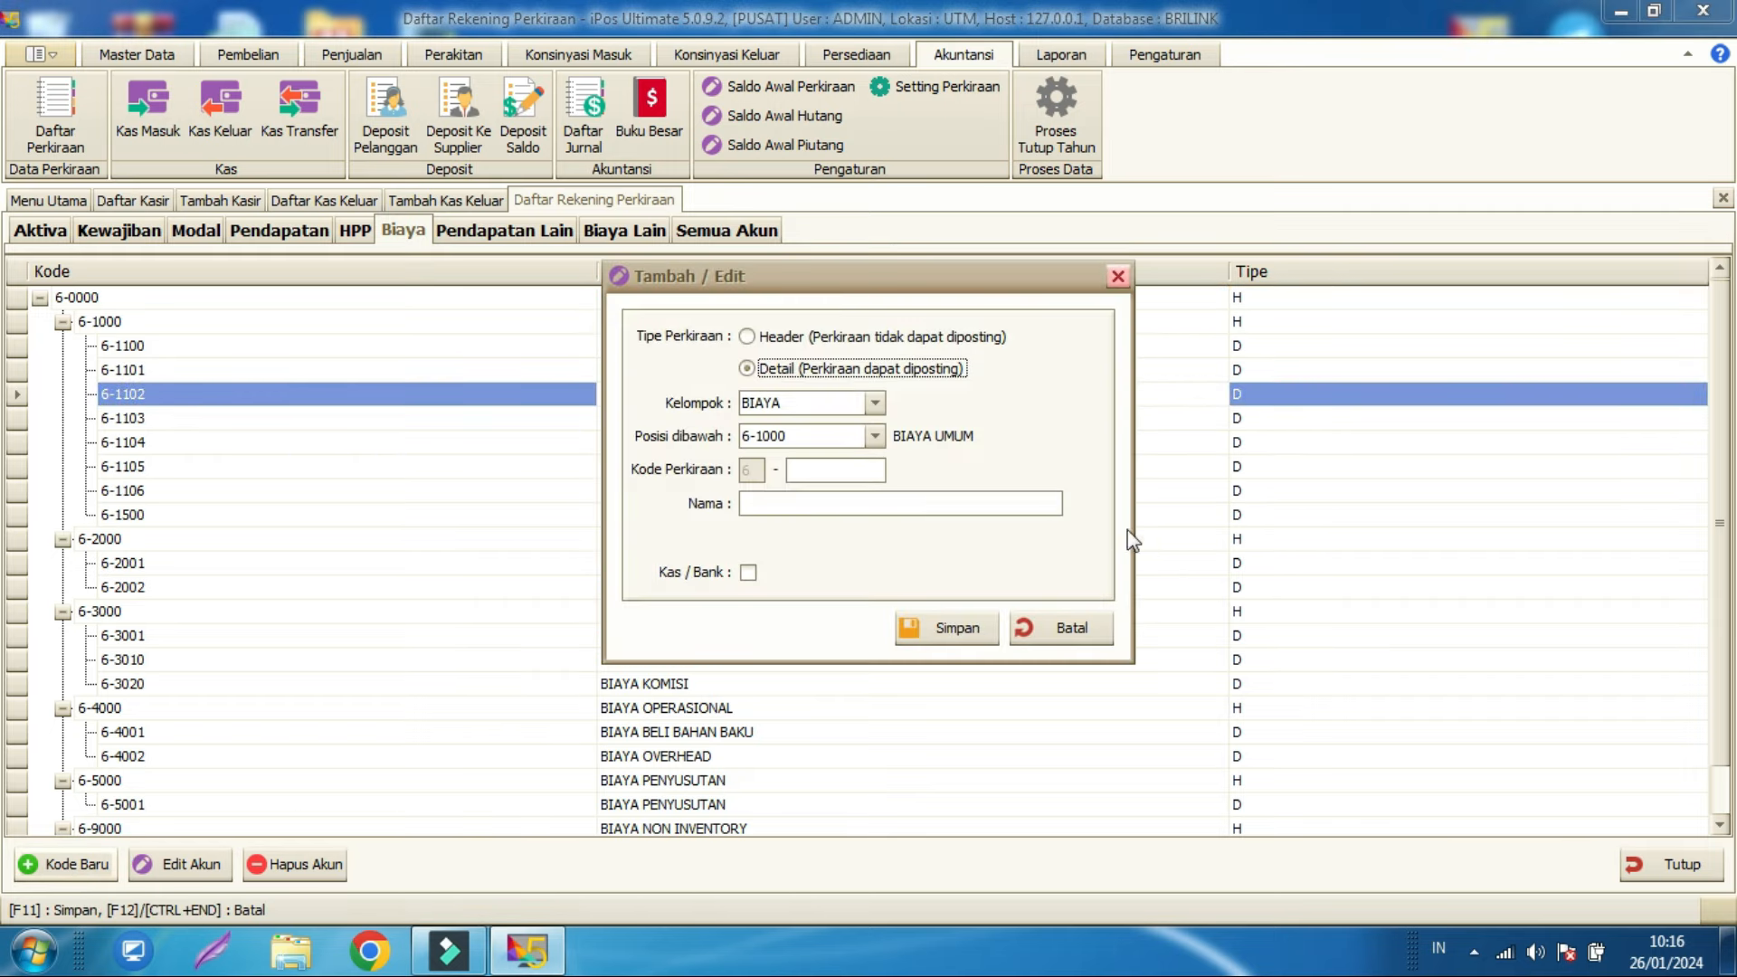
click(850, 470)
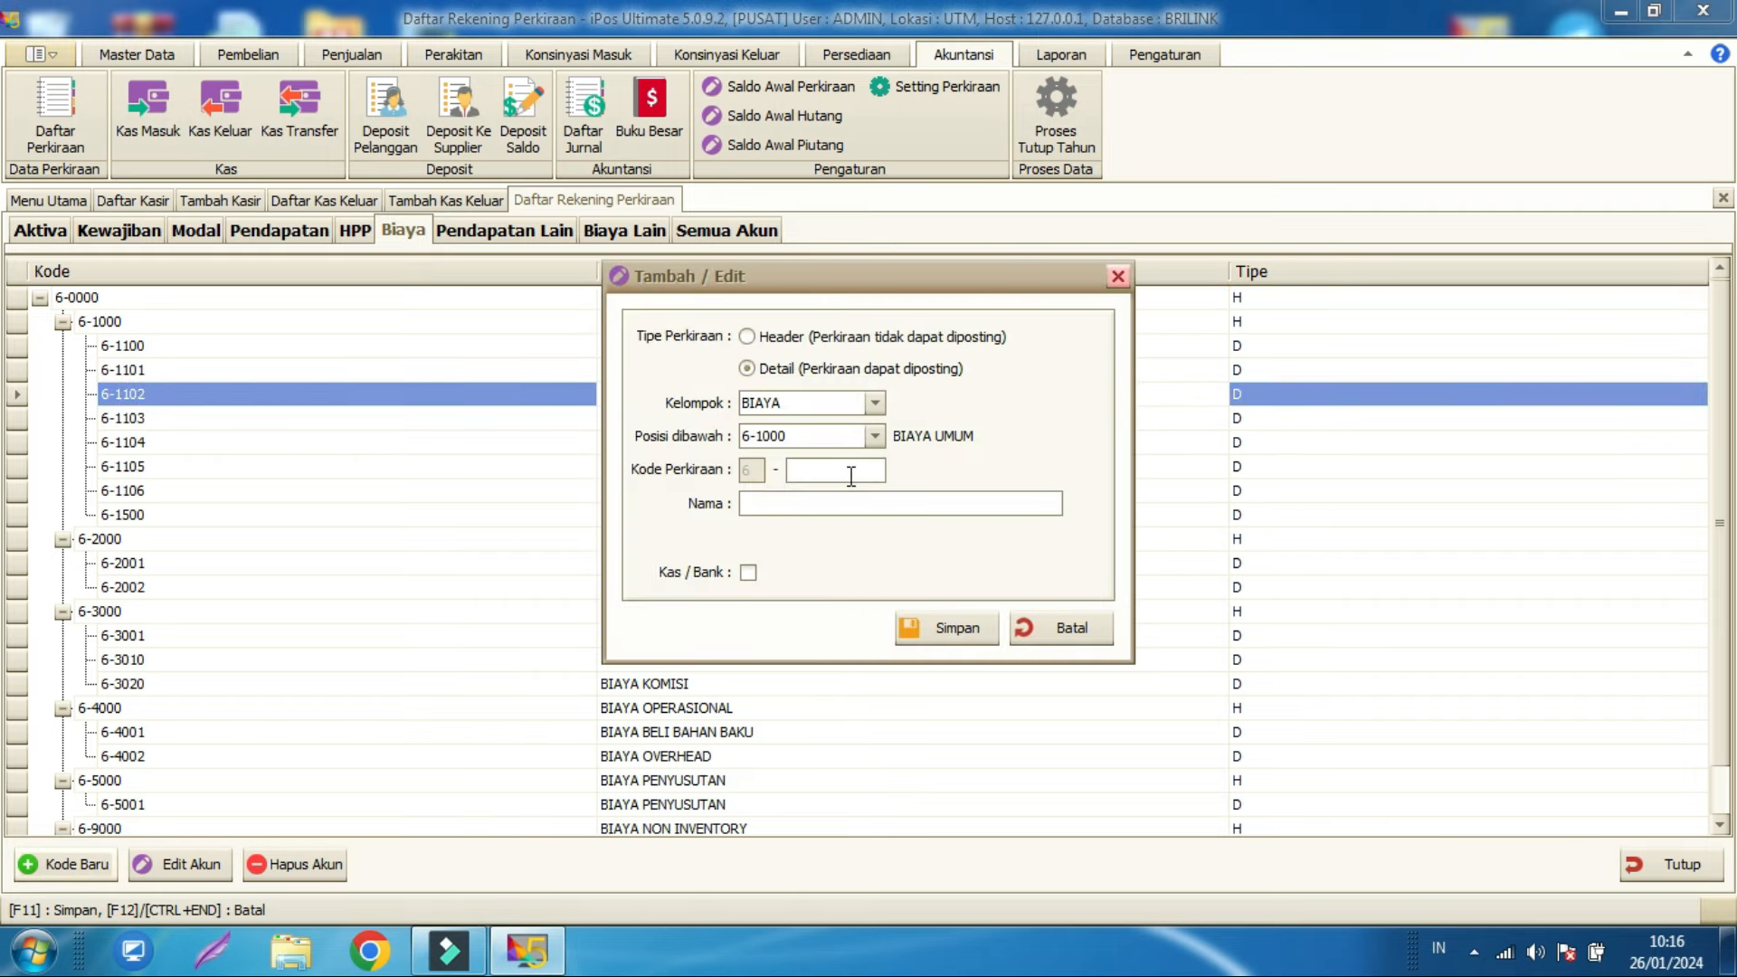
text(1)
key(BackSpace)
key(BackSpace)
key(BackSpace)
key(BackSpace)
click(942, 624)
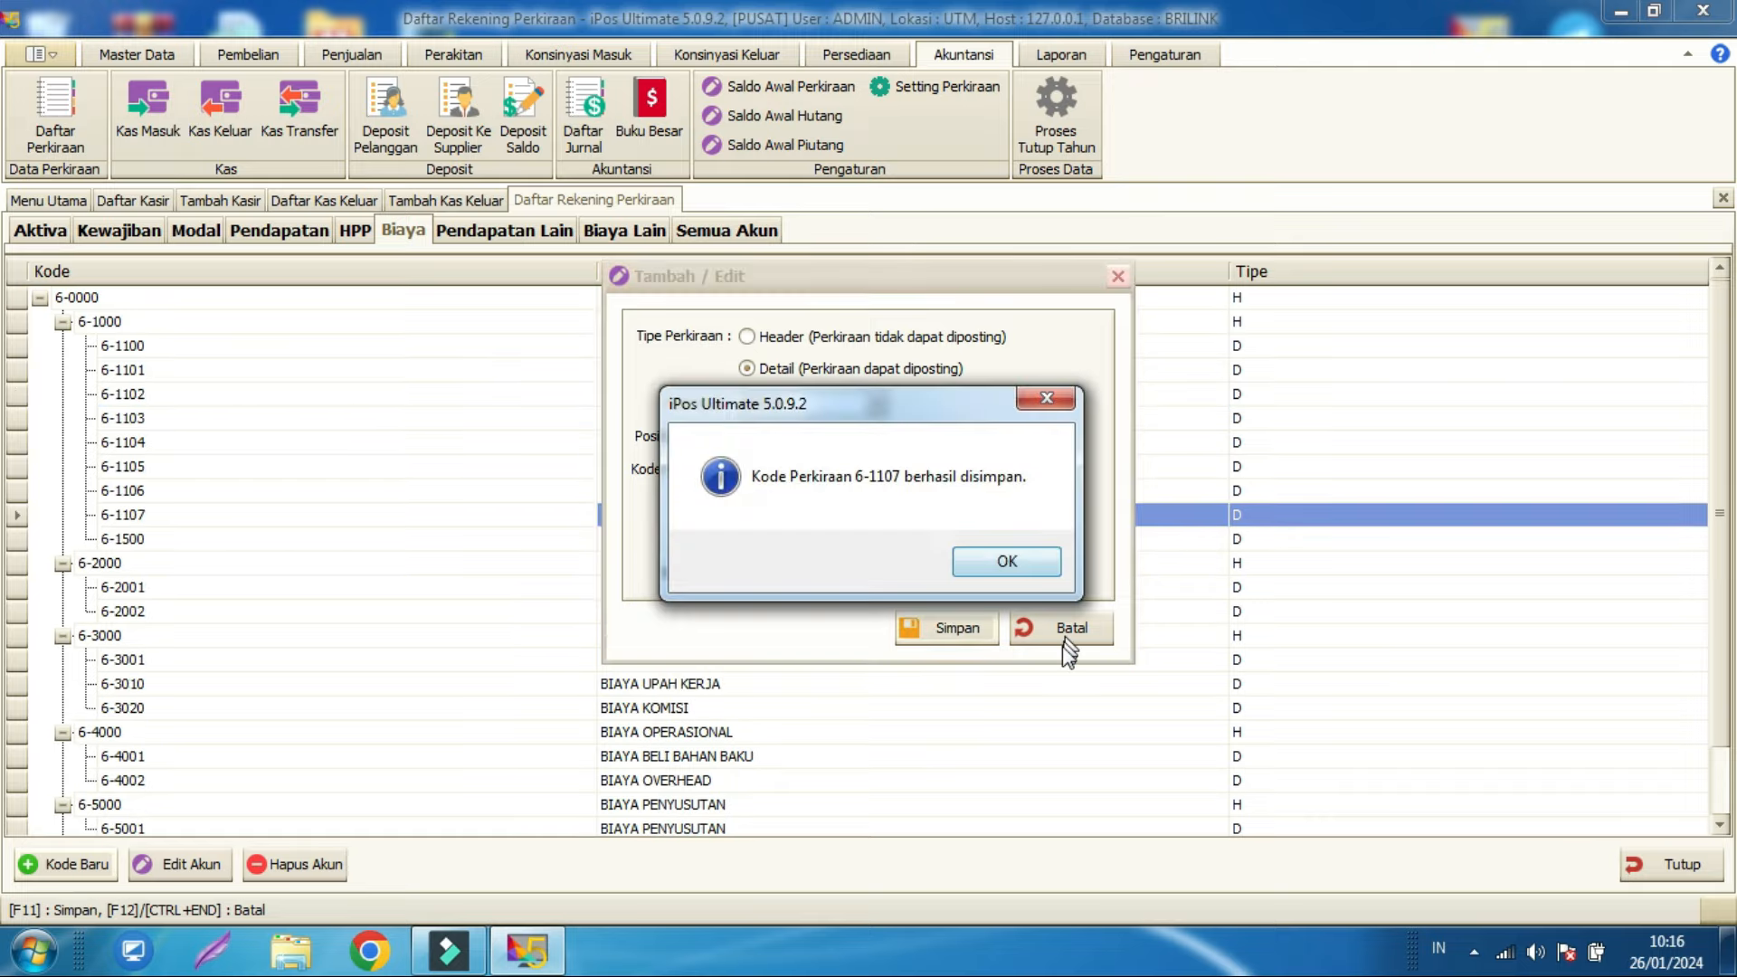
click(1017, 567)
click(1042, 626)
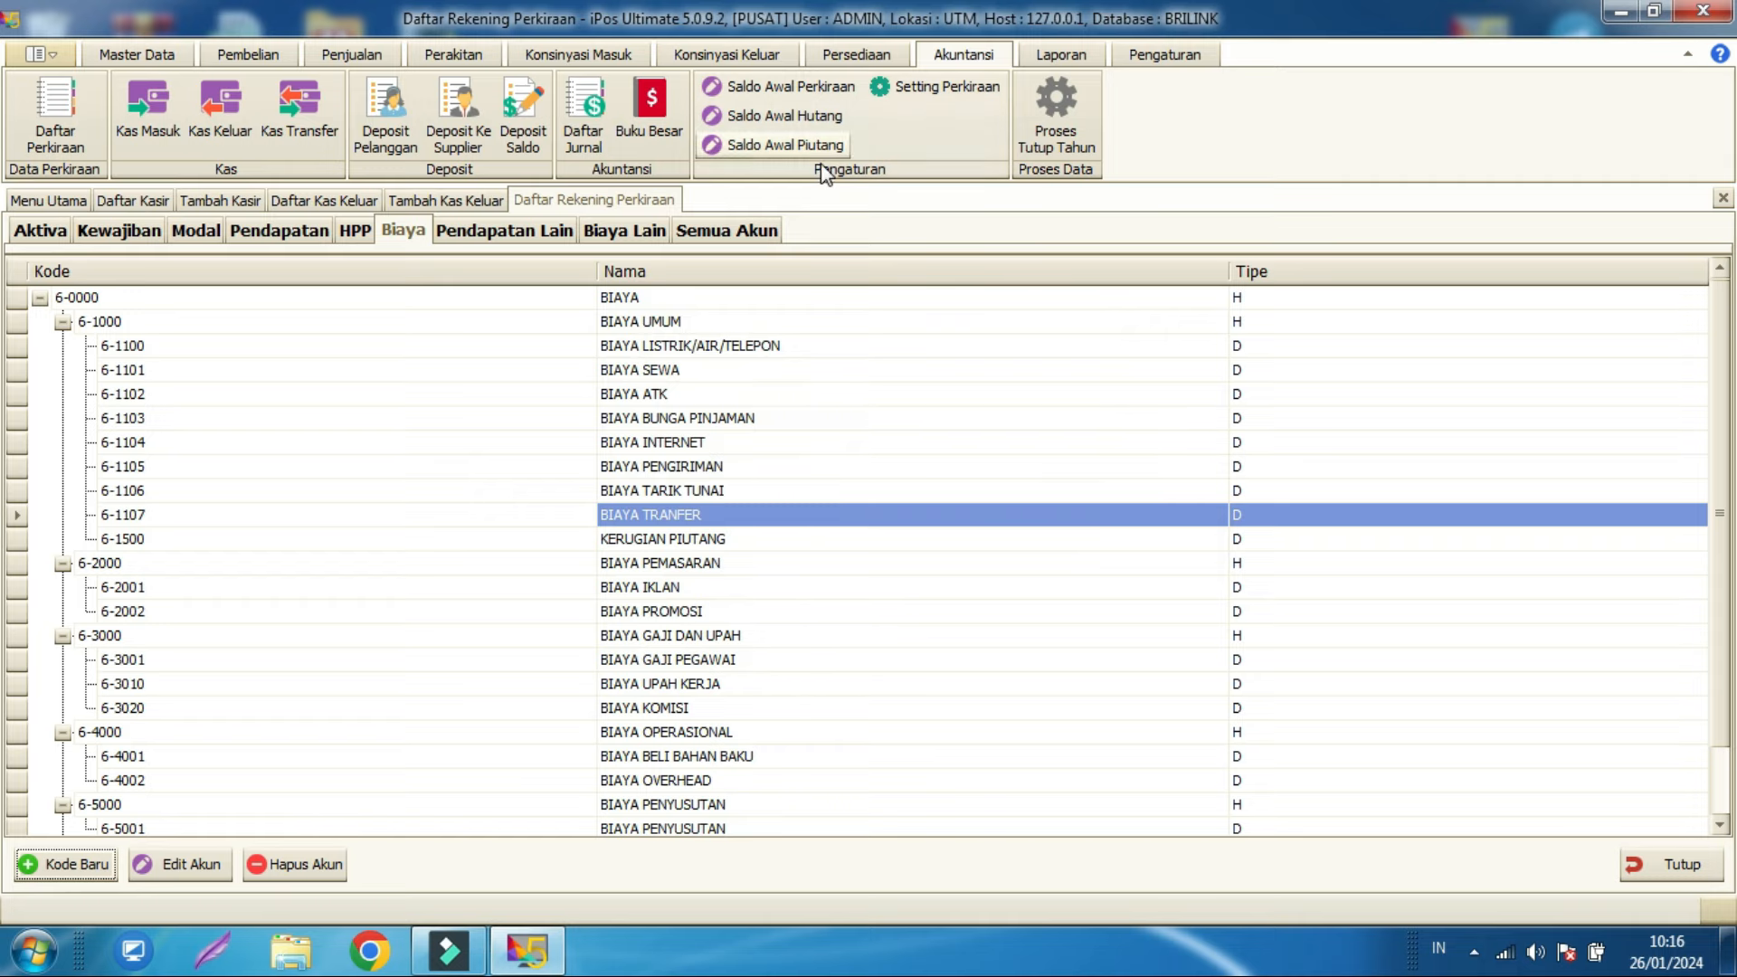
click(1684, 863)
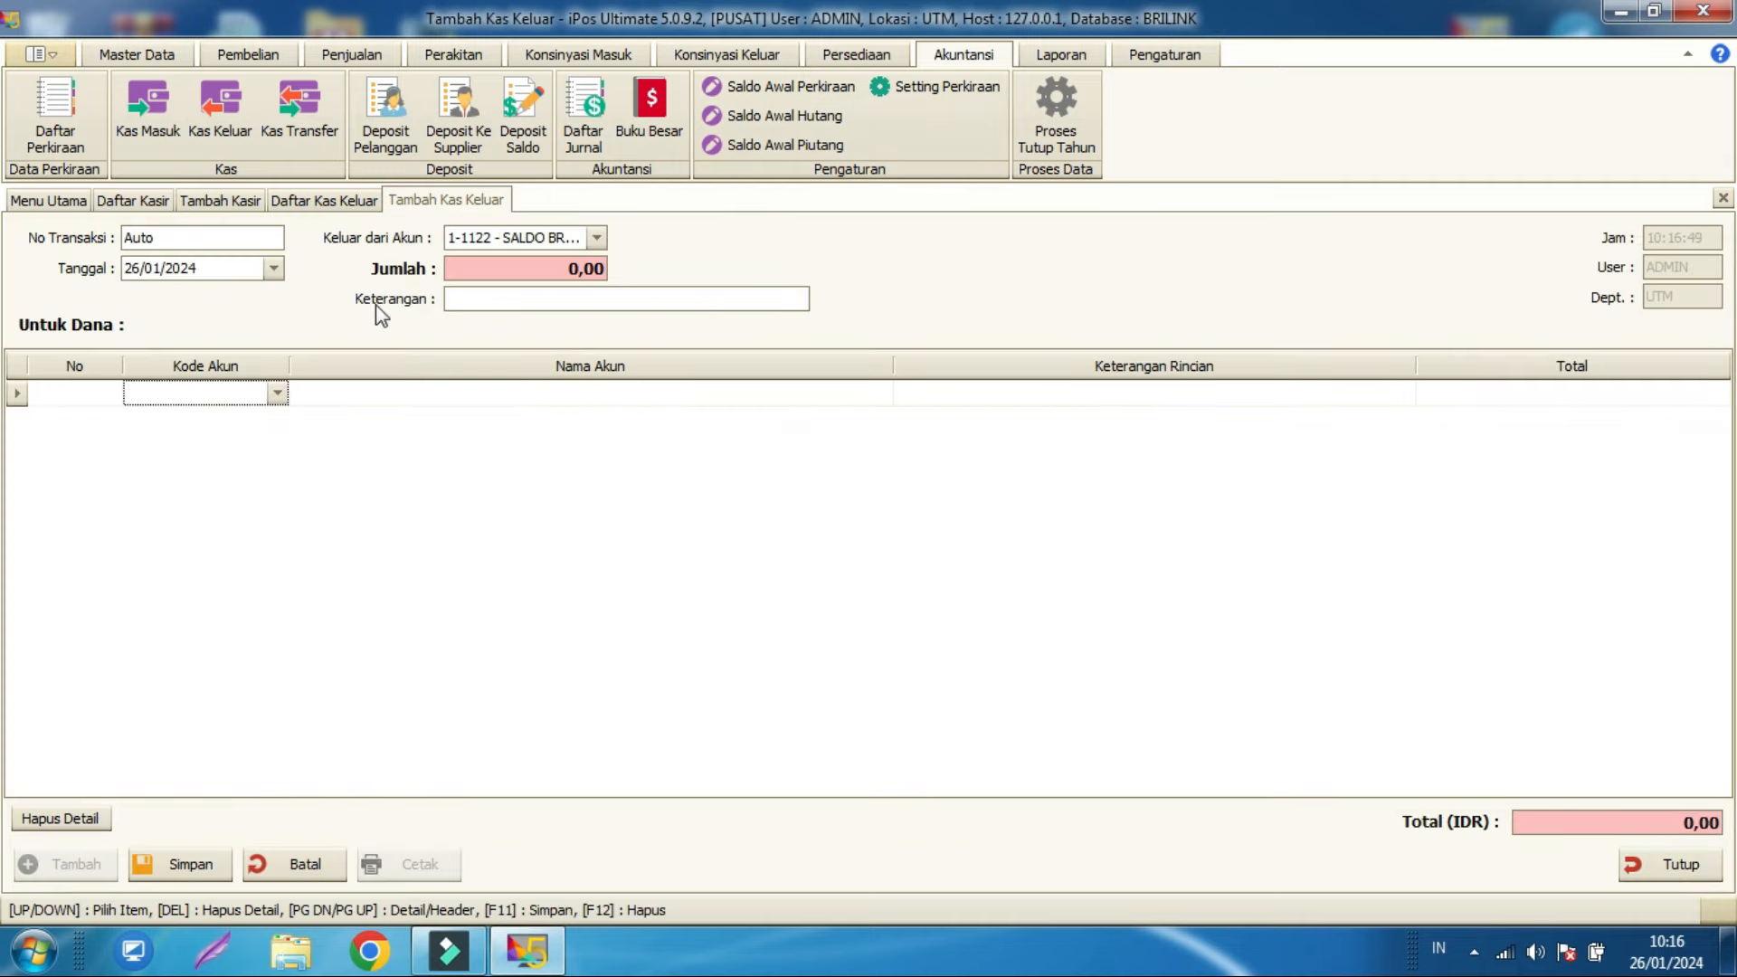
Step: Search the cash-out line's account list and assign 6-1107 BIAYA TRANFER to the first line
click(237, 399)
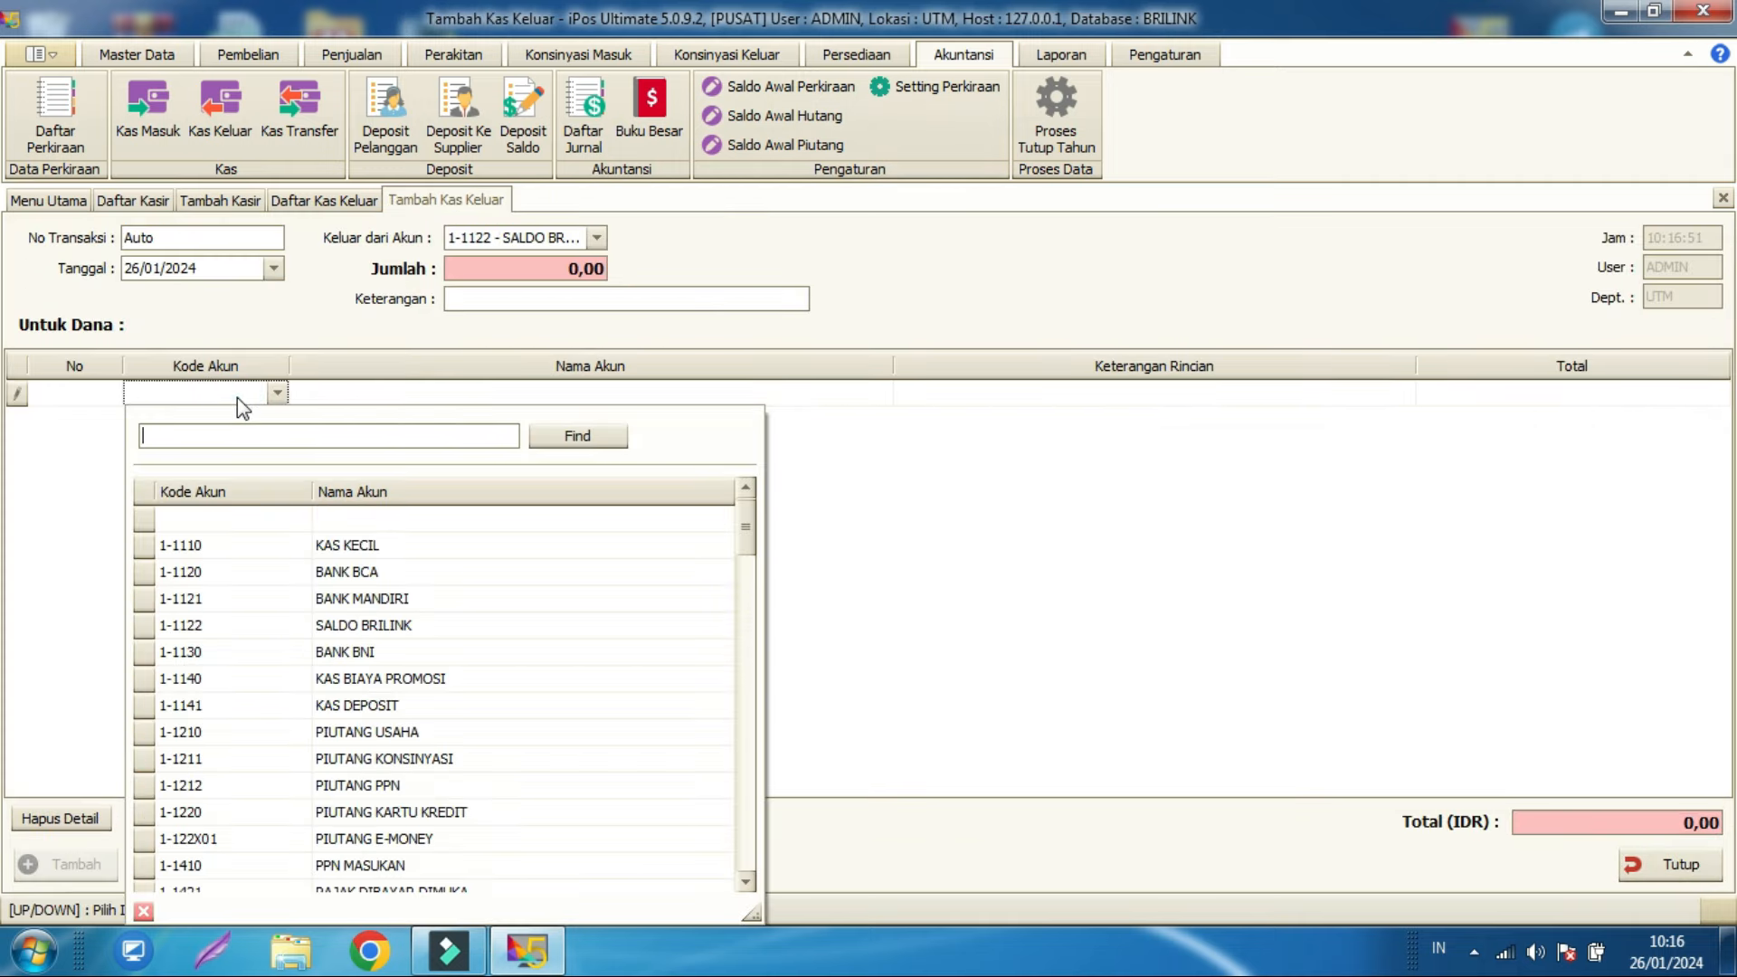
text(bi)
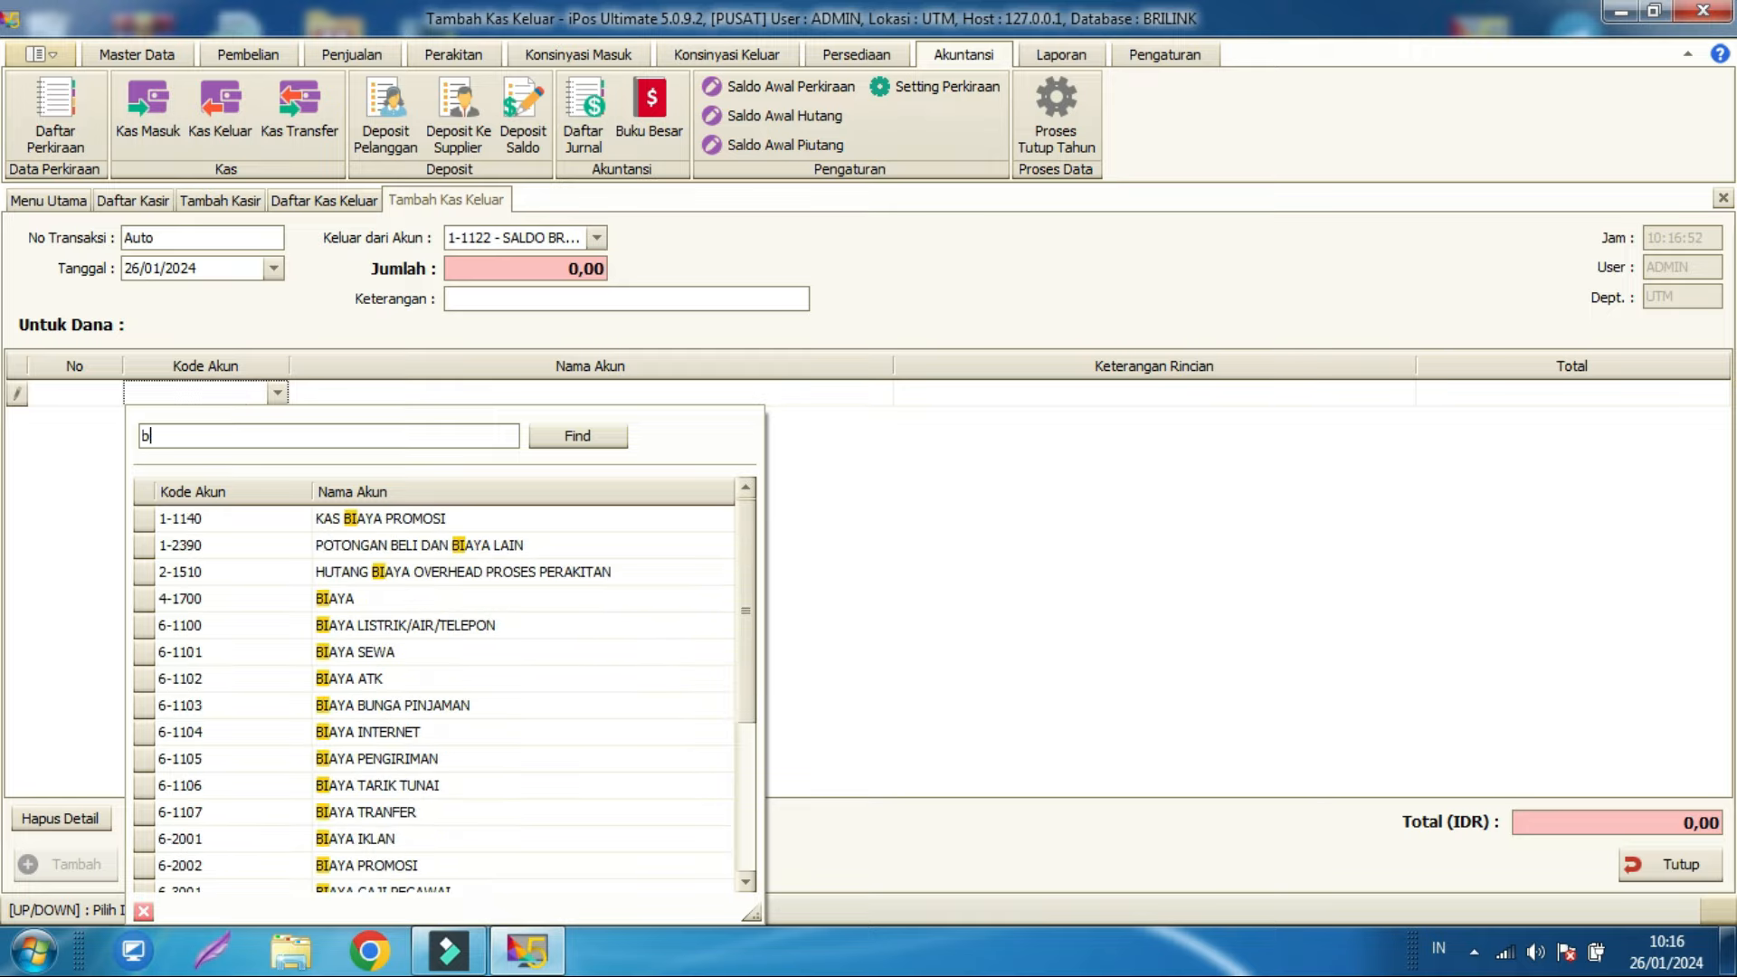
text(tr)
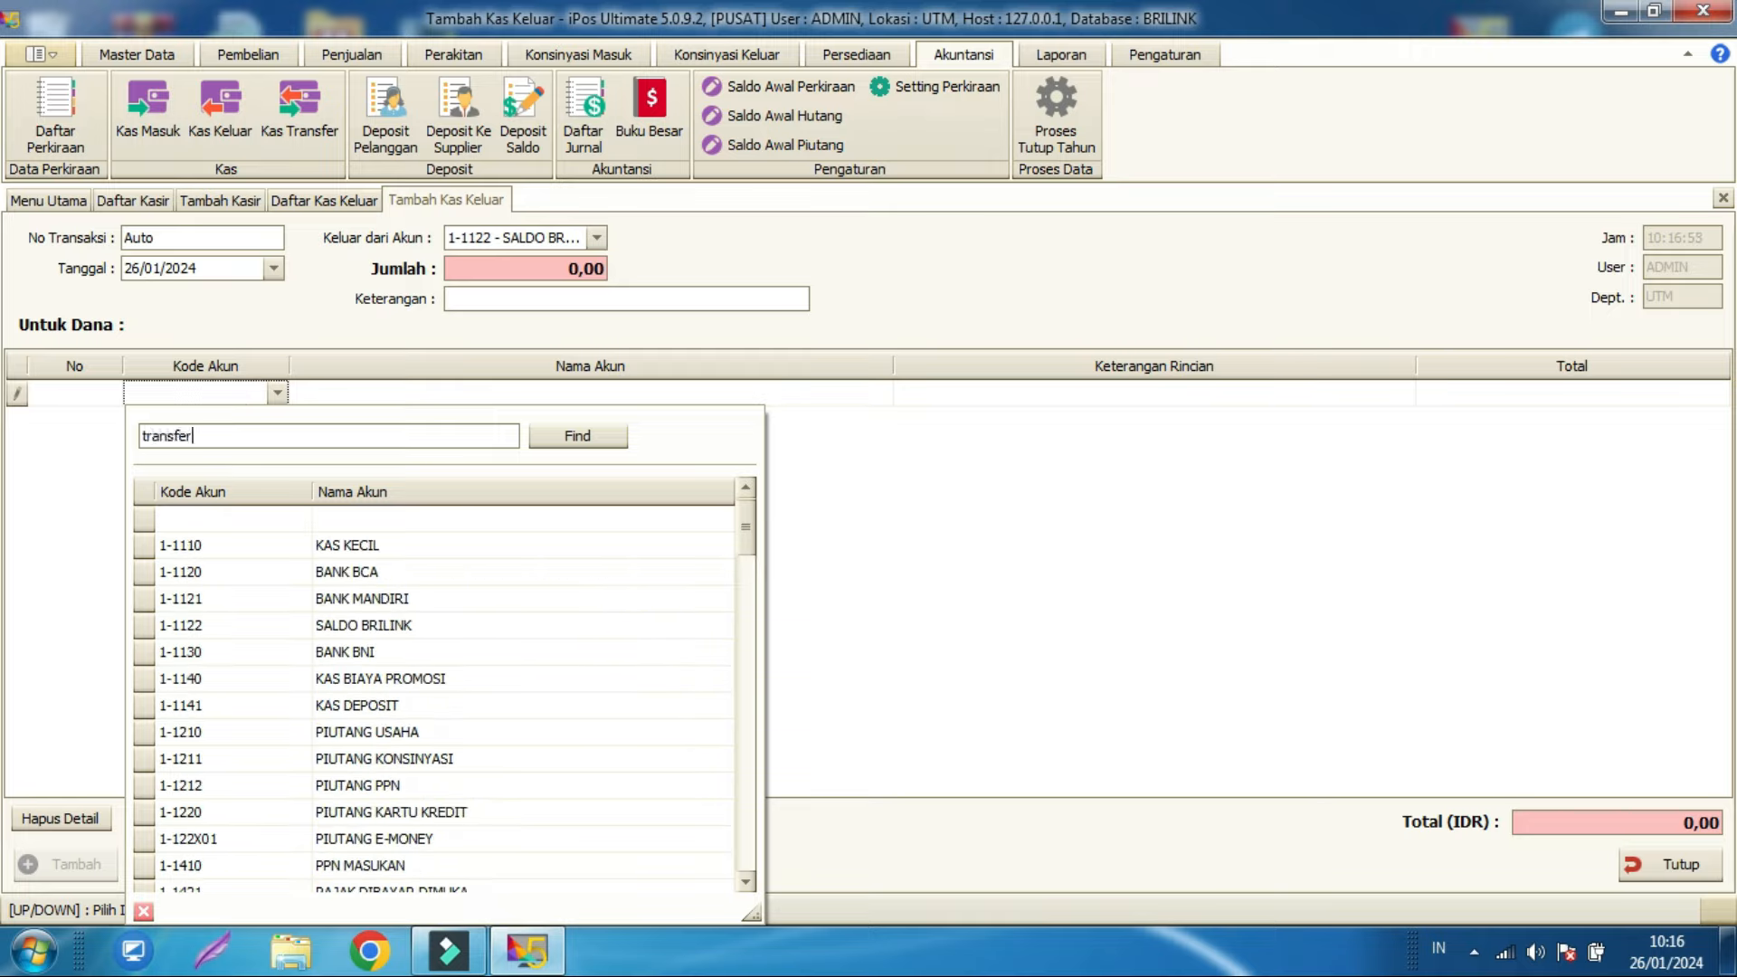
text(ansfer)
double_click(232, 436)
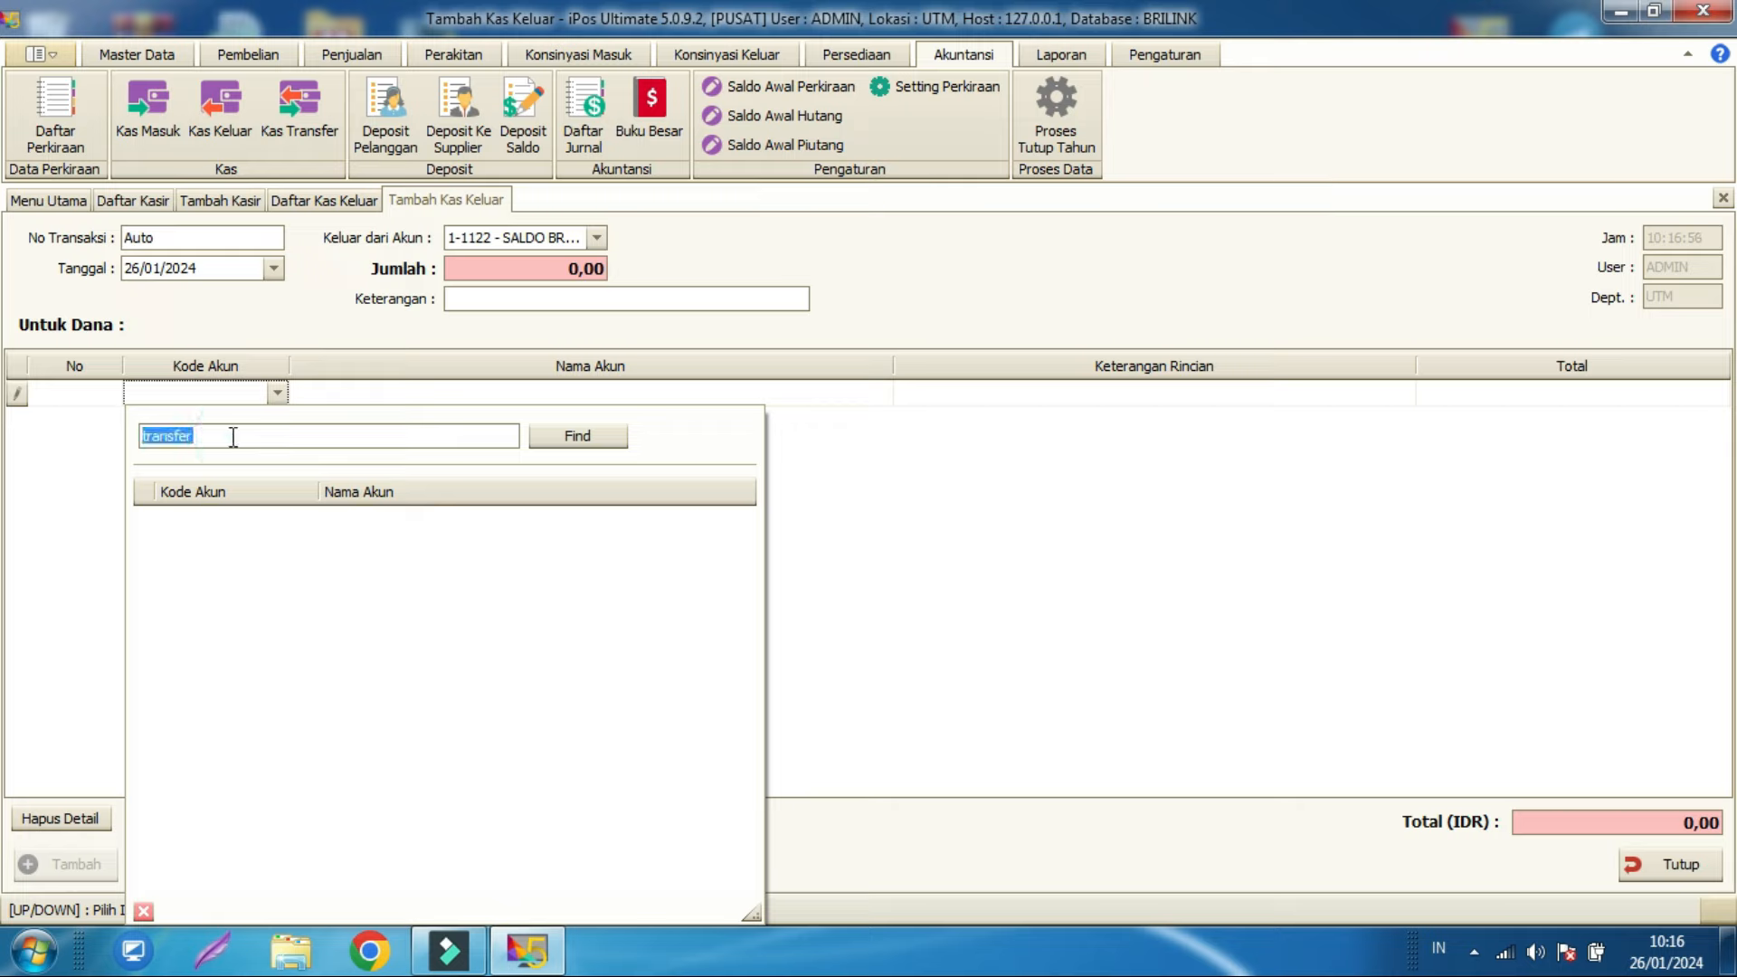
text(6)
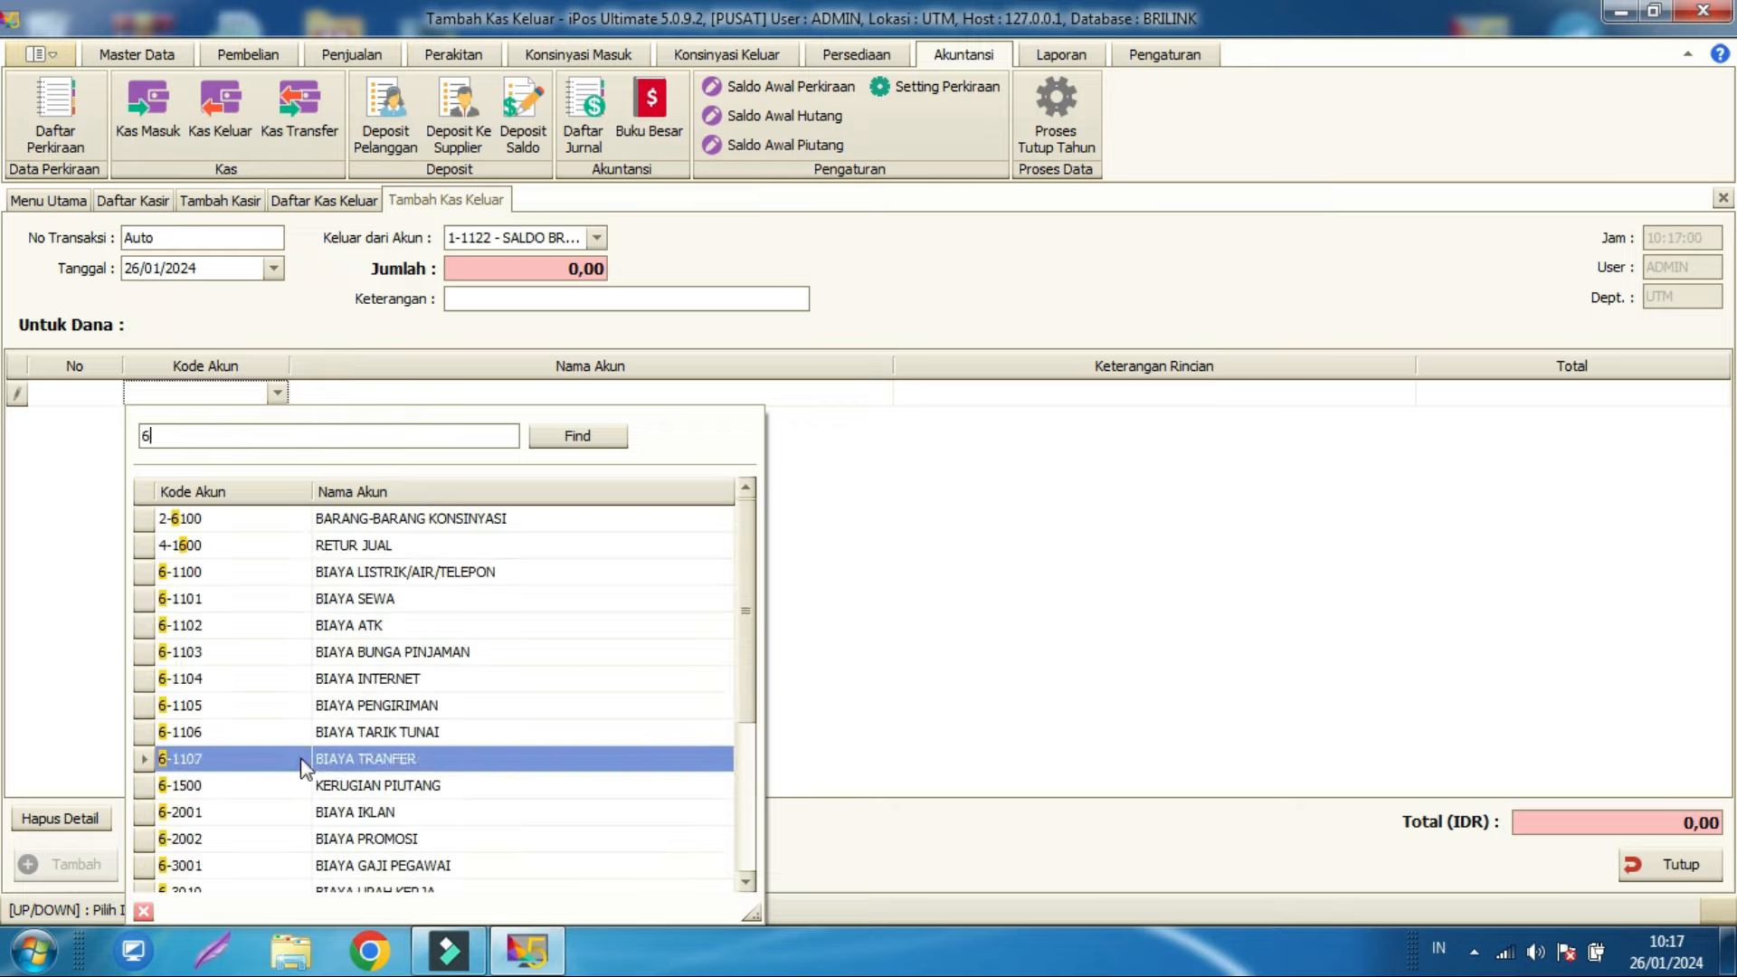
click(404, 760)
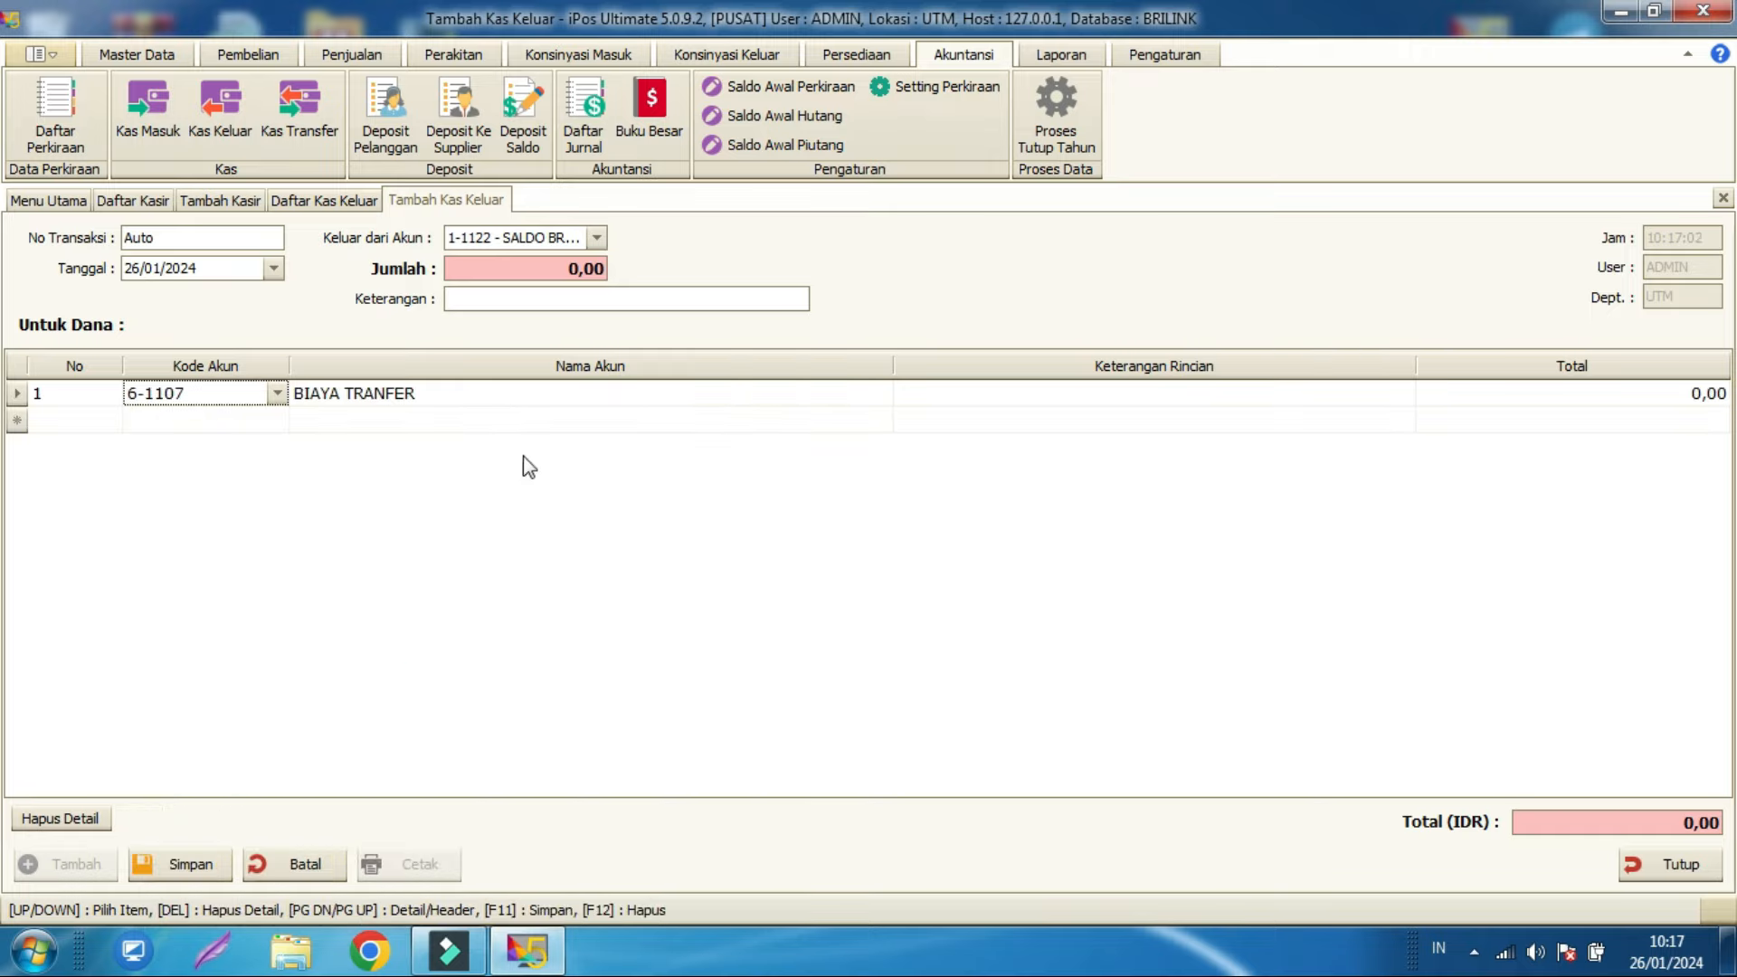
Step: Set the BIAYA TRANFER line total to 800.000
click(1531, 398)
click(1533, 394)
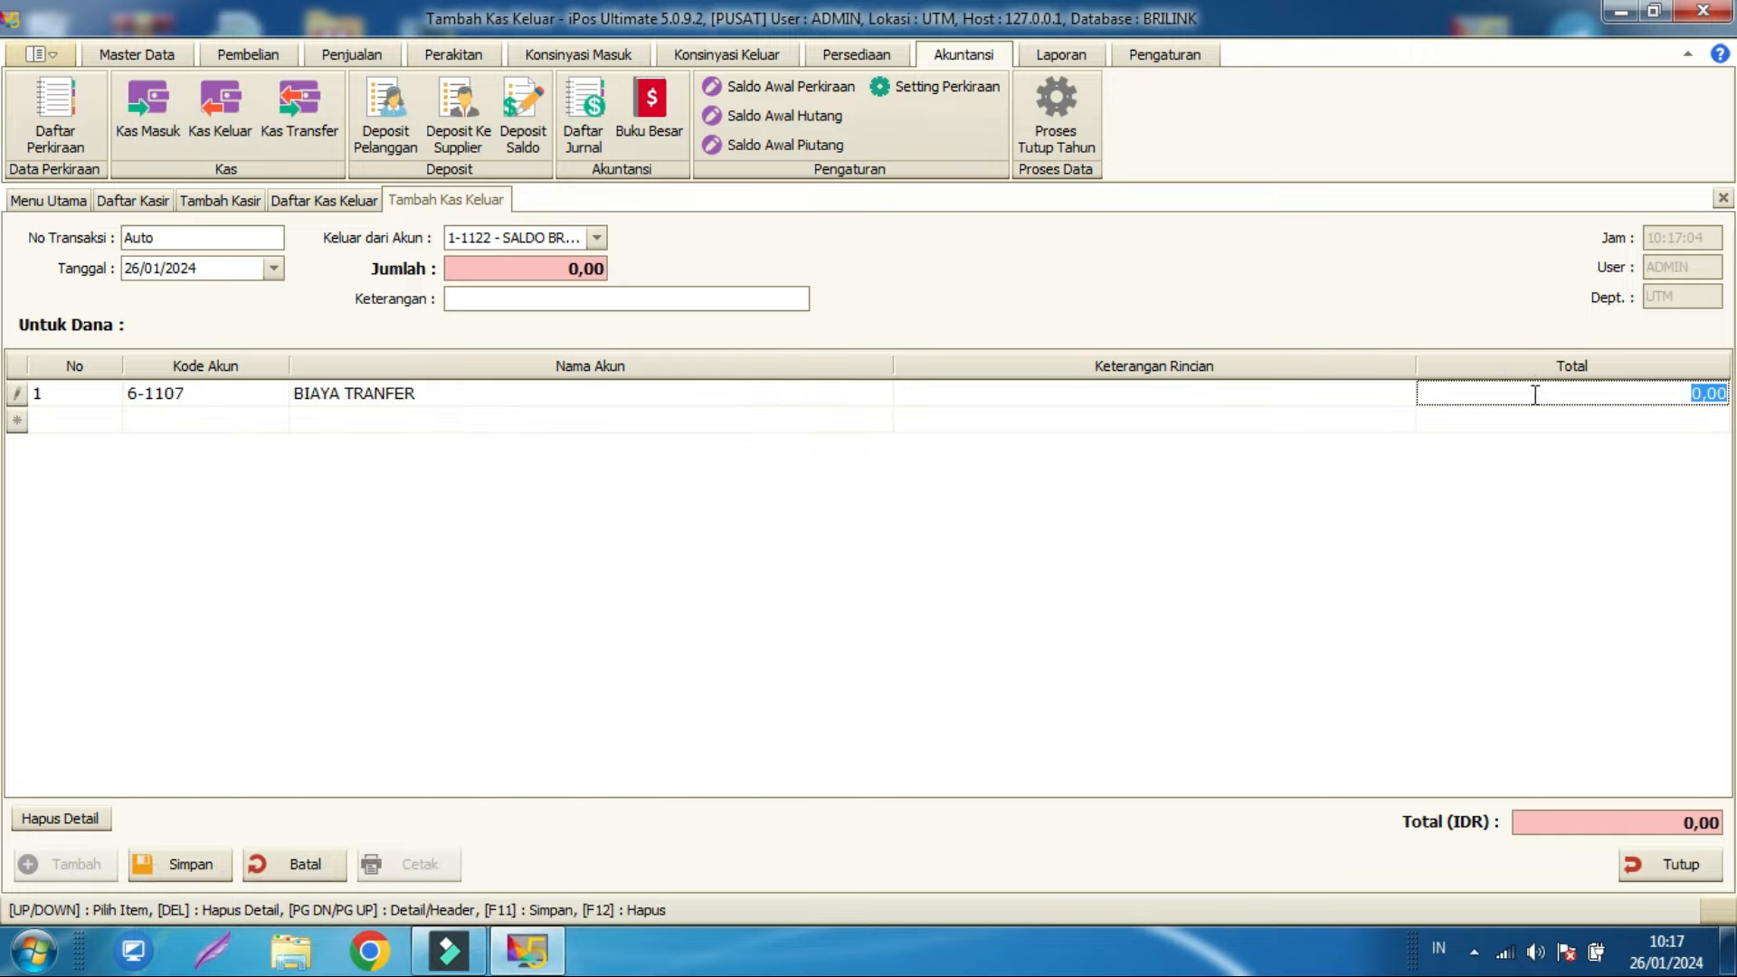
text(8000)
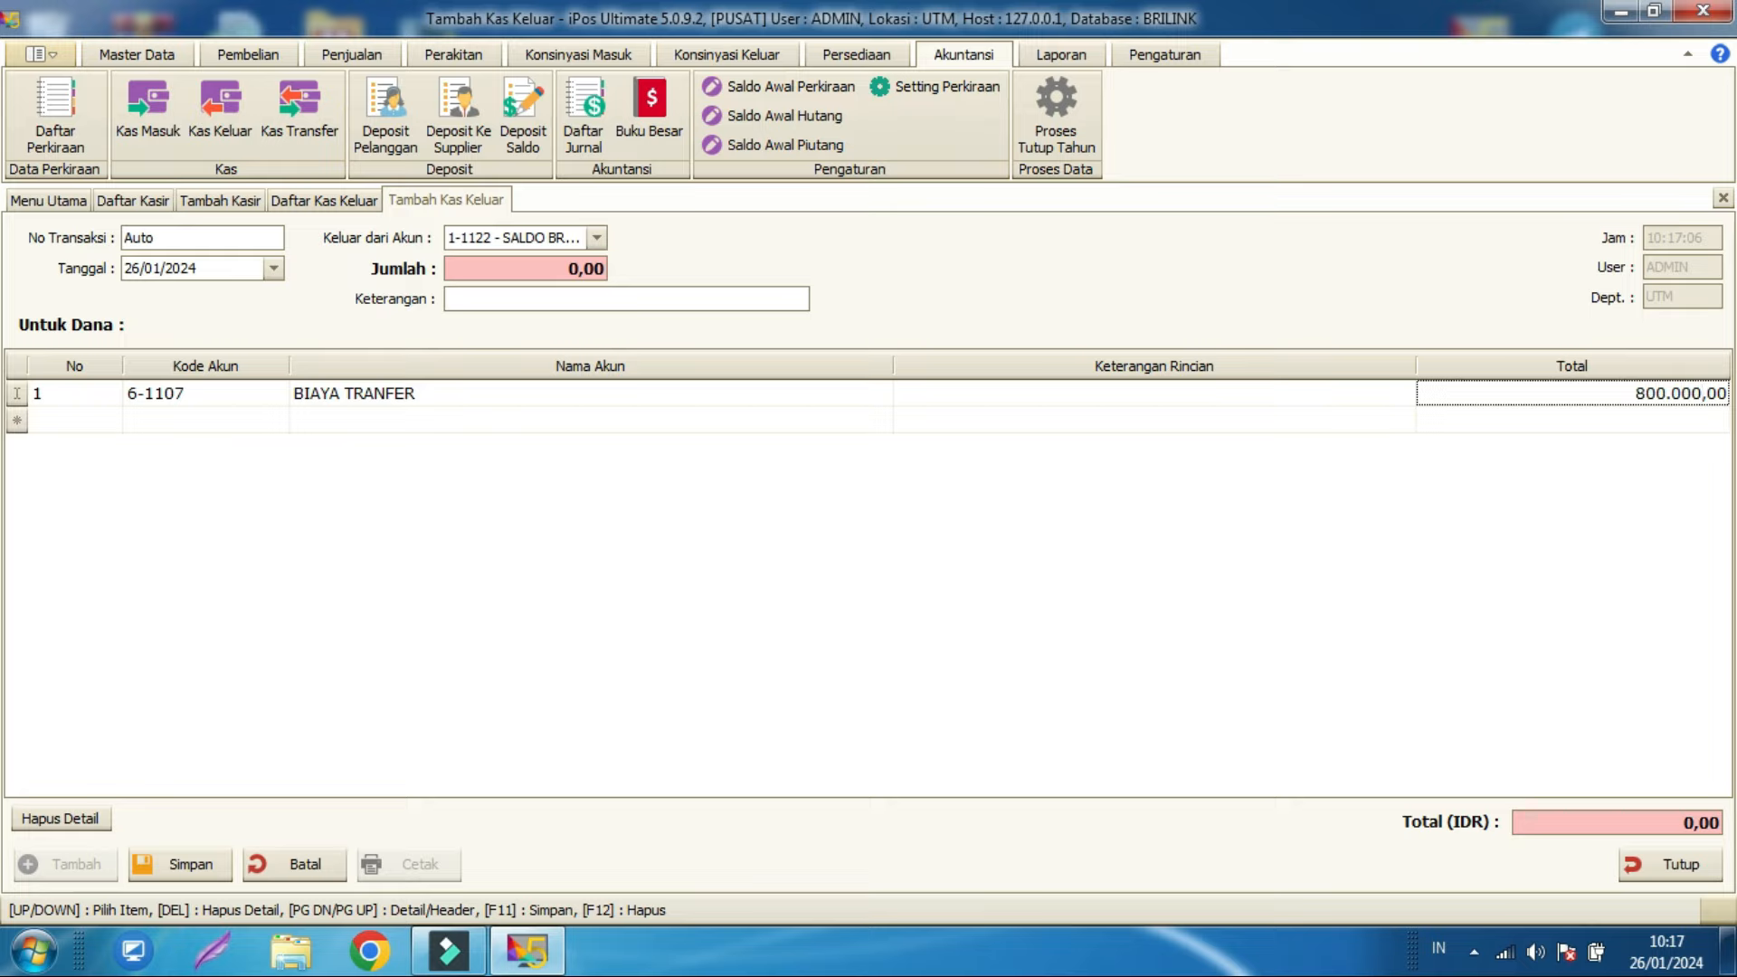
Step: Try a different total on the BIAYA TRANFER line and restore it to 800.000
click(1650, 400)
click(1650, 397)
click(1663, 396)
drag(1666, 395, 1654, 393)
drag(1646, 392, 1633, 393)
click(1581, 395)
drag(1613, 390, 1664, 404)
text(802)
key(BackSpace)
text(3)
key(BackSpace)
text(0)
Step: Set the Jumlah of the cash-out to 800.000 and save the entry
key(Page_Up)
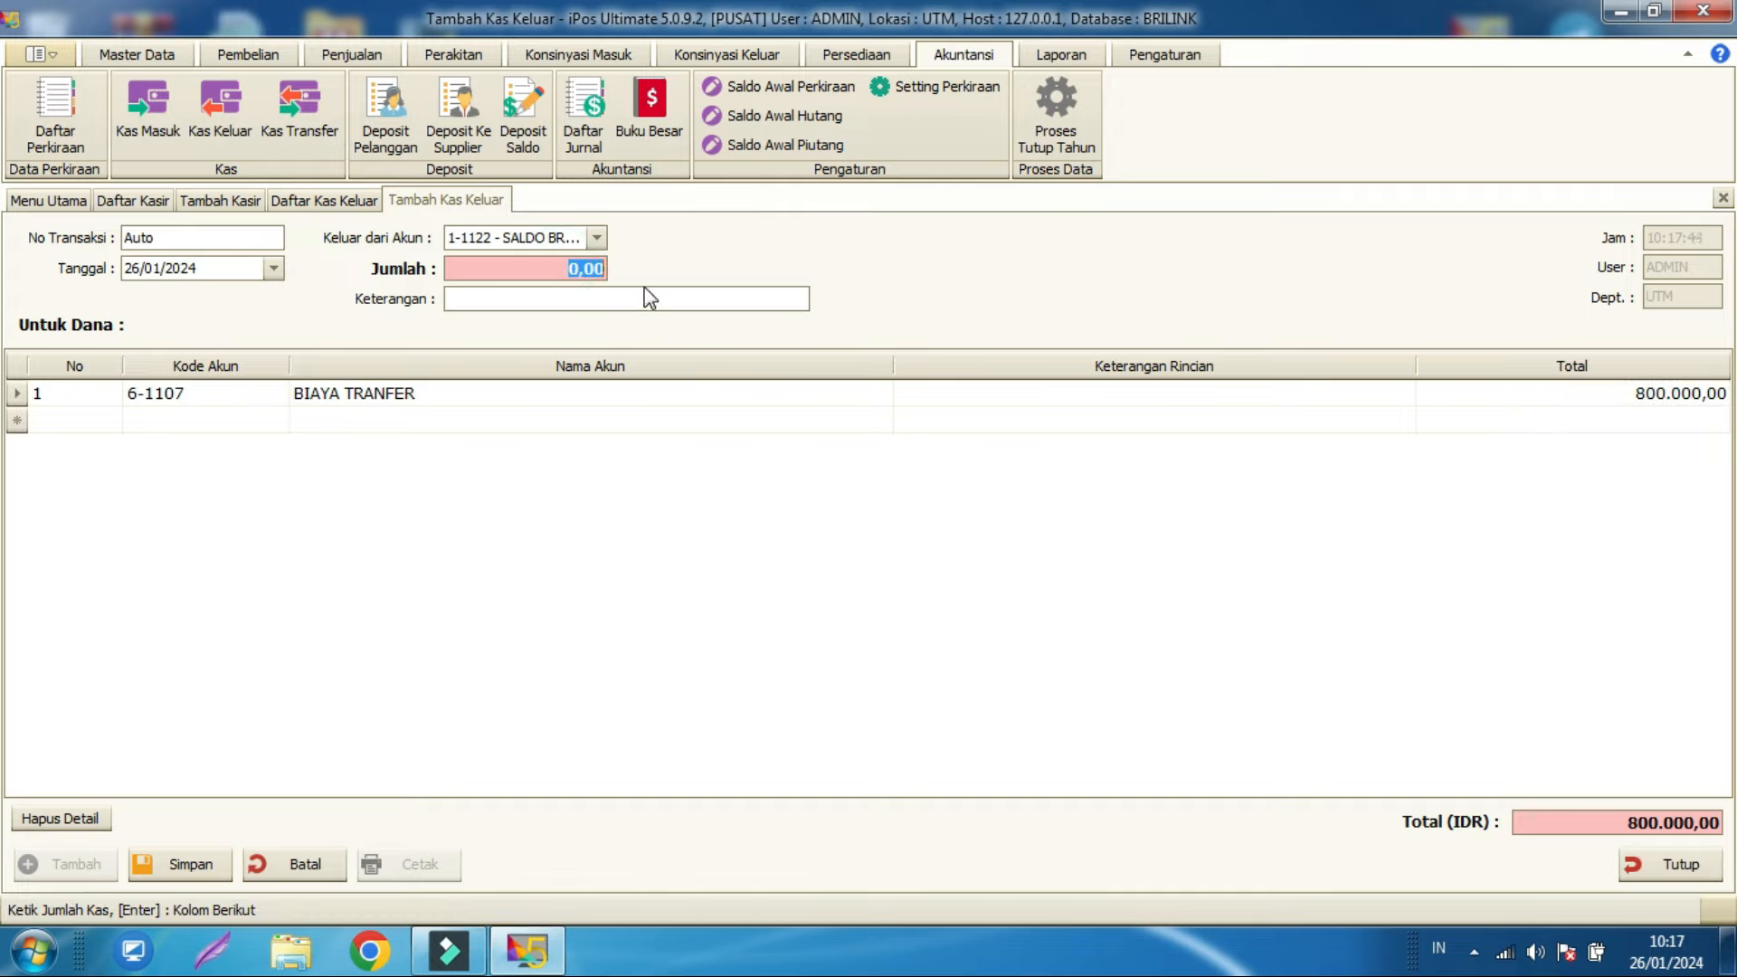
text(800.000)
key(Return)
click(192, 864)
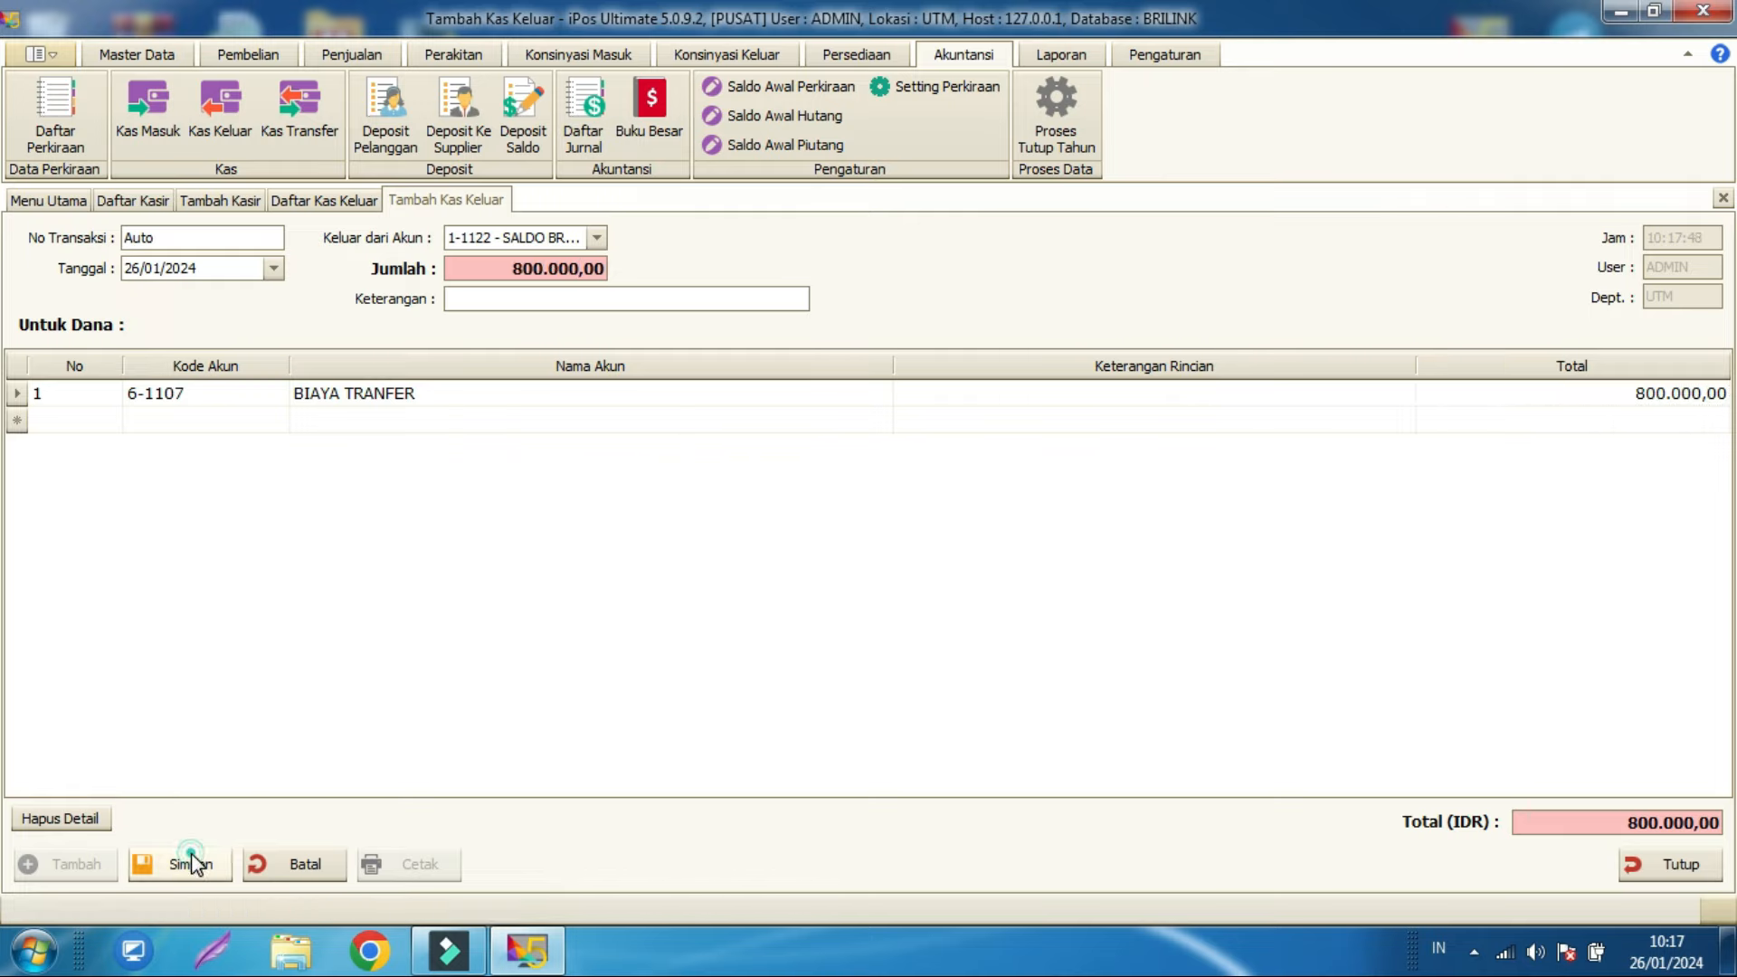
click(1096, 571)
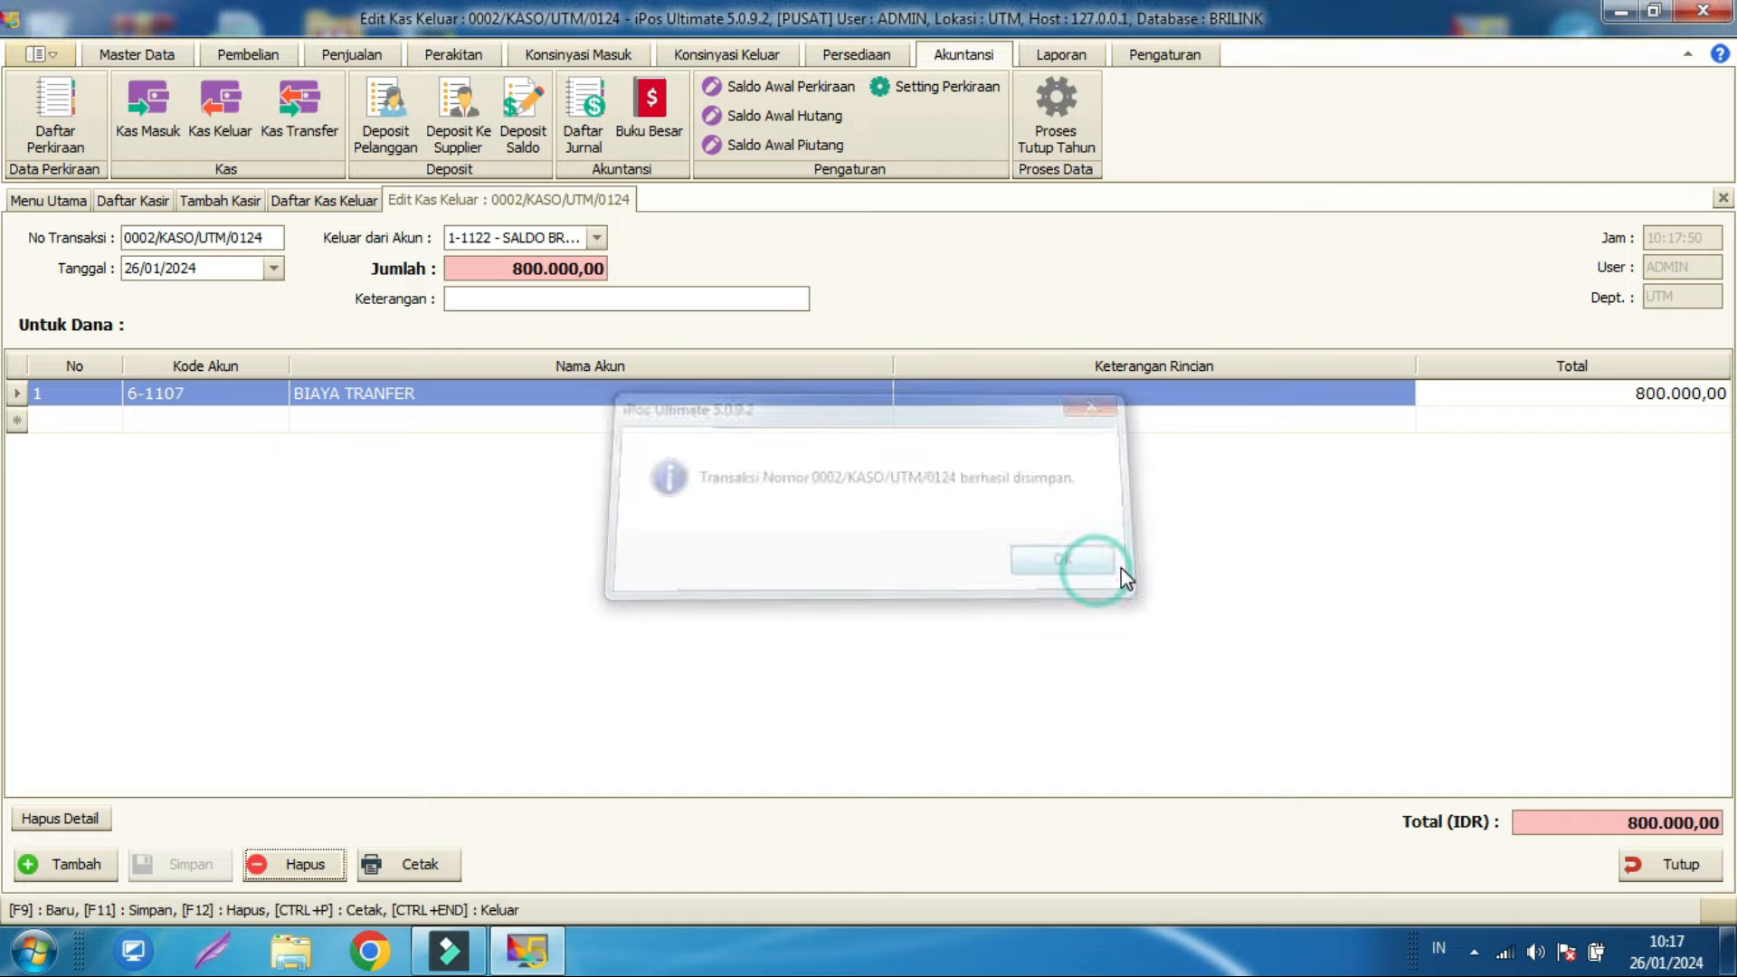
Step: Close the saved cash-out and start a new one paid from account 1-1122 SALDO BRILINK
click(1634, 857)
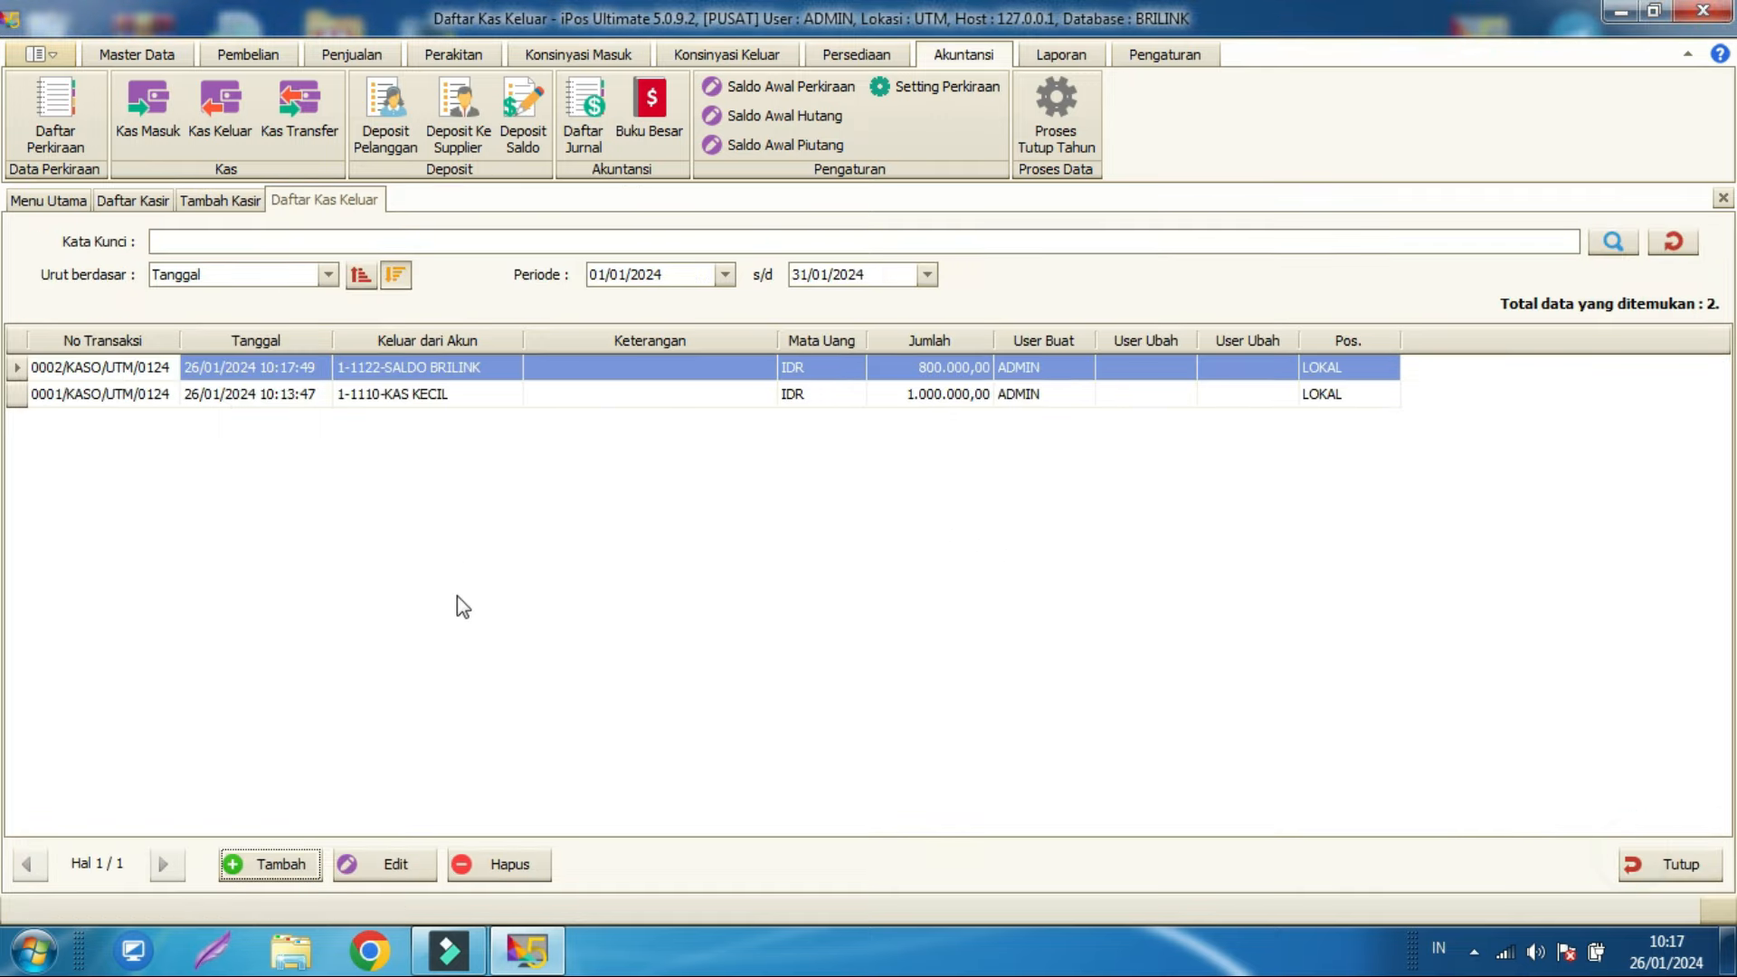
click(294, 867)
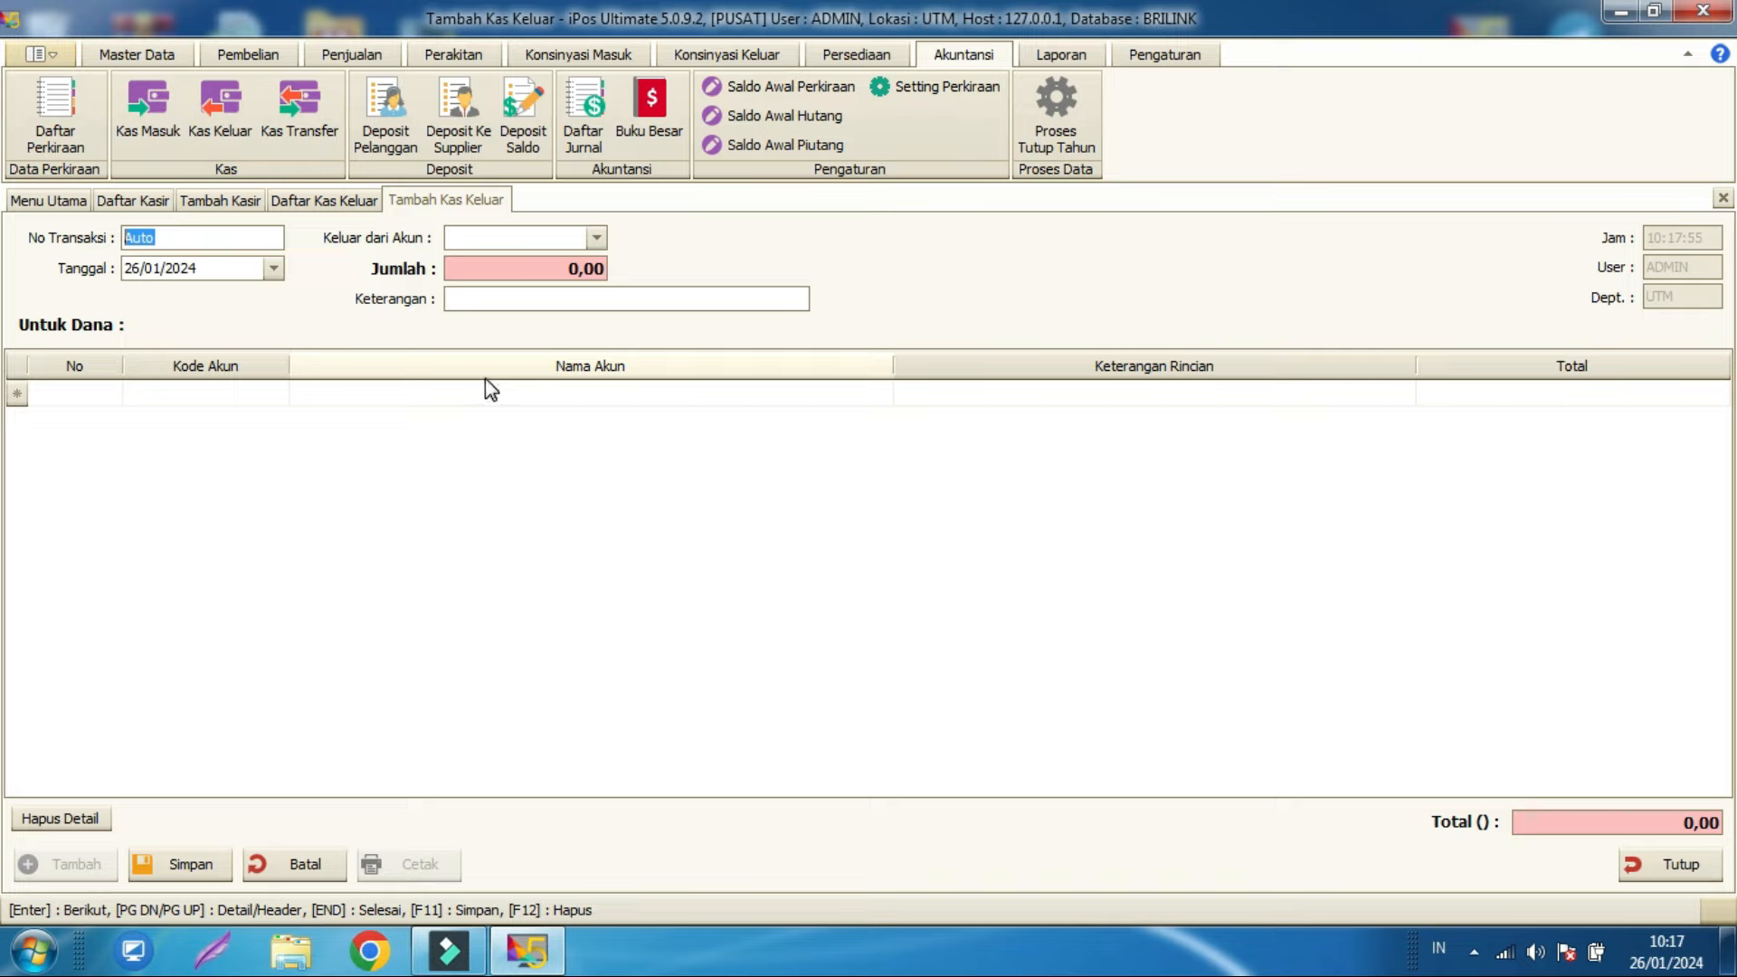
click(597, 238)
click(685, 471)
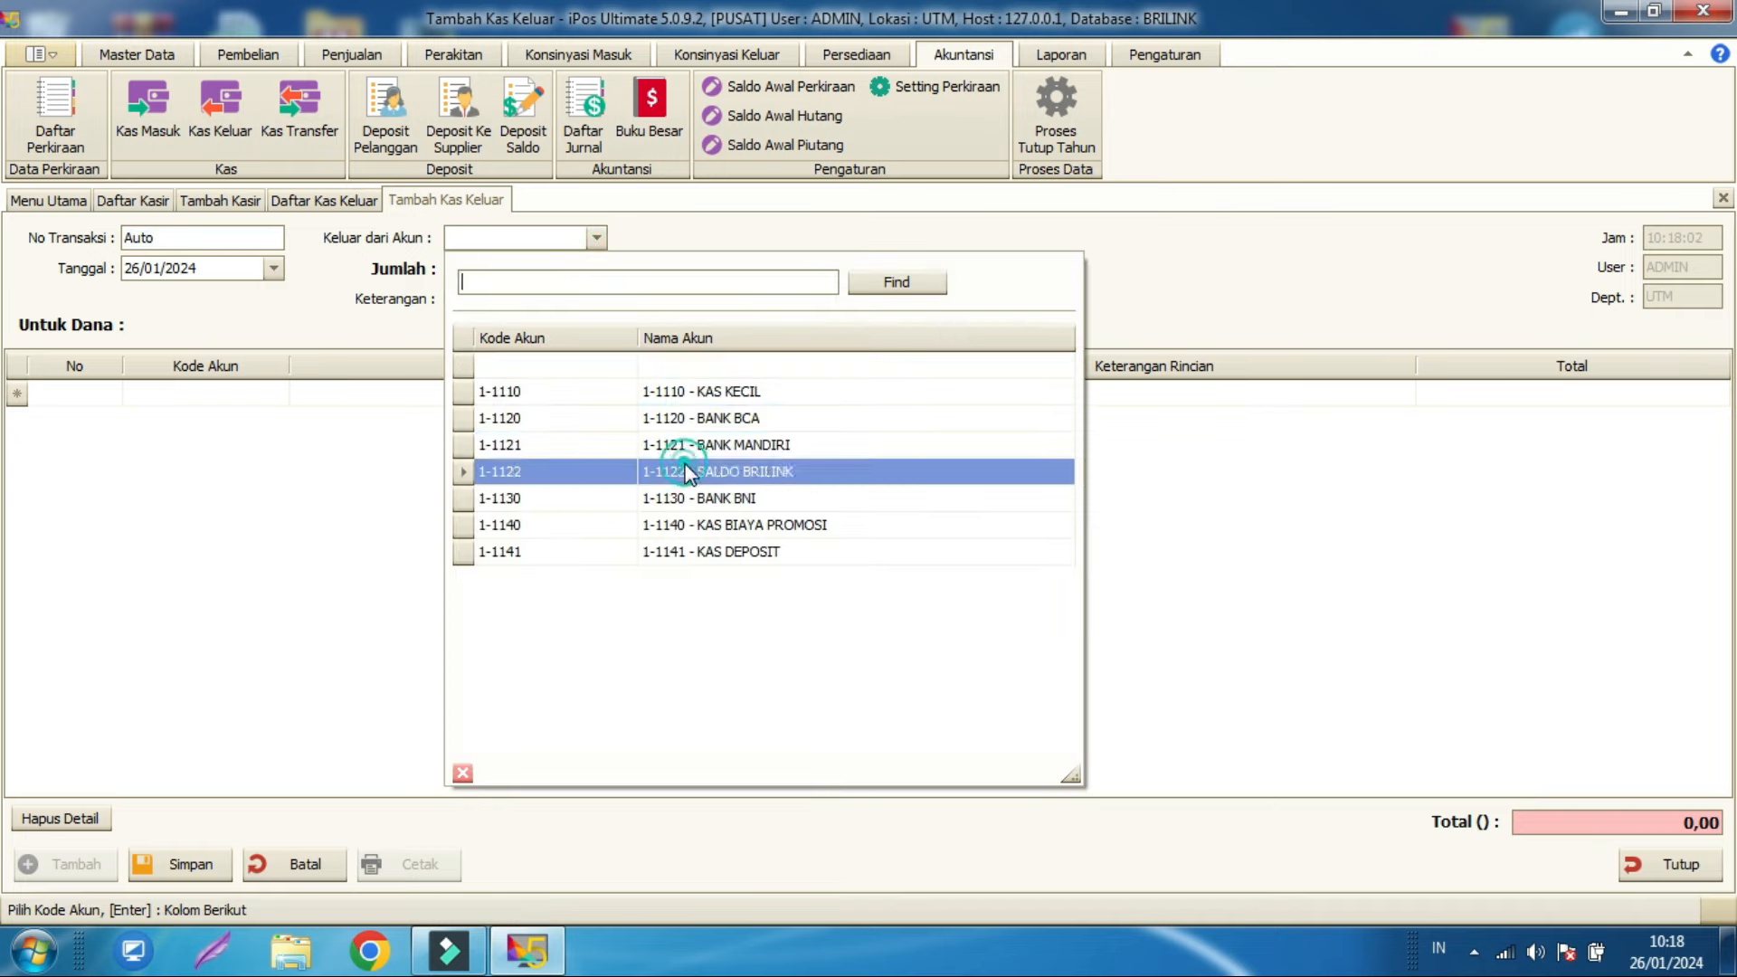
click(639, 457)
Step: Search the new cash-out line's account list for "biaya" and look through the expense accounts
click(243, 396)
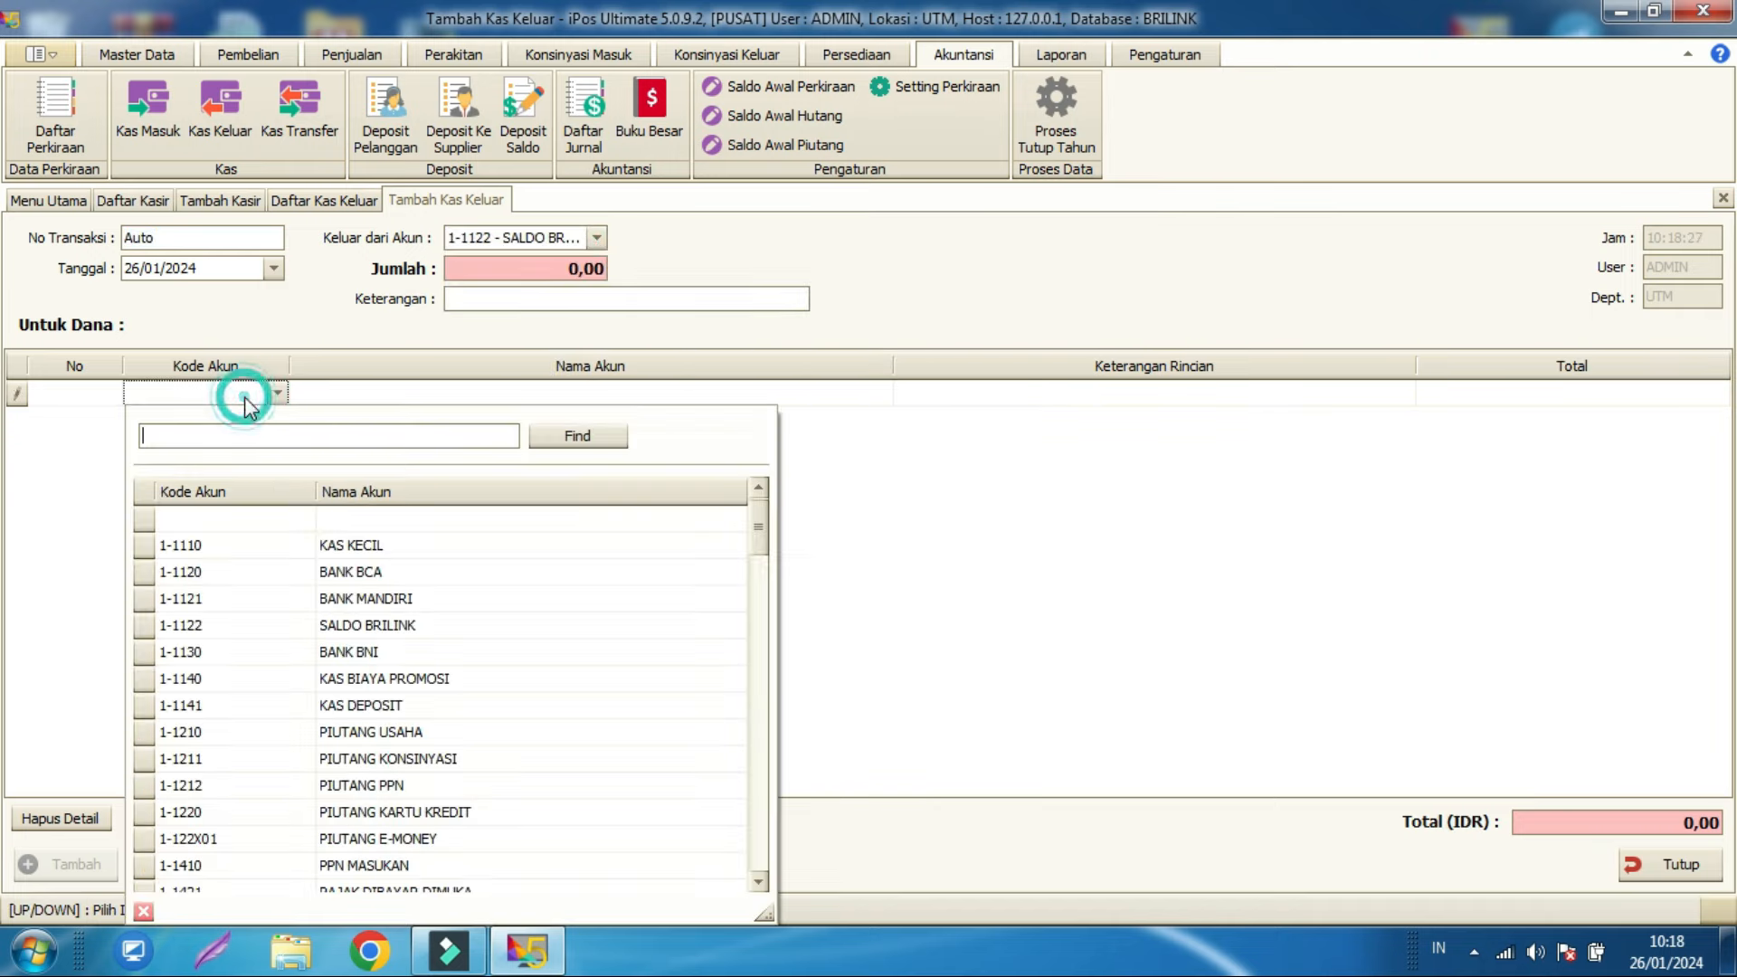
click(282, 442)
text(biaya)
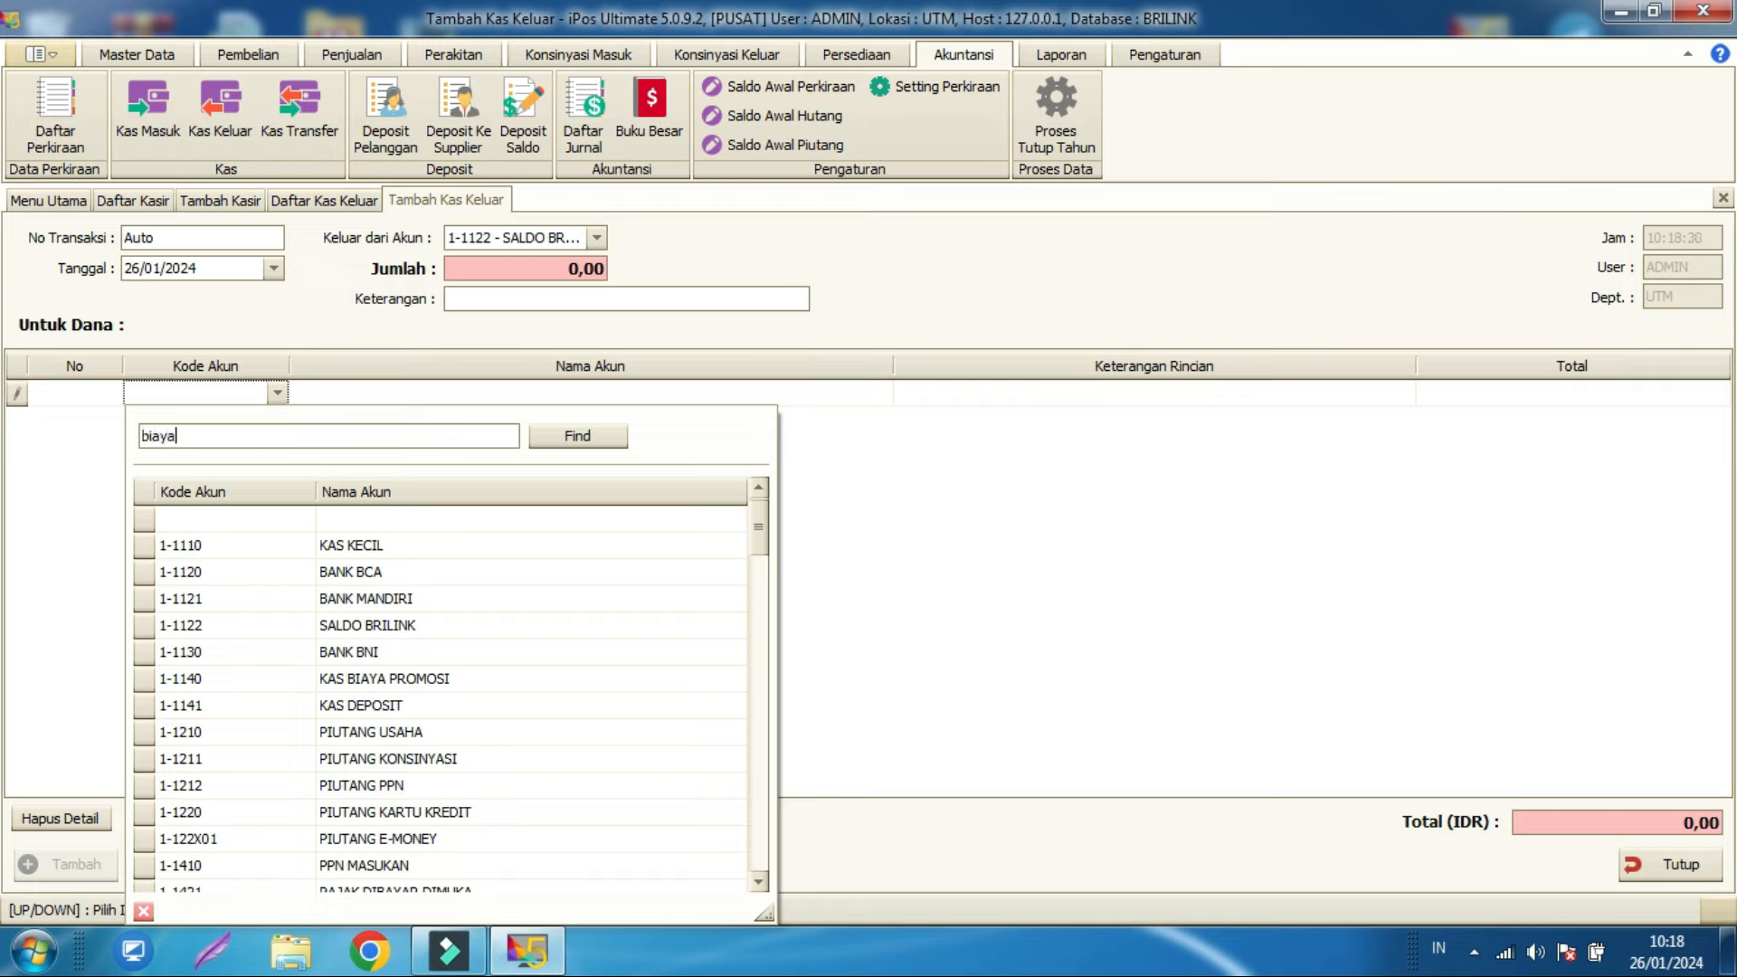
scroll(483, 671, down, 3)
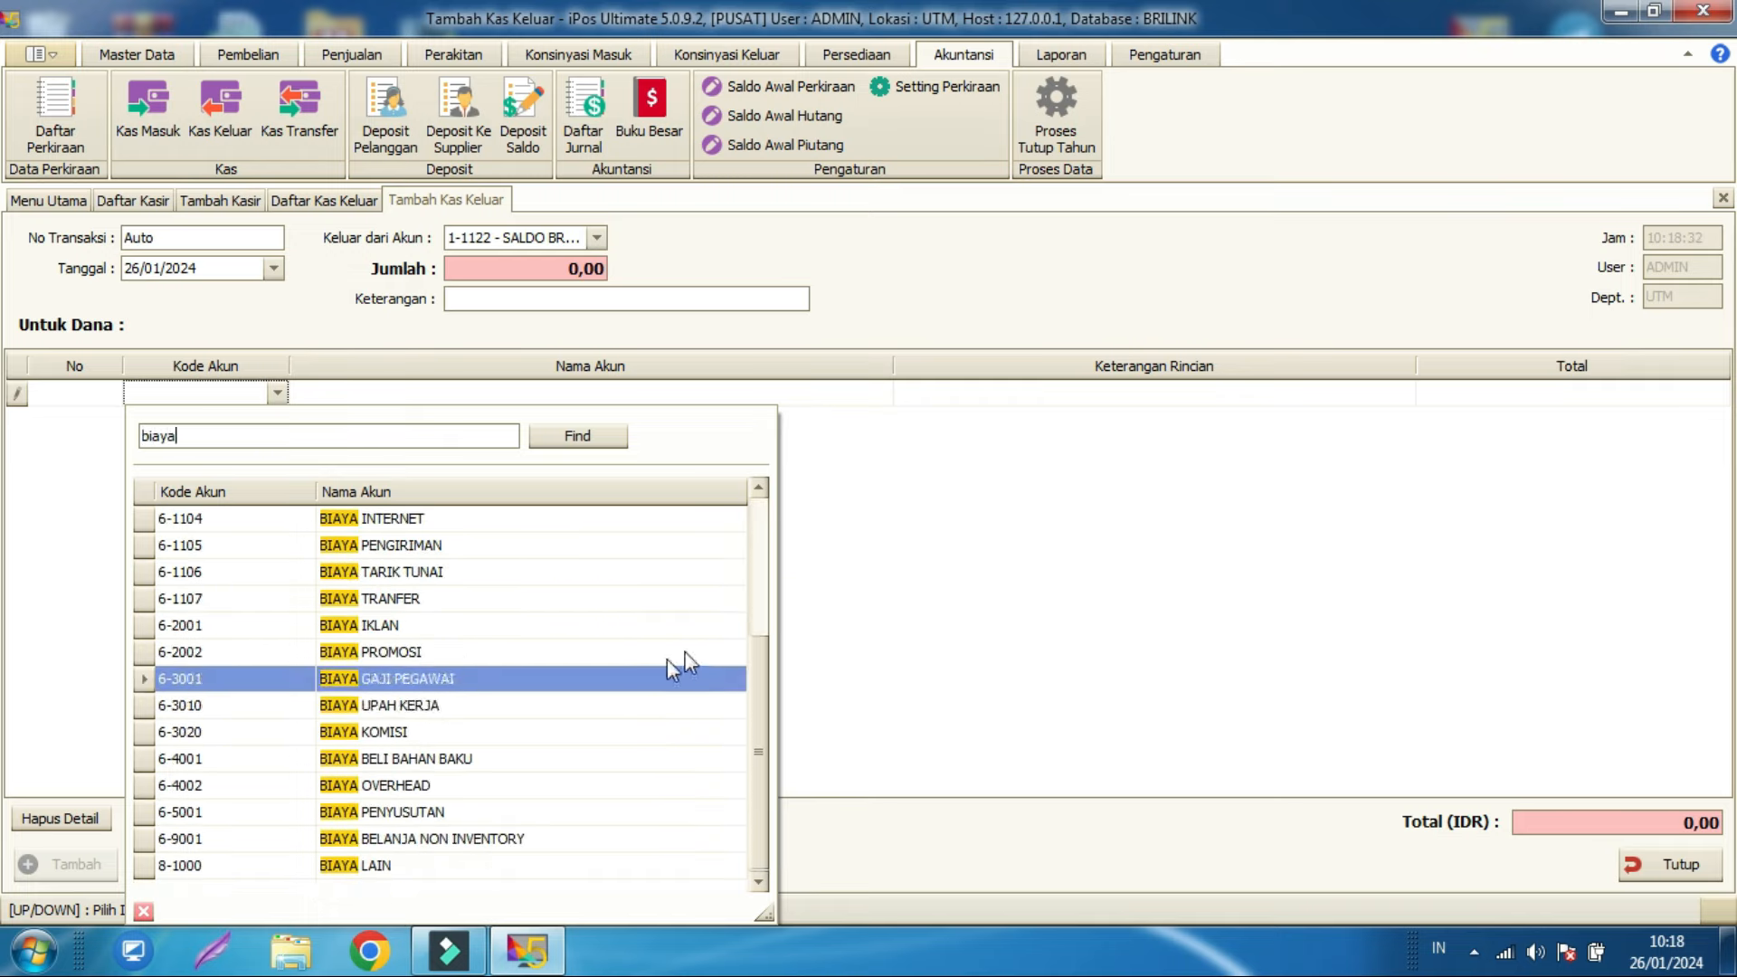
click(847, 597)
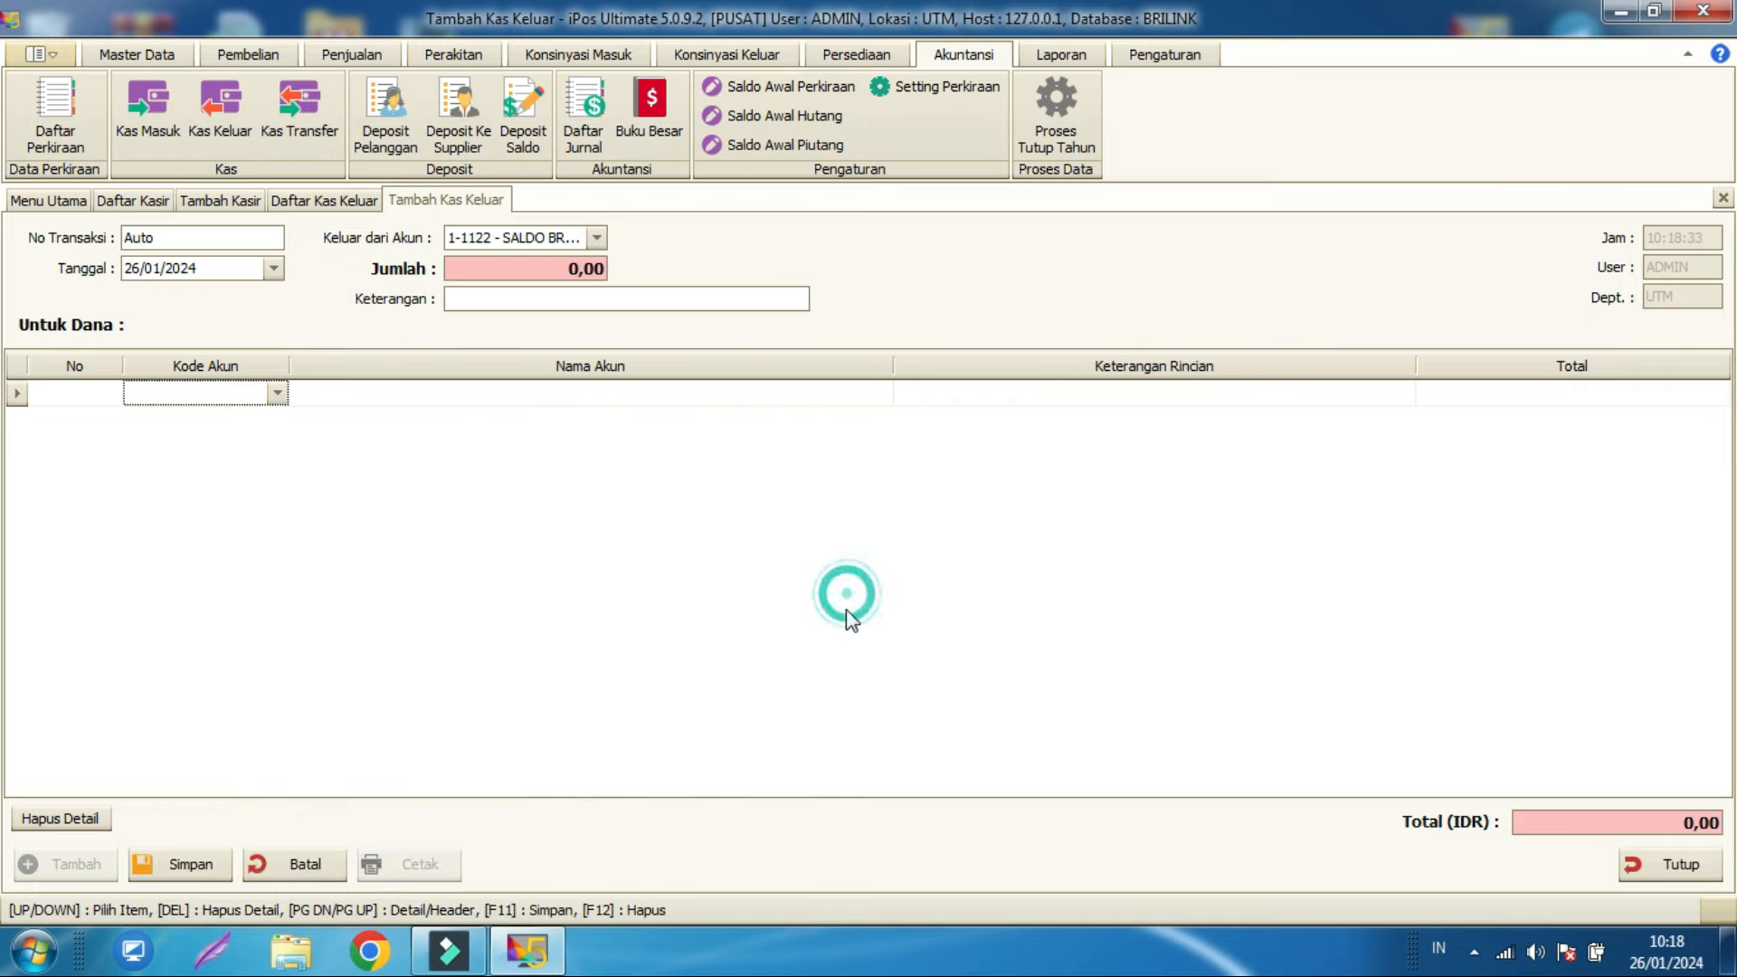
Step: Start a new detail account in the BIAYA group of the chart of accounts, positioned under 6-1000 BIAYA UMUM
click(56, 116)
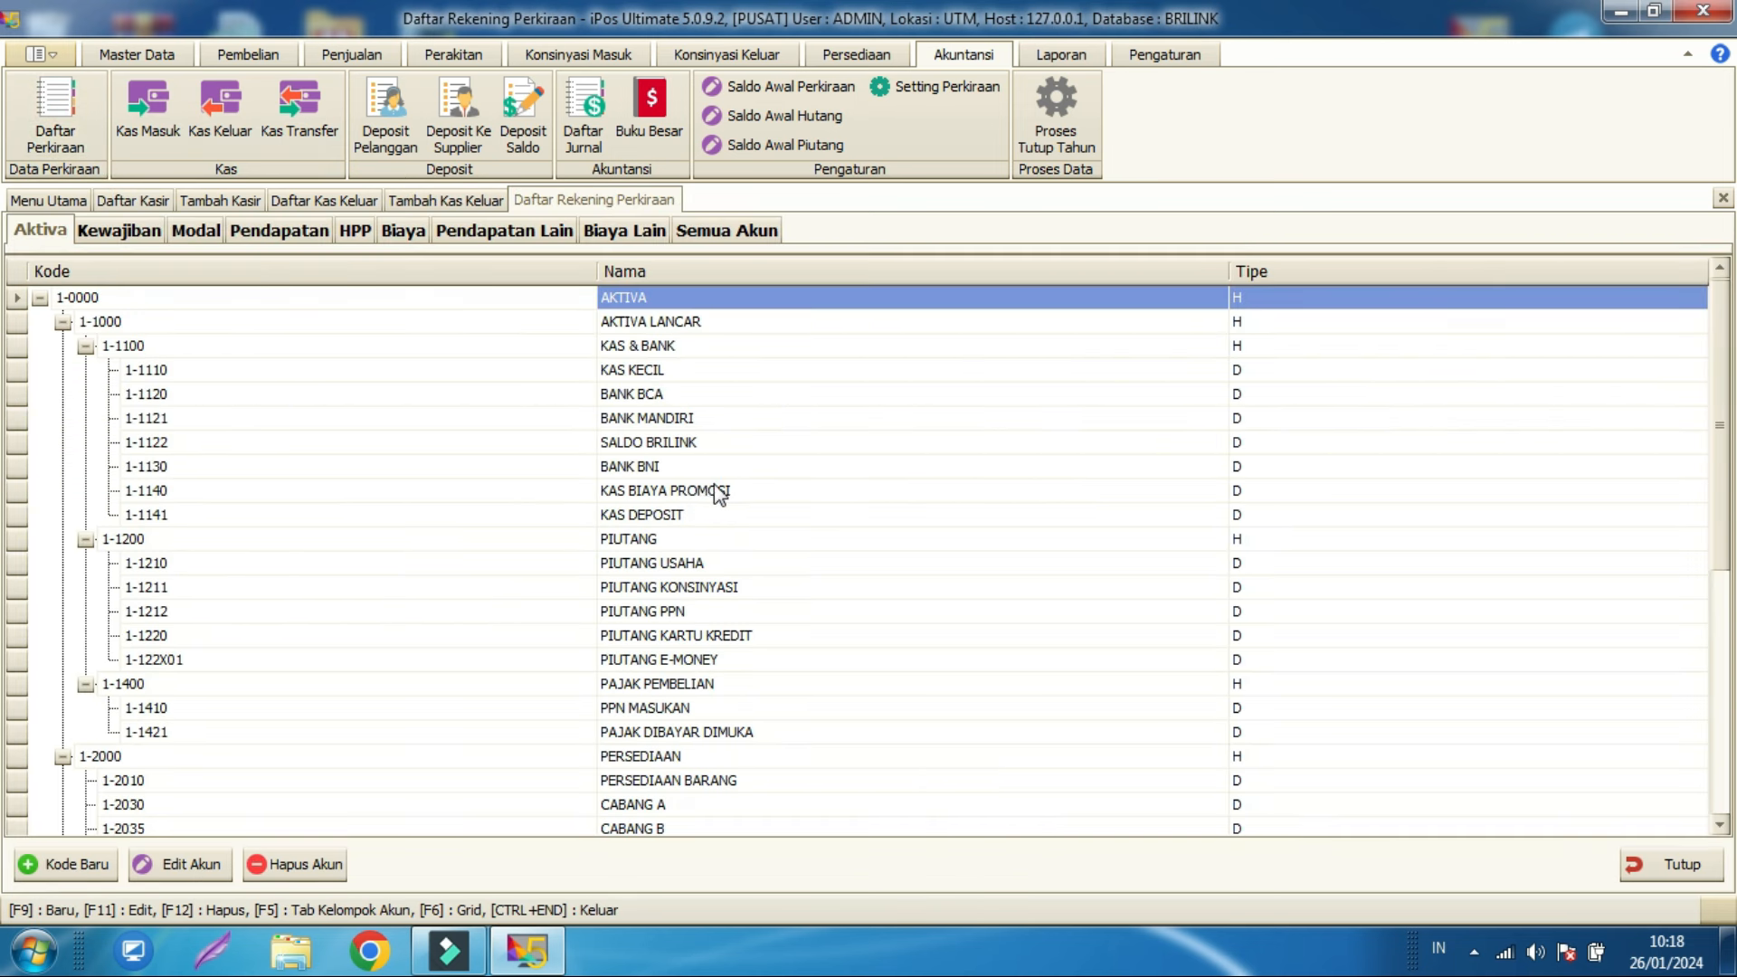
click(418, 228)
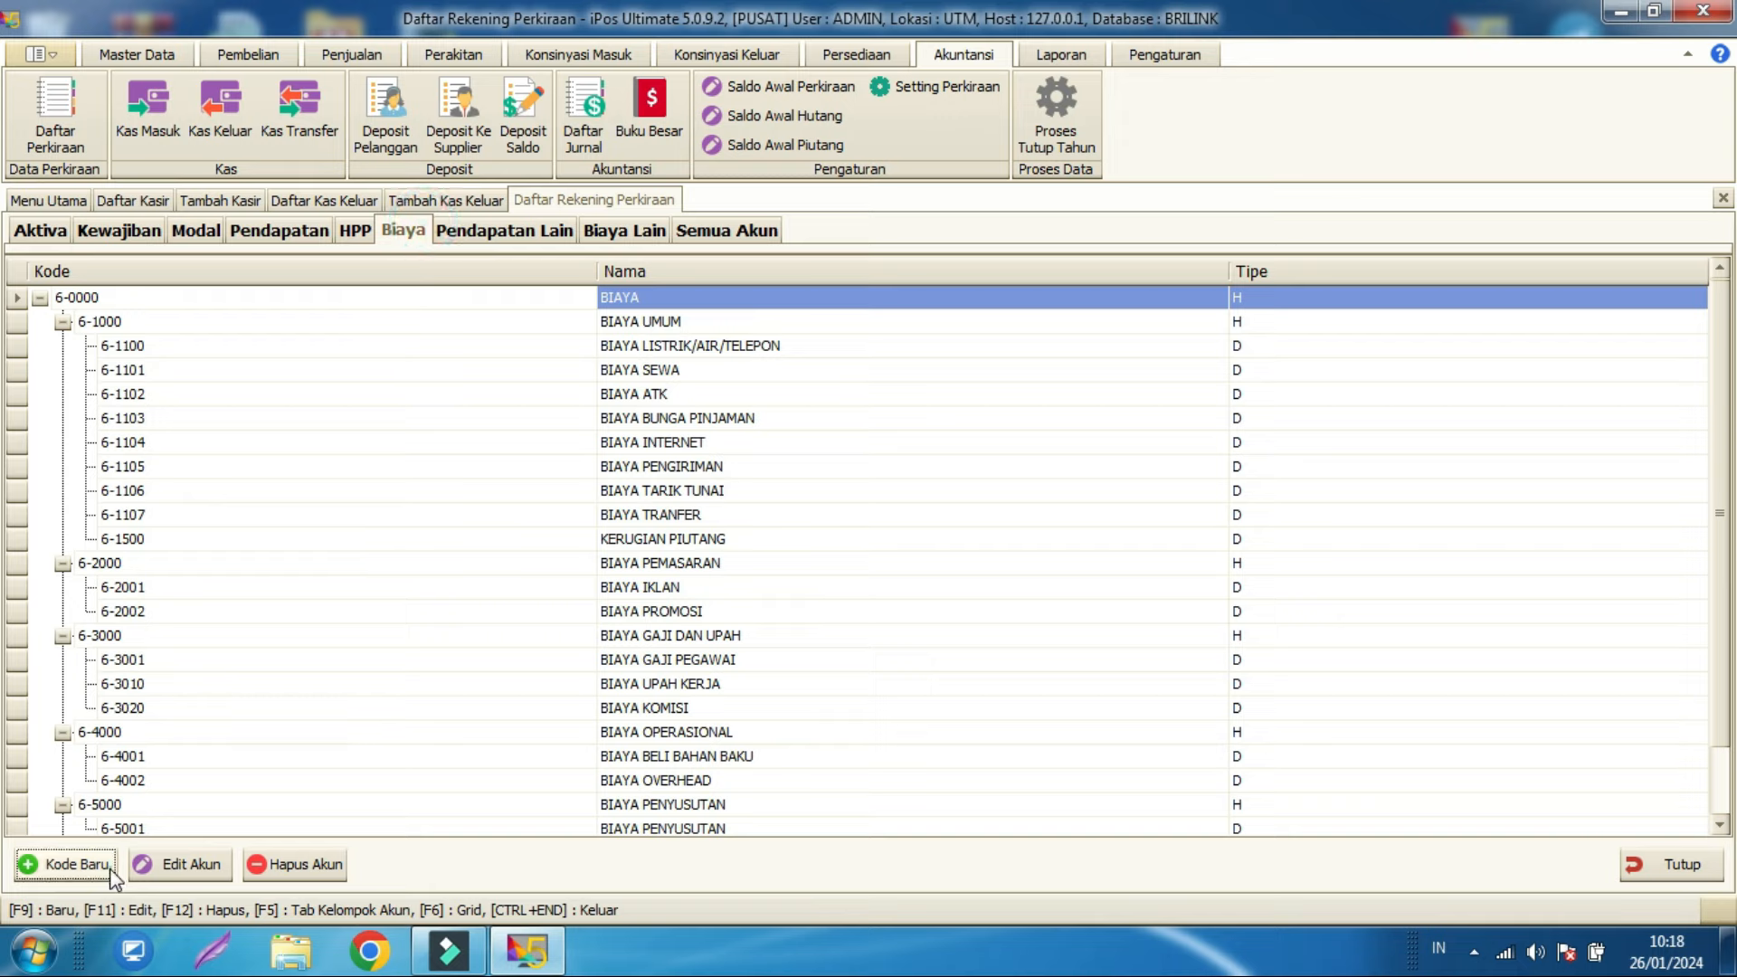
click(68, 864)
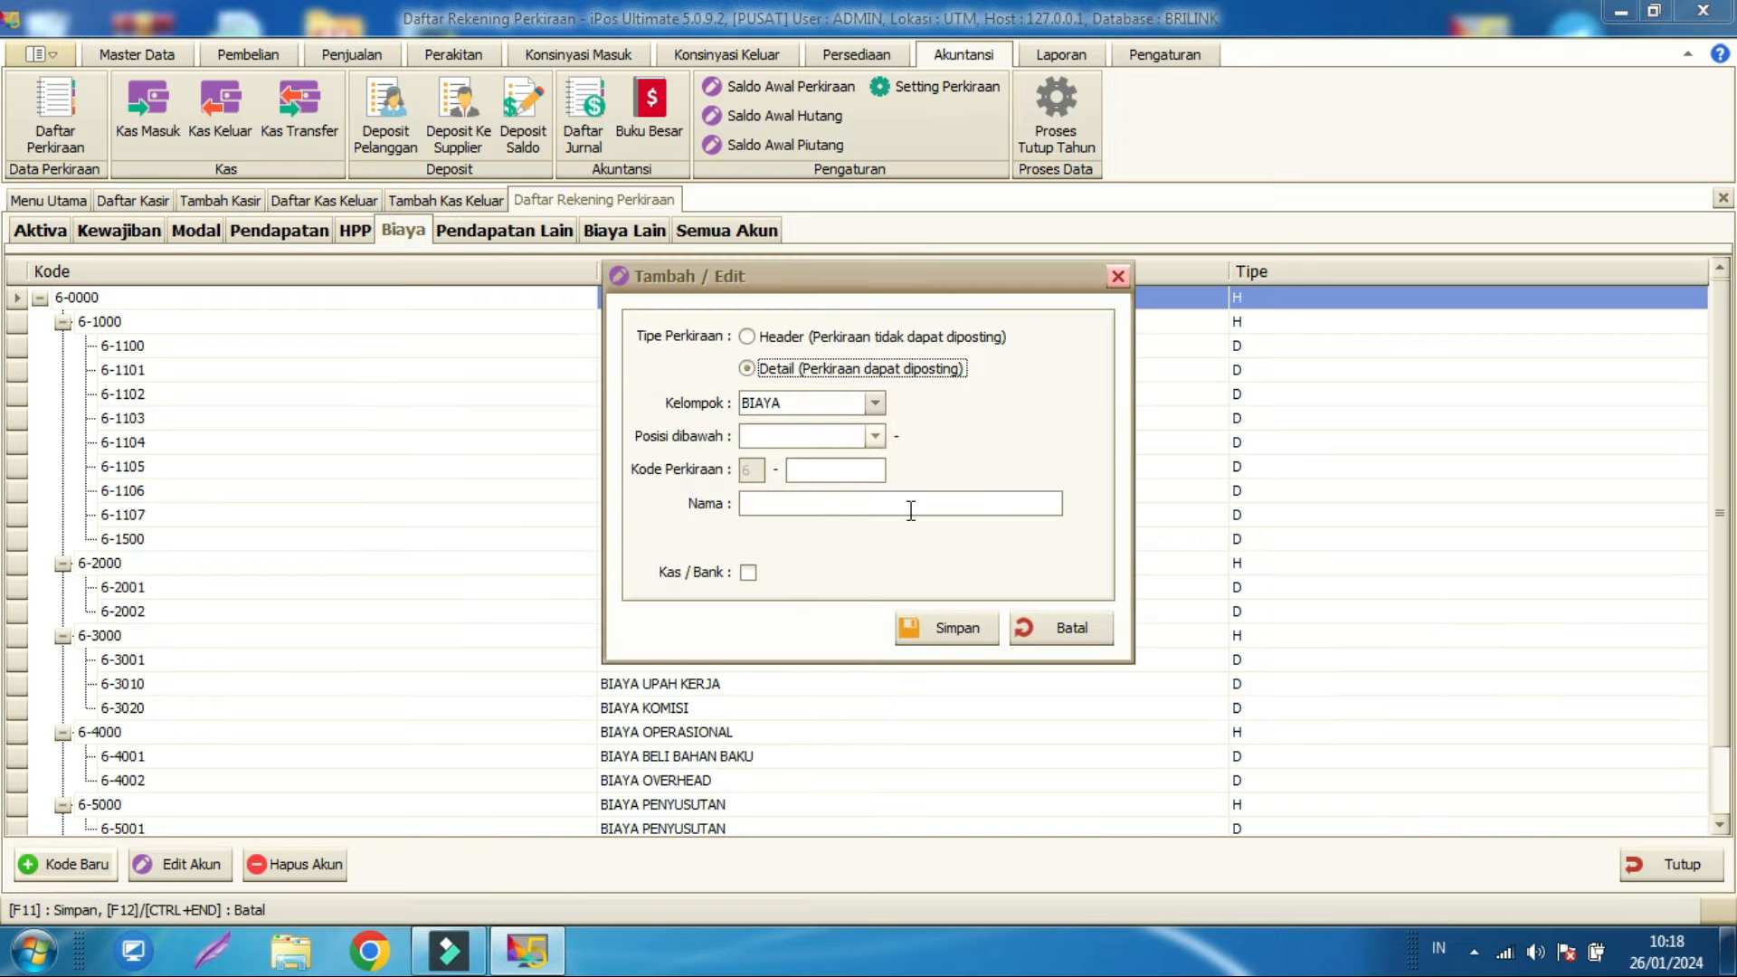
click(874, 436)
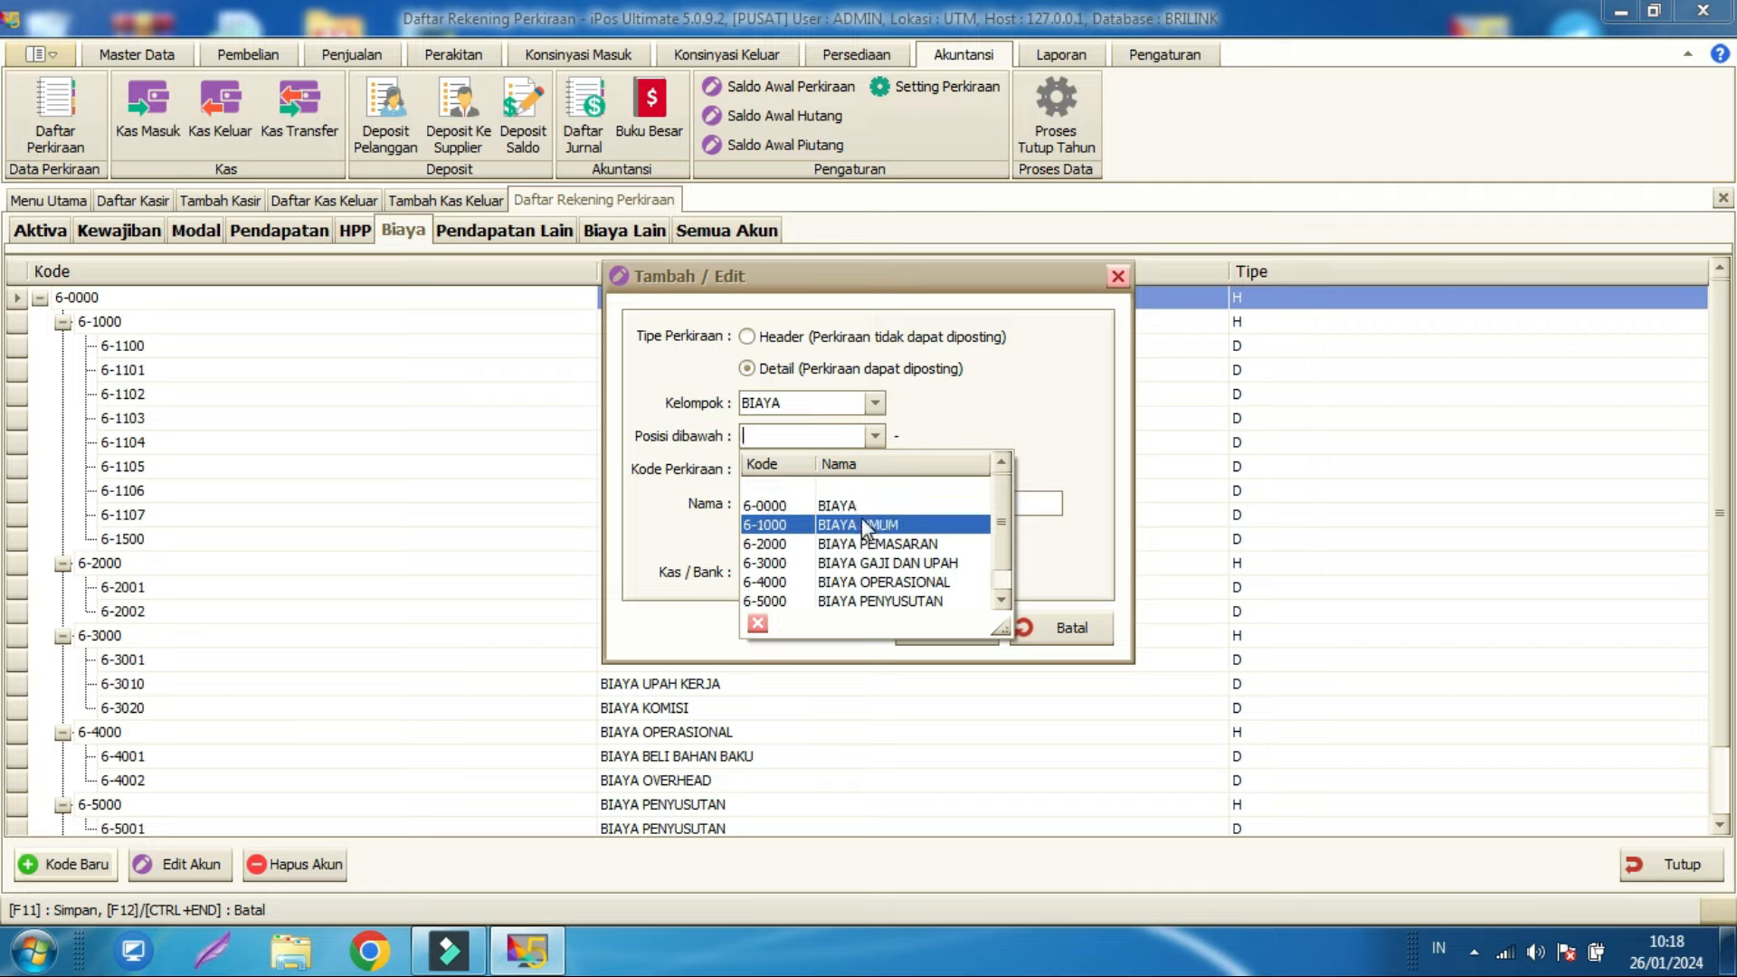
click(862, 519)
click(840, 470)
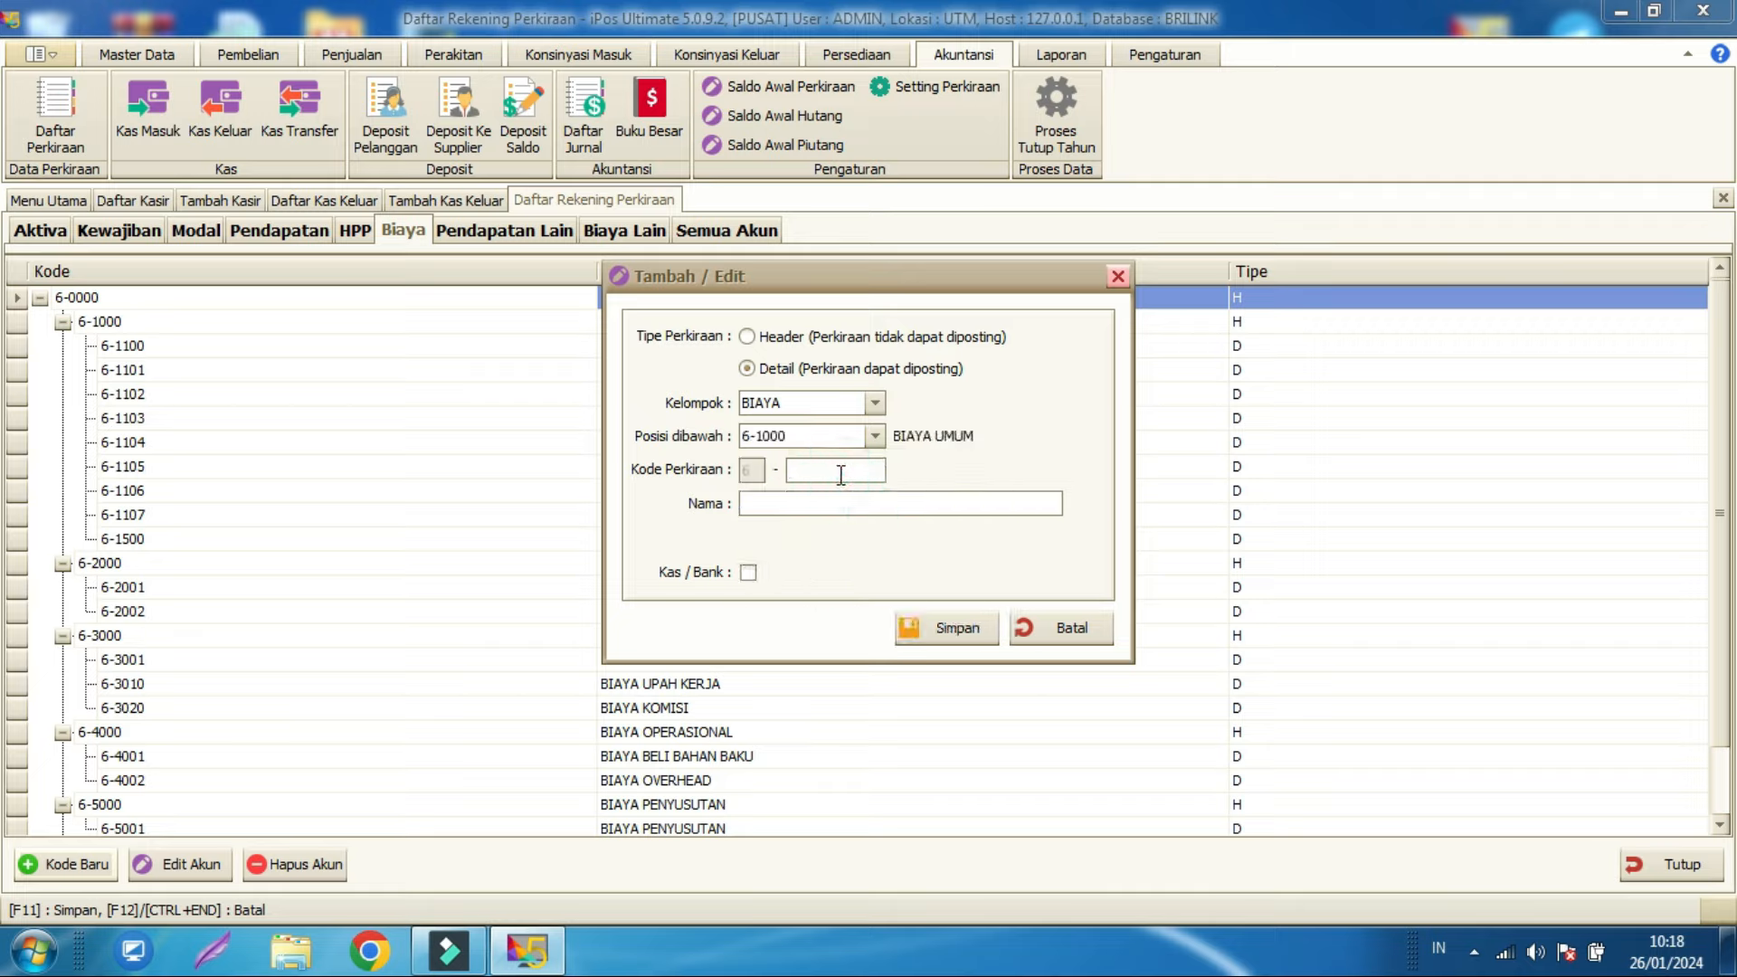
Step: Give the new expense account code 6-1108 and the name BIAYA ADMIN TRANSFER, and save it
text(11)
text(BIAYA)
text( ADMIN TRA)
text(NSFER)
click(931, 624)
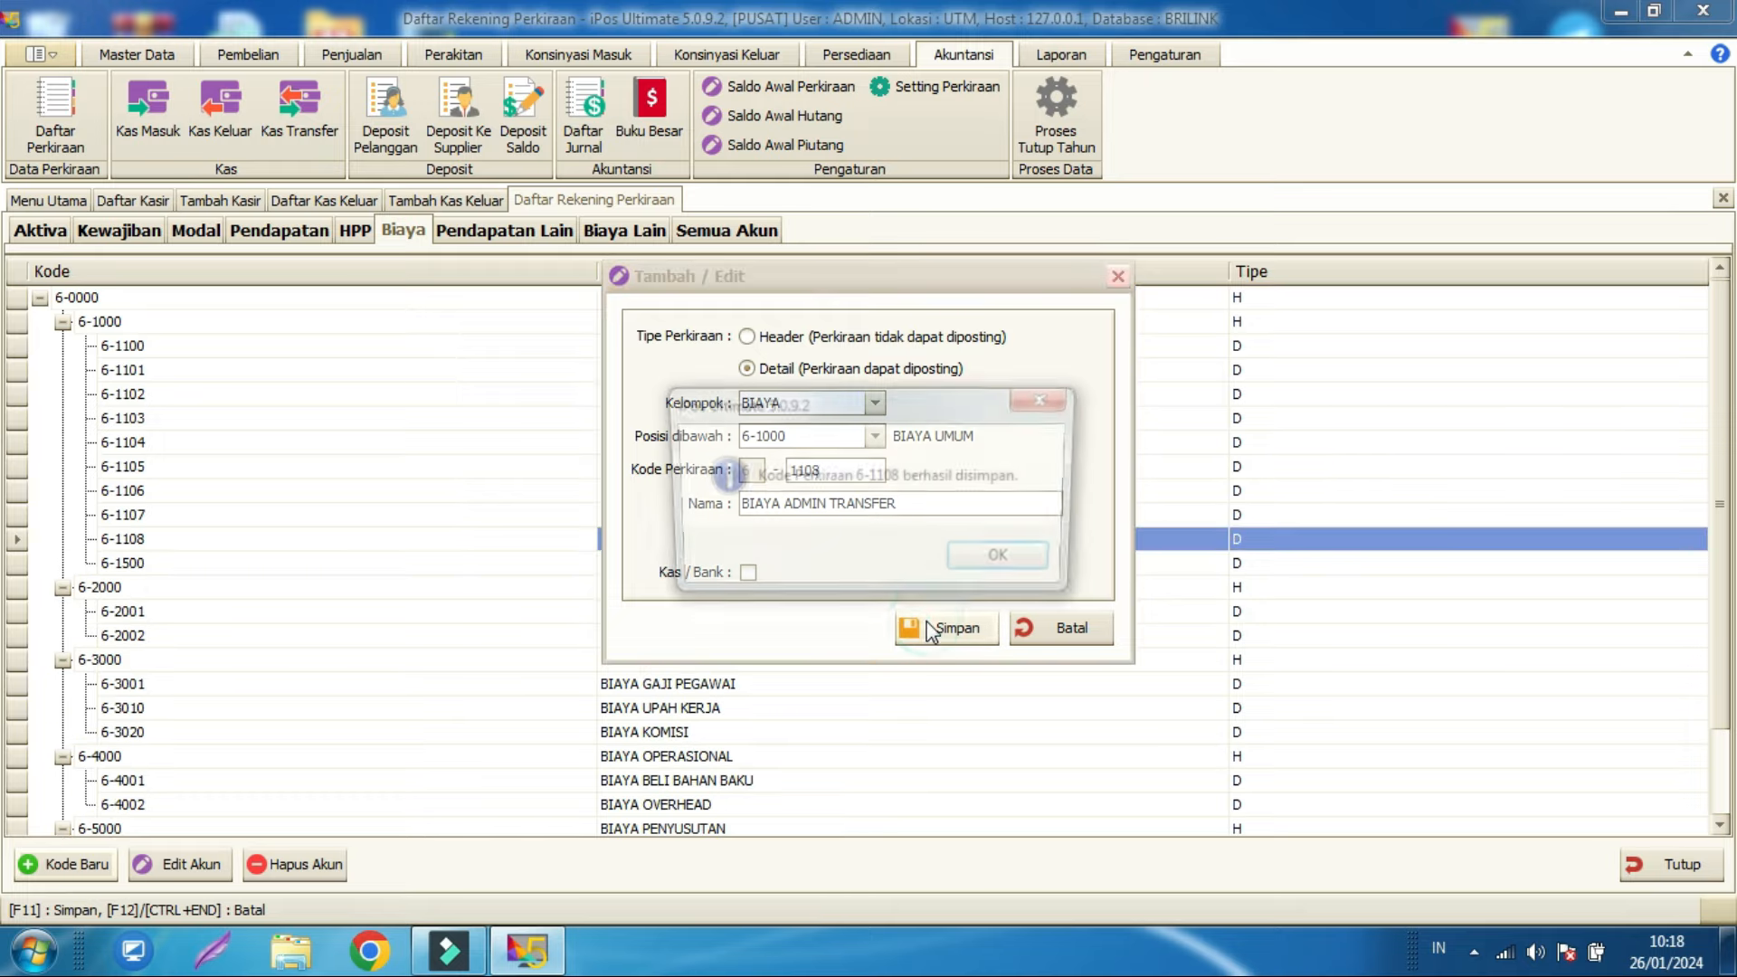
click(1024, 560)
click(1049, 624)
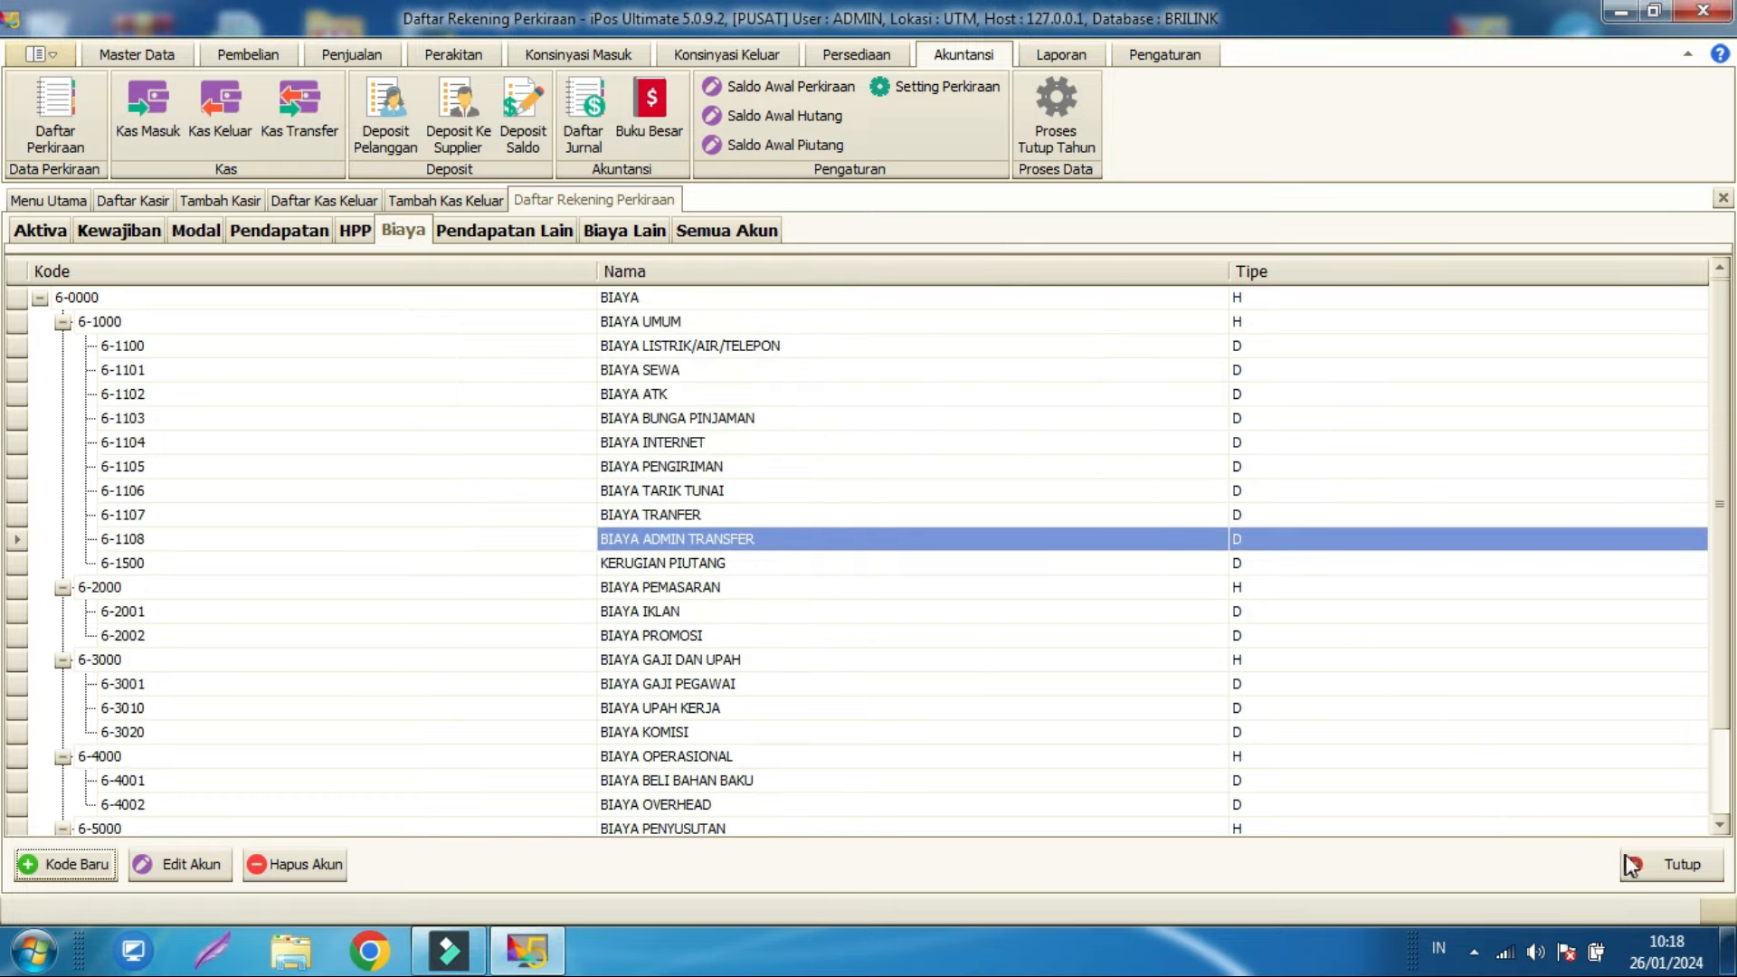
Step: Return to the new cash-out and assign account 6-1108 BIAYA ADMIN TRANSFER to its first line
click(1651, 869)
click(237, 396)
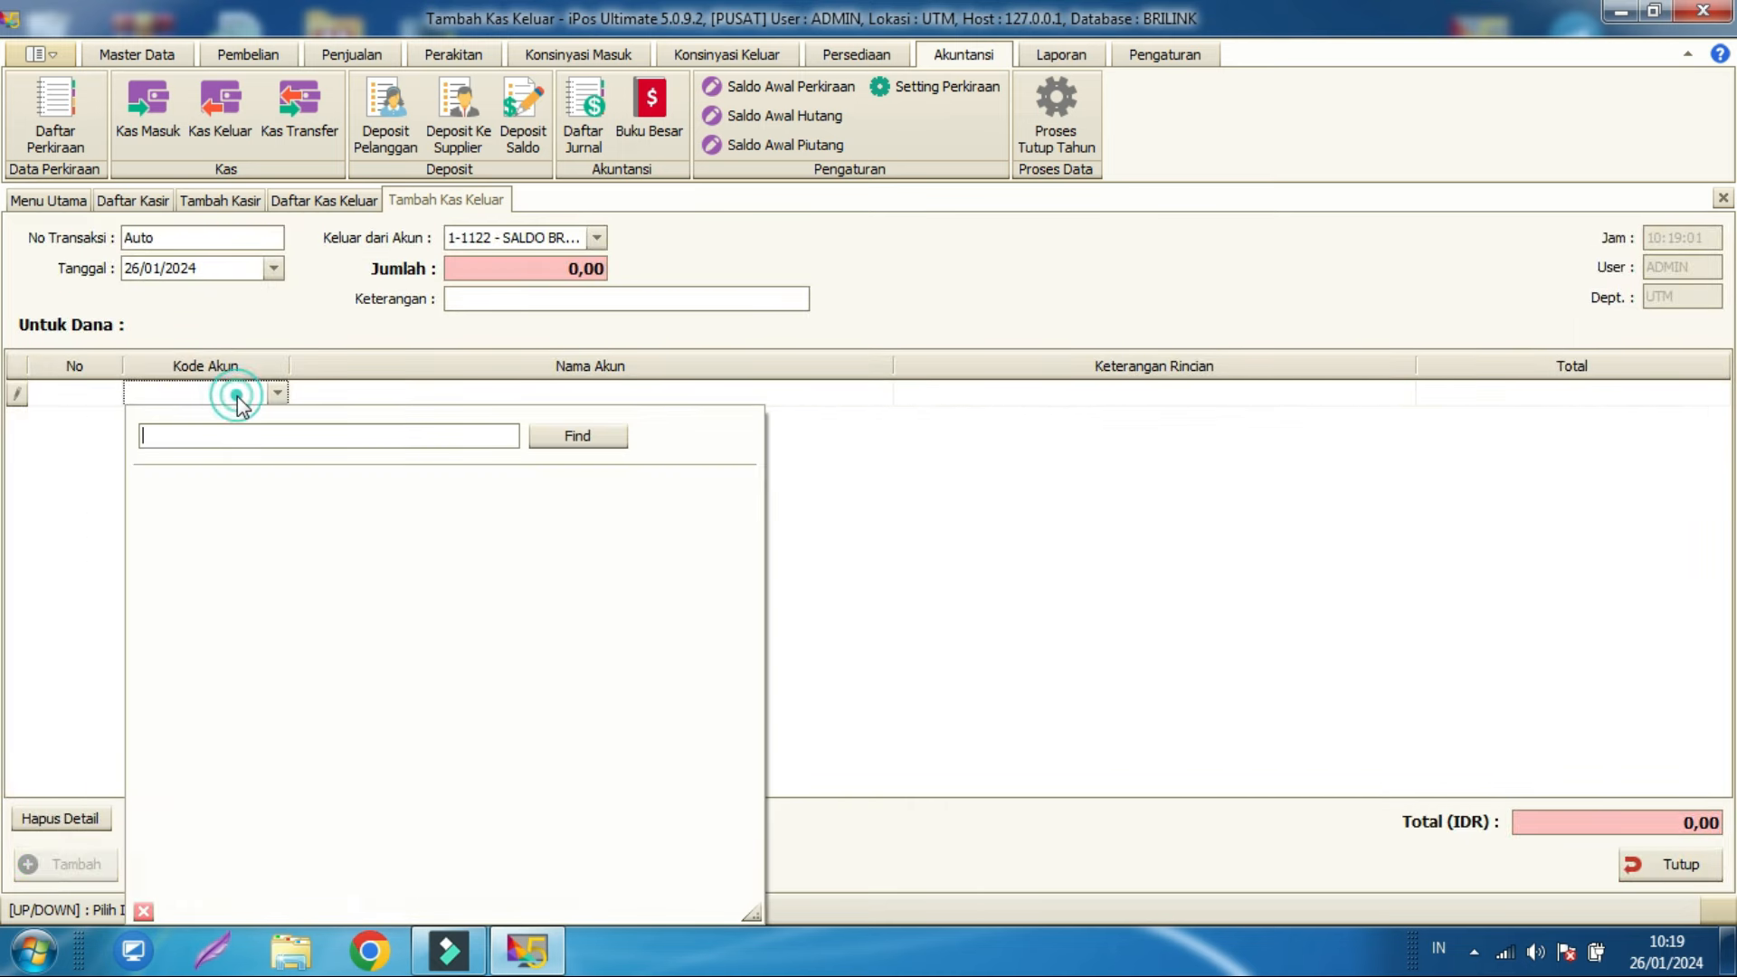
text(biaya)
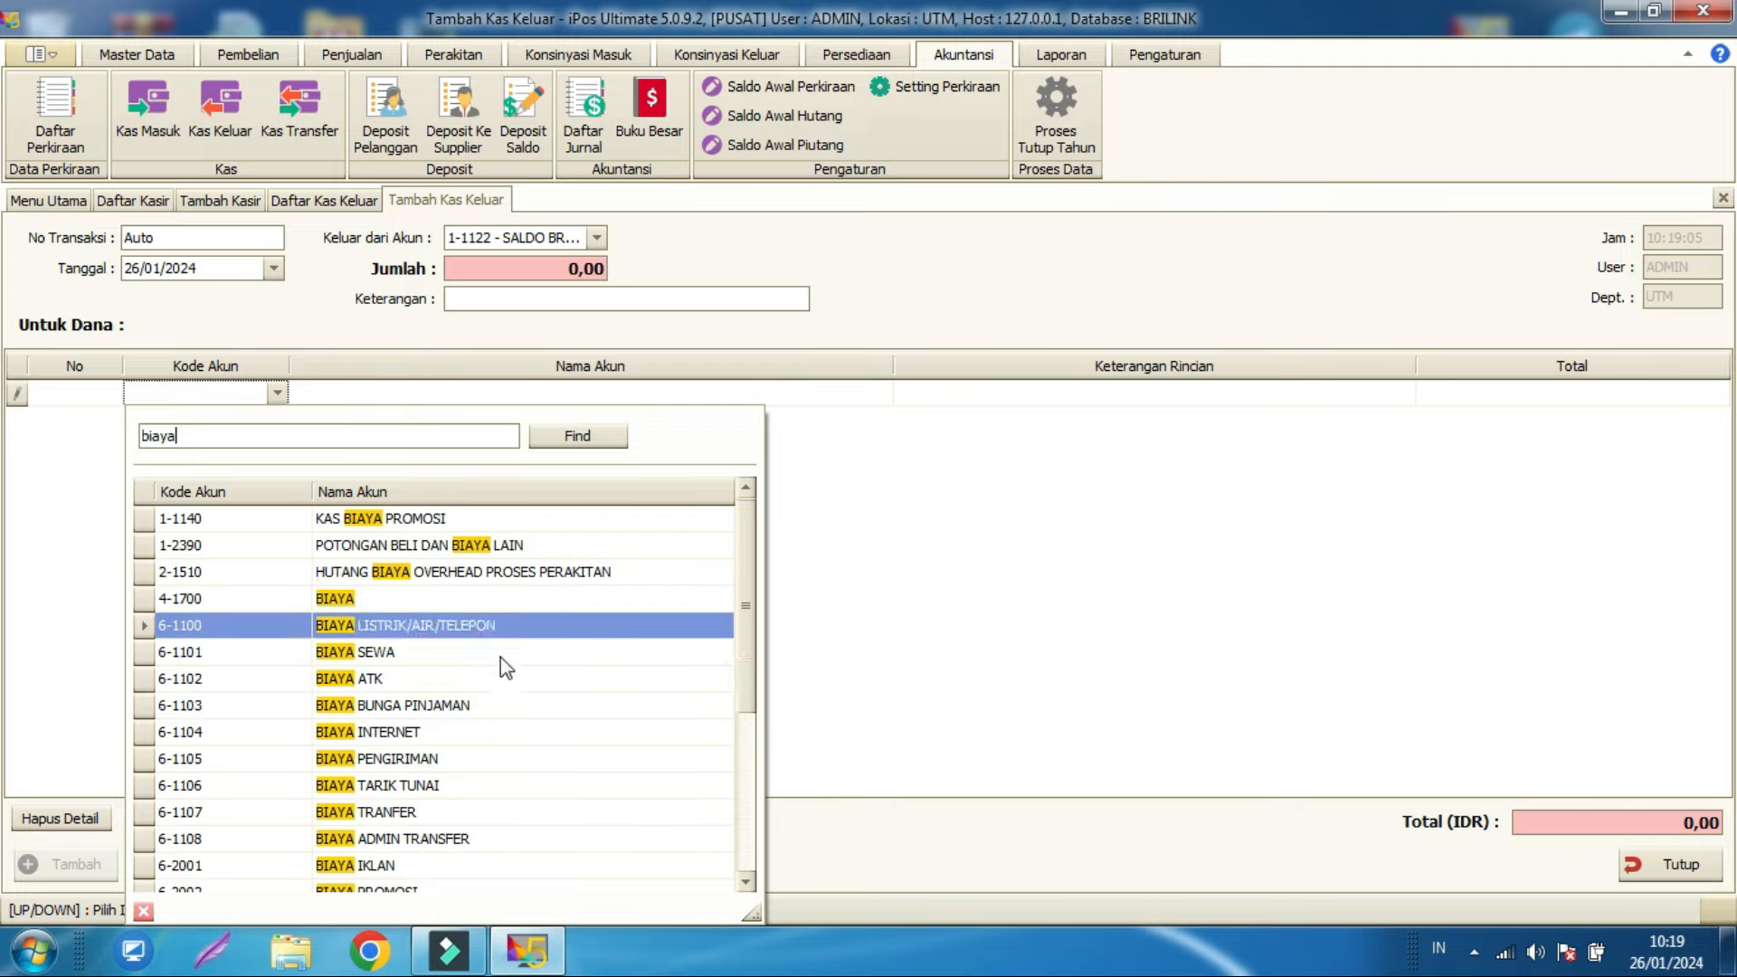
click(469, 835)
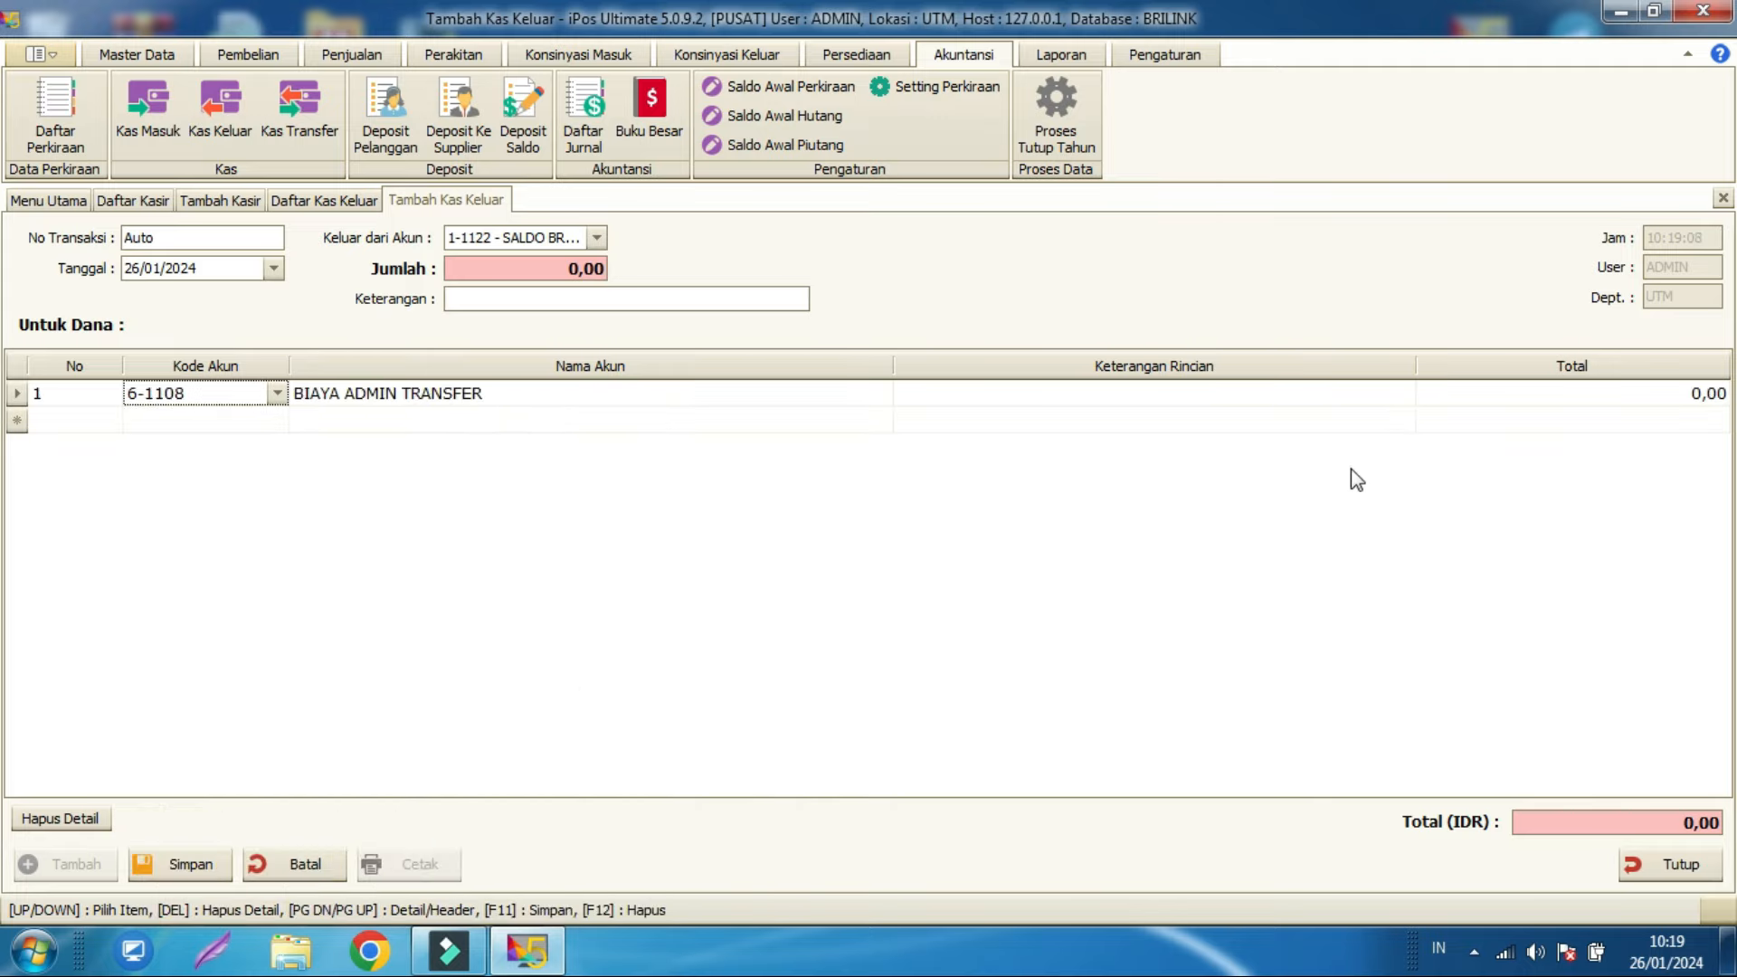
Step: Set the BIAYA ADMIN TRANSFER line total to 120.000
click(1535, 391)
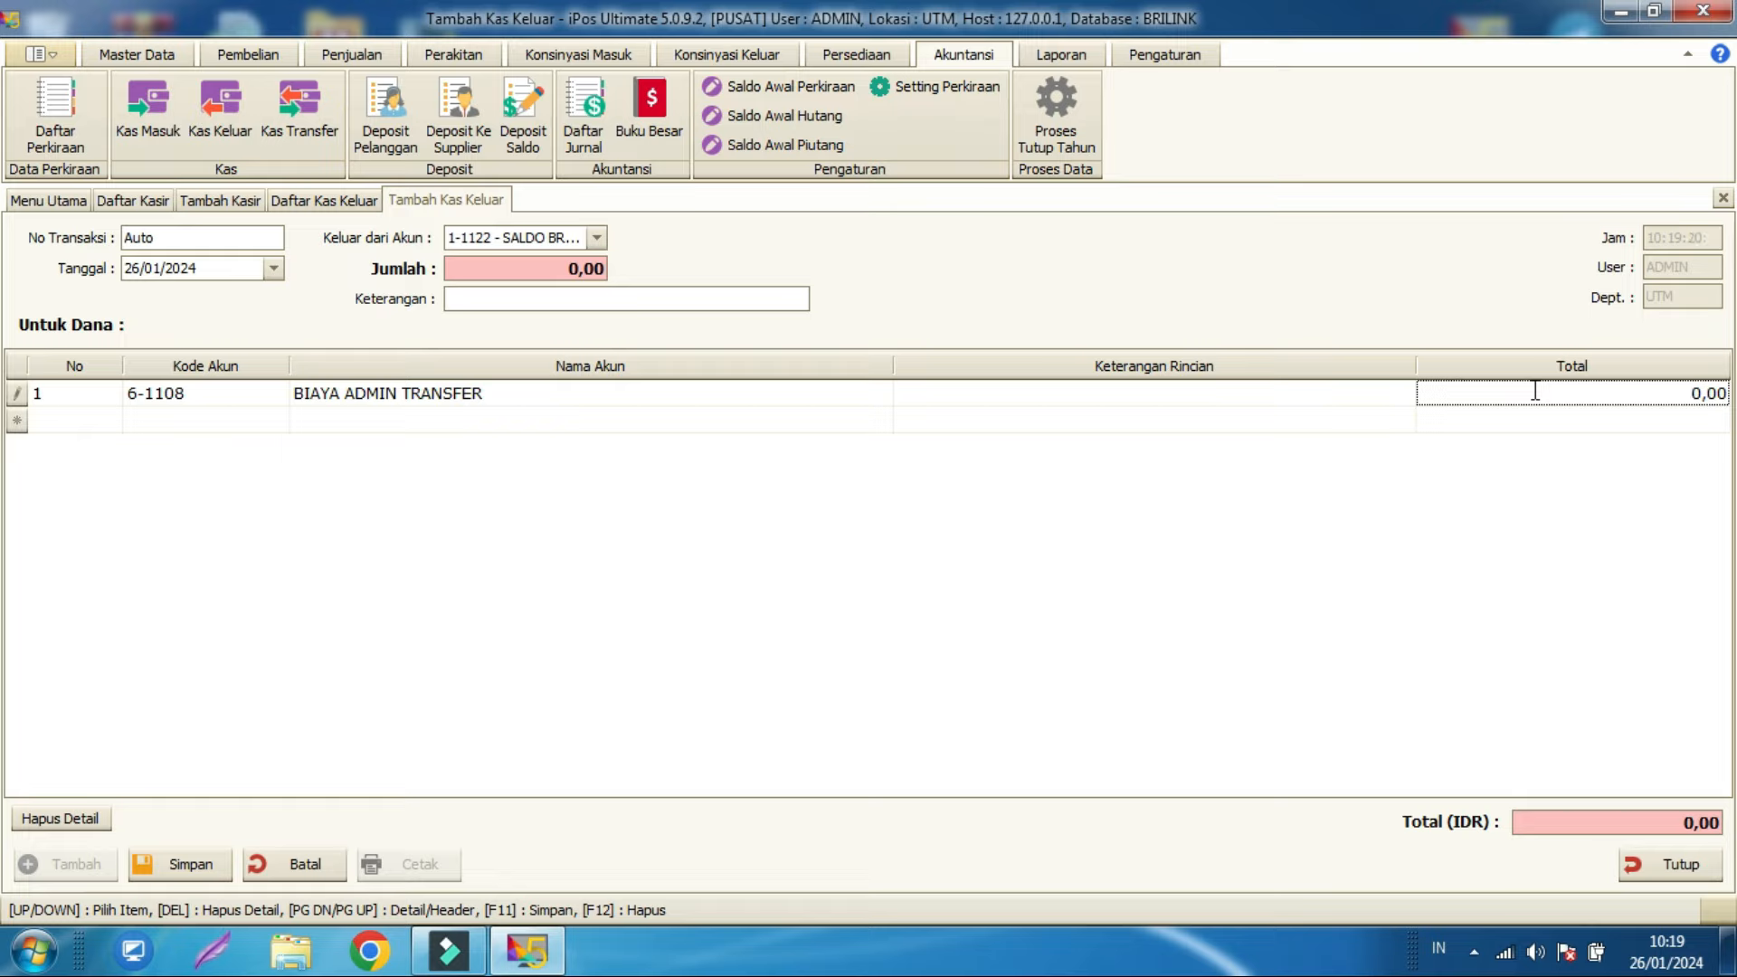
text(1.200.00)
key(BackSpace)
key(BackSpace)
text(0)
click(1516, 492)
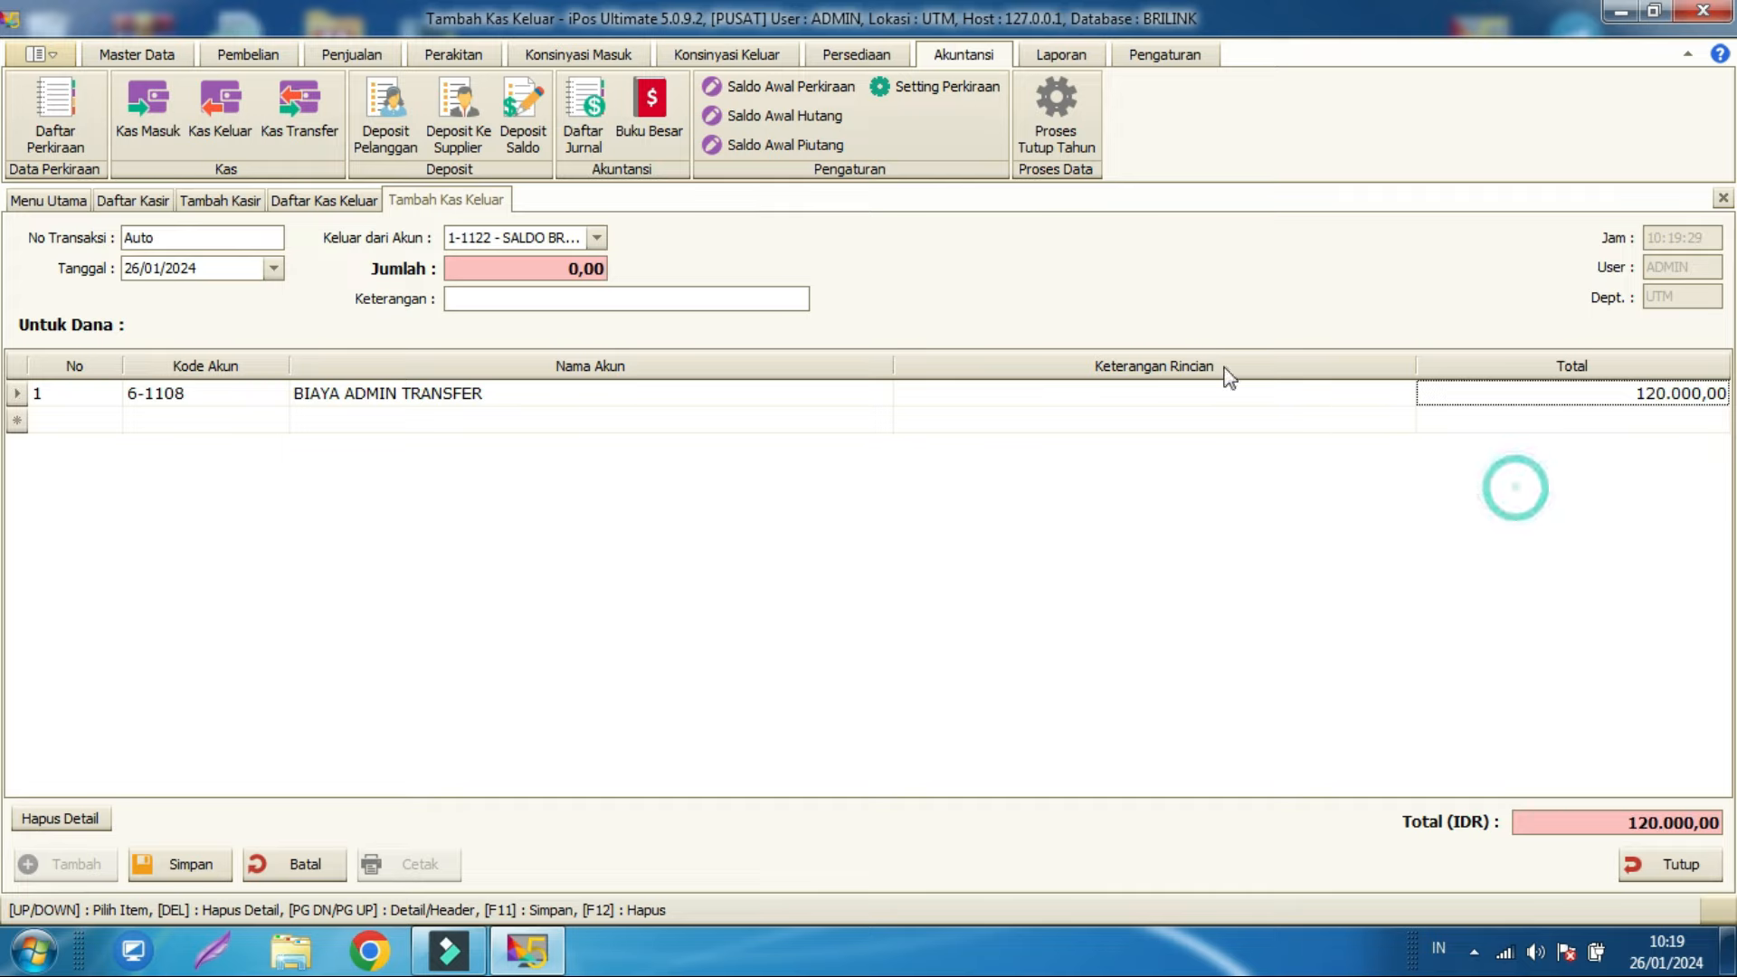
Step: Set the Jumlah of the BIAYA ADMIN TRANSFER cash-out to 120.000 and save the entry
click(566, 269)
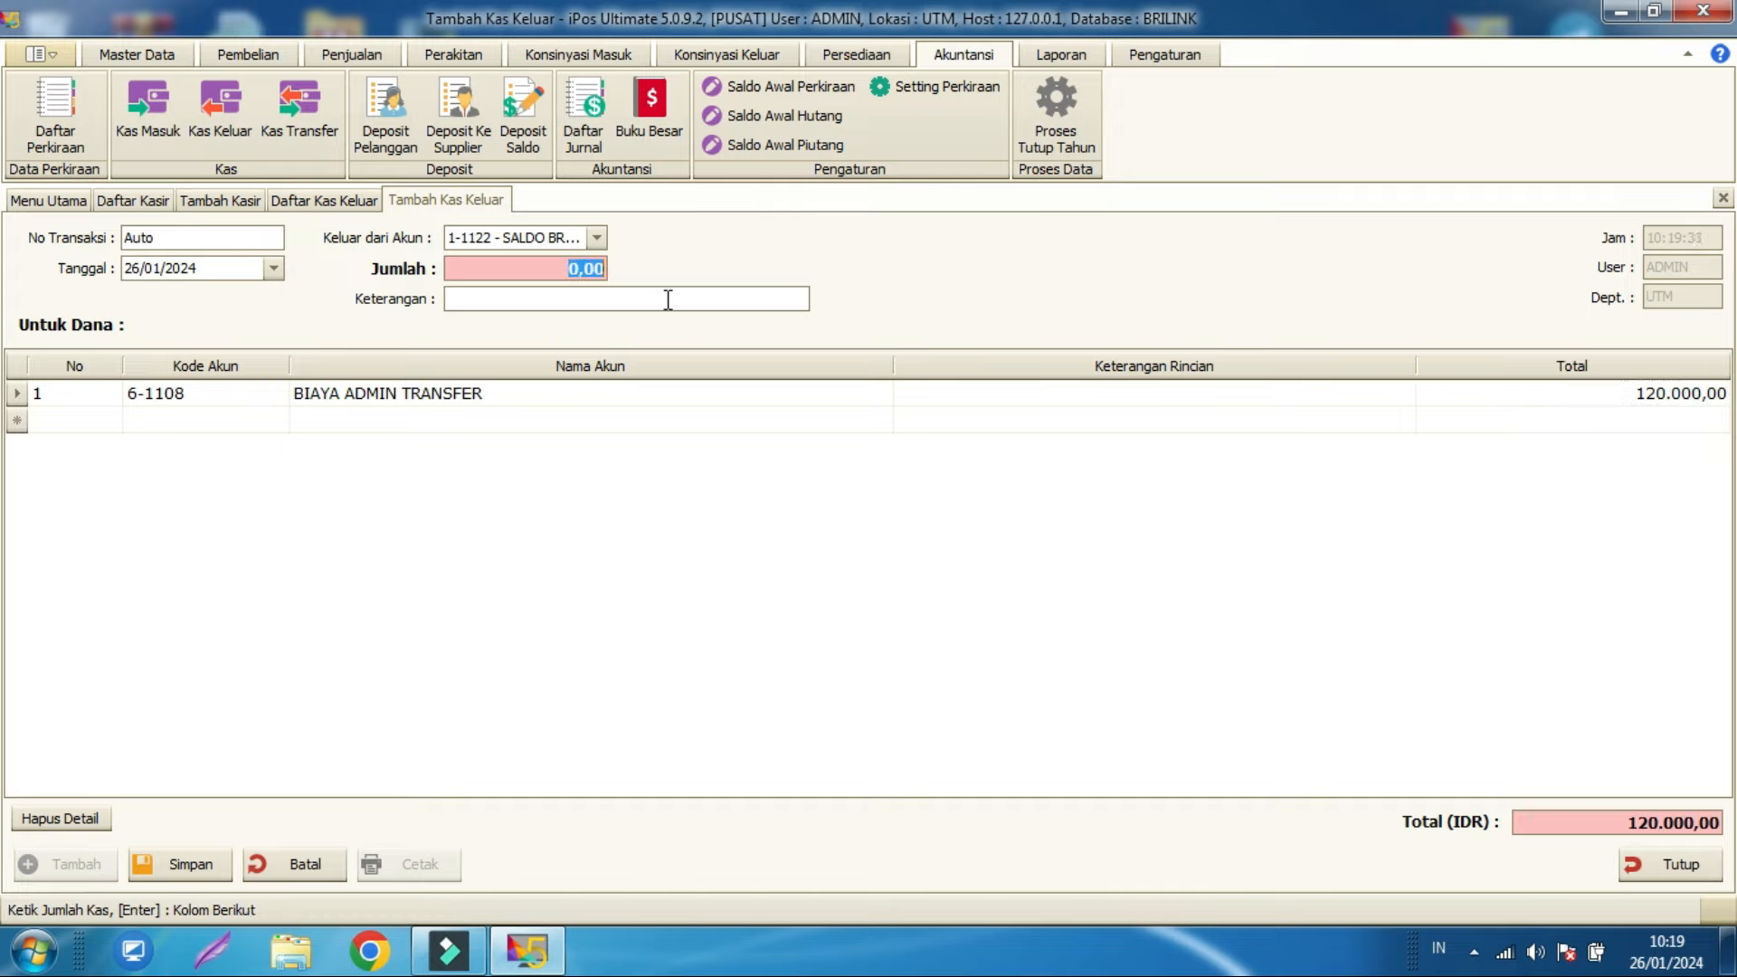
text(120000)
key(Return)
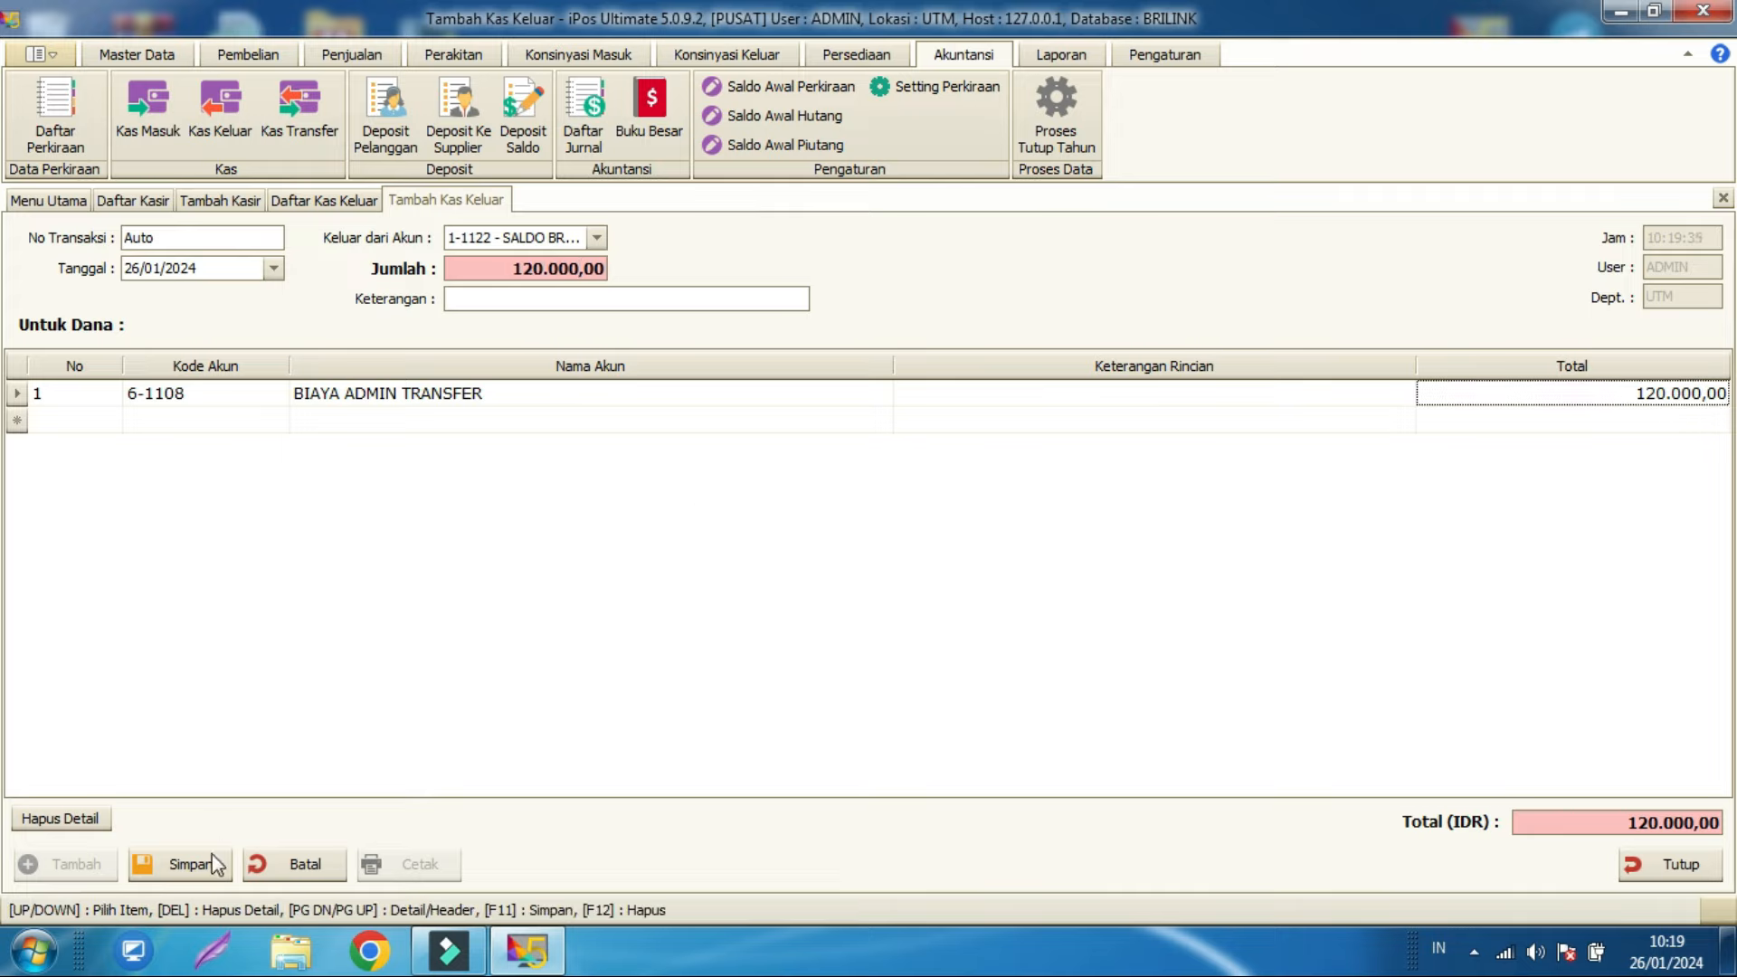
click(210, 866)
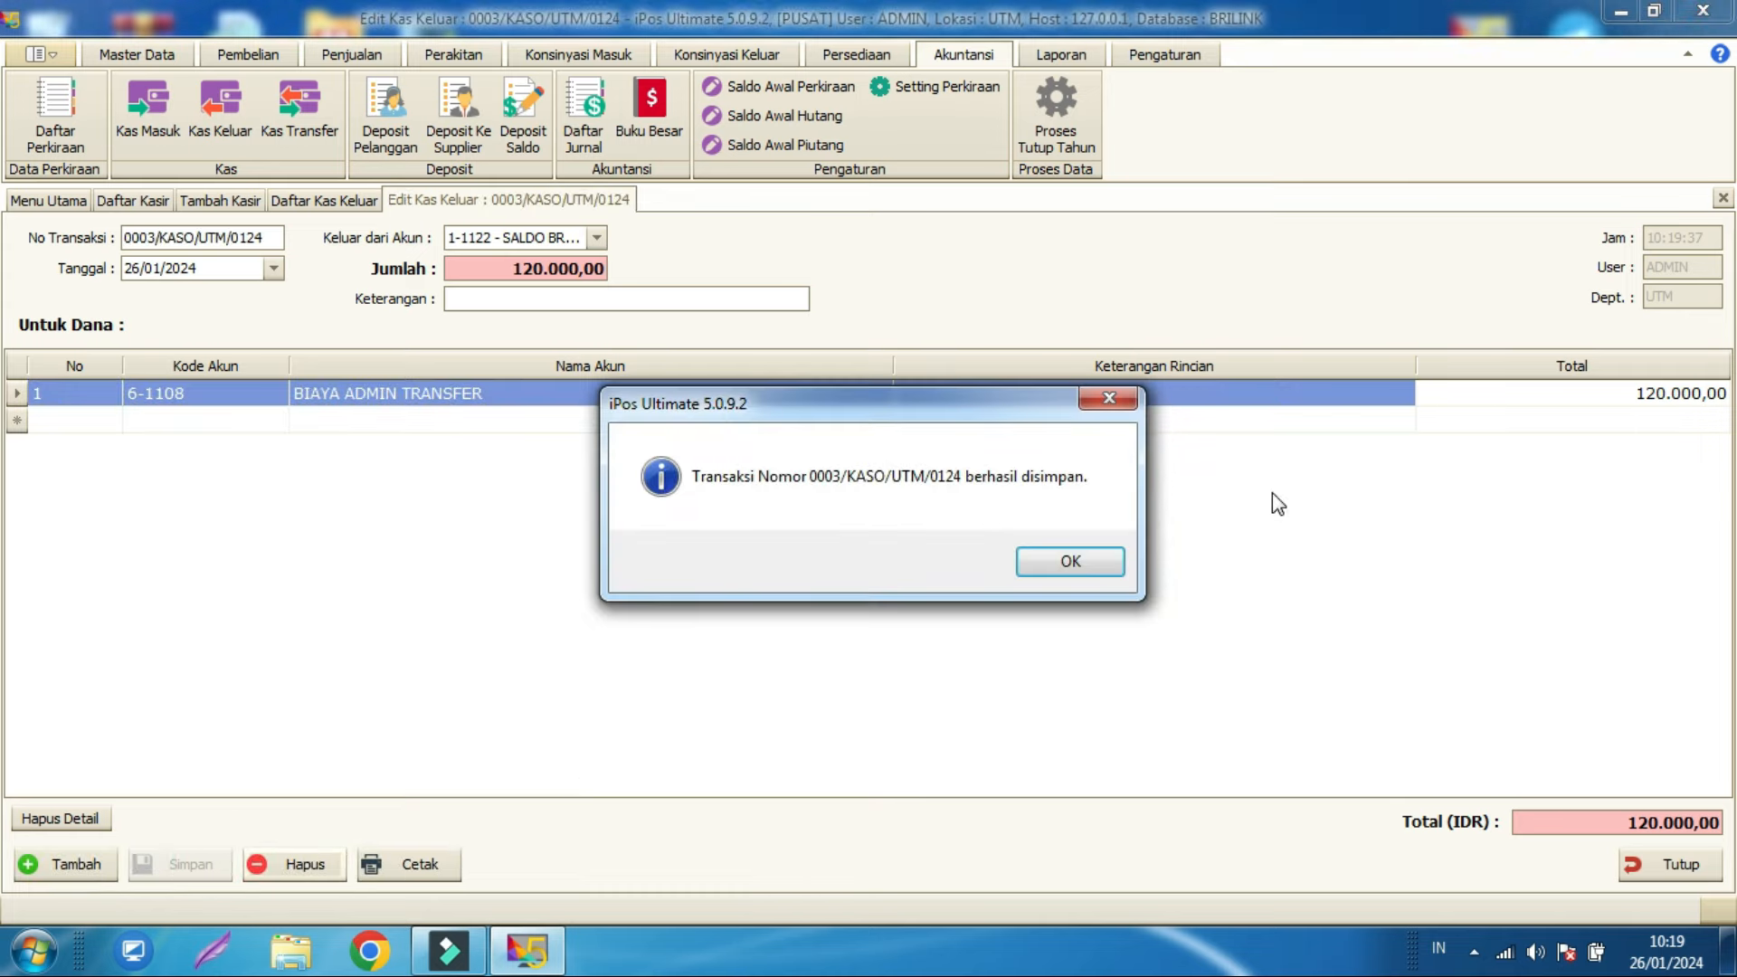
click(1049, 561)
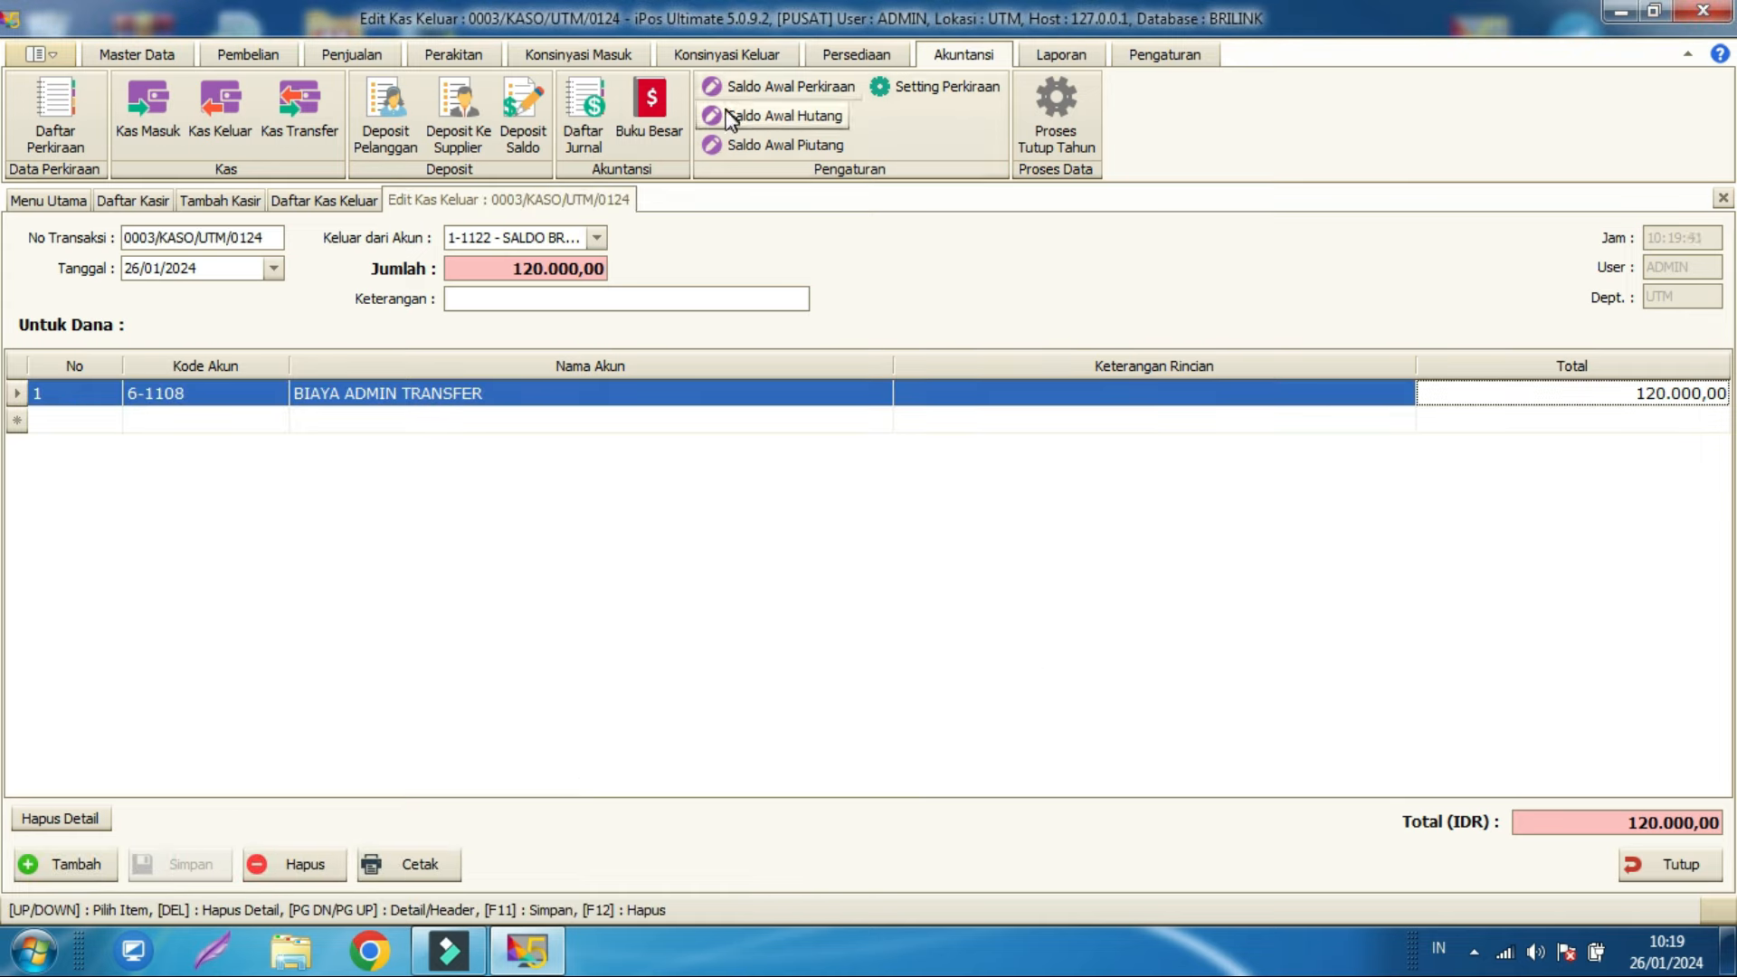
Step: Preview the Laba Rugi report for Januari 2024, review income and expenses, and close the preview
click(1060, 54)
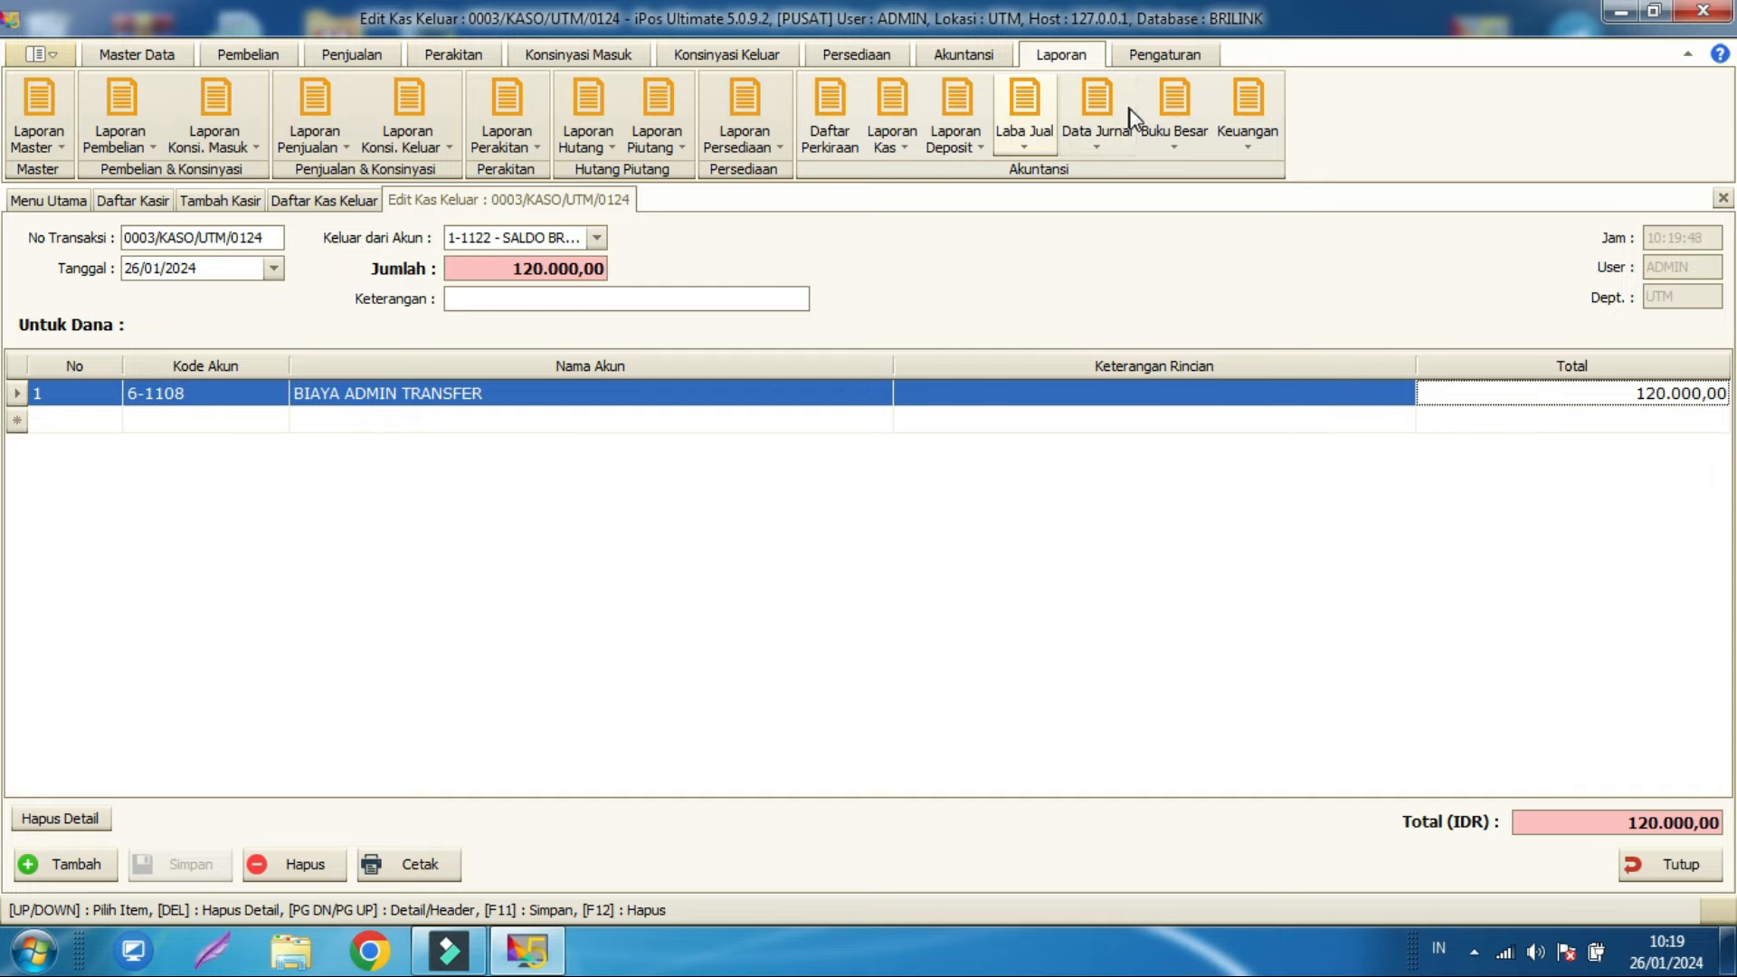
click(1243, 141)
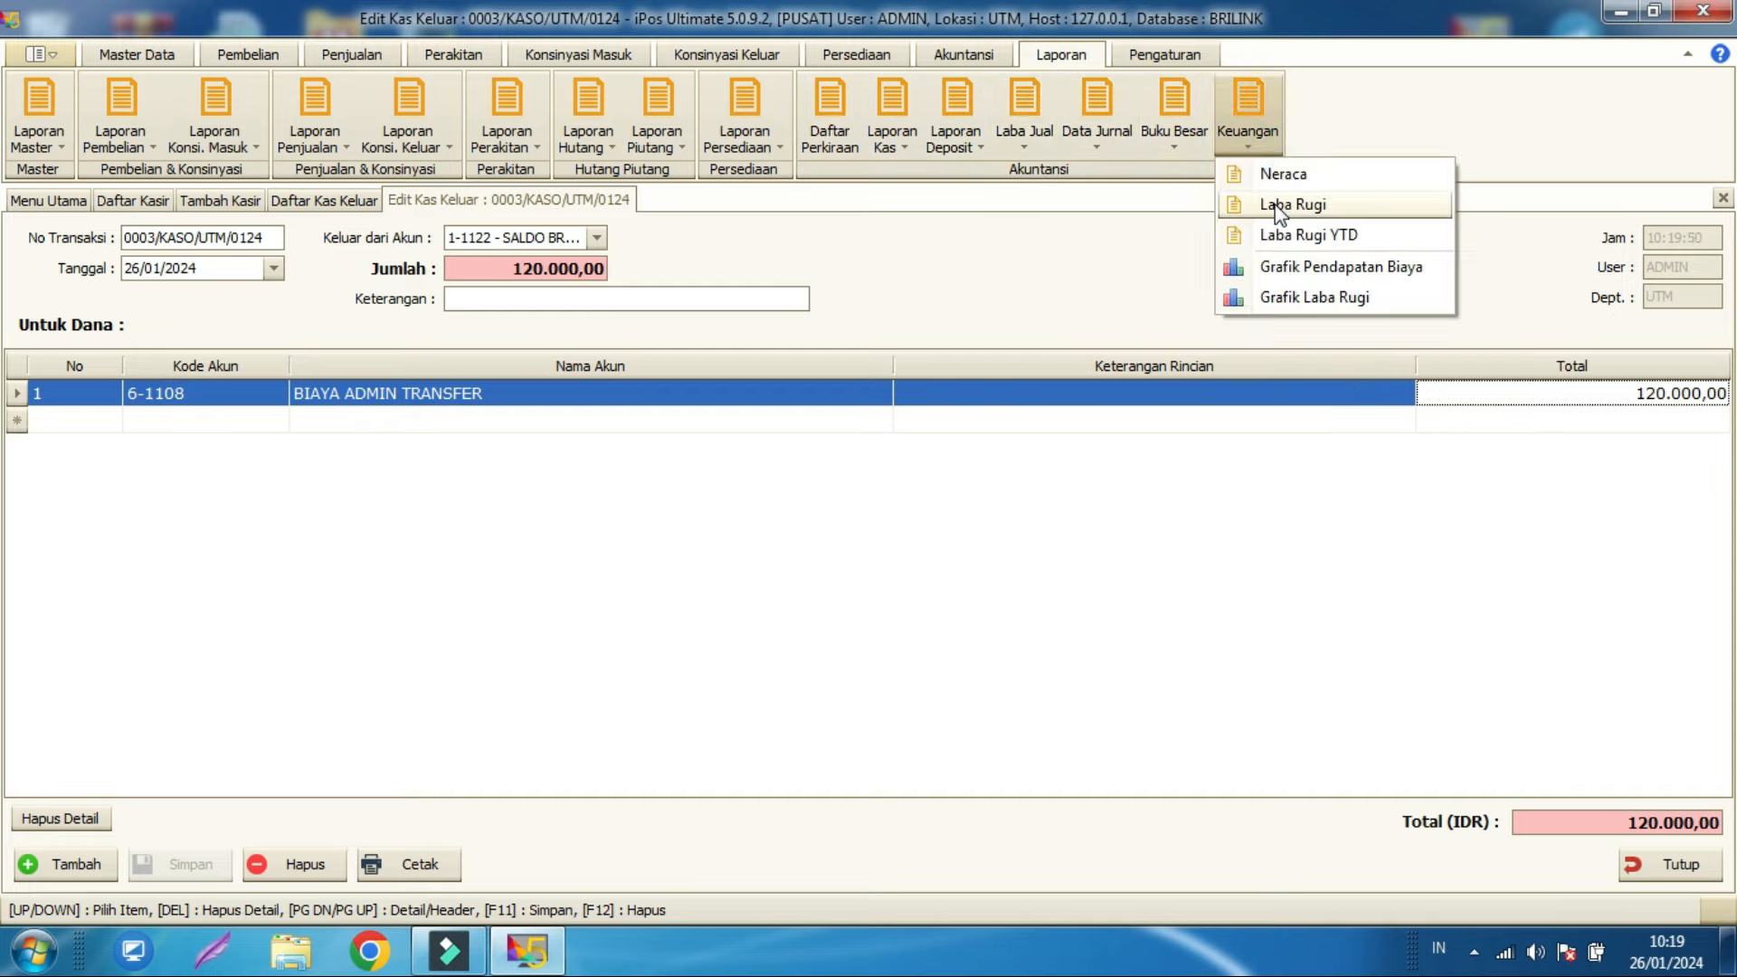
click(1278, 207)
click(686, 254)
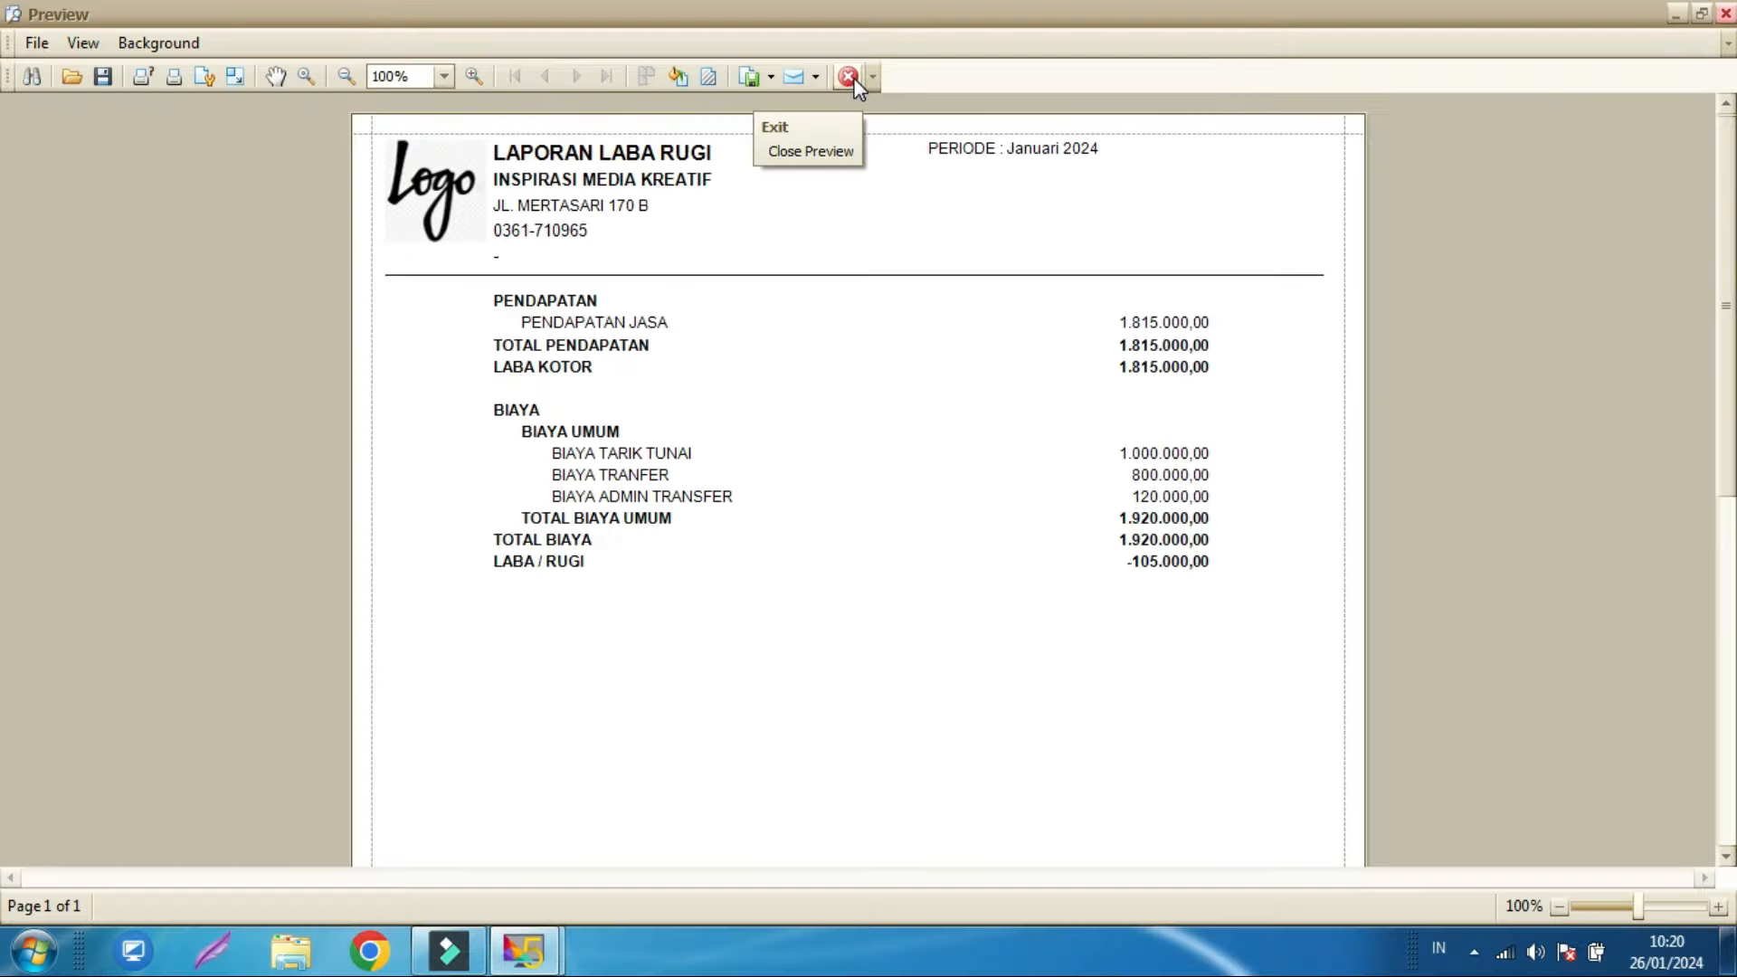
click(848, 78)
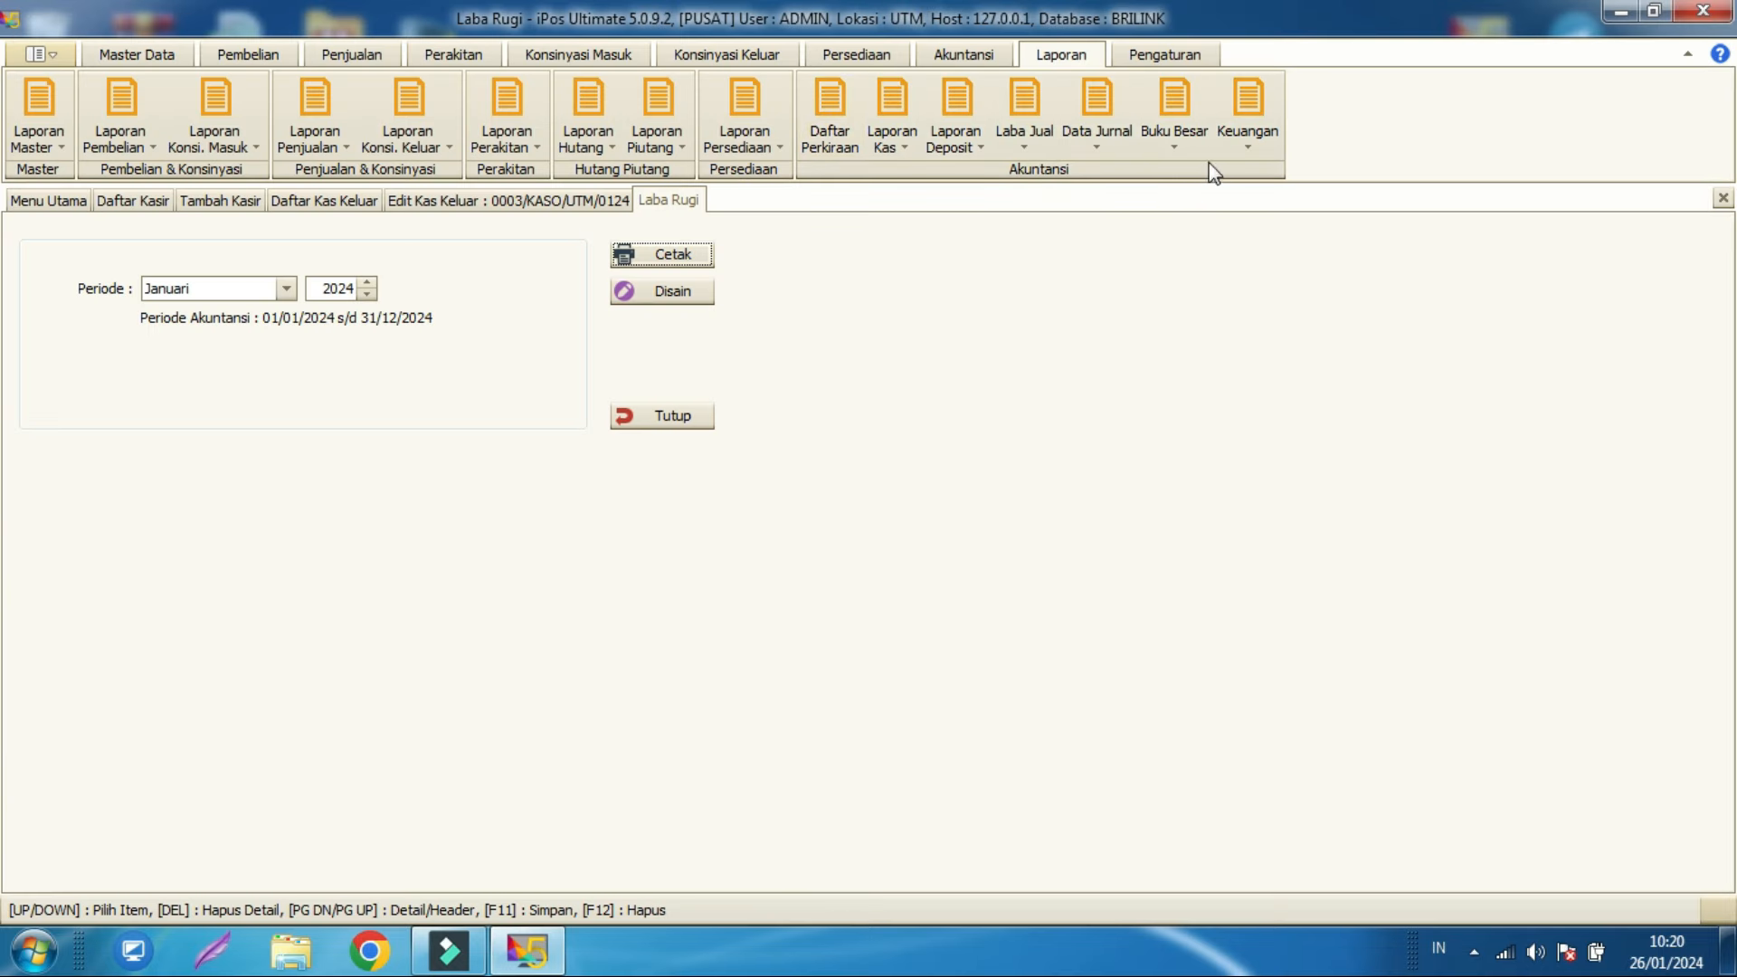
Step: Preview the Neraca report up to 31/01/2024, review the cash and capital balances, and close the preview
click(1248, 136)
click(1289, 173)
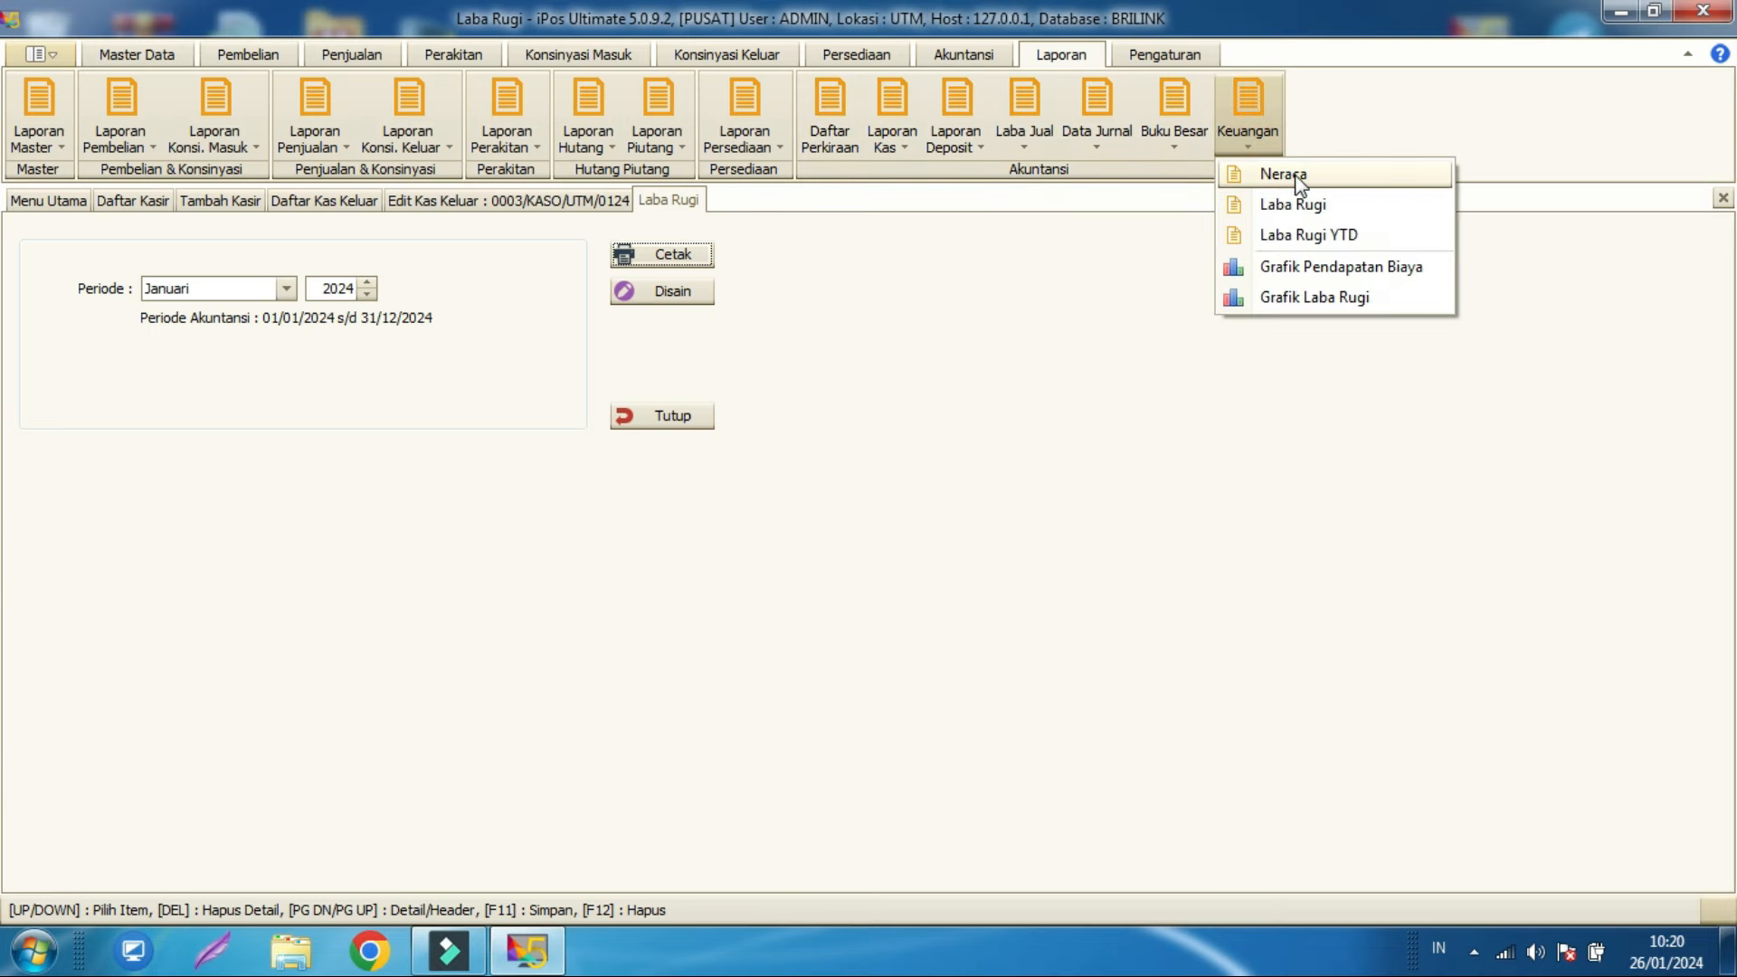
click(664, 253)
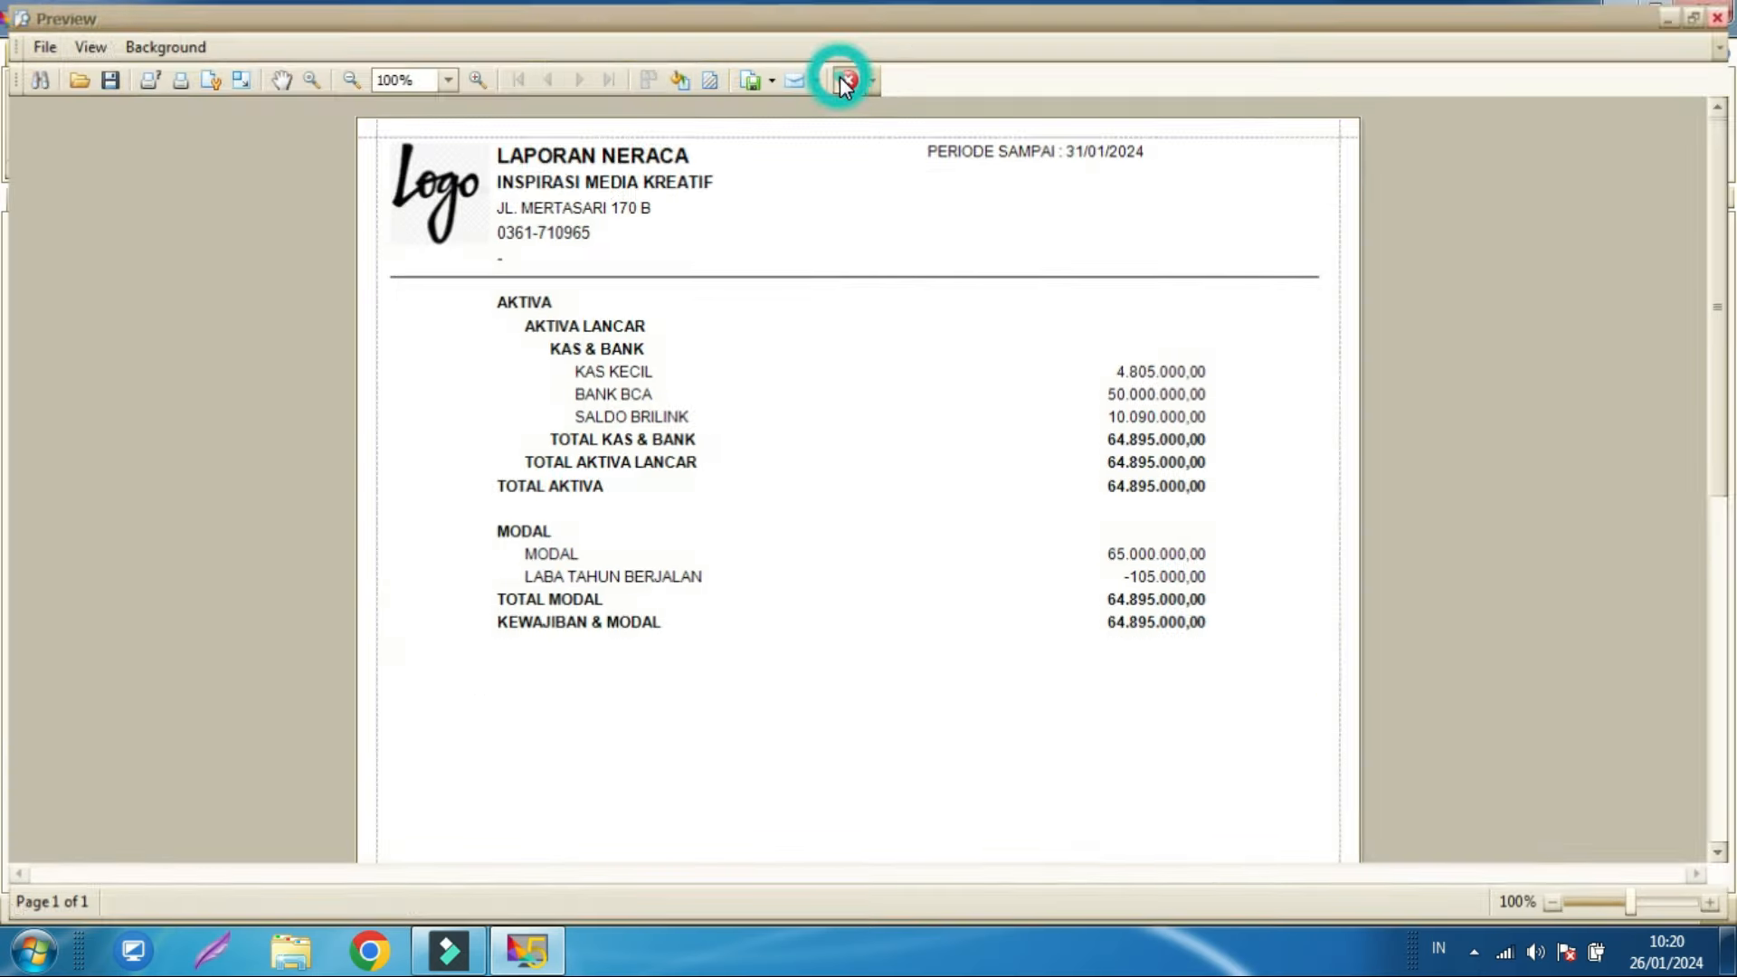
click(853, 53)
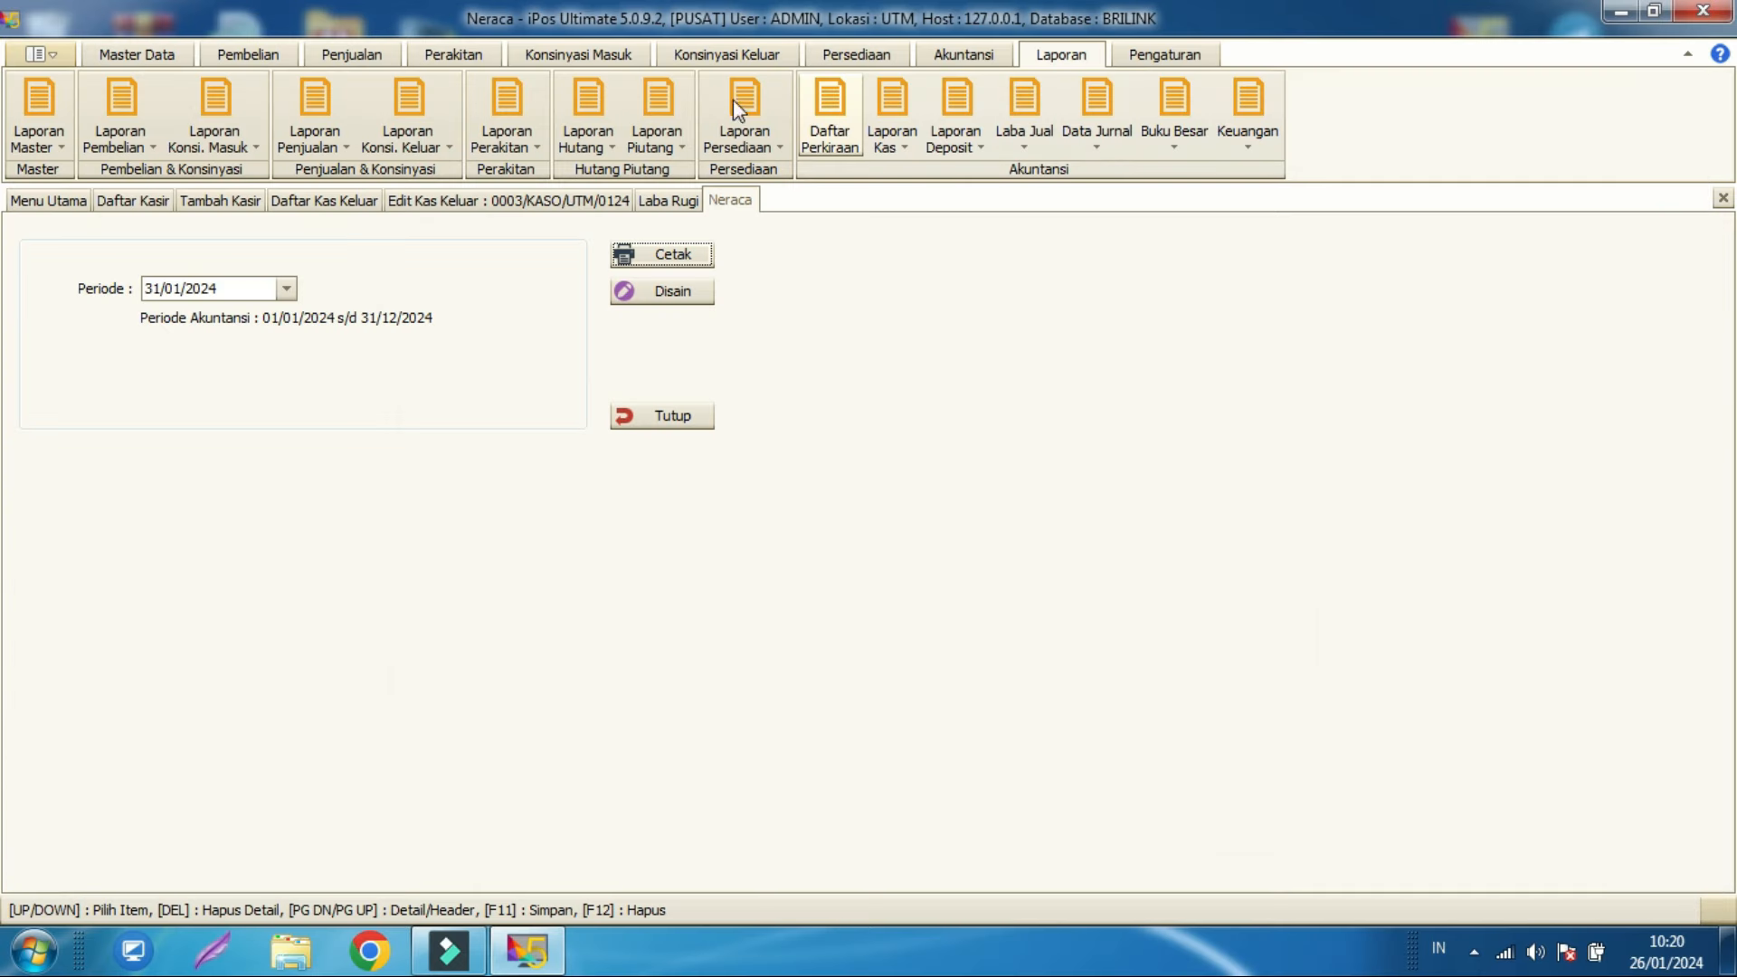
Step: Open the Buku Besar ledger and process it for account 1-1110 - KAS KECIL for 01/01/2024 to 31/01/2024
click(963, 57)
click(671, 127)
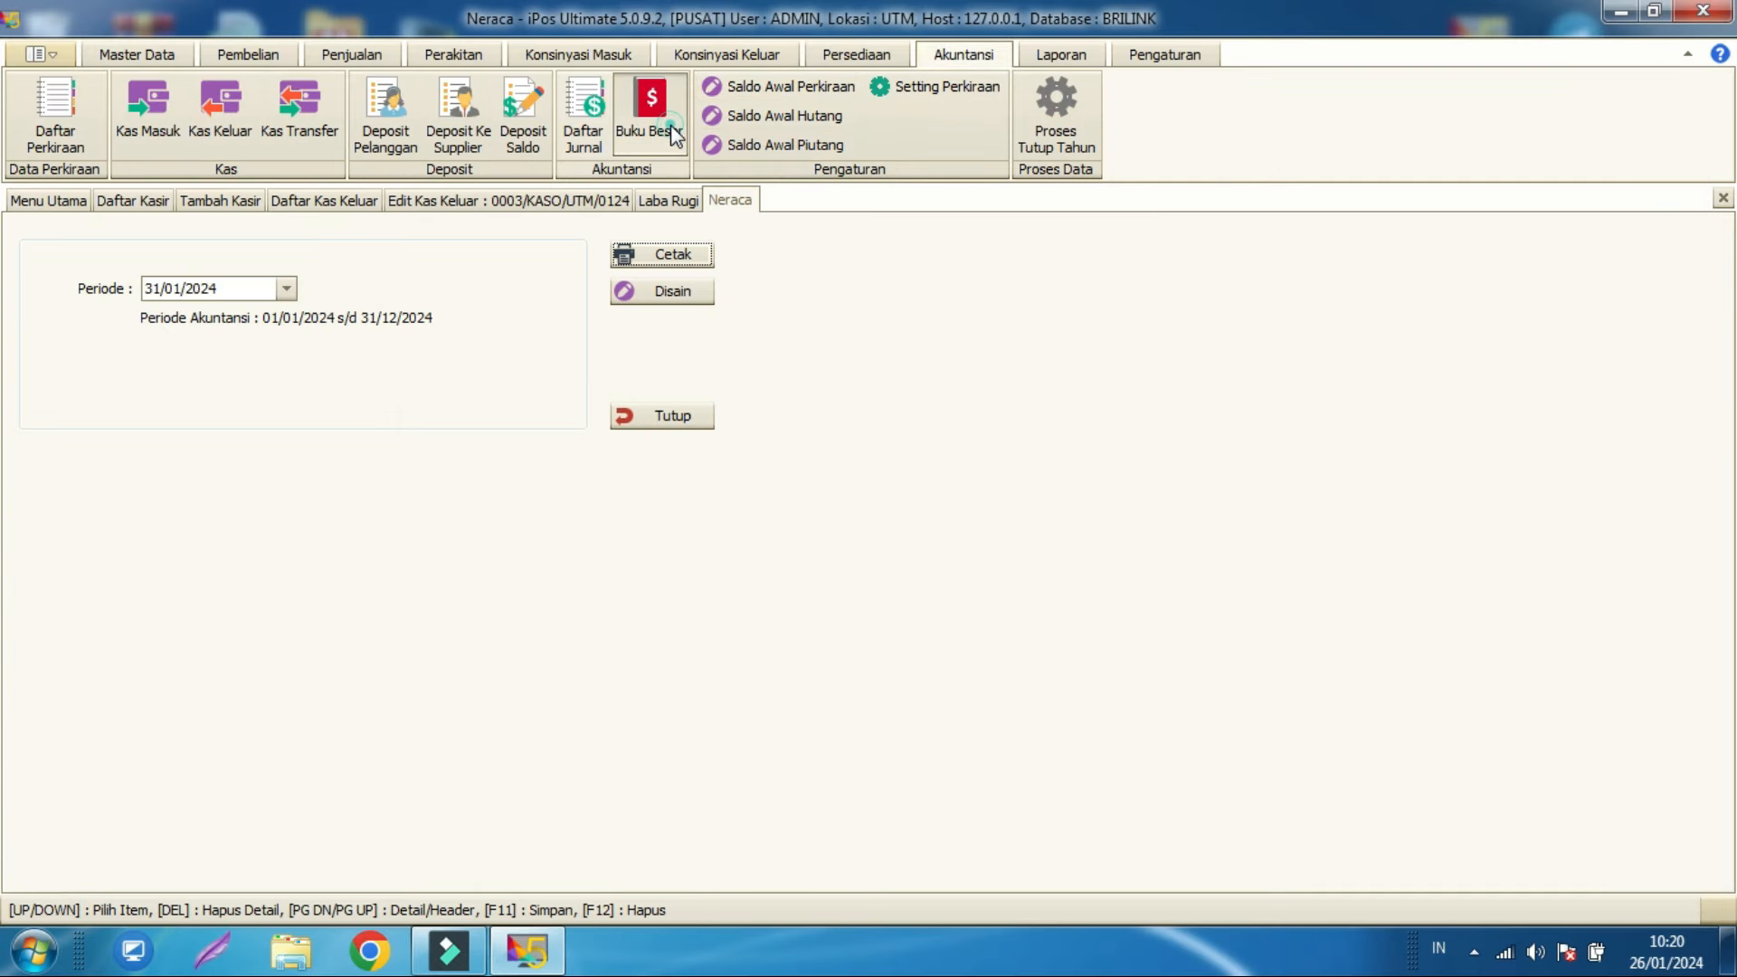
click(1058, 54)
click(1173, 127)
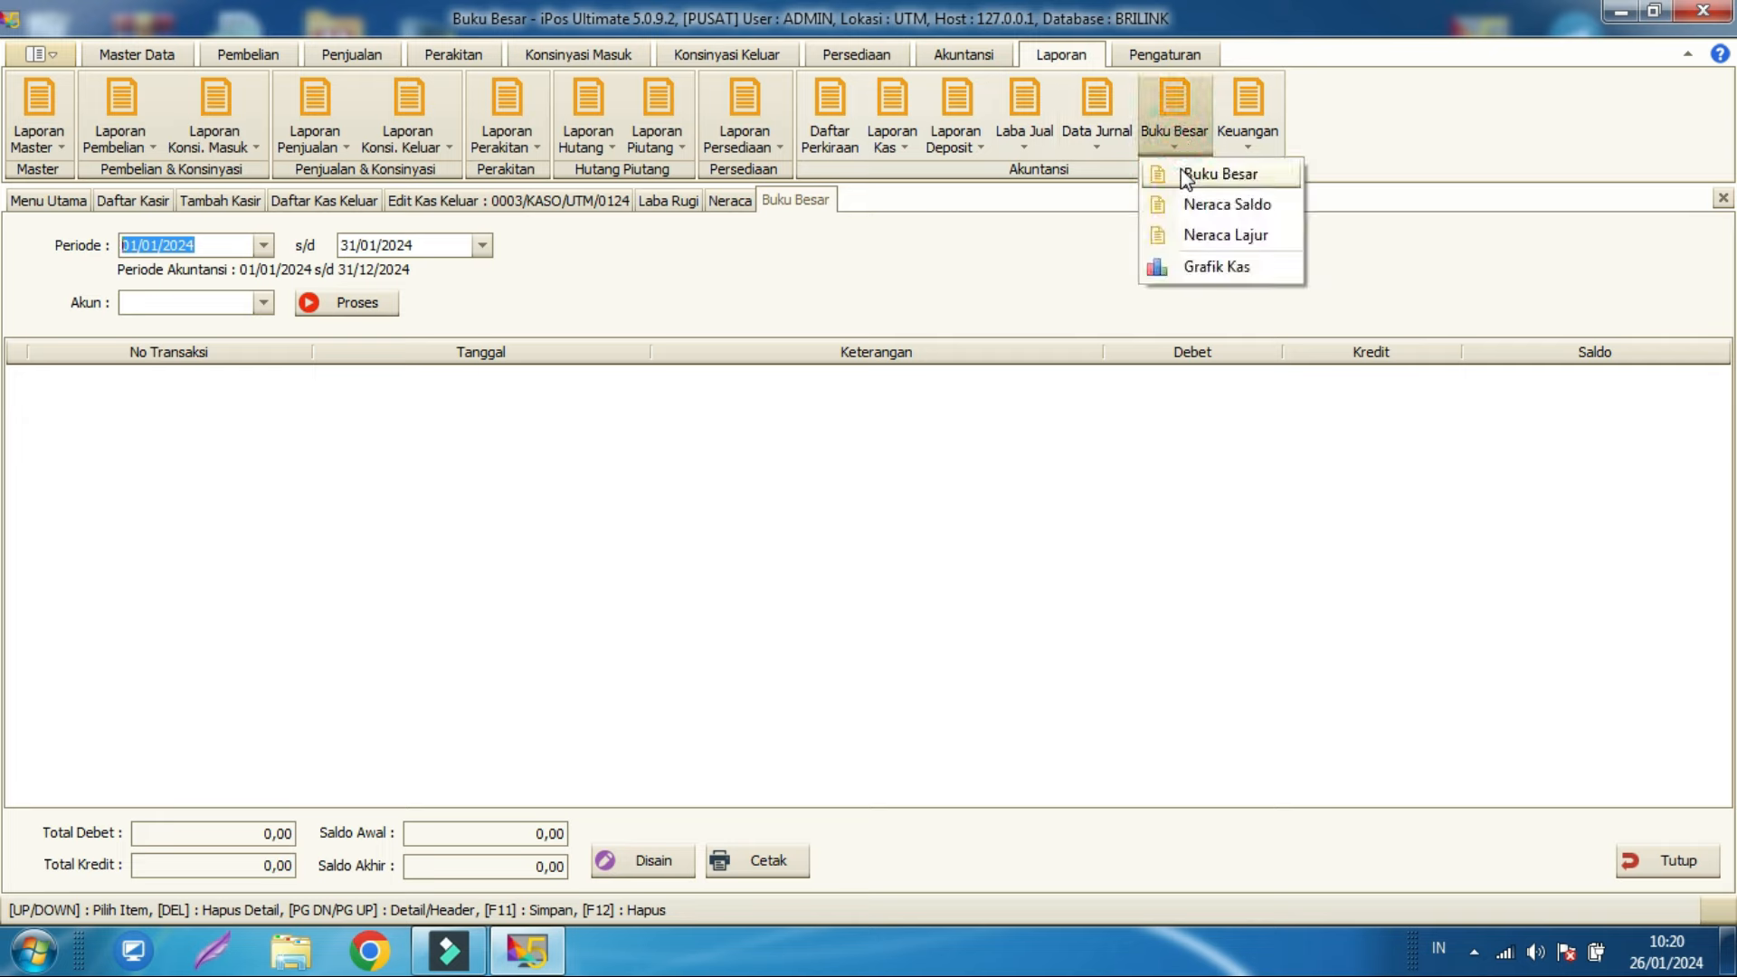
click(964, 55)
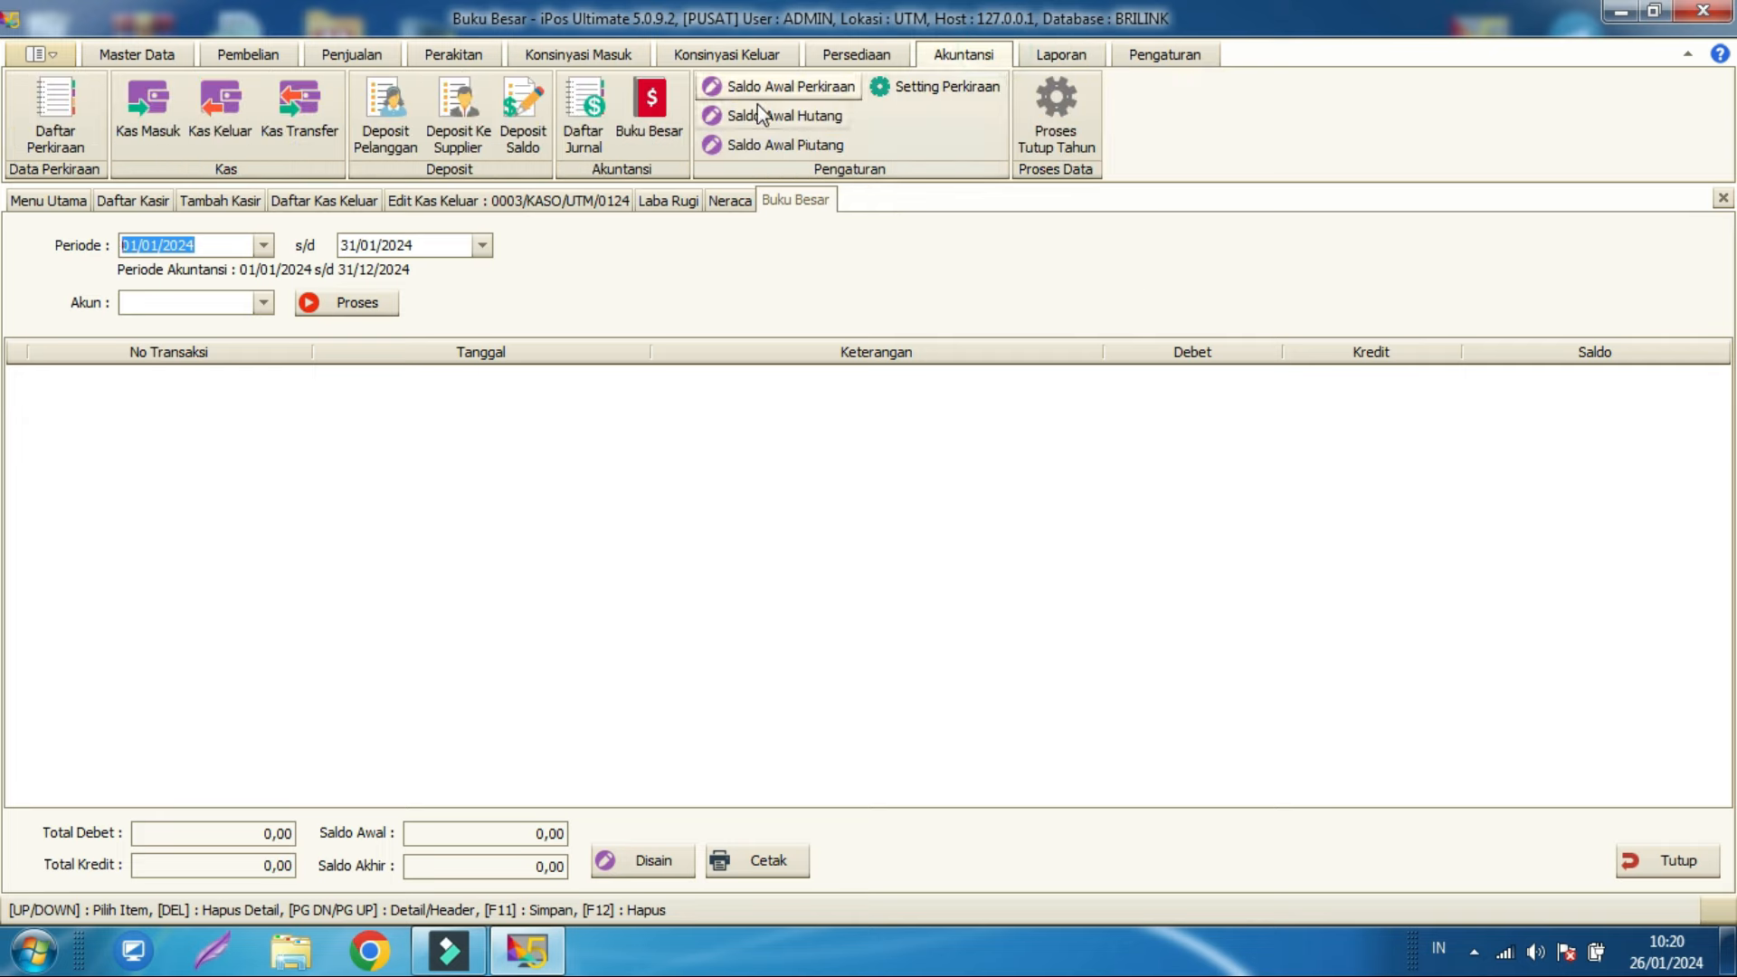
click(669, 98)
click(263, 302)
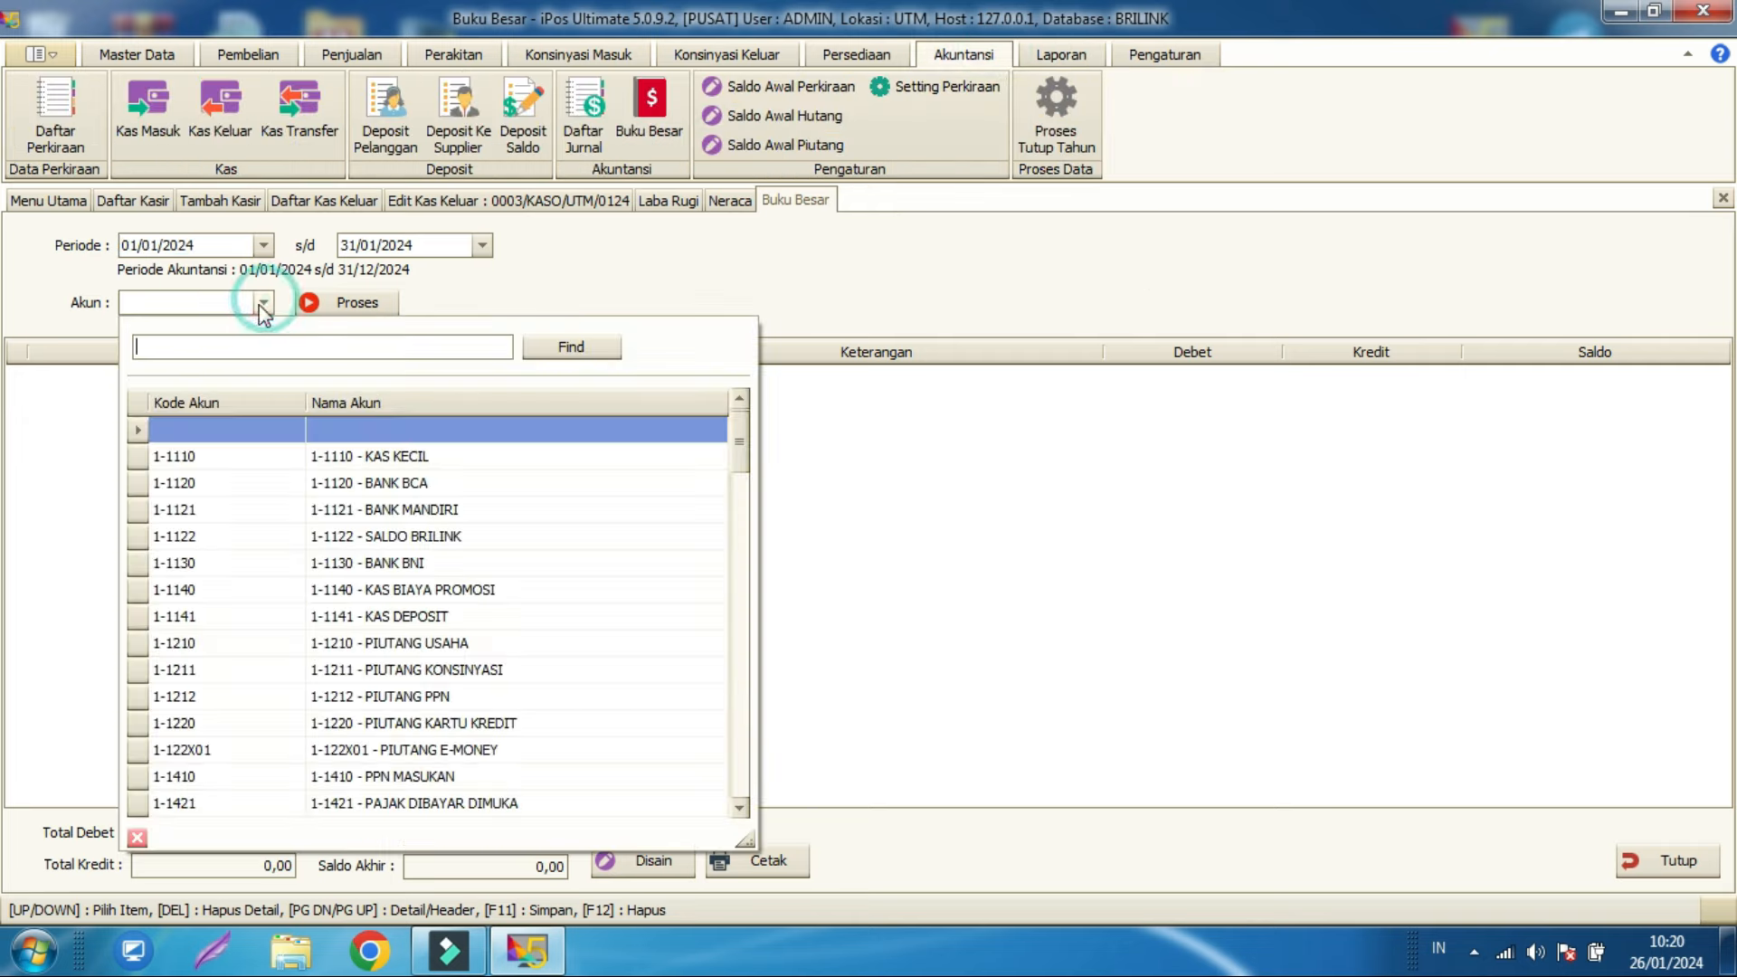
click(324, 457)
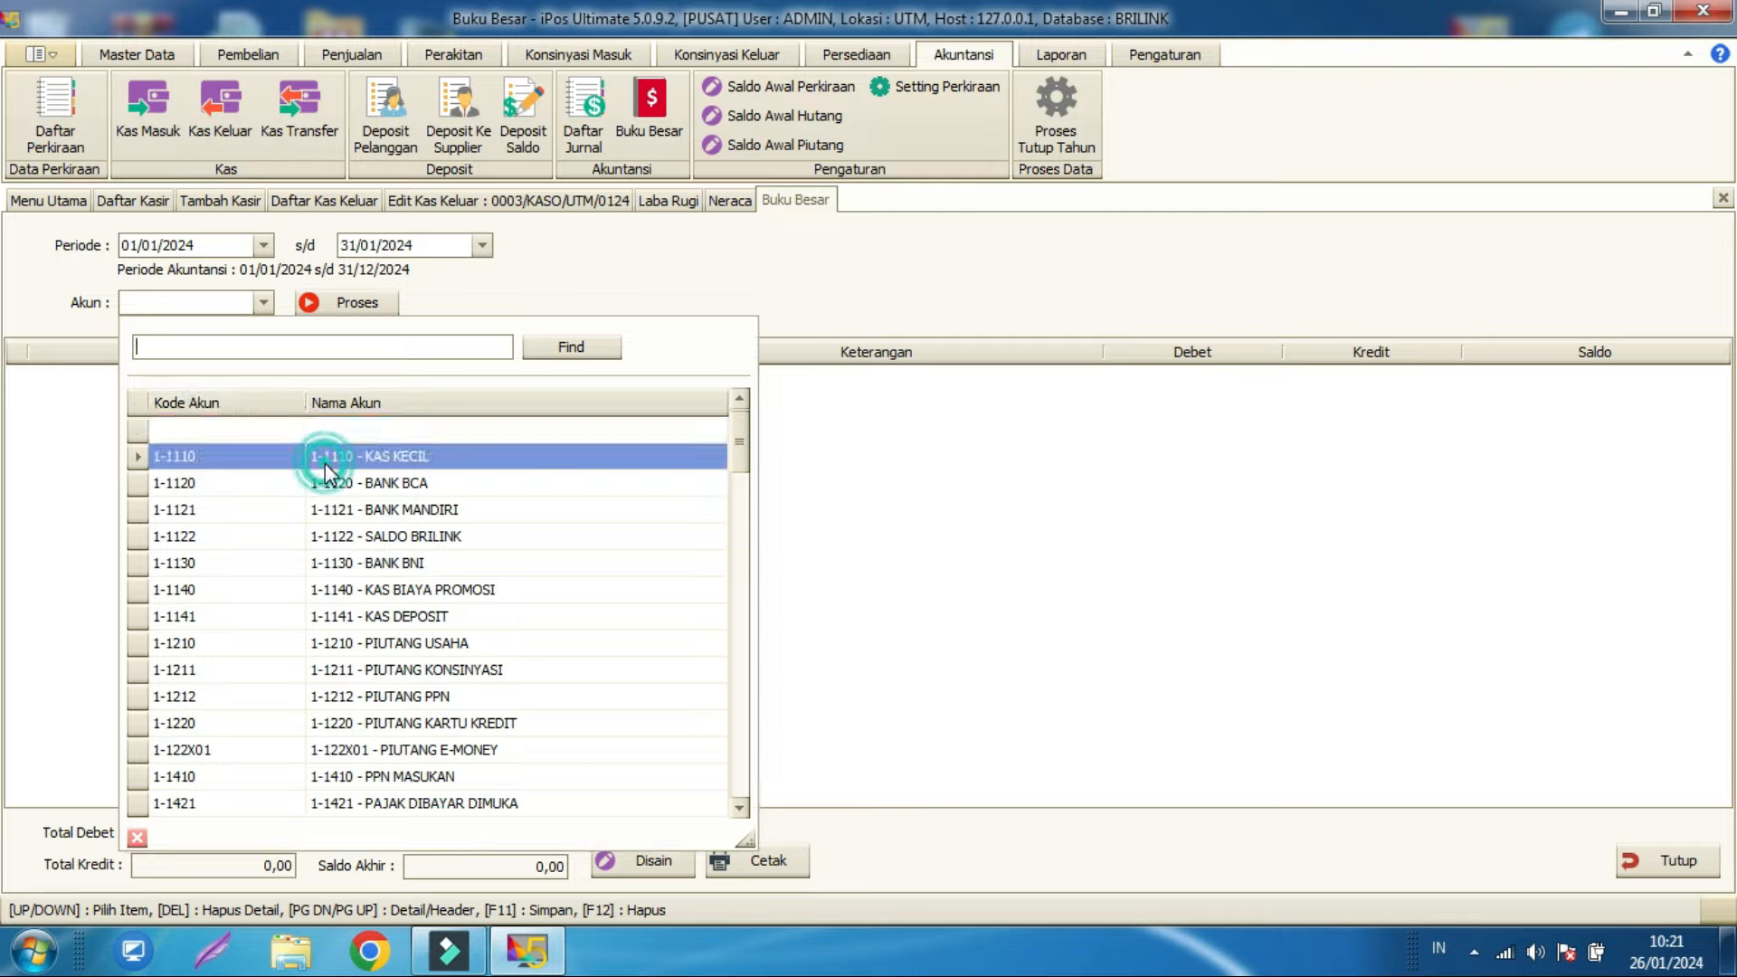
click(336, 318)
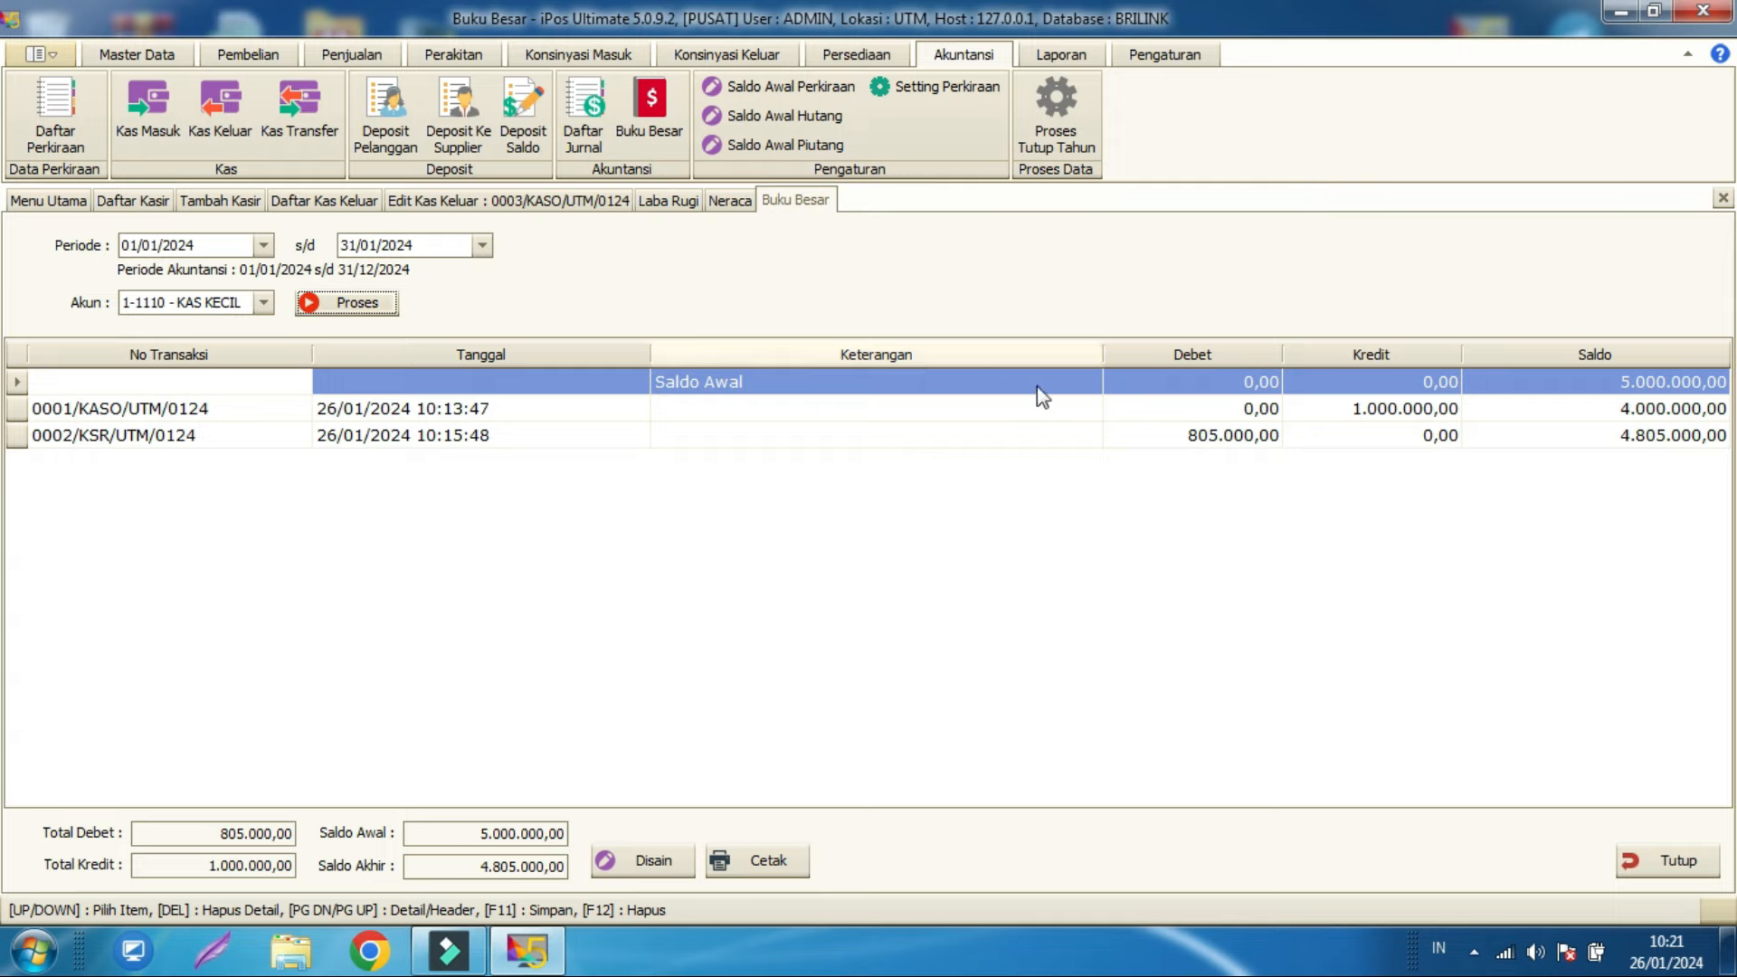
Step: Review the opening balance, cash-out and cashier transaction rows of the KAS KECIL ledger with their credit and balance amounts
click(1550, 382)
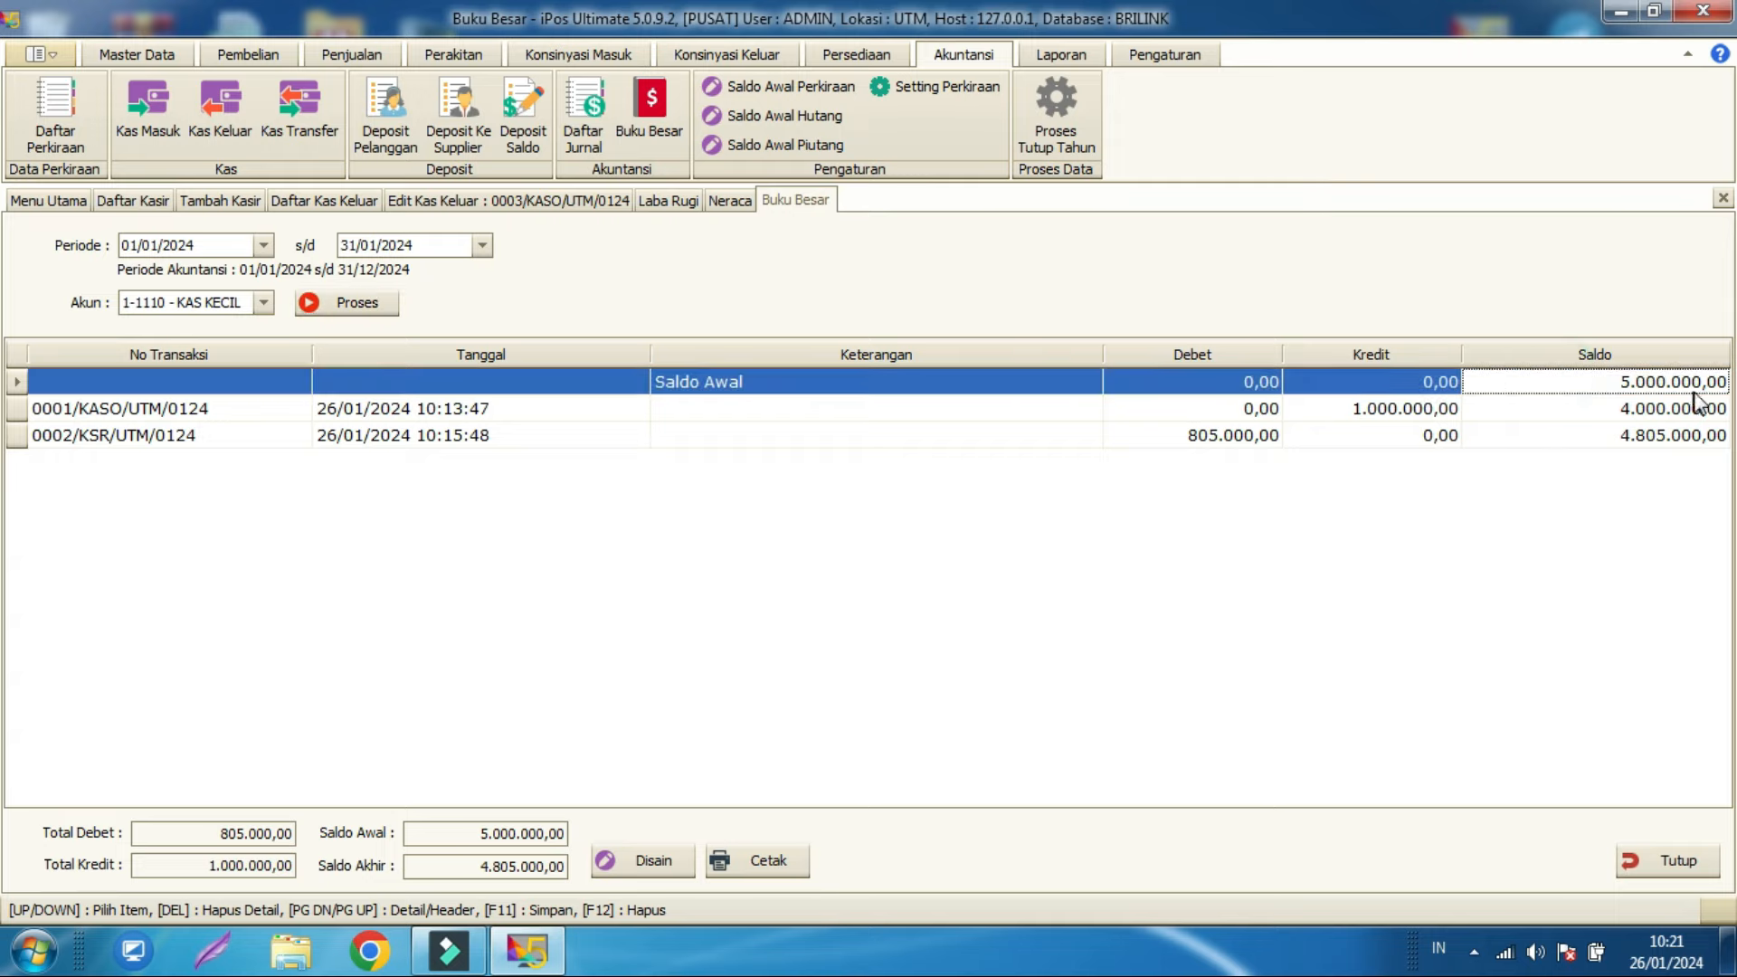
click(235, 408)
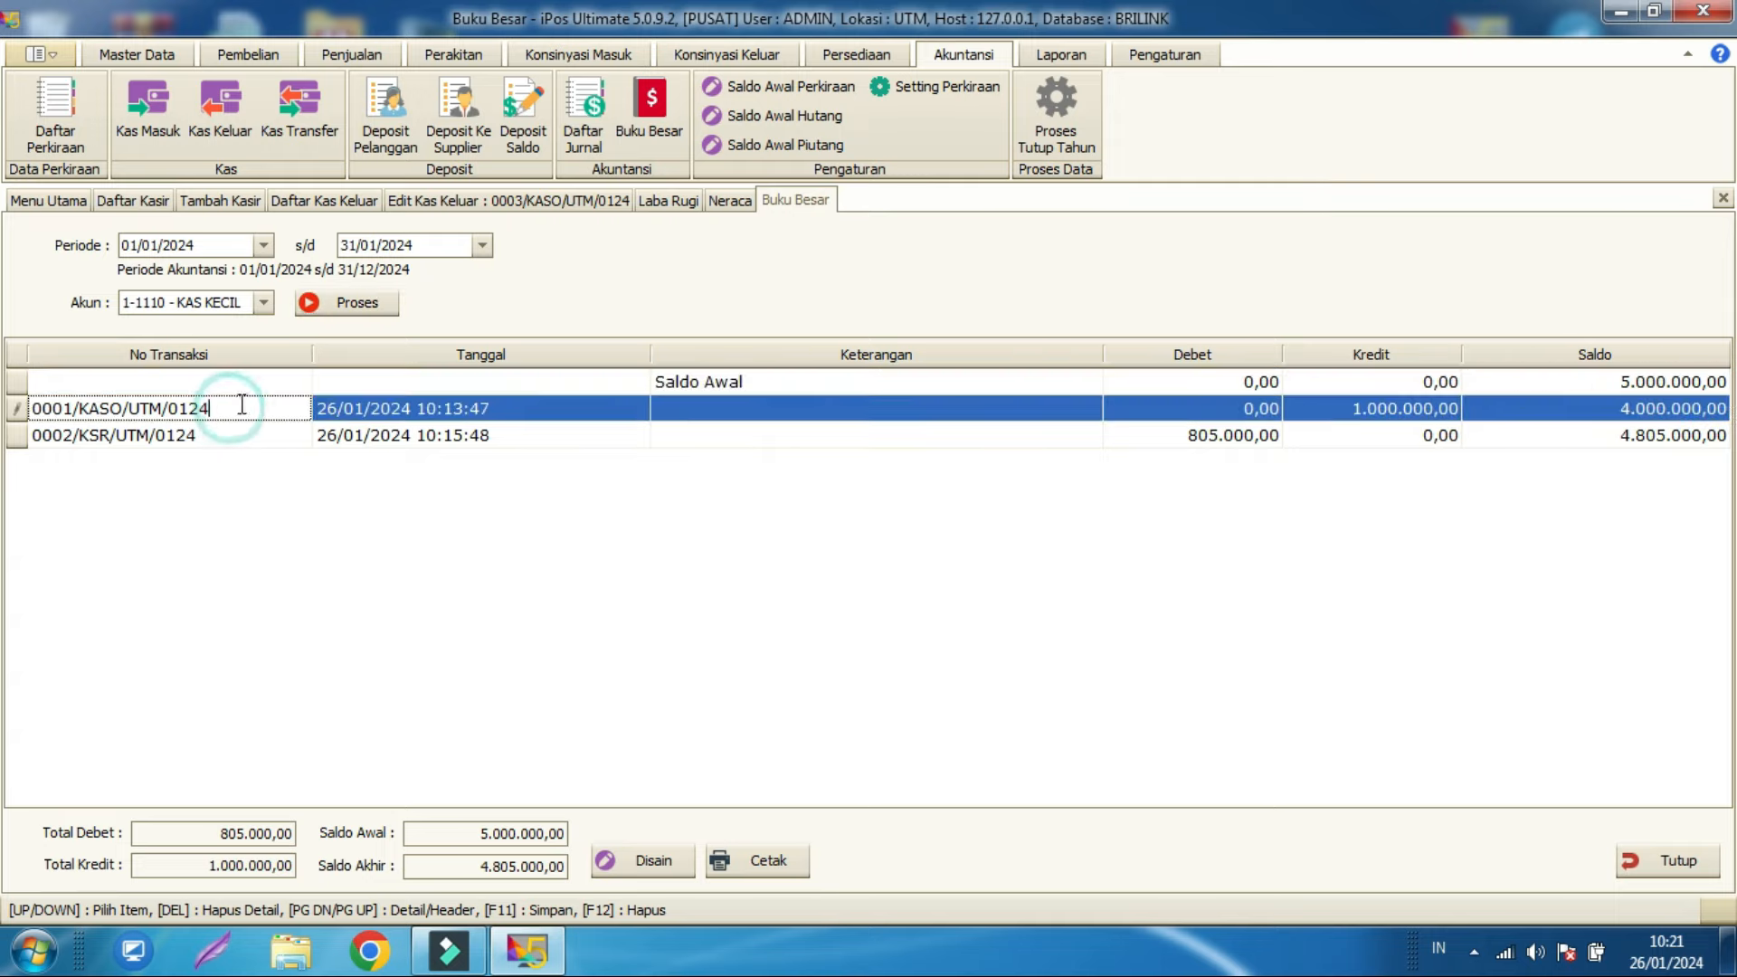
click(267, 408)
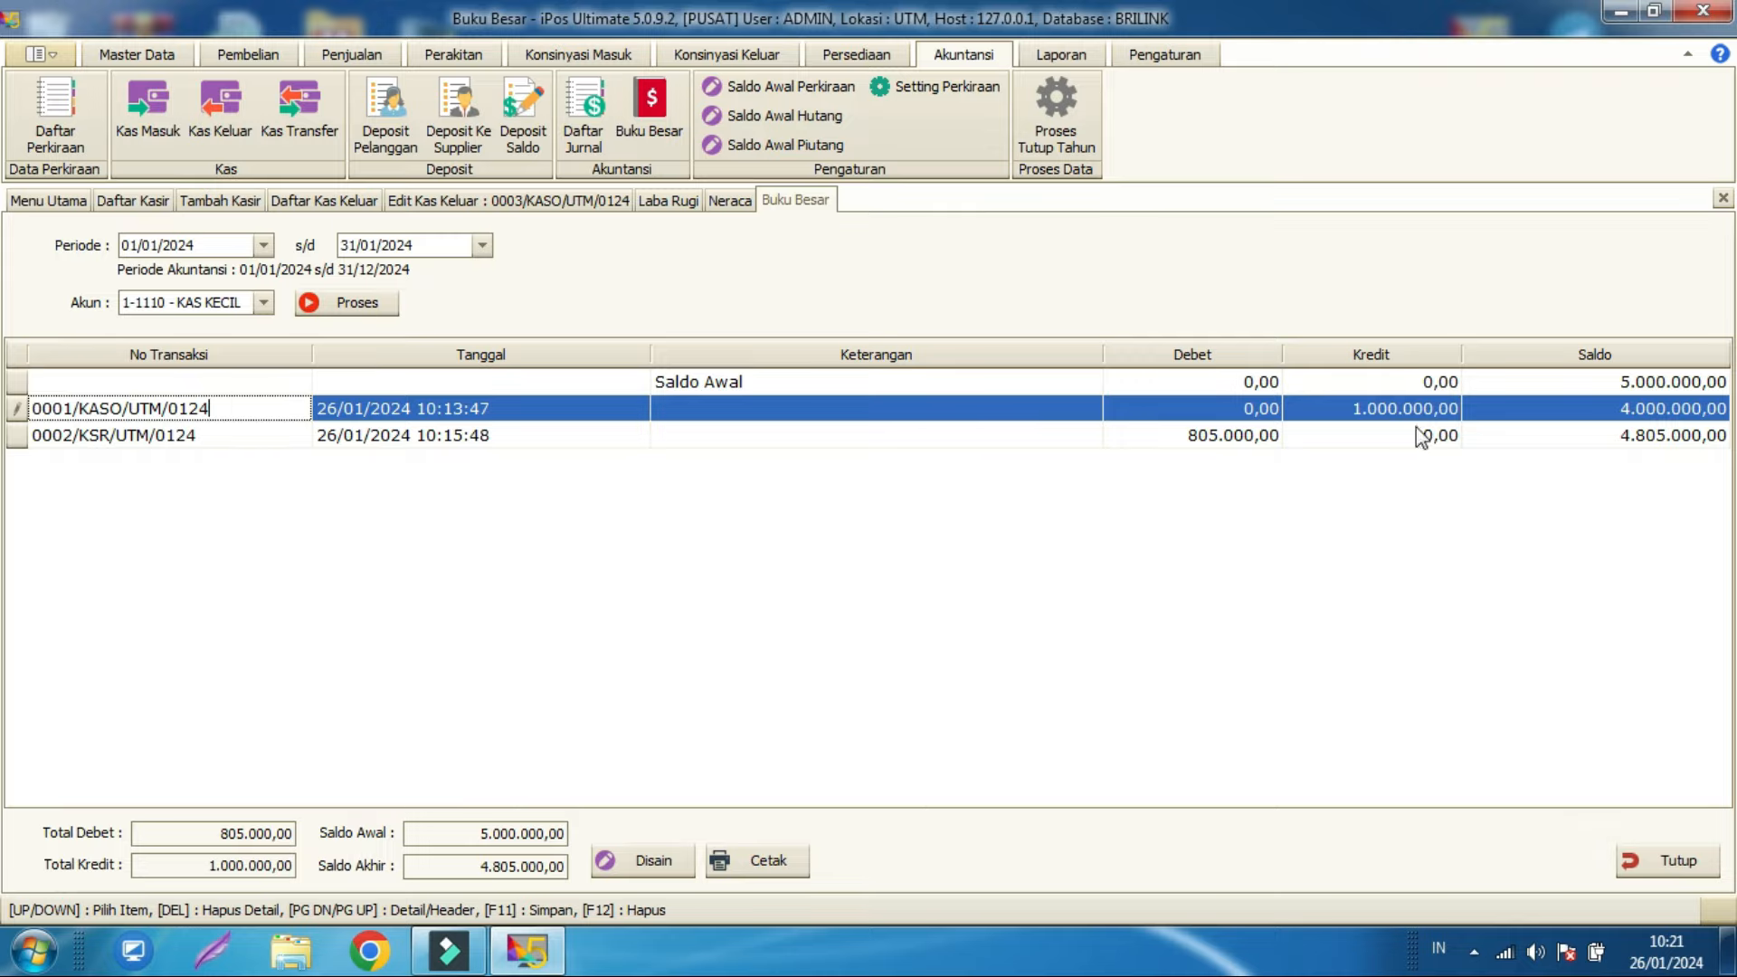
click(1450, 412)
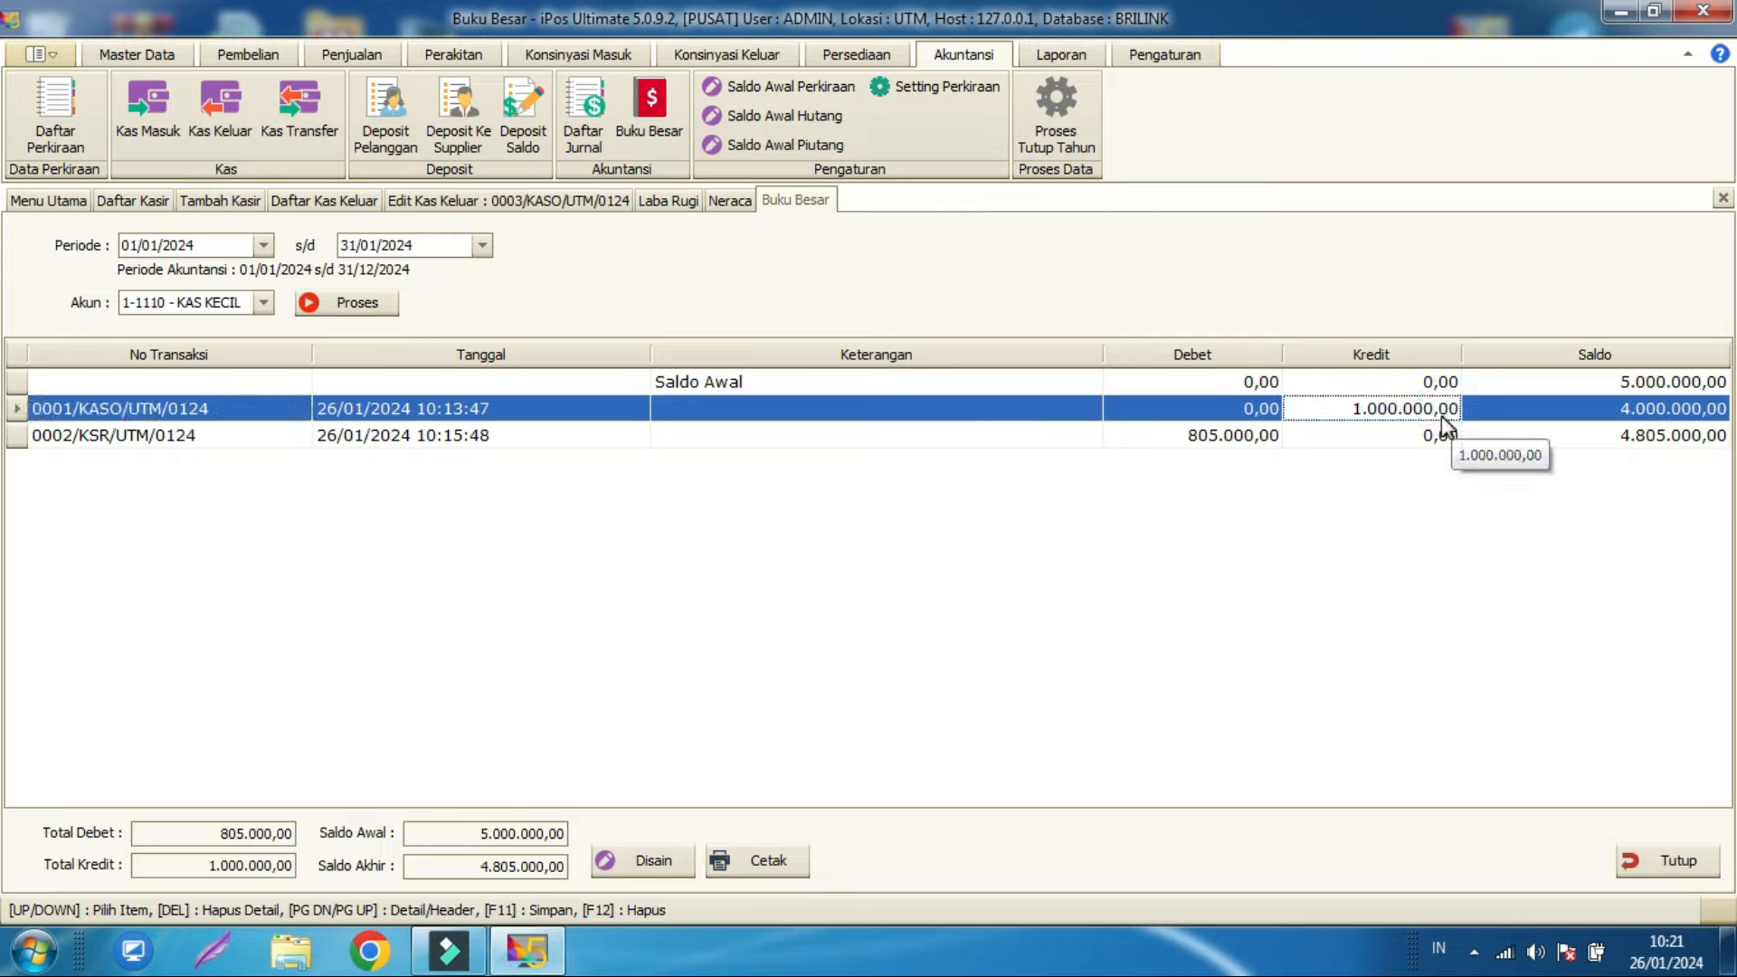
click(127, 435)
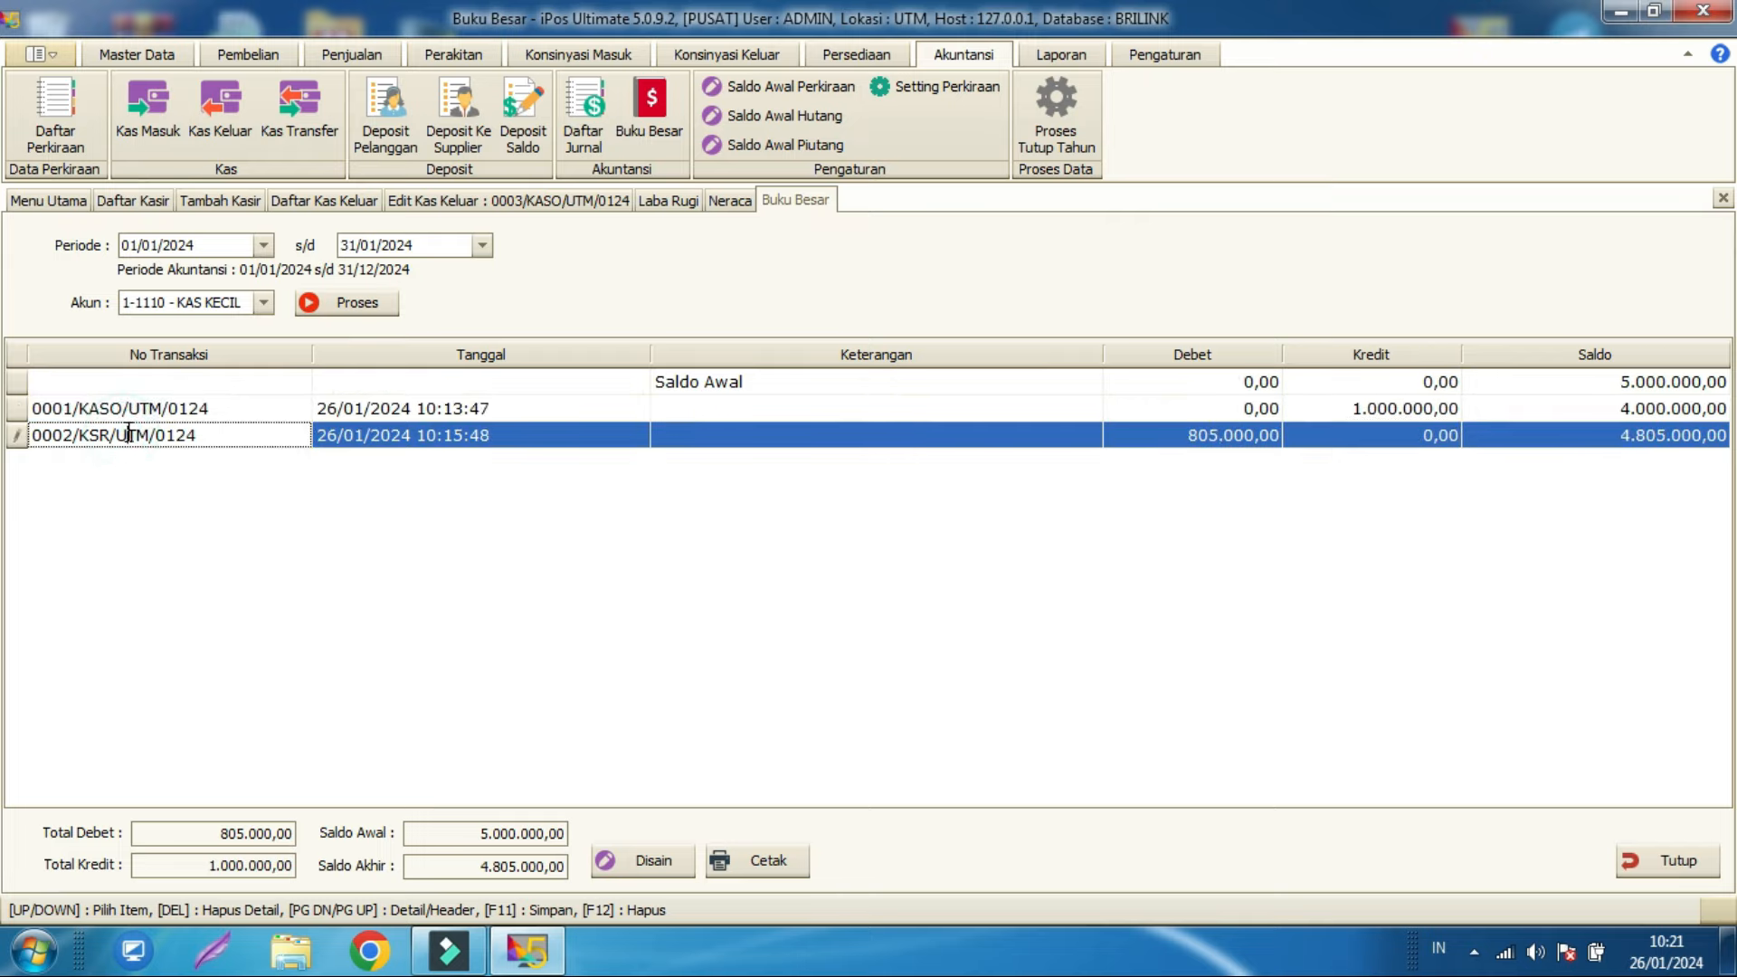
click(1597, 438)
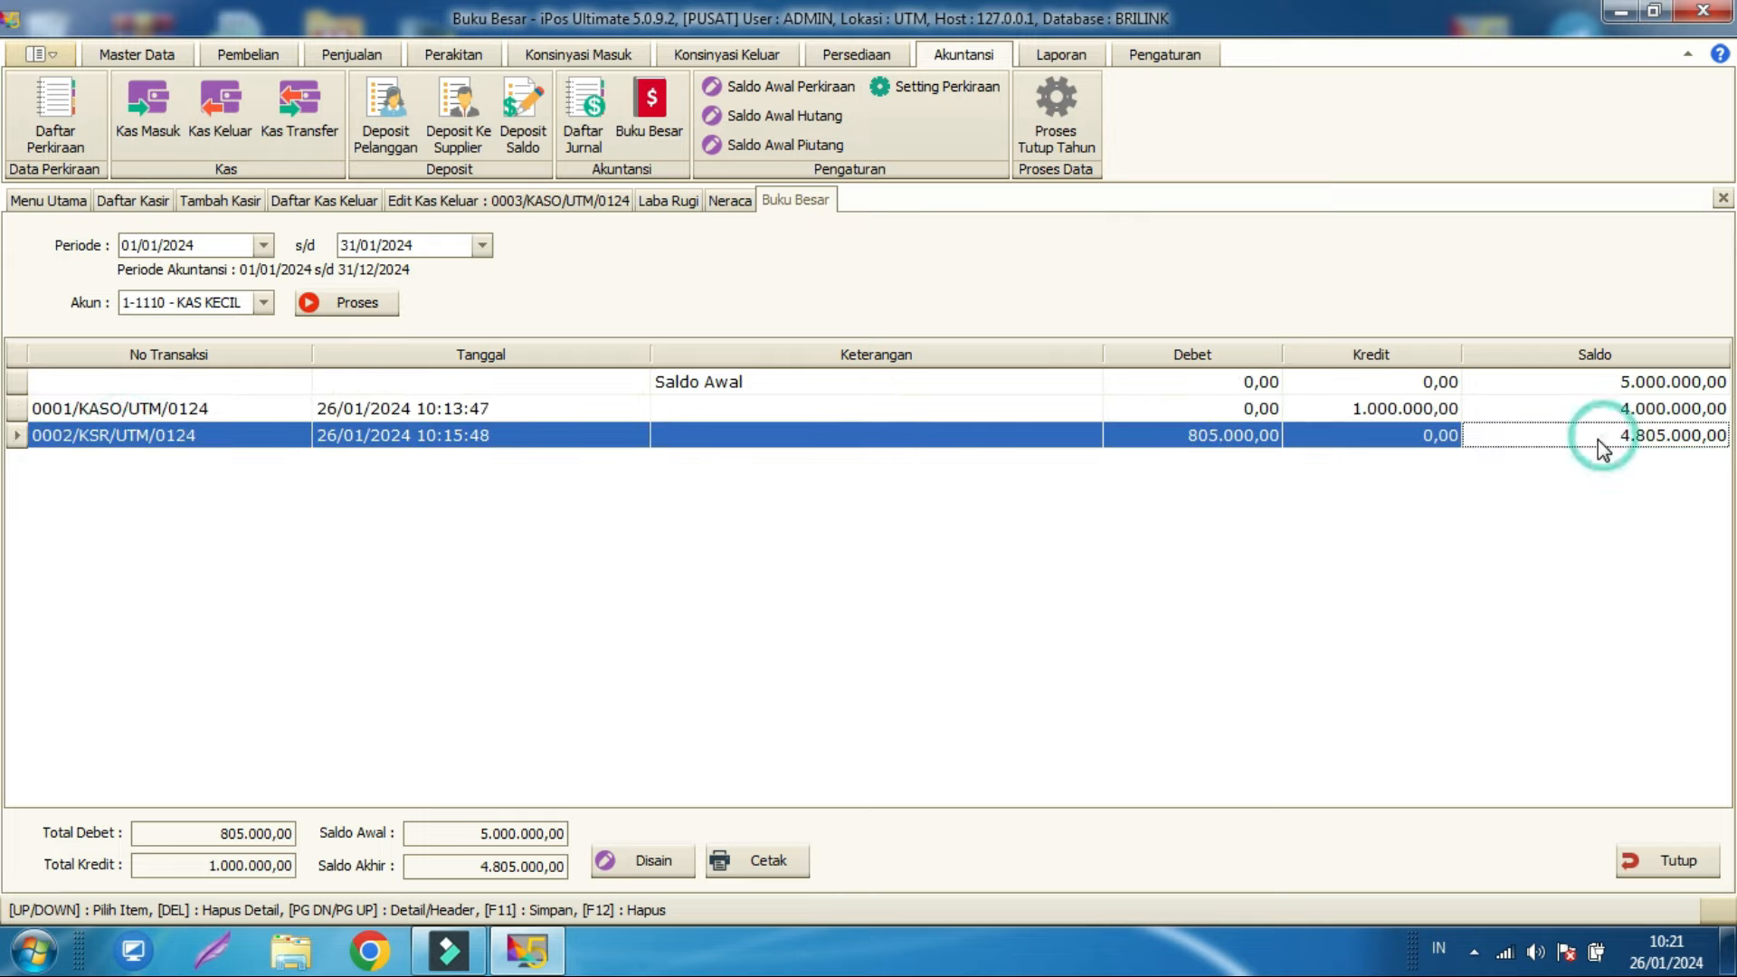
Step: Process the Buku Besar ledger for account 1-1122 - SALDO BRILINK
click(263, 303)
click(307, 534)
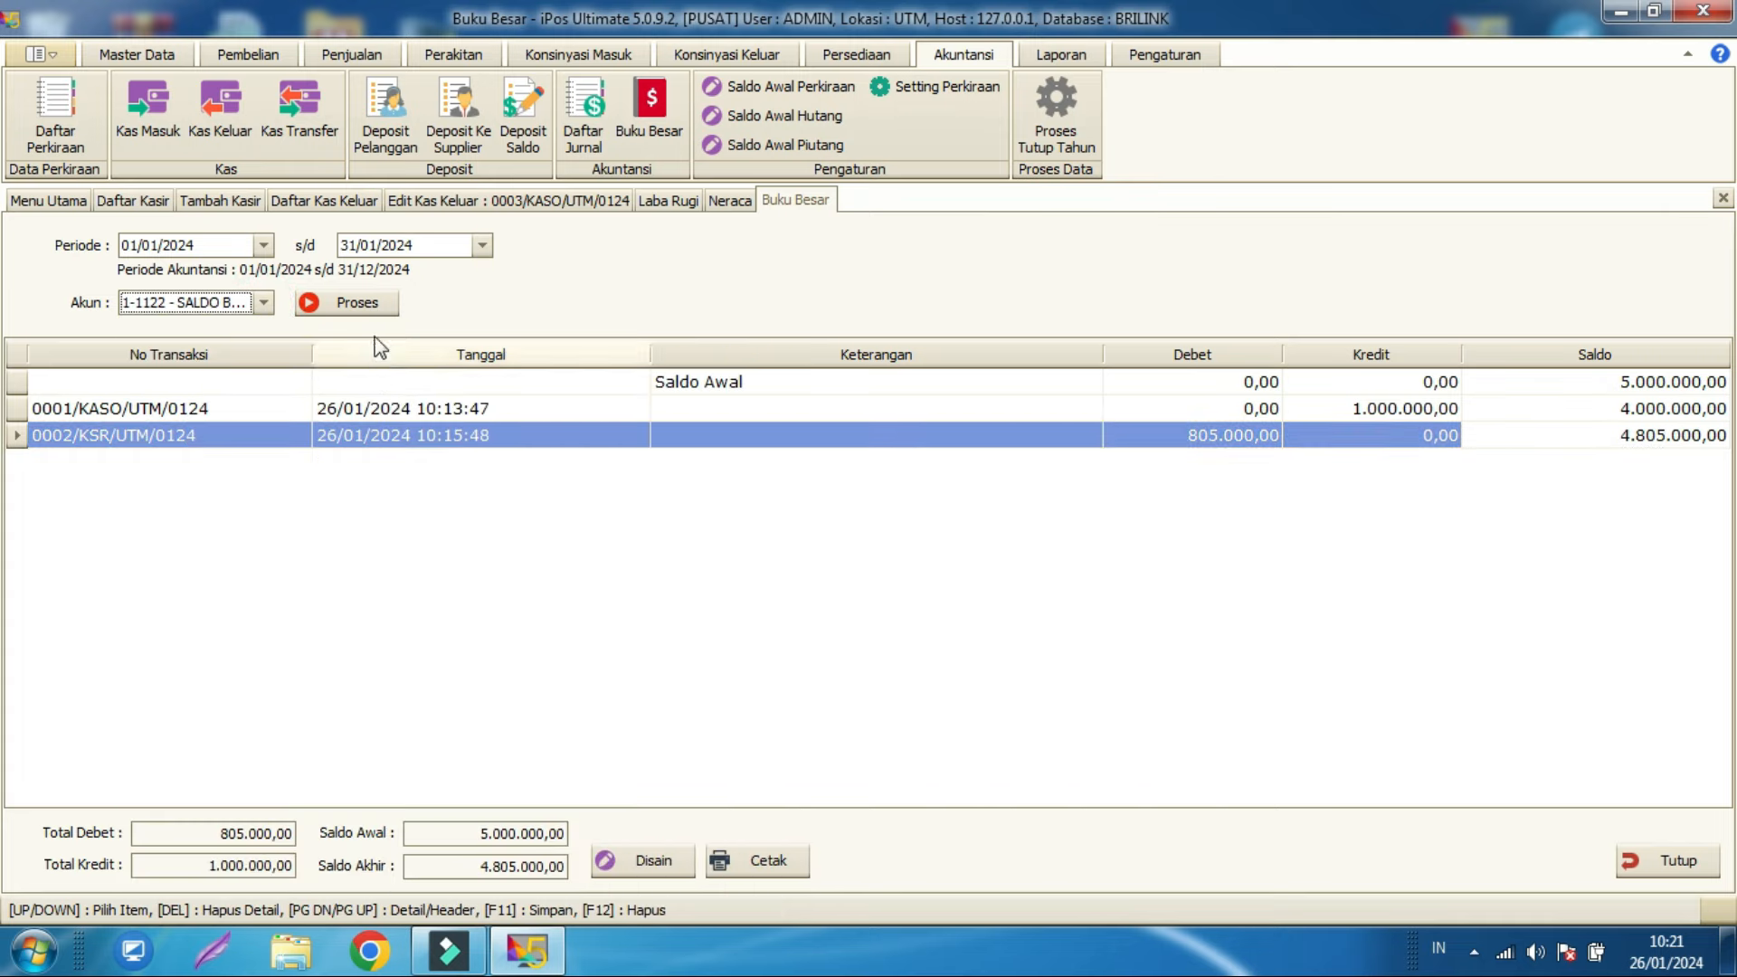
click(361, 304)
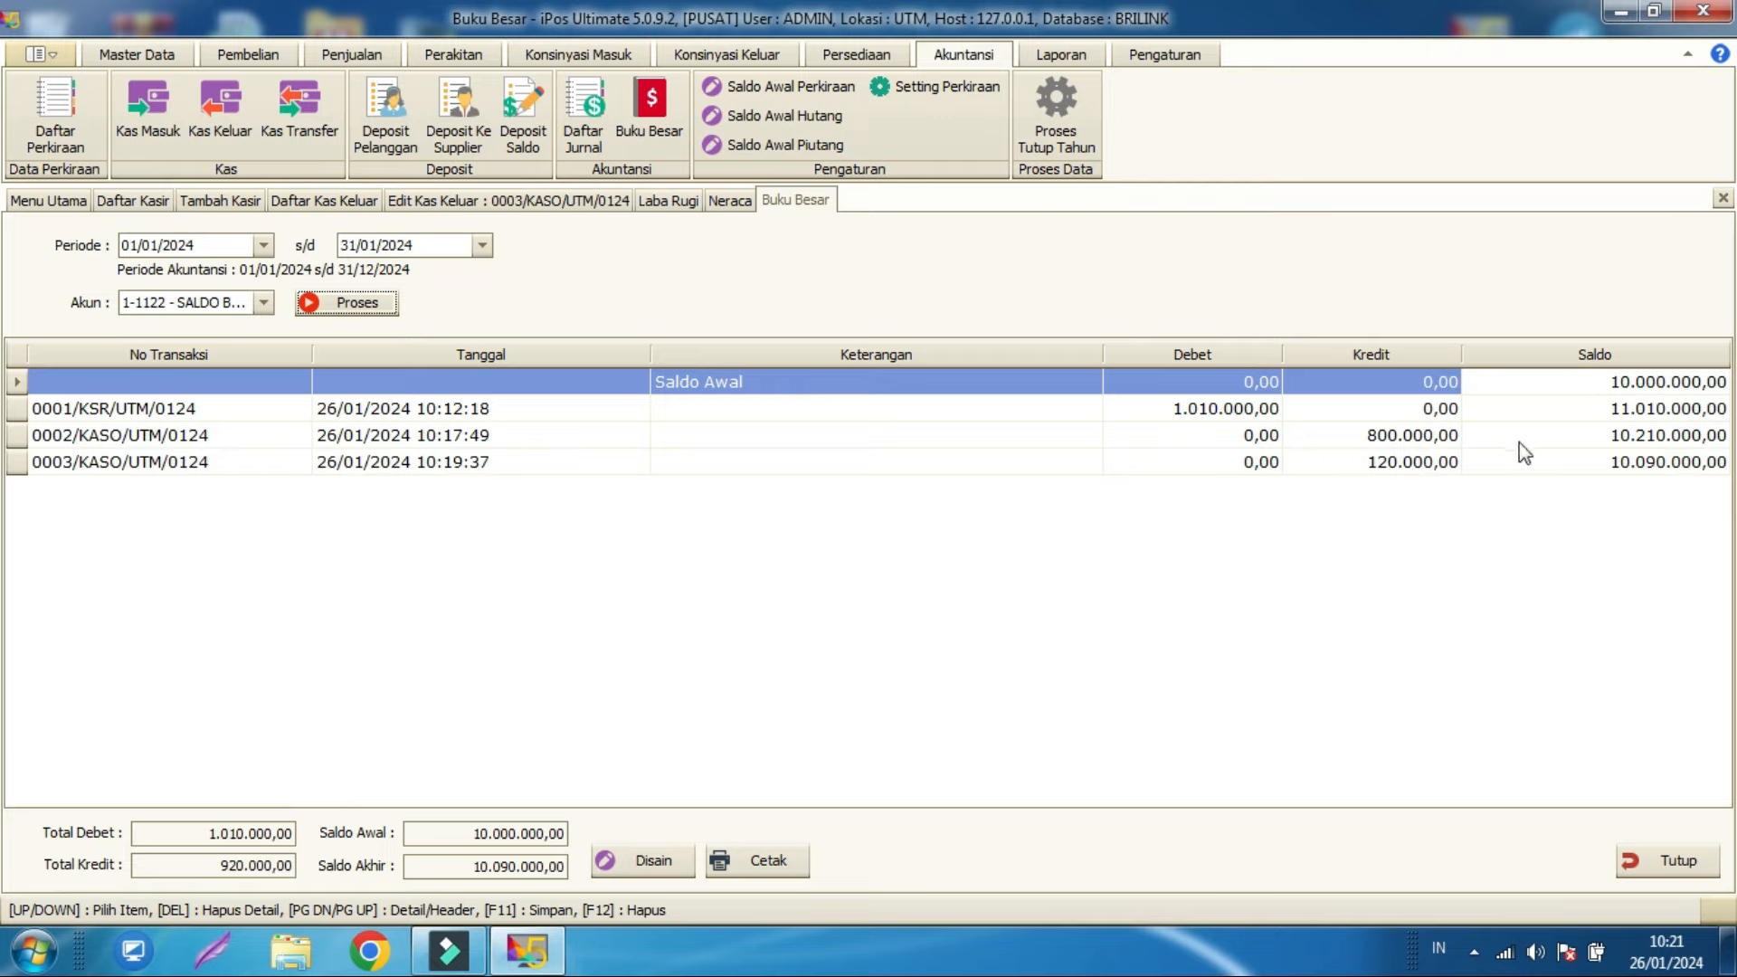
Step: Compare the credit amounts of the two cash-out transactions in the SALDO BRILINK ledger
click(1428, 464)
click(1411, 435)
click(1414, 461)
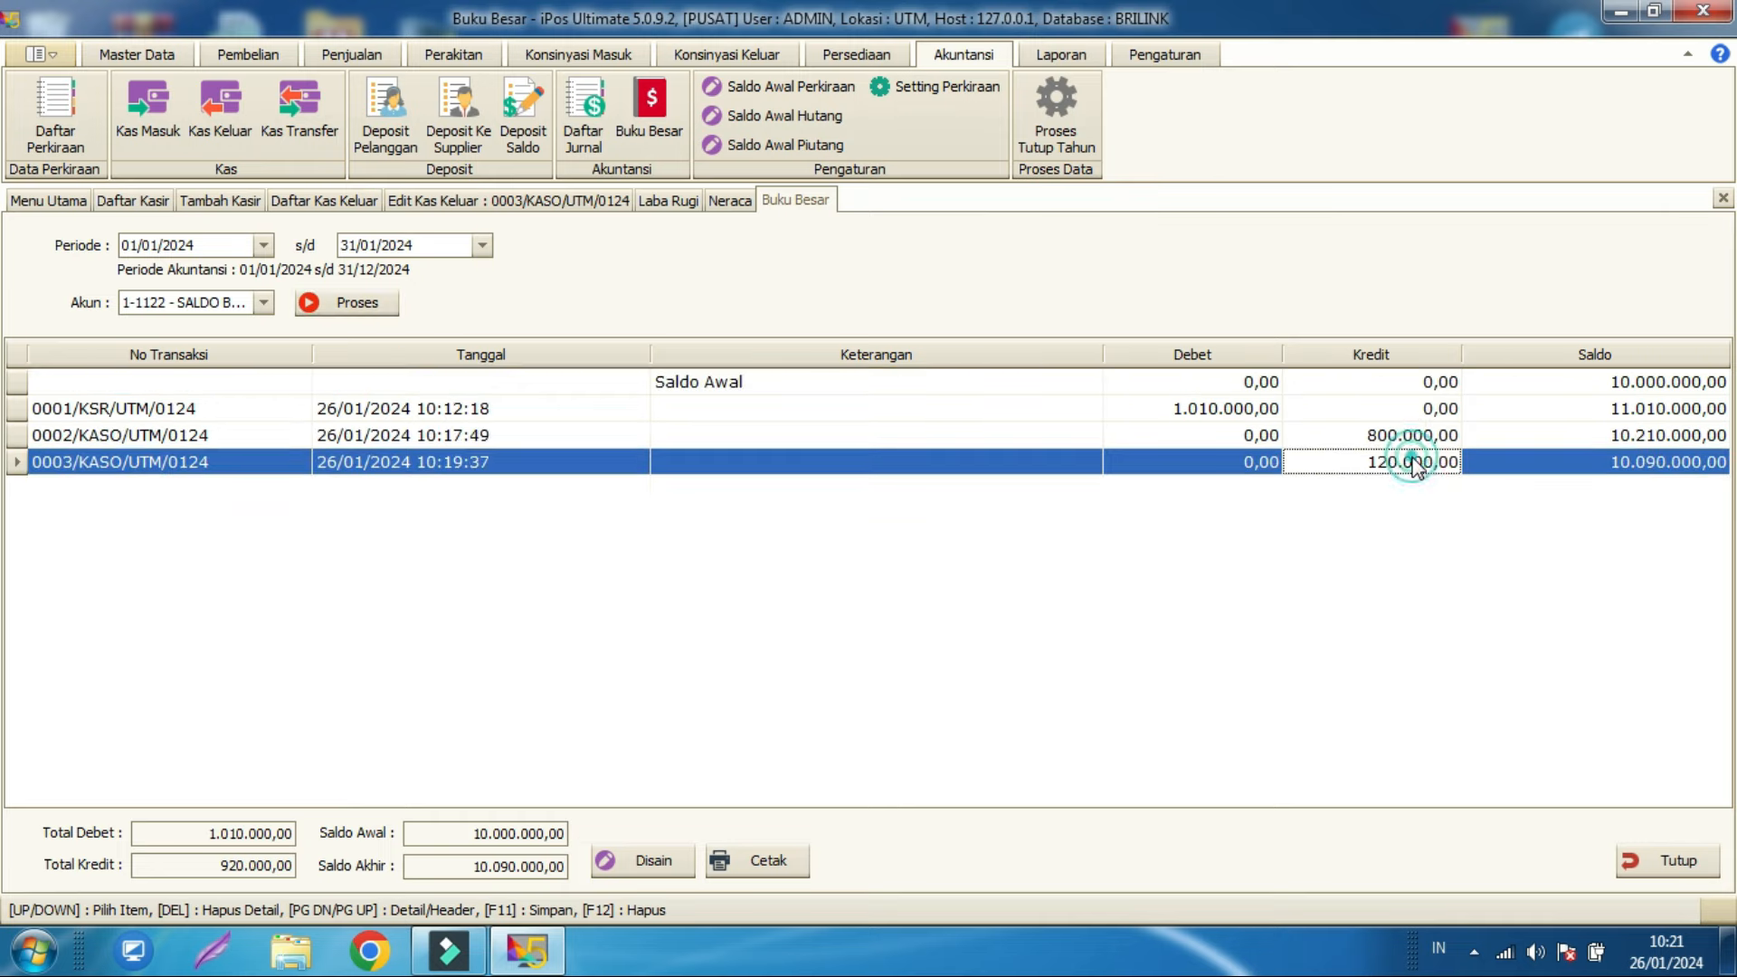
click(1410, 436)
click(1416, 464)
click(1400, 435)
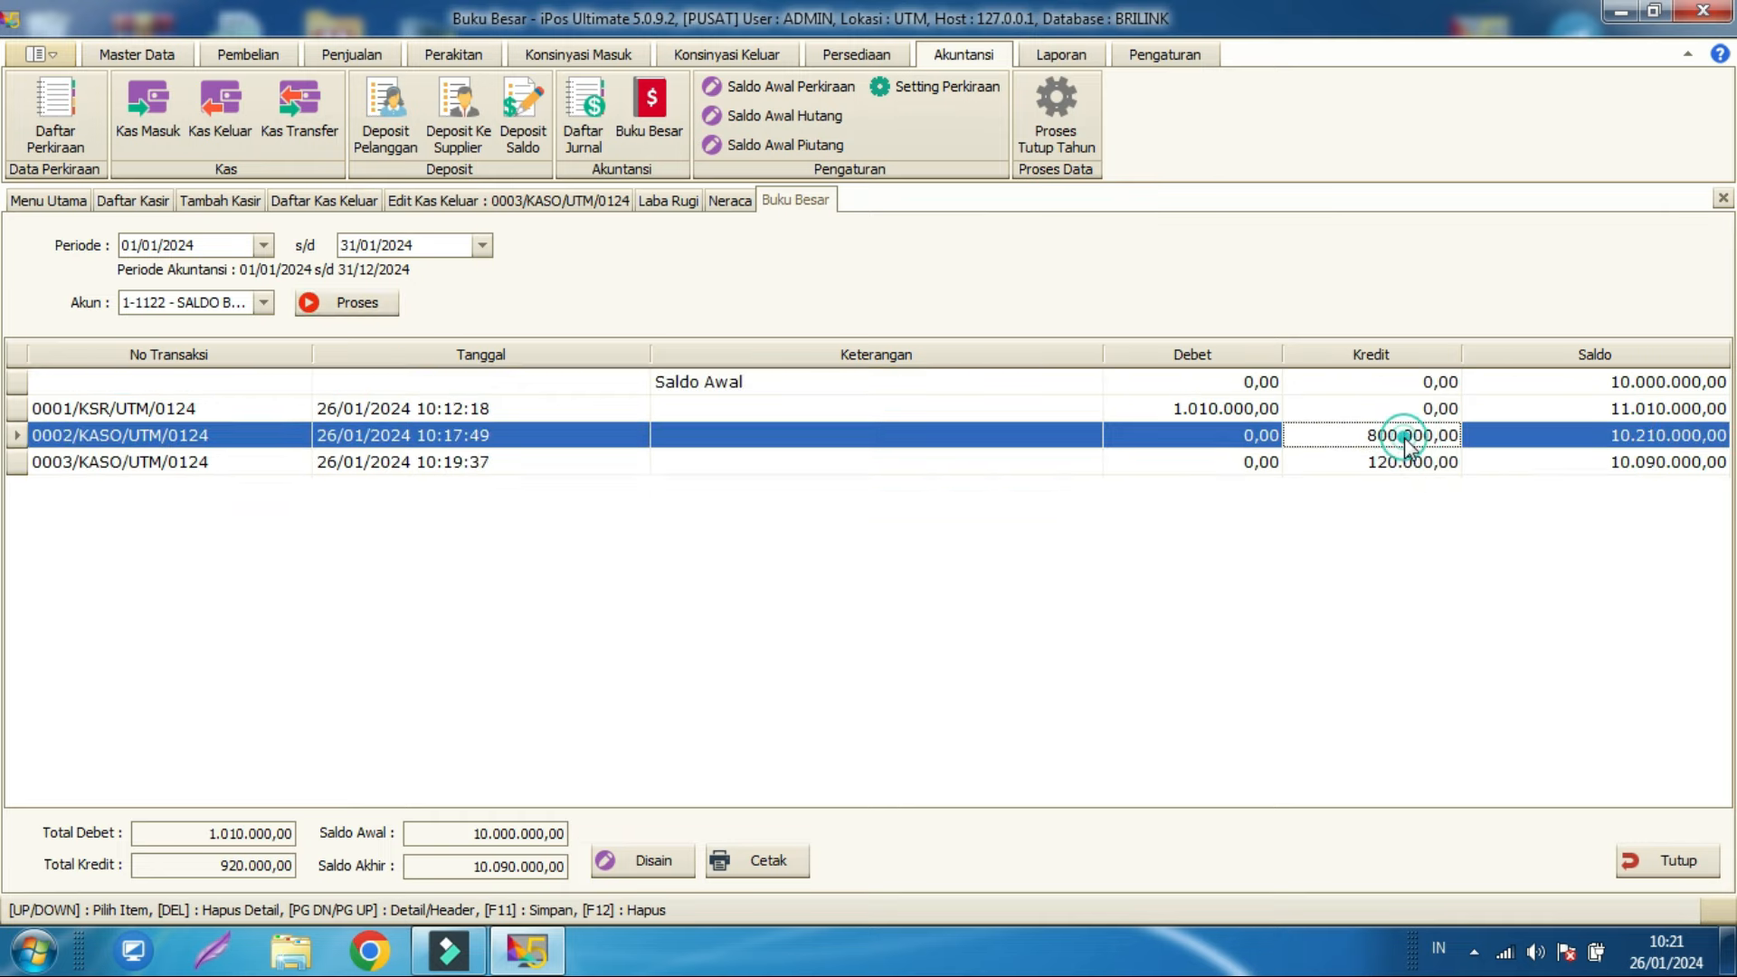
click(1384, 461)
click(1393, 435)
click(1389, 461)
click(1383, 435)
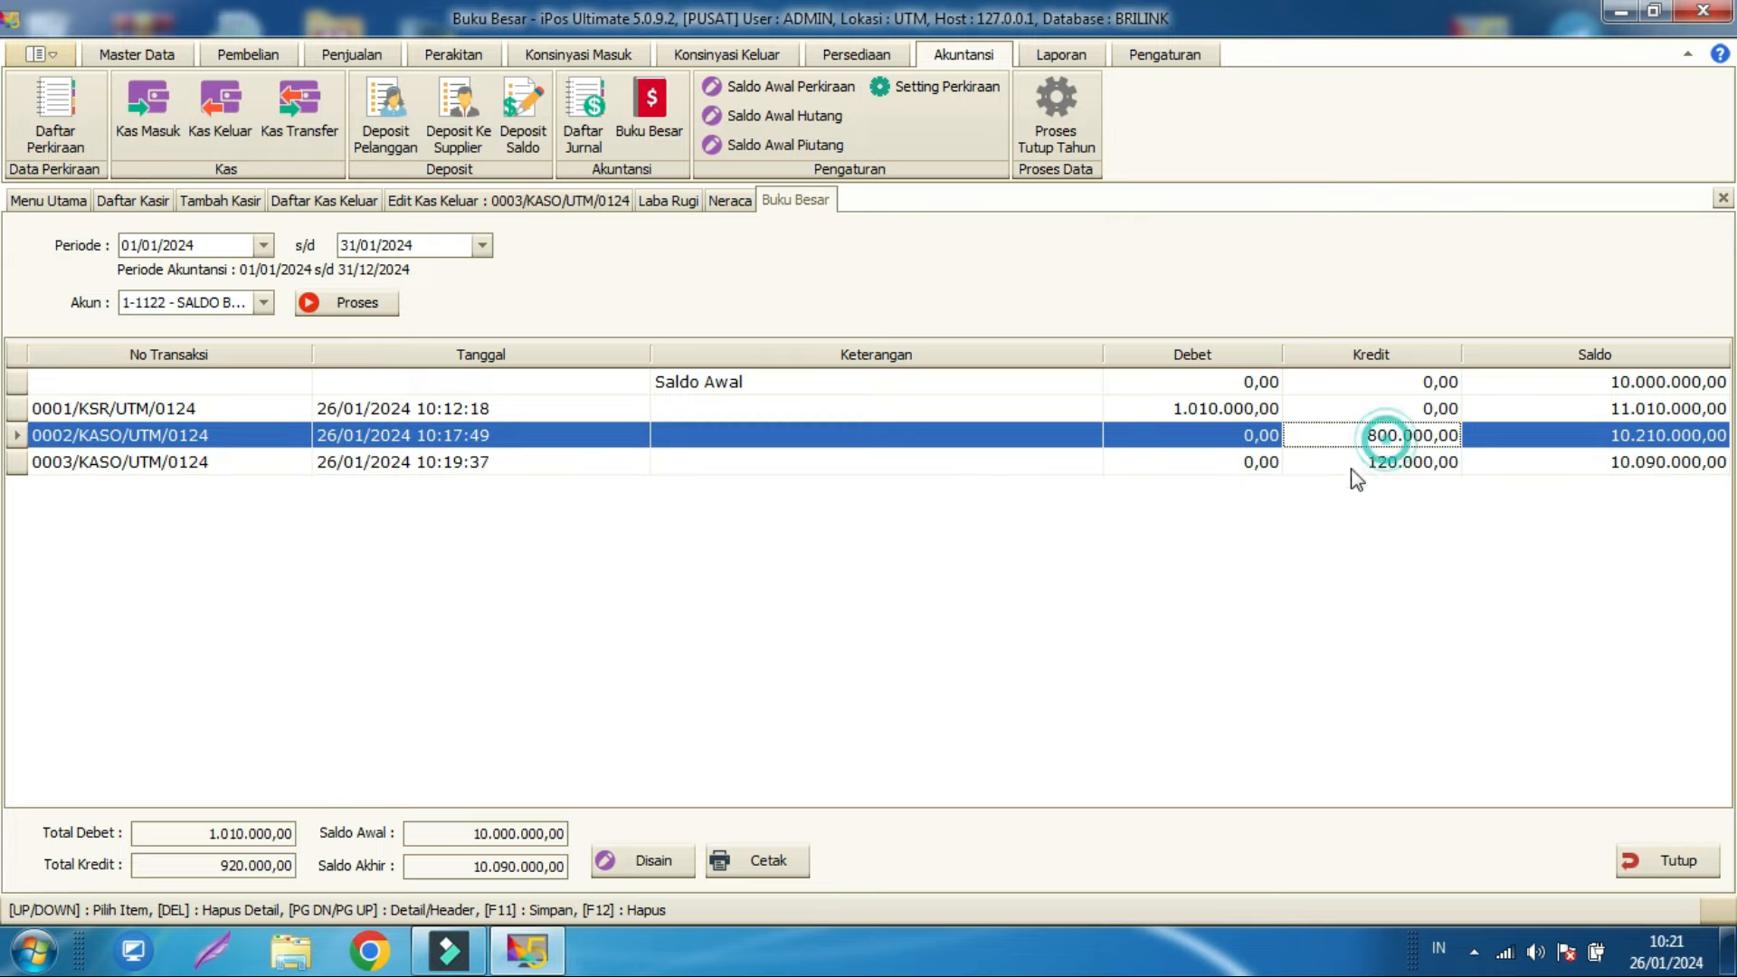